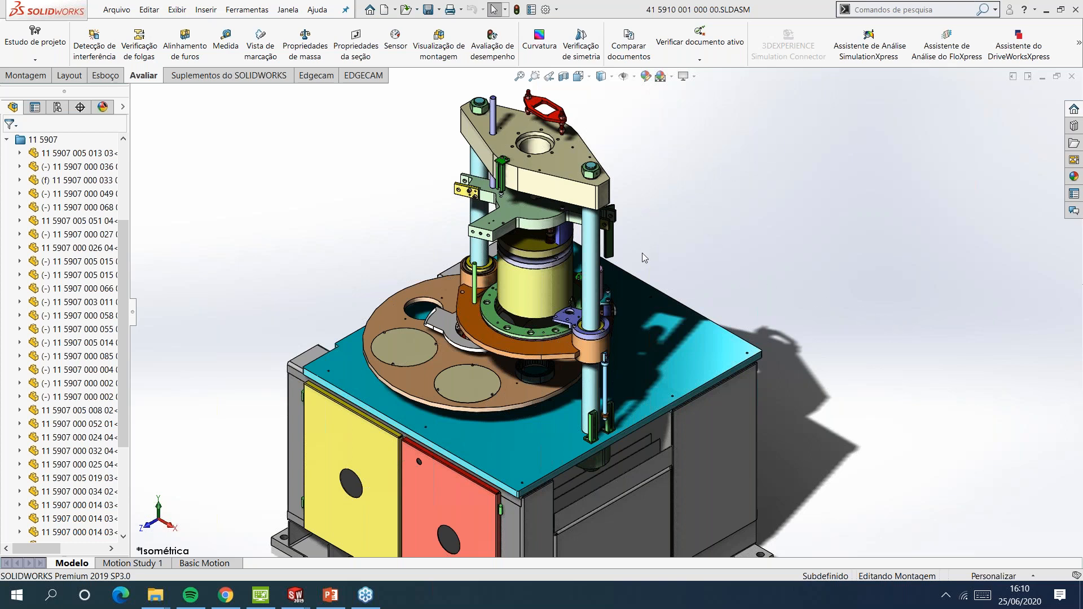
{"action": "scroll", "coordinate": [644, 256], "scroll_direction": "down", "scroll_amount": 2}
{"action": "scroll", "coordinate": [642, 255], "scroll_direction": "up", "scroll_amount": 6}
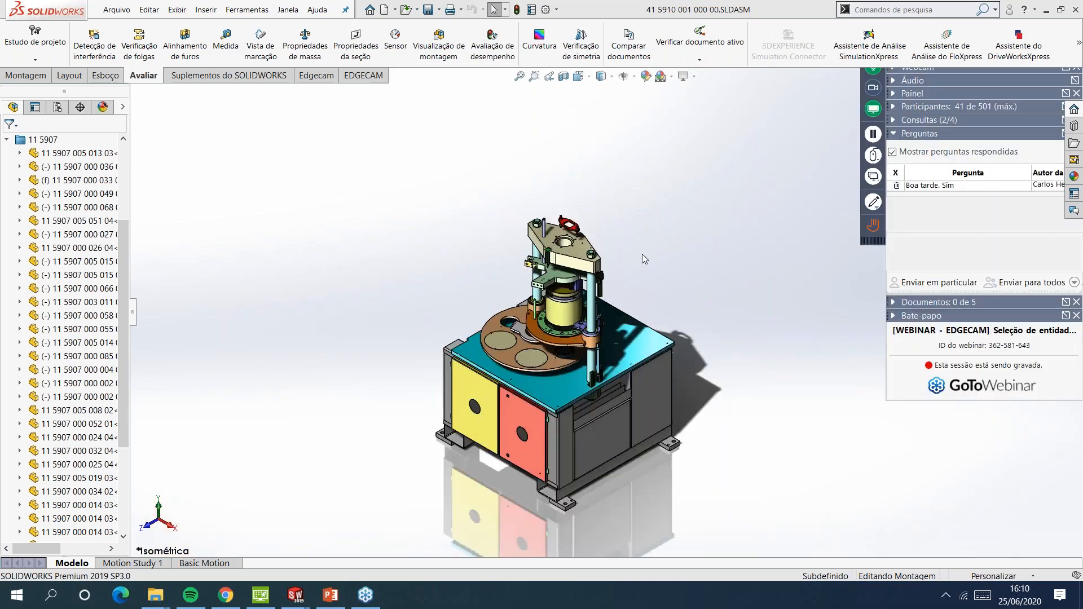
{"action": "scroll", "coordinate": [644, 257], "scroll_direction": "down", "scroll_amount": 5}
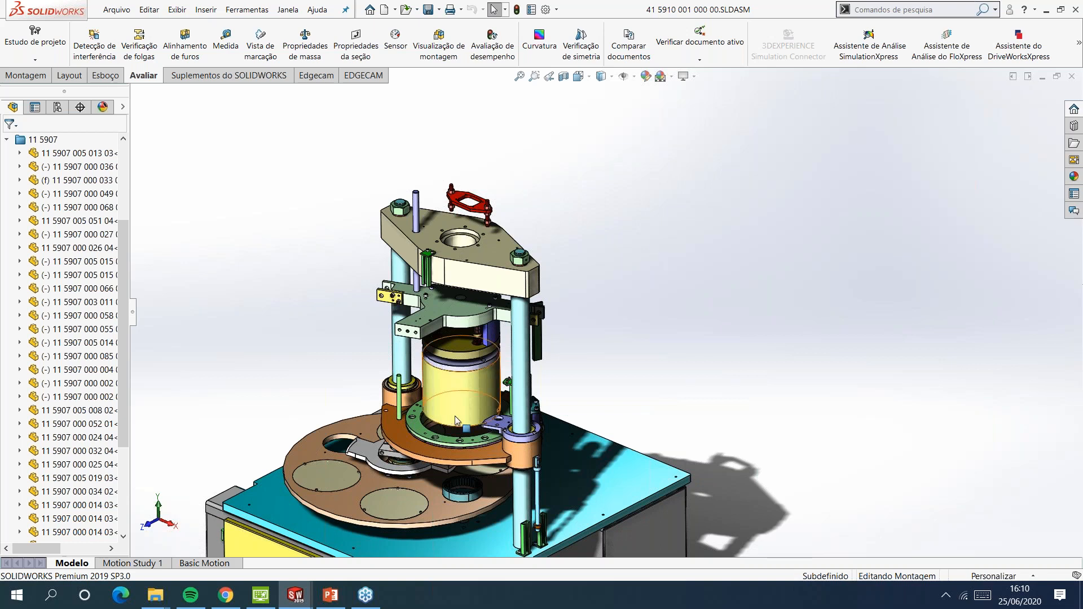
{"action": "scroll", "coordinate": [643, 265], "scroll_direction": "up", "scroll_amount": 3}
{"action": "scroll", "coordinate": [550, 388], "scroll_direction": "down", "scroll_amount": 5}
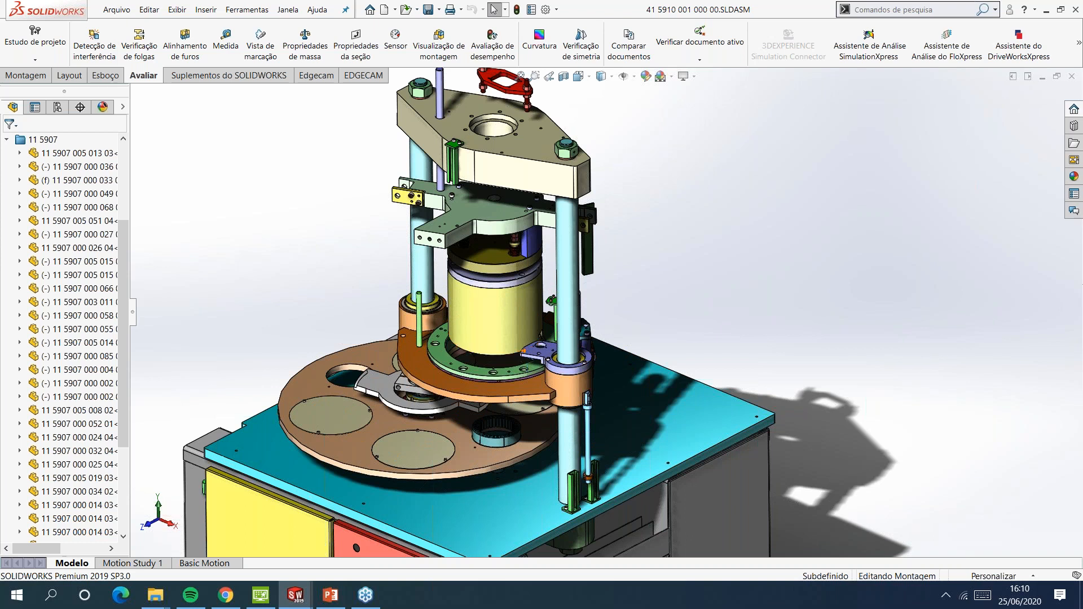
{"action": "left_click", "coordinate": [534, 353]}
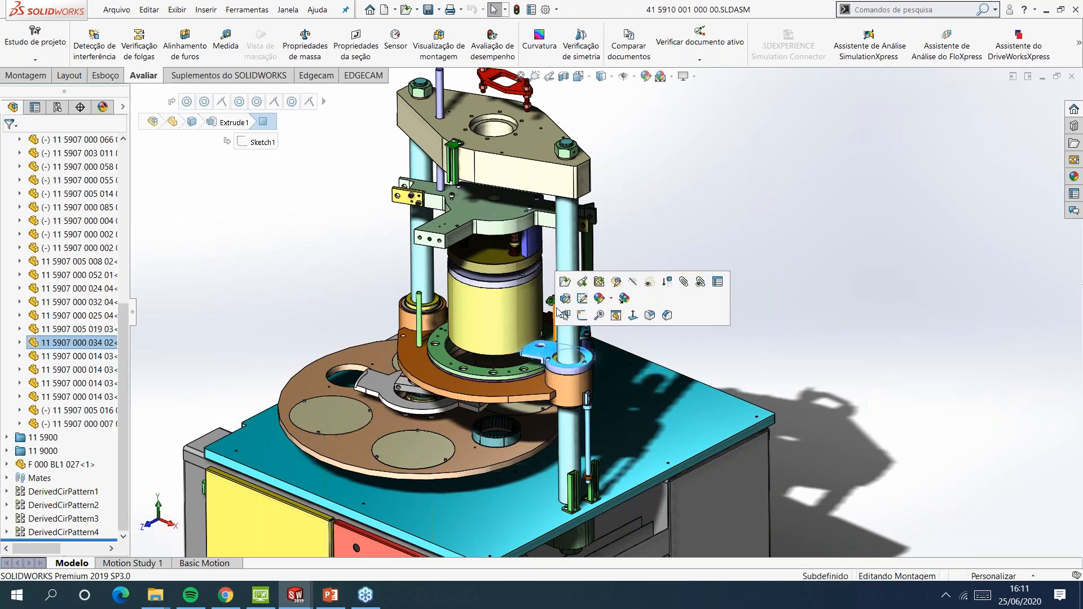
{"action": "left_click", "coordinate": [567, 283]}
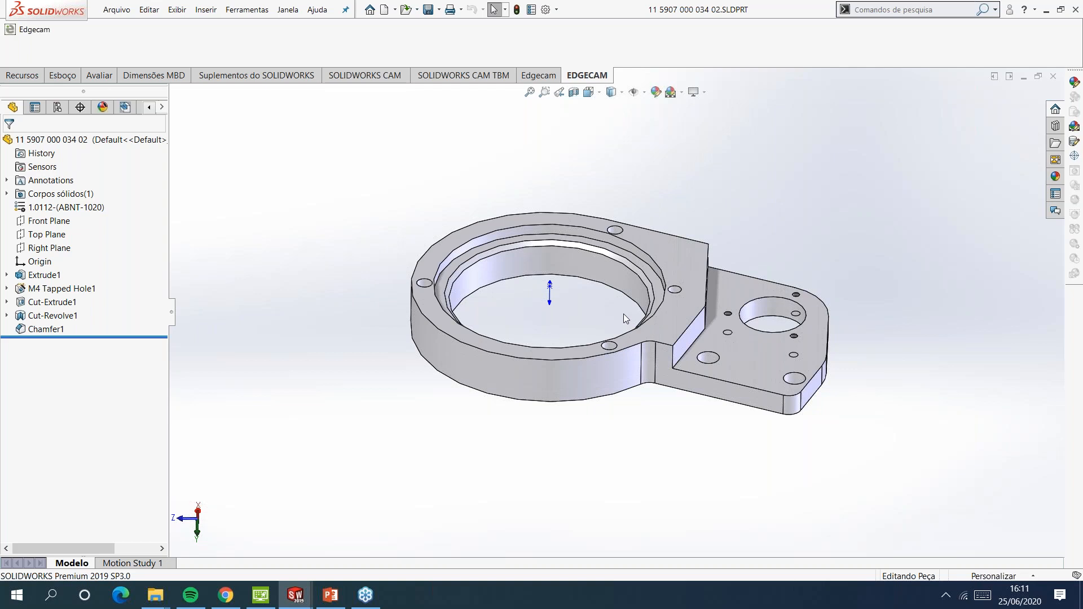
{"action": "scroll", "coordinate": [691, 294], "scroll_direction": "down", "scroll_amount": 1}
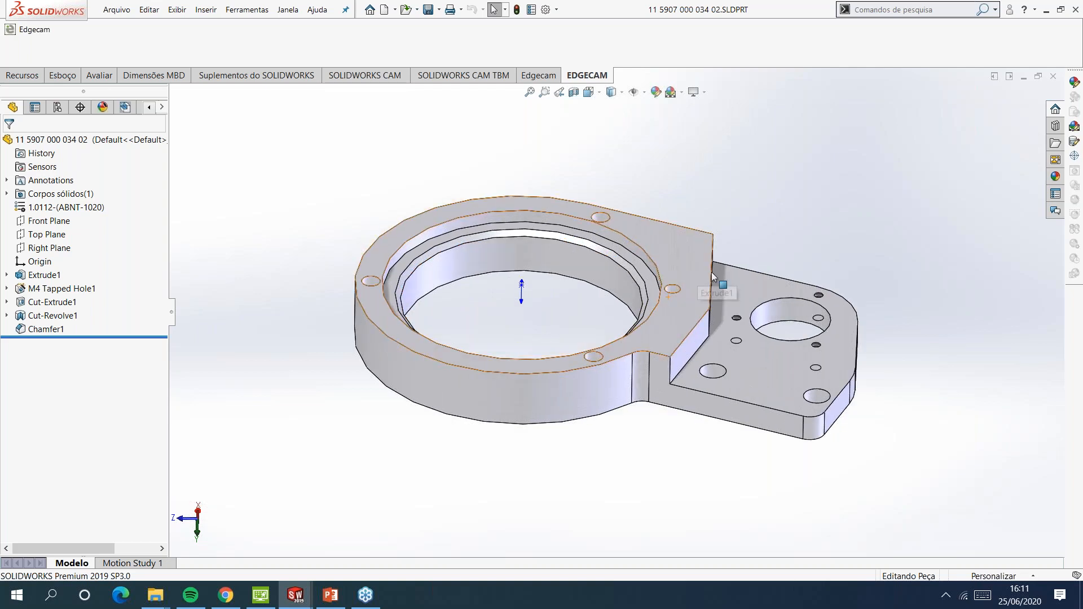
{"action": "scroll", "coordinate": [712, 272], "scroll_direction": "up", "scroll_amount": 2}
{"action": "middle_click_drag", "start_coordinate": [690, 284], "coordinate": [478, 215]}
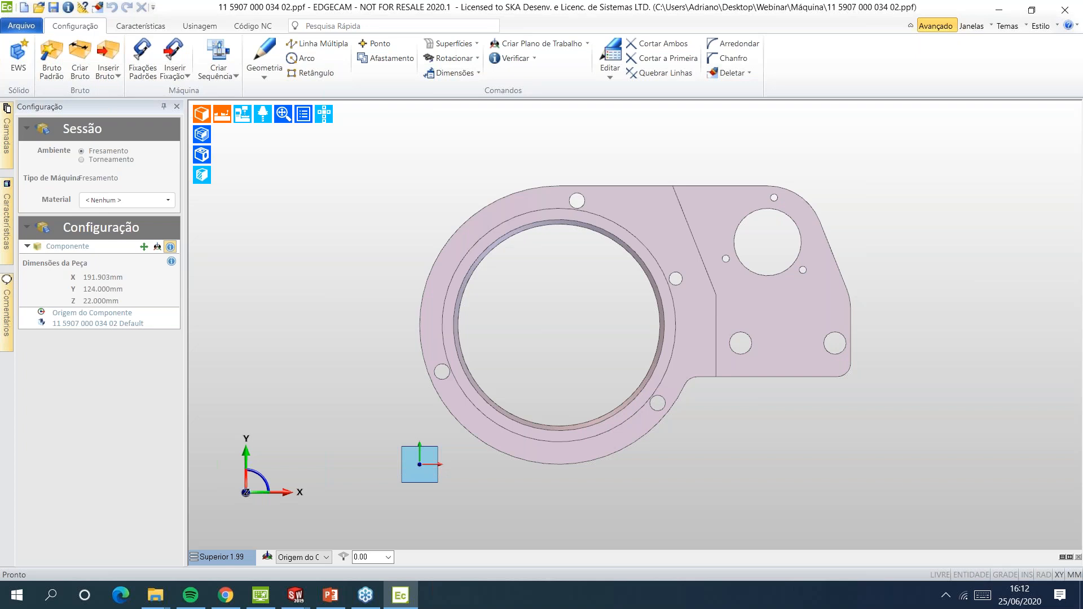
Place the origin at the XY centre relative to the component, and create the stock around the part
{"action": "scroll", "coordinate": [544, 307], "scroll_direction": "down", "scroll_amount": 3}
{"action": "middle_click_drag", "start_coordinate": [544, 307], "coordinate": [541, 226]}
{"action": "middle_click_drag", "start_coordinate": [592, 272], "coordinate": [530, 261], "text": "ctrl"}
{"action": "scroll", "coordinate": [530, 252], "scroll_direction": "up", "scroll_amount": 2}
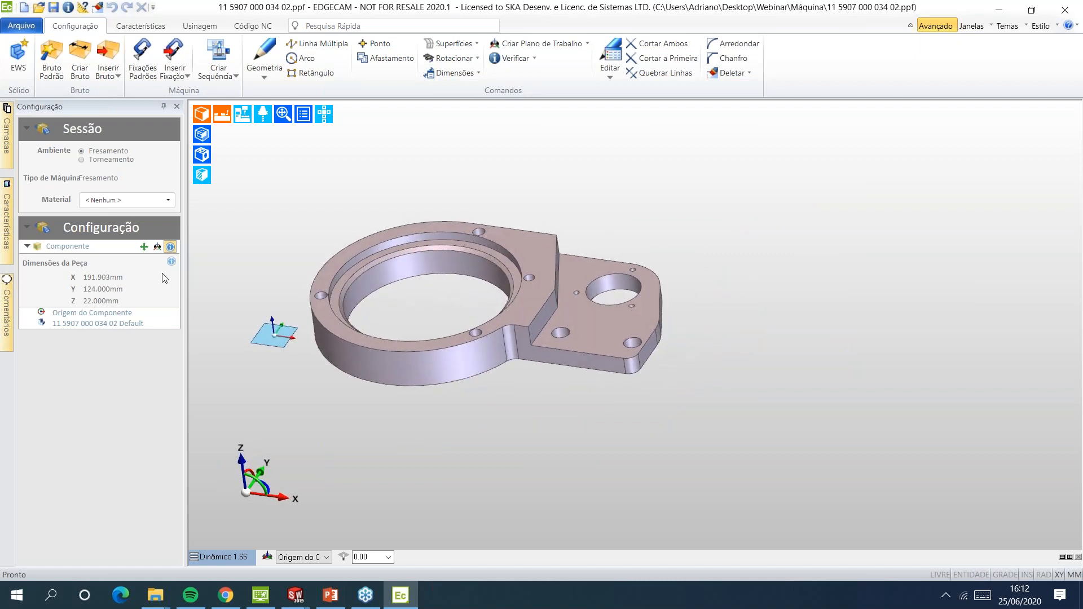
{"action": "left_click", "coordinate": [157, 246]}
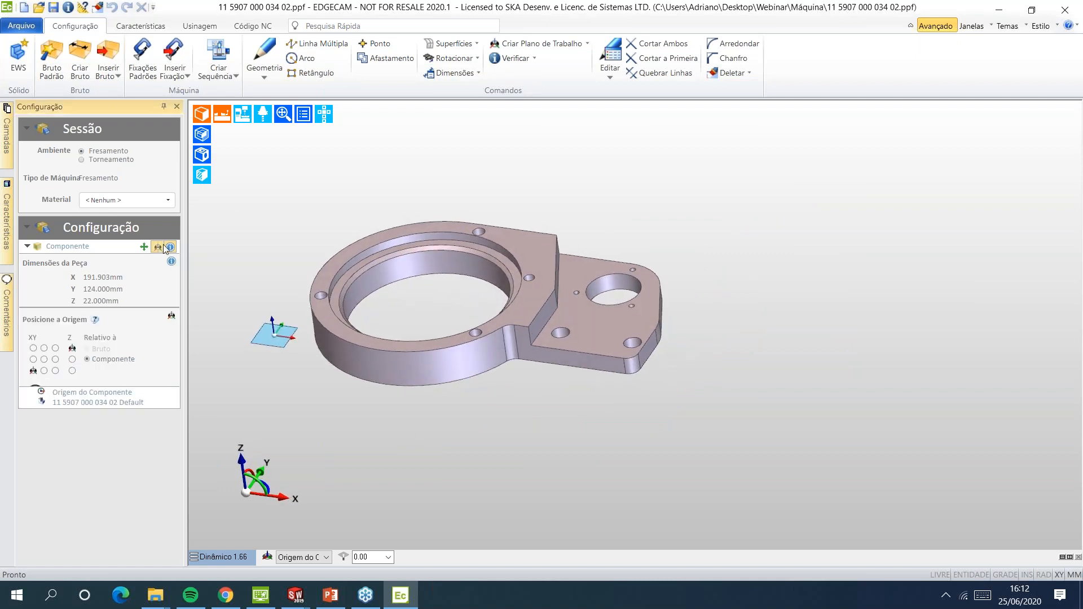
{"action": "left_click", "coordinate": [44, 359]}
{"action": "middle_click_drag", "start_coordinate": [559, 280], "coordinate": [502, 242], "text": "ctrl"}
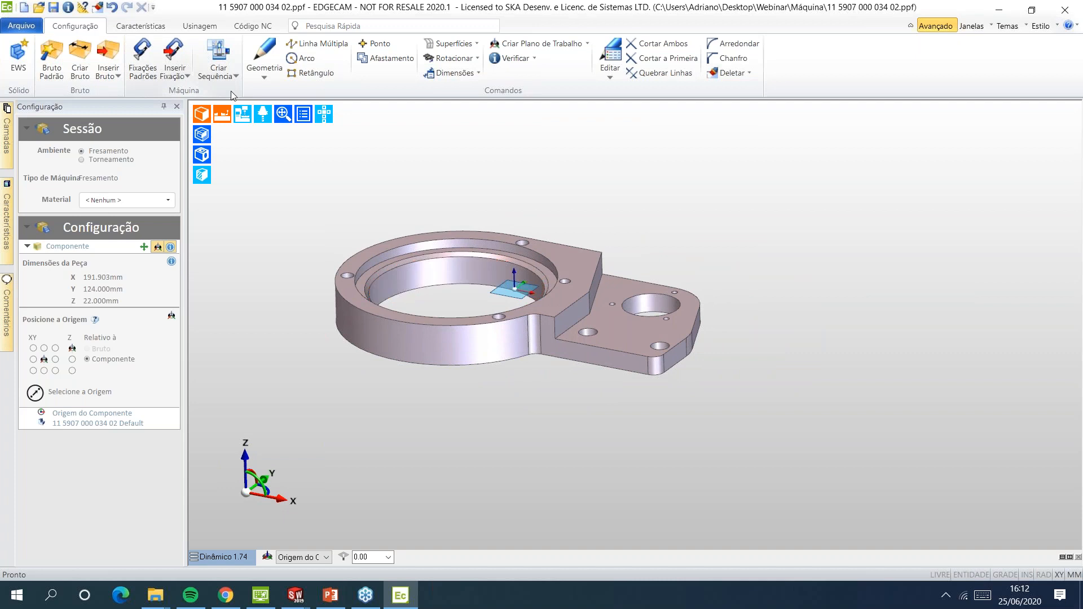
{"action": "left_click", "coordinate": [85, 64]}
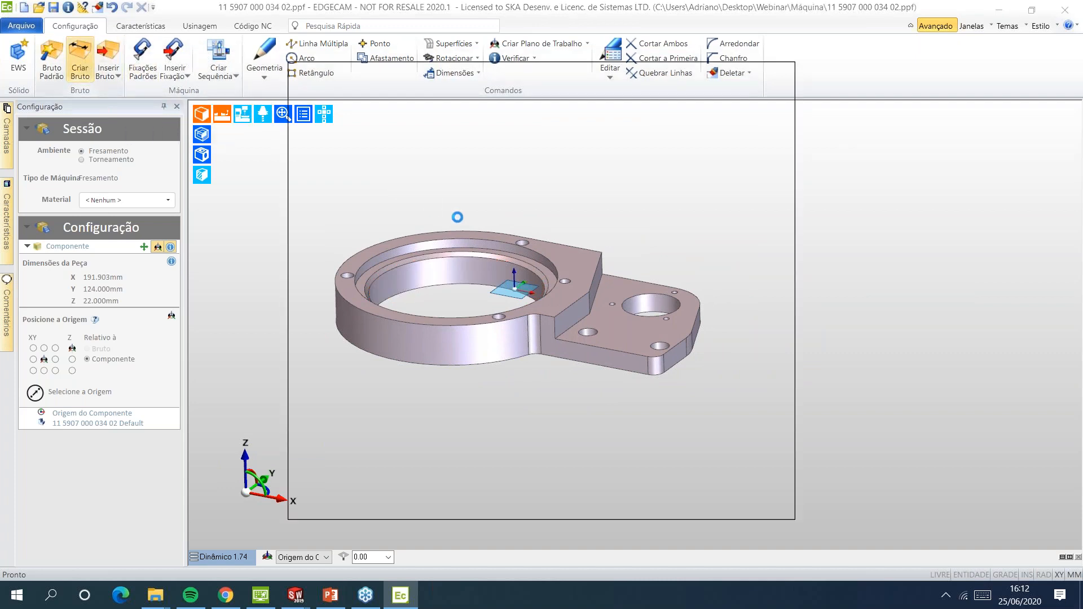
{"action": "left_click", "coordinate": [657, 504]}
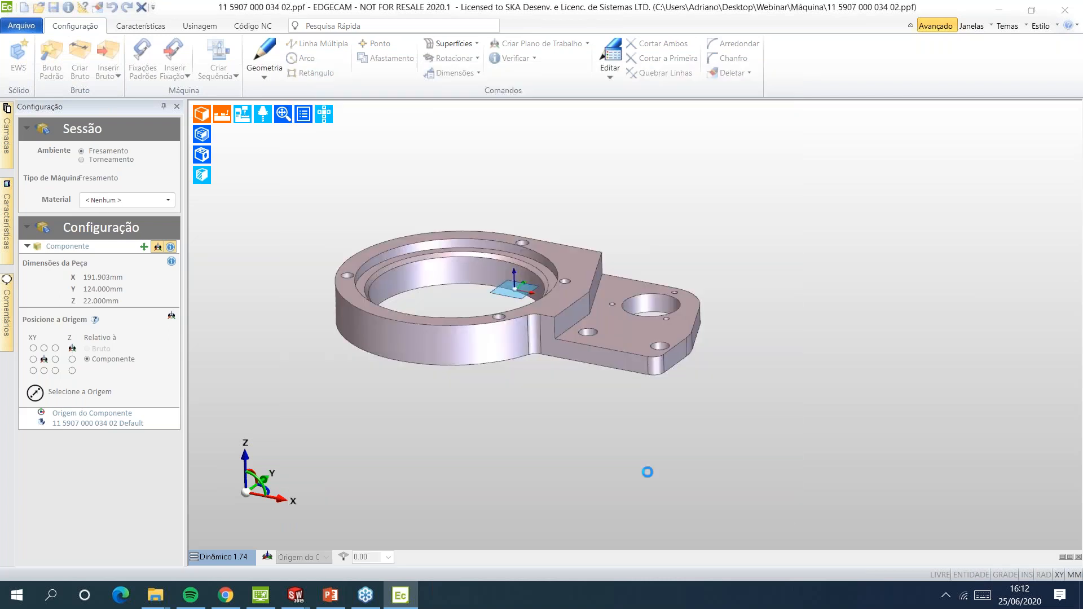
Mount the stock in the Hainbuch SYMOK 90mm Self Centric Vice with 15 mm of stock protruding above the jaws
{"action": "left_click", "coordinate": [144, 62]}
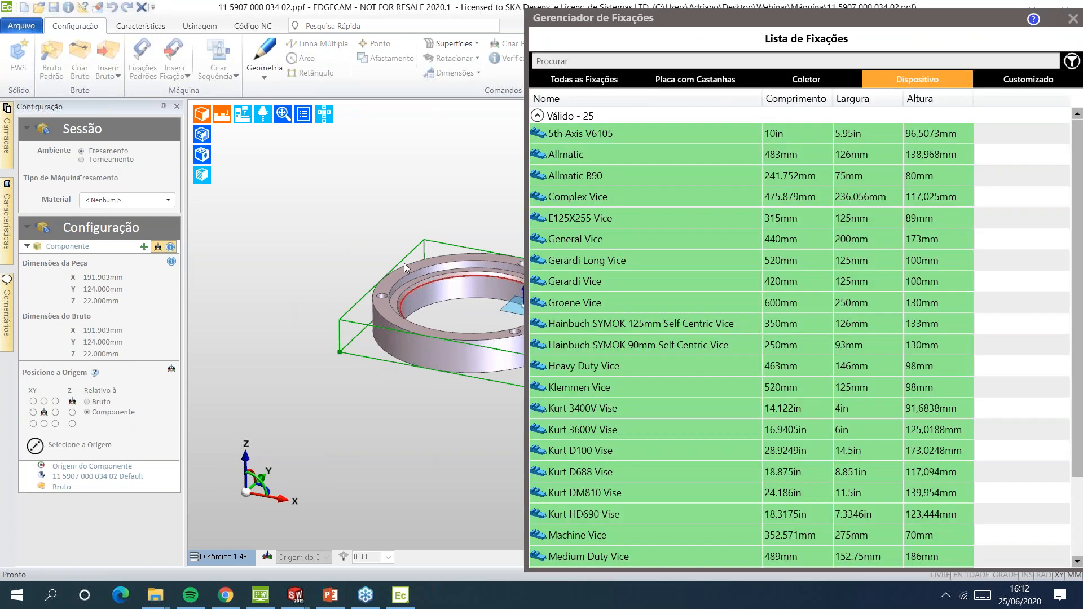
{"action": "left_click", "coordinate": [601, 311]}
{"action": "left_click", "coordinate": [573, 347]}
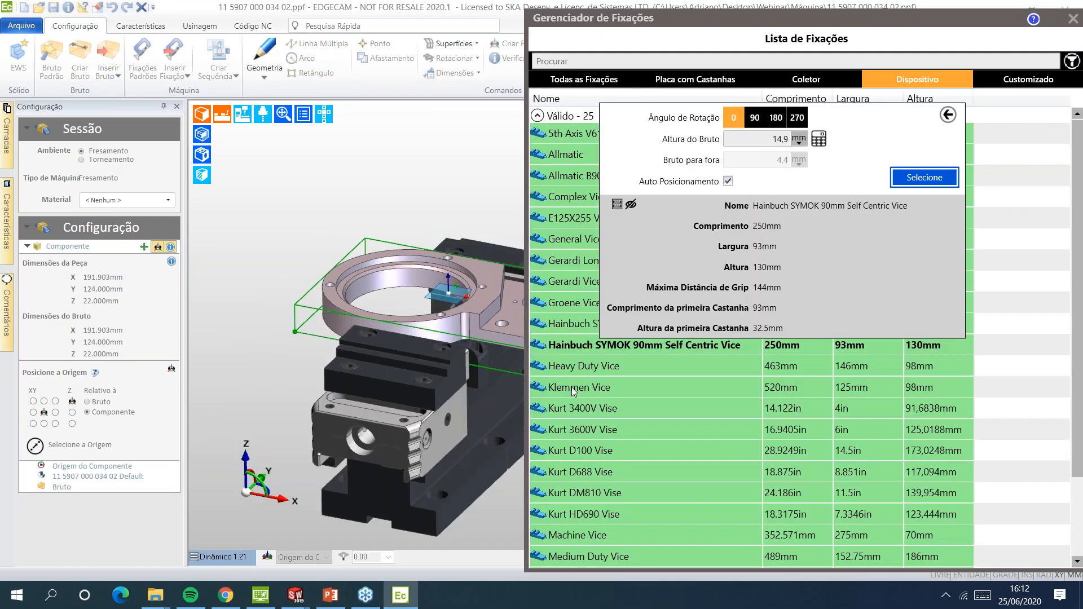
{"action": "key", "text": "Tab"}
{"action": "type", "text": "15"}
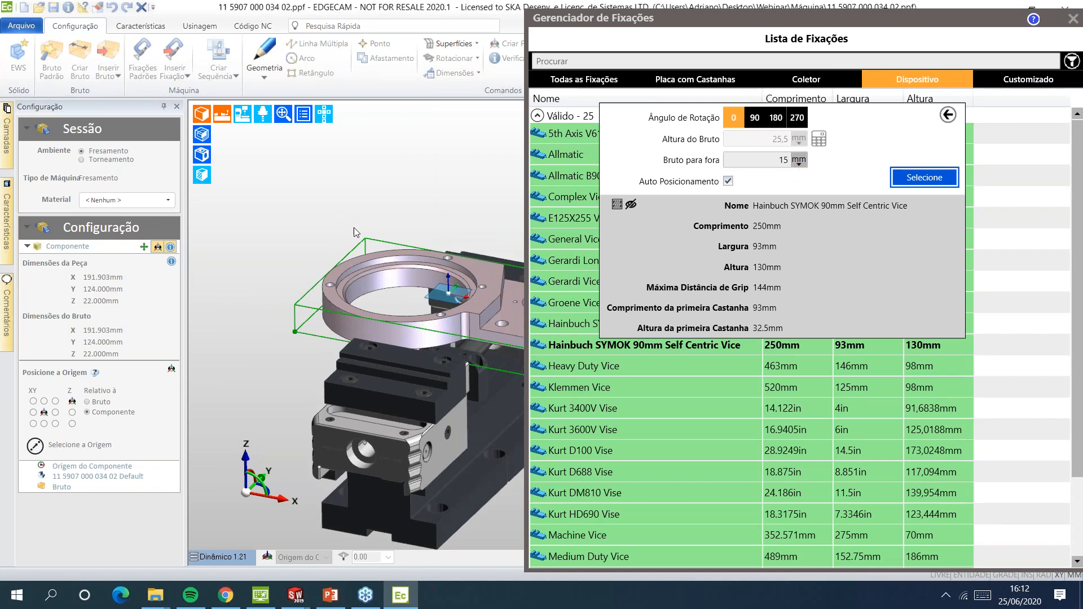
{"action": "left_click_drag", "start_coordinate": [796, 23], "coordinate": [760, 26]}
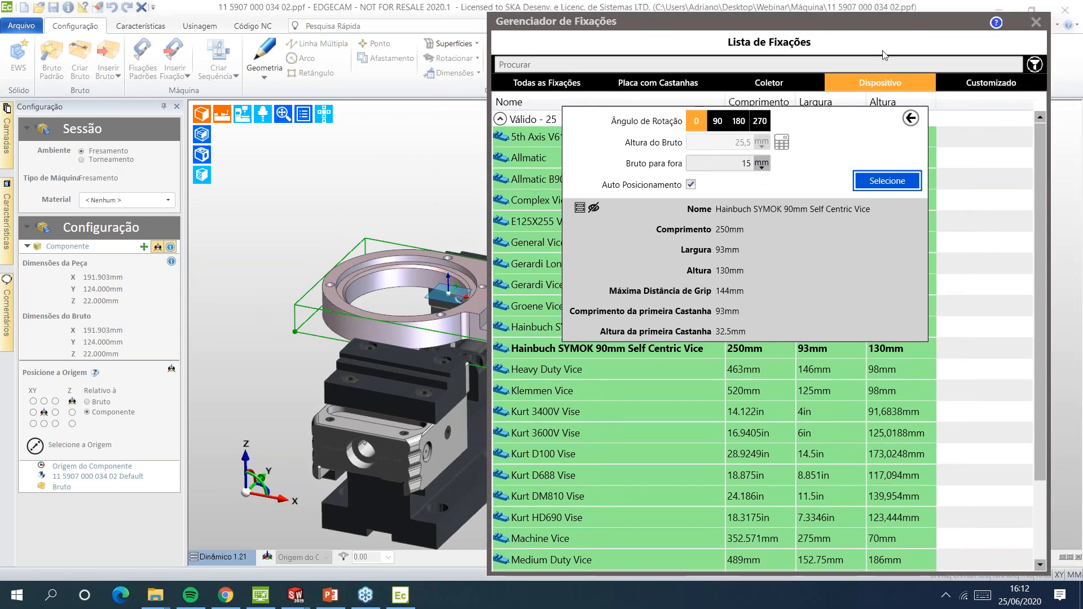
{"action": "left_click", "coordinate": [890, 181]}
{"action": "scroll", "coordinate": [510, 323], "scroll_direction": "up", "scroll_amount": 5}
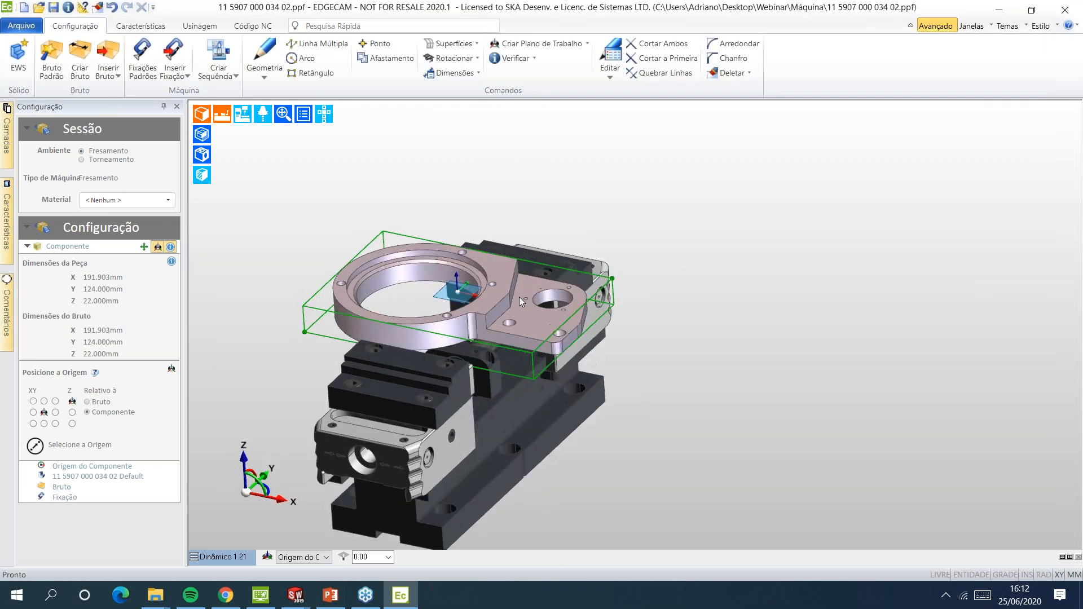
{"action": "mouse_move", "coordinate": [602, 266]}
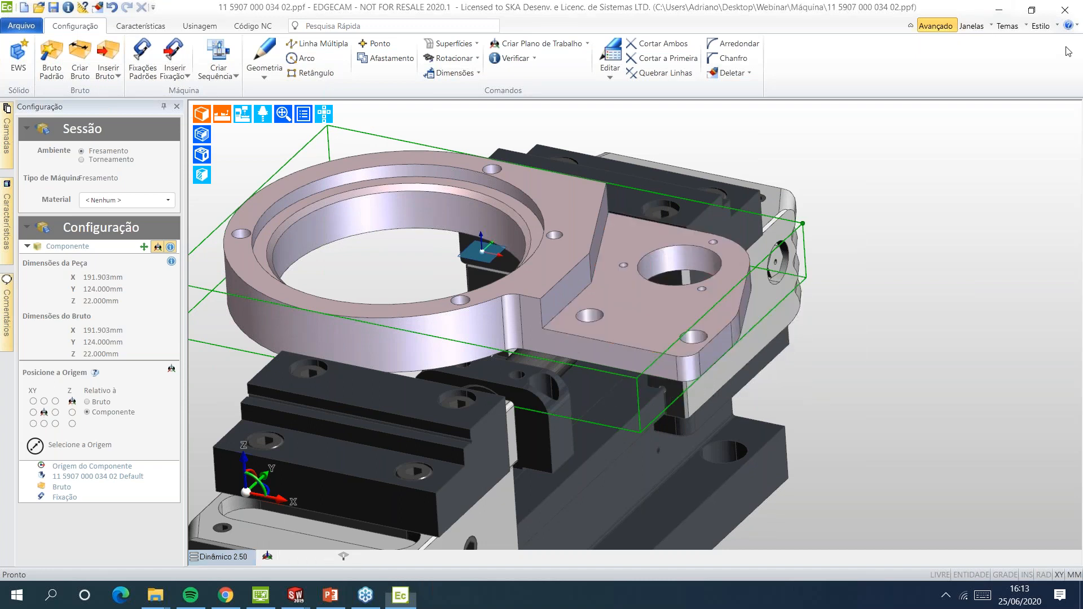
{"action": "mouse_move", "coordinate": [754, 216]}
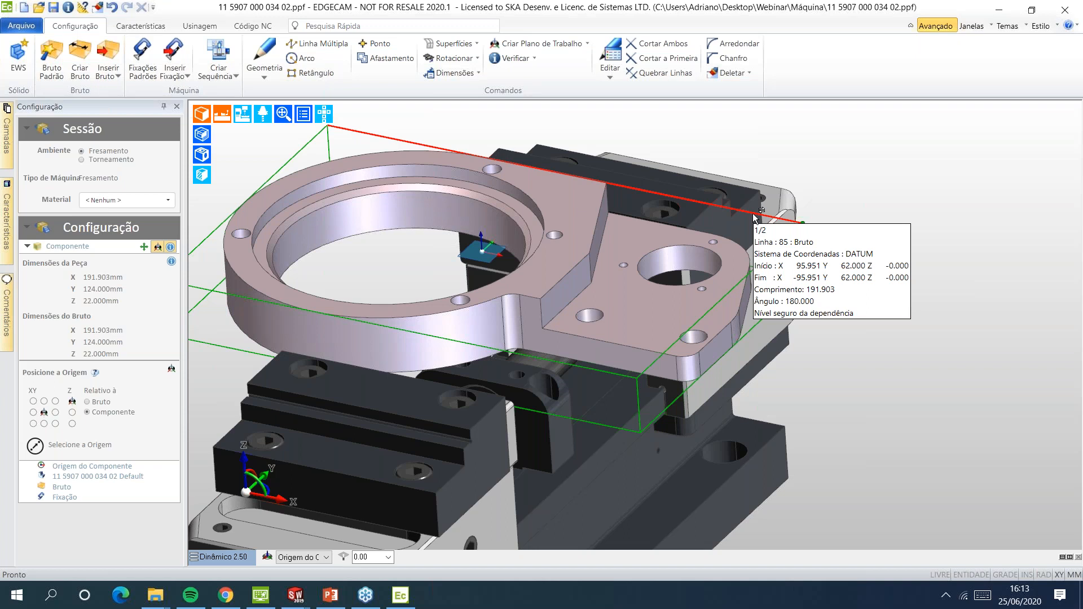
Create a milling sequence on the Sample Mill Vertical mm.mcp machine with Superior as the initial datum
{"action": "left_click", "coordinate": [219, 62]}
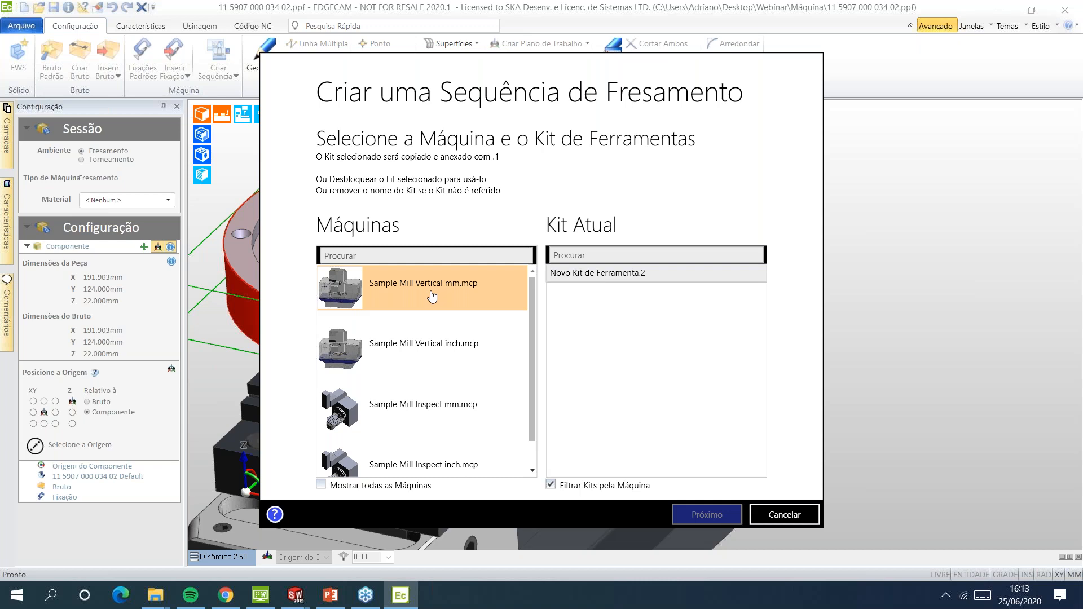
{"action": "left_click", "coordinate": [431, 296]}
{"action": "left_click", "coordinate": [705, 514]}
{"action": "scroll", "coordinate": [414, 340], "scroll_direction": "down", "scroll_amount": 1}
{"action": "scroll", "coordinate": [408, 330], "scroll_direction": "up", "scroll_amount": 2}
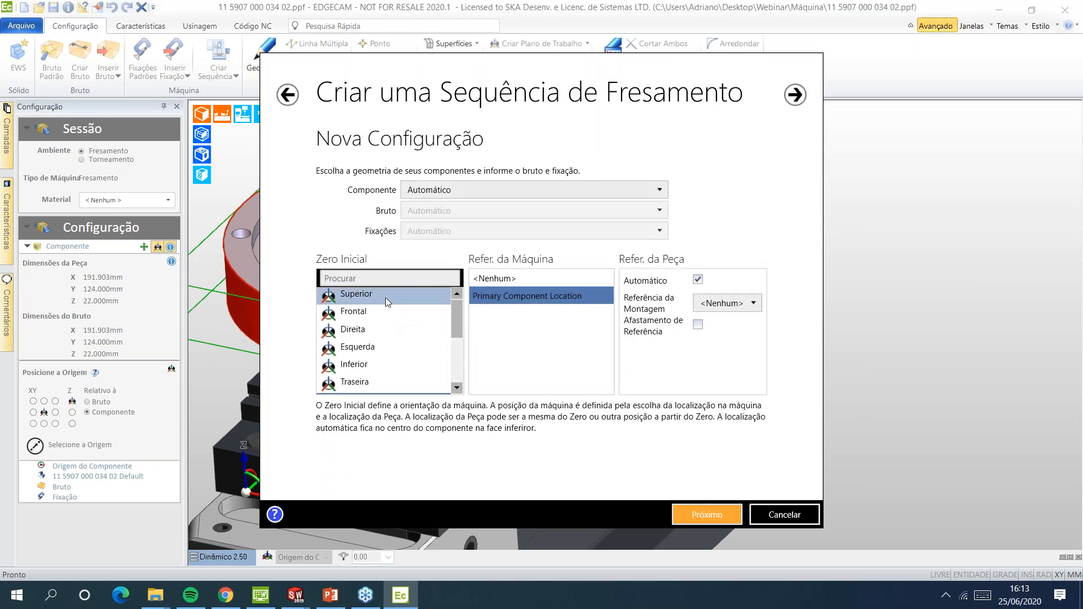
{"action": "left_click", "coordinate": [386, 296]}
{"action": "left_click", "coordinate": [711, 516]}
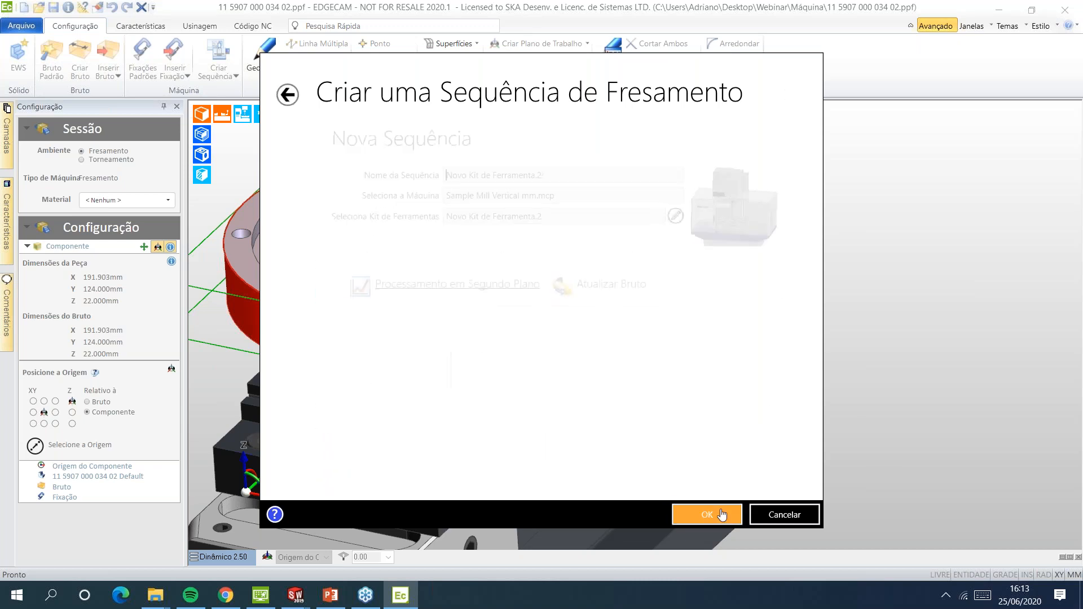
{"action": "left_click", "coordinate": [711, 516]}
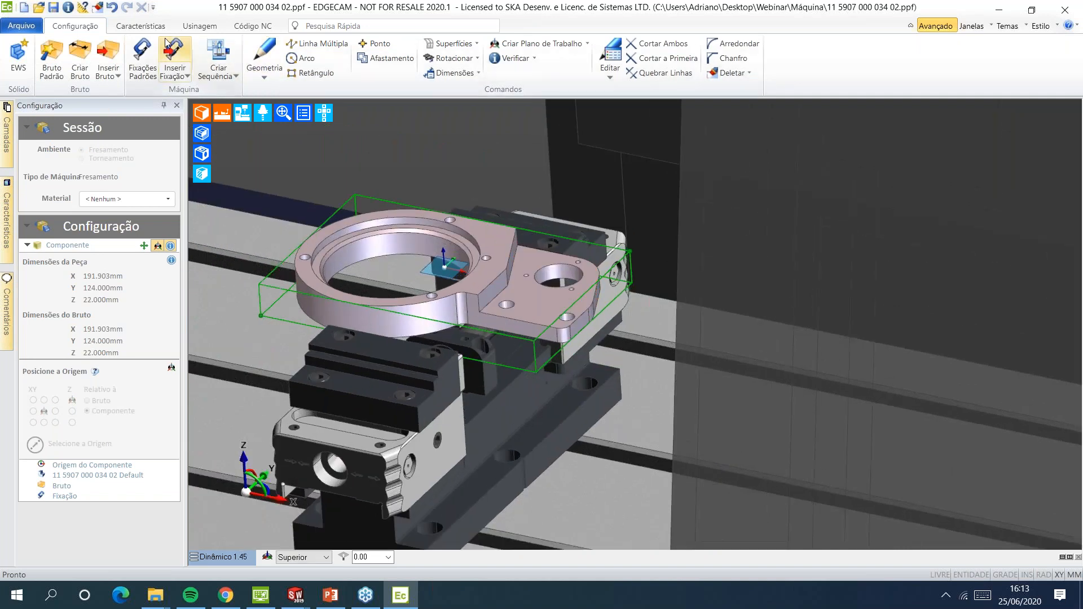
Load the 7.0 mm Multi-Flute End Mill-LS from the tool store into position 1
{"action": "left_click", "coordinate": [200, 26]}
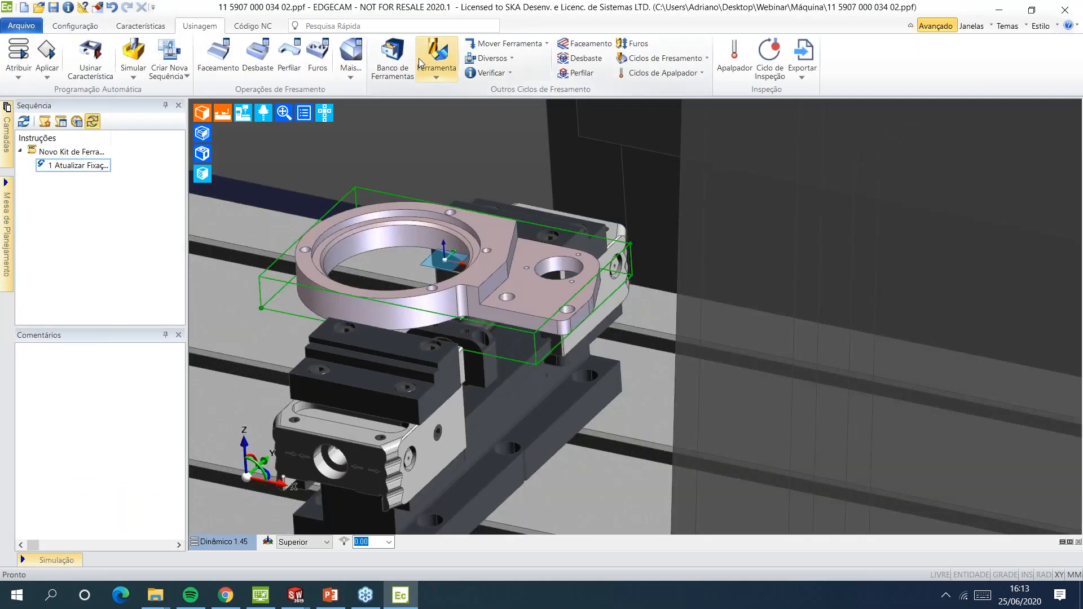
{"action": "left_click", "coordinate": [394, 60]}
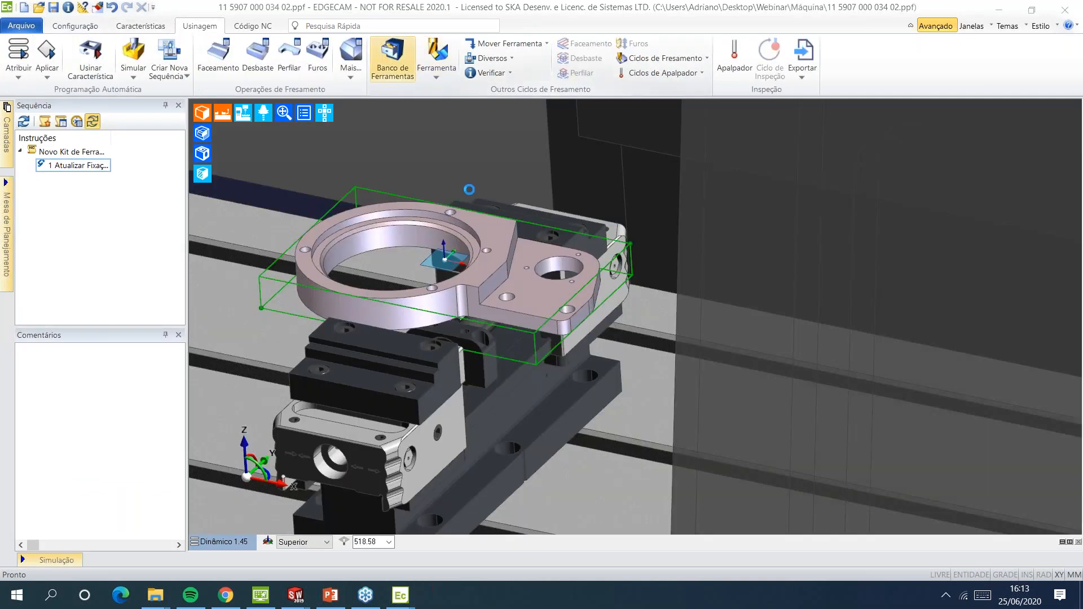
{"action": "left_click", "coordinate": [284, 398]}
{"action": "left_click", "coordinate": [327, 280]}
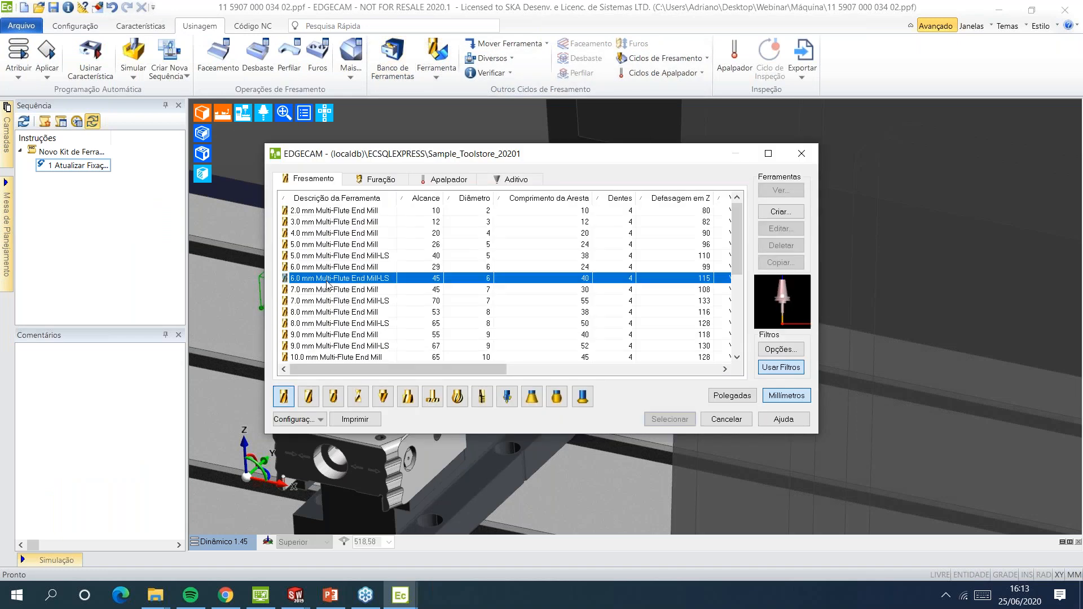
{"action": "left_click", "coordinate": [373, 301]}
{"action": "left_click", "coordinate": [662, 420]}
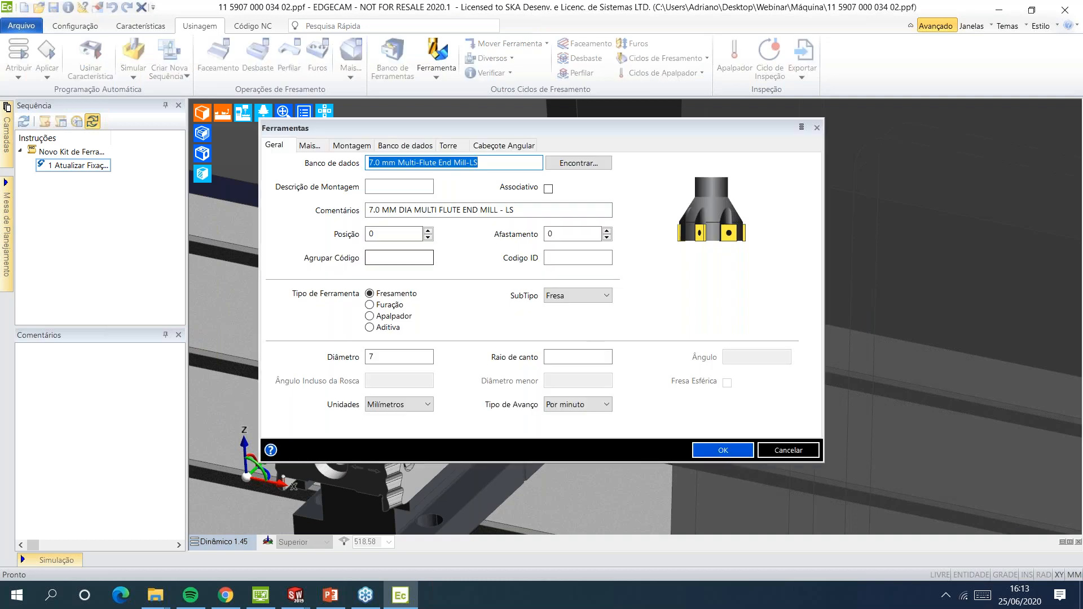
{"action": "left_click", "coordinate": [389, 234]}
{"action": "type", "text": "1"}
{"action": "key", "text": "Return"}
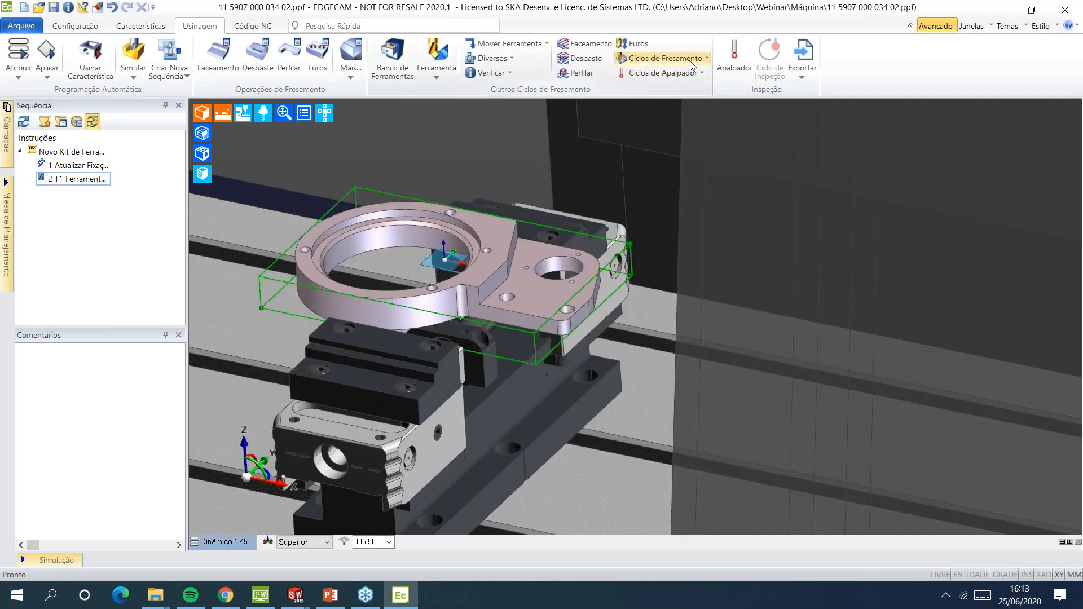
Add a Perfilar milling cycle on the large bore using construction lines as the model type, and apply its depth settings
{"action": "left_click", "coordinate": [688, 59]}
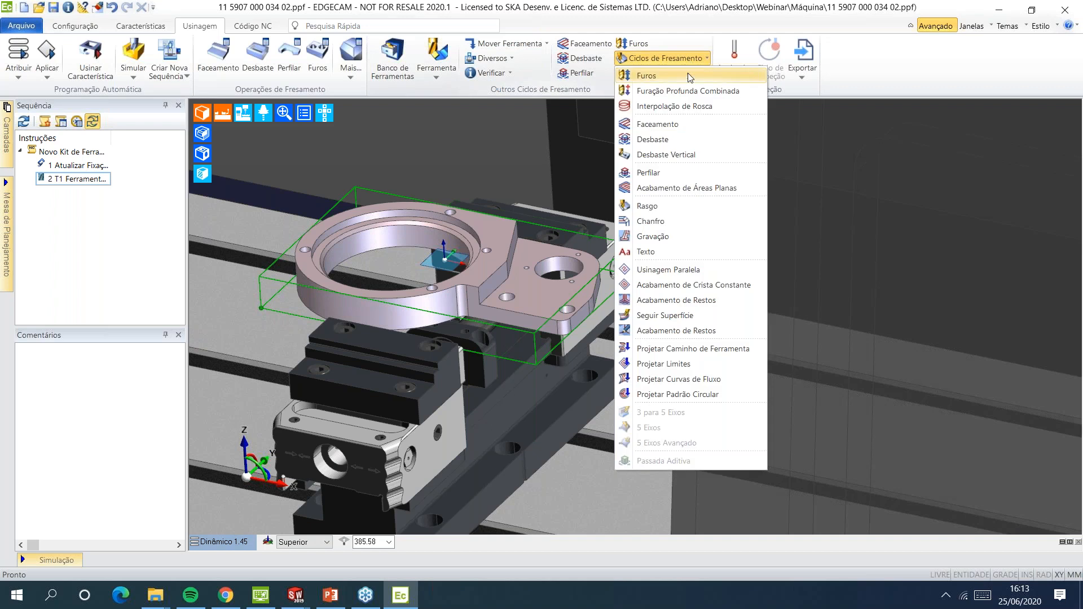
{"action": "left_click", "coordinate": [666, 171]}
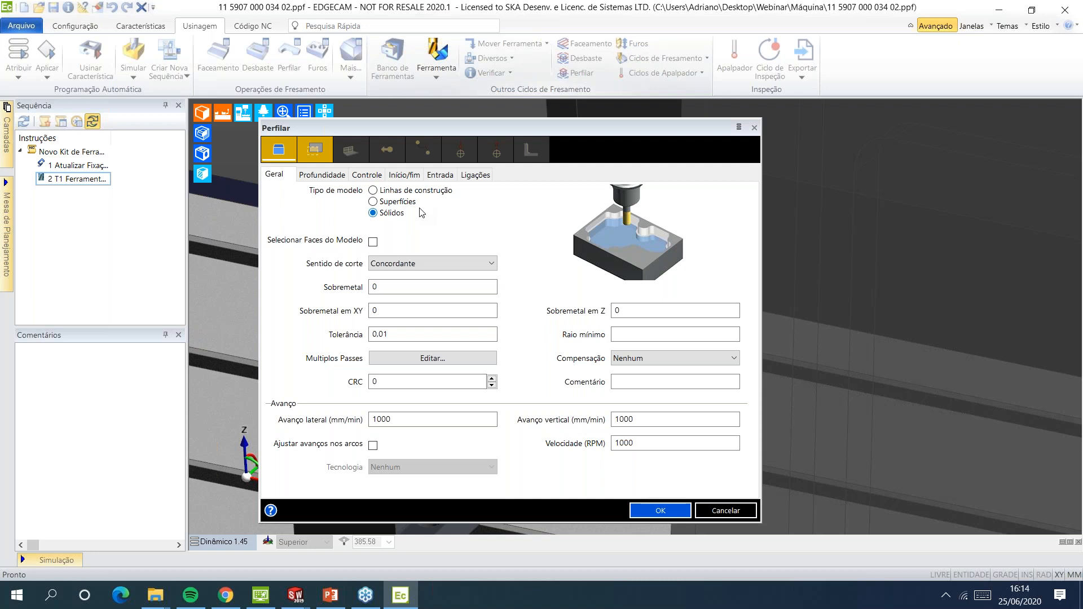
{"action": "left_click", "coordinate": [454, 190]}
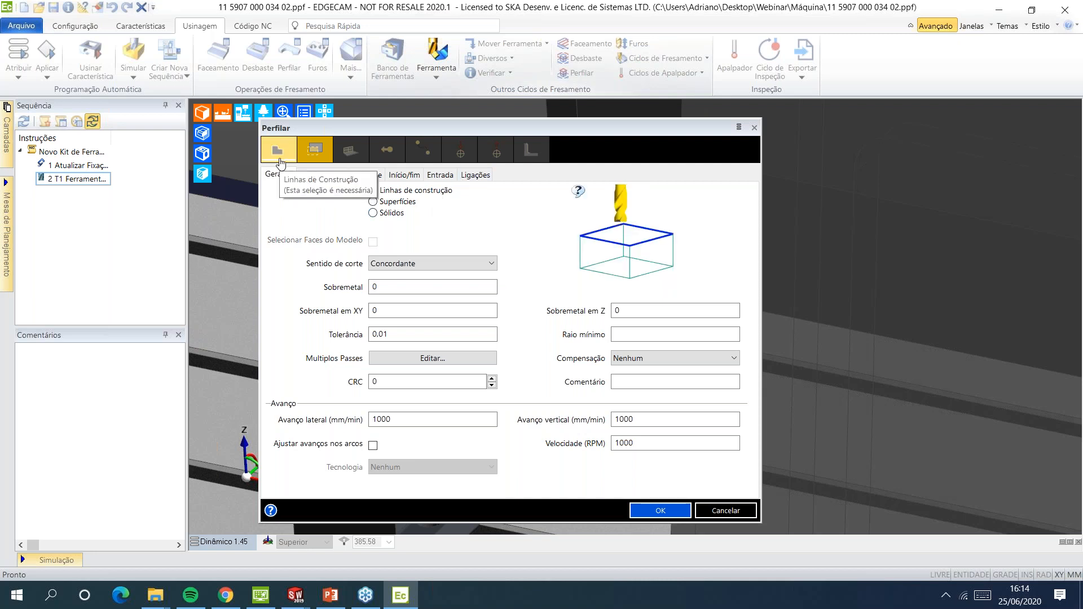
{"action": "left_click", "coordinate": [280, 150]}
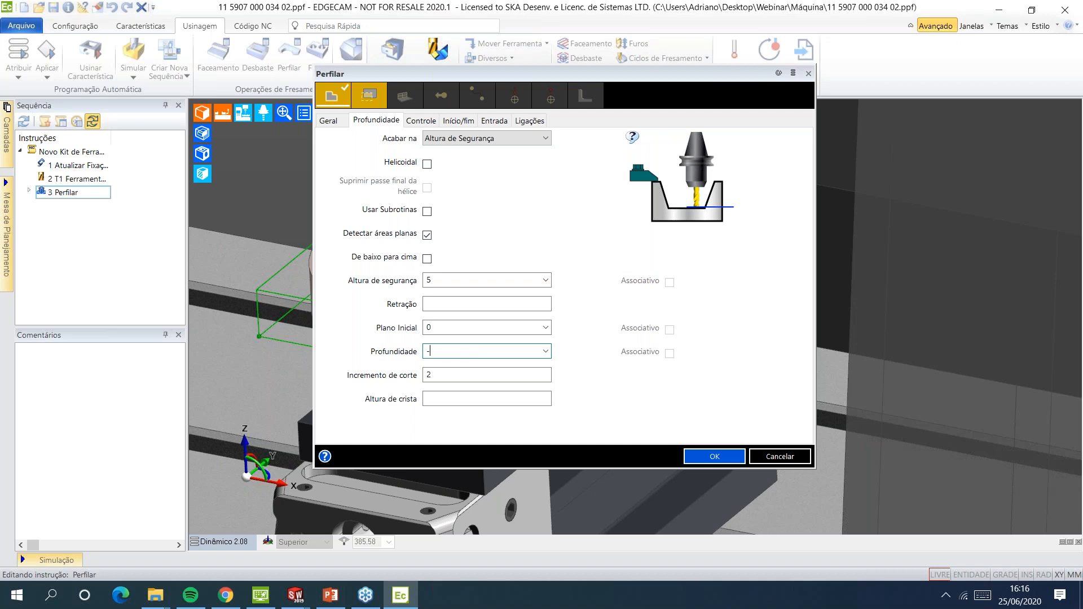
{"action": "key", "text": "Return"}
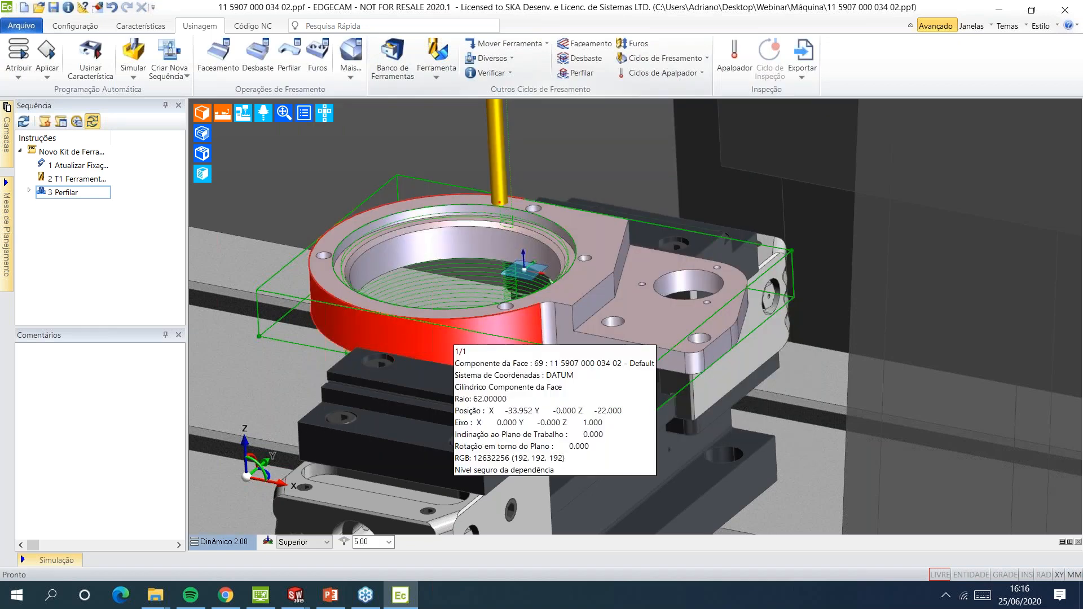
Scrub through the toolpath simulation of the Perfilar cycle to examine how the tool moves around the bore
{"action": "mouse_move", "coordinate": [49, 560]}
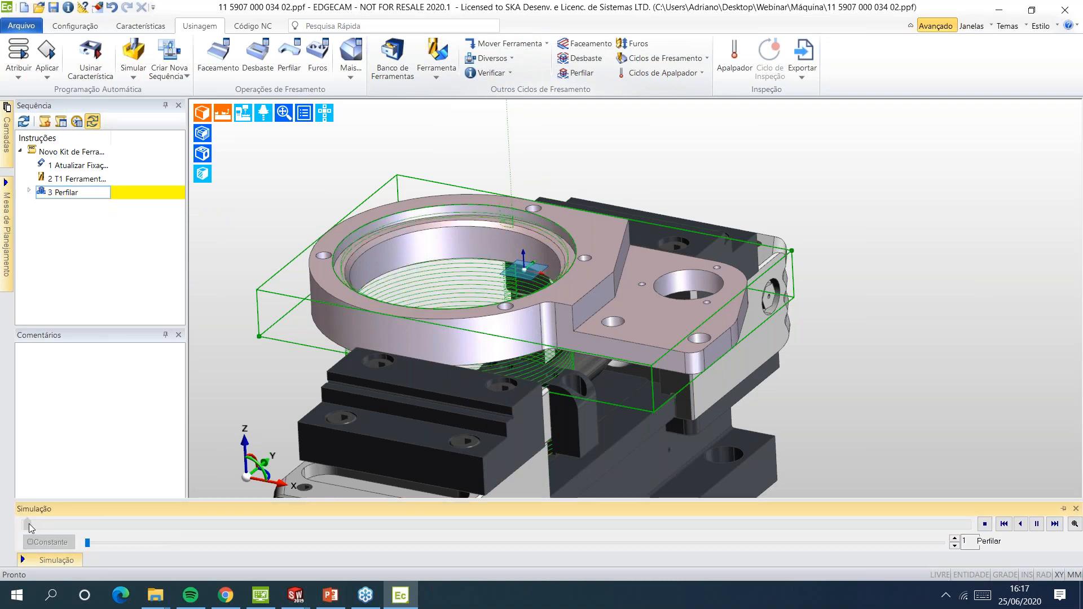
{"action": "left_click_drag", "start_coordinate": [29, 524], "coordinate": [141, 519]}
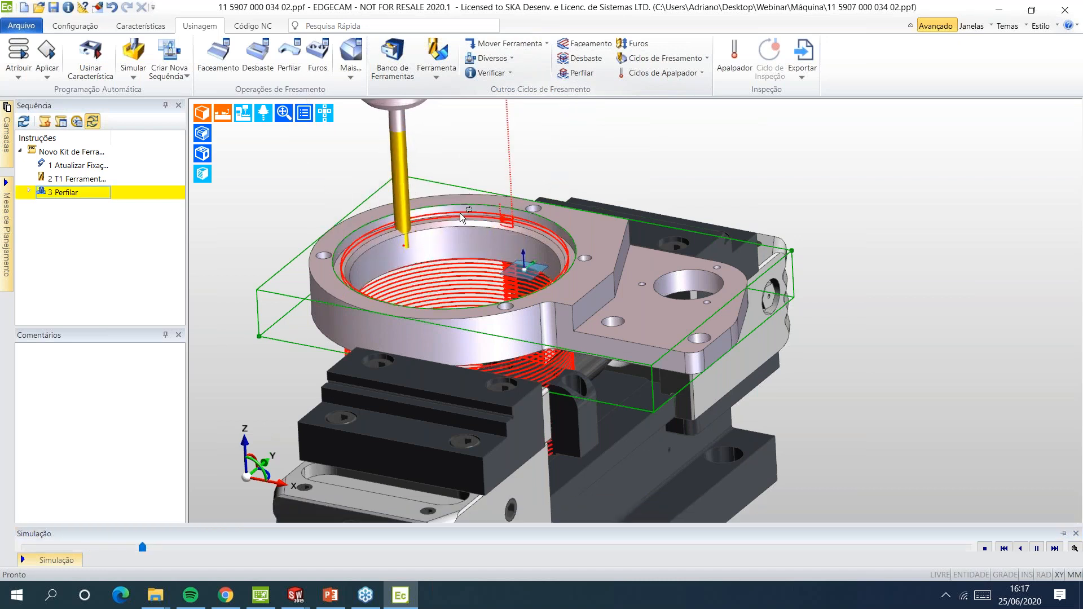
Edit the Perfilar cycle to use solids as the model type and select the bracket solid as the geometry to machine
{"action": "mouse_move", "coordinate": [461, 215]}
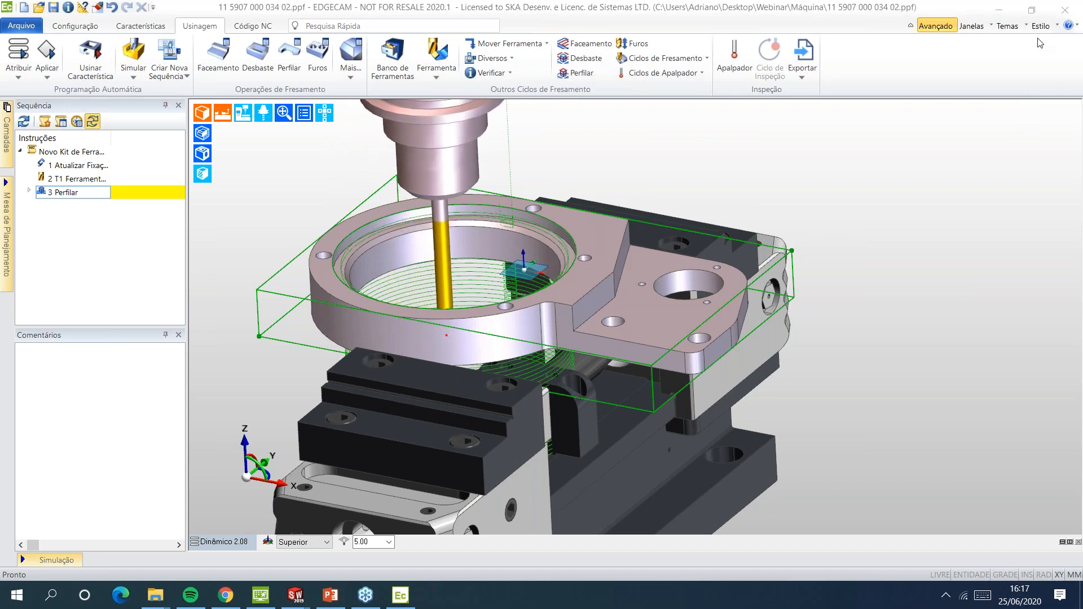
{"action": "mouse_move", "coordinate": [651, 212]}
{"action": "middle_mouse_down"}
{"action": "mouse_move", "coordinate": [653, 248]}
{"action": "mouse_move", "coordinate": [653, 225]}
{"action": "middle_mouse_up"}
{"action": "scroll", "coordinate": [530, 298], "scroll_direction": "up", "scroll_amount": 2}
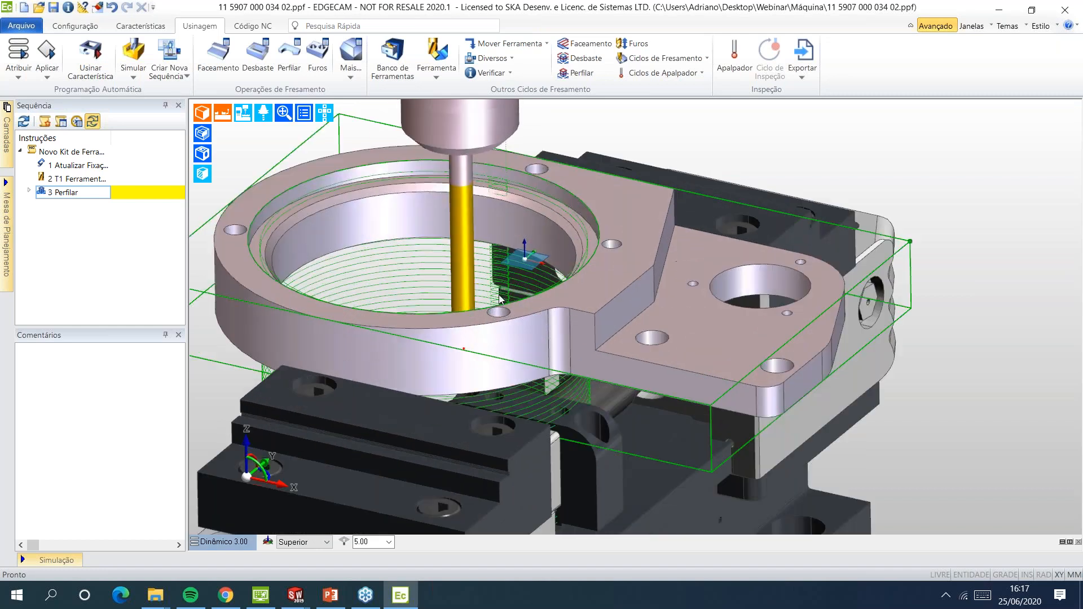
{"action": "scroll", "coordinate": [477, 295], "scroll_direction": "down", "scroll_amount": 2}
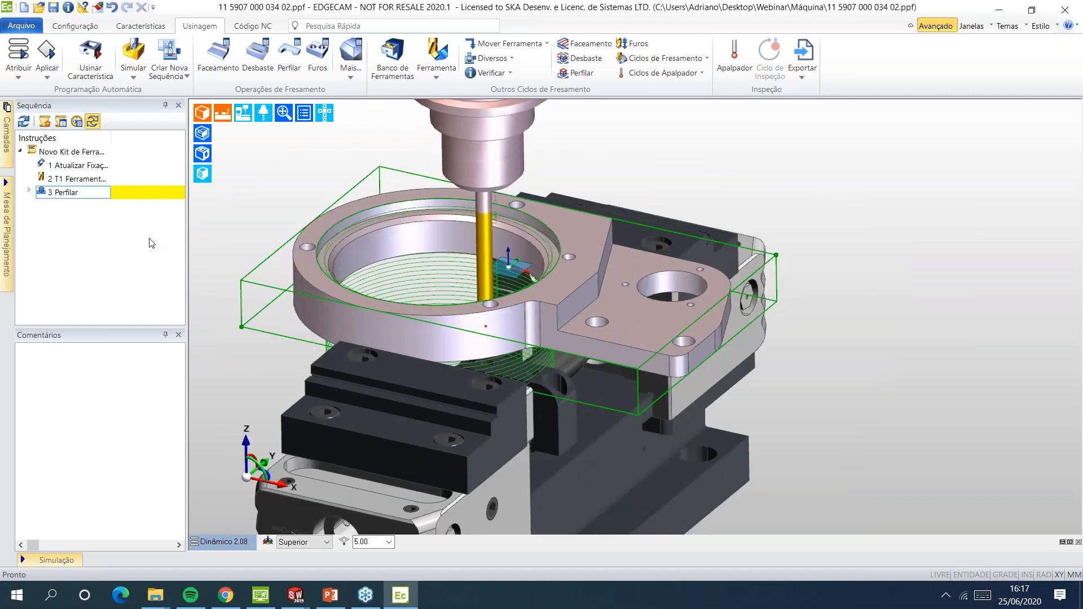
{"action": "double_click", "coordinate": [71, 196]}
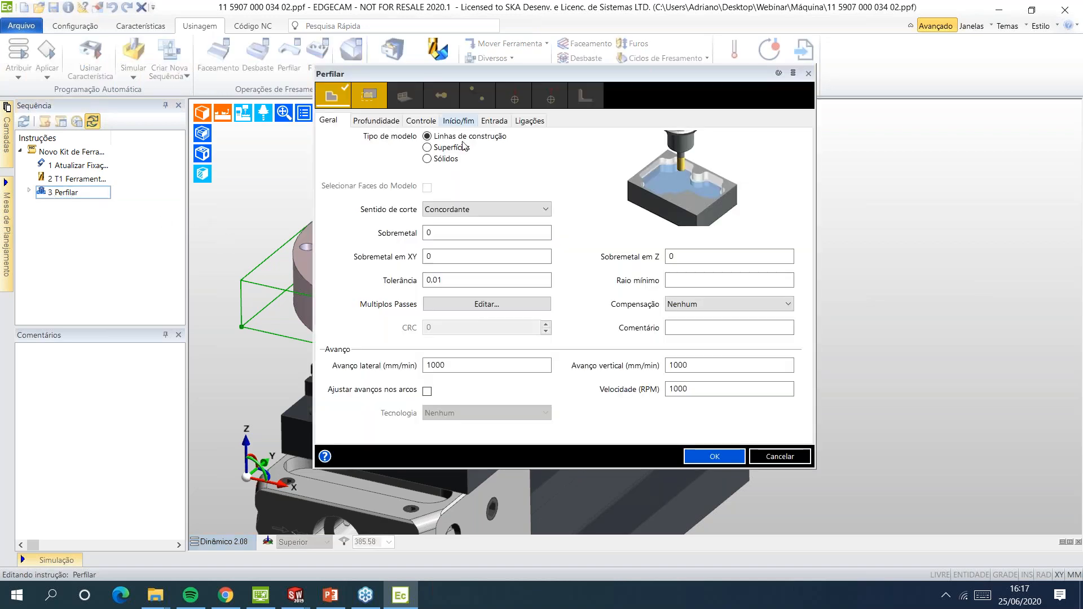
{"action": "left_click", "coordinate": [443, 159]}
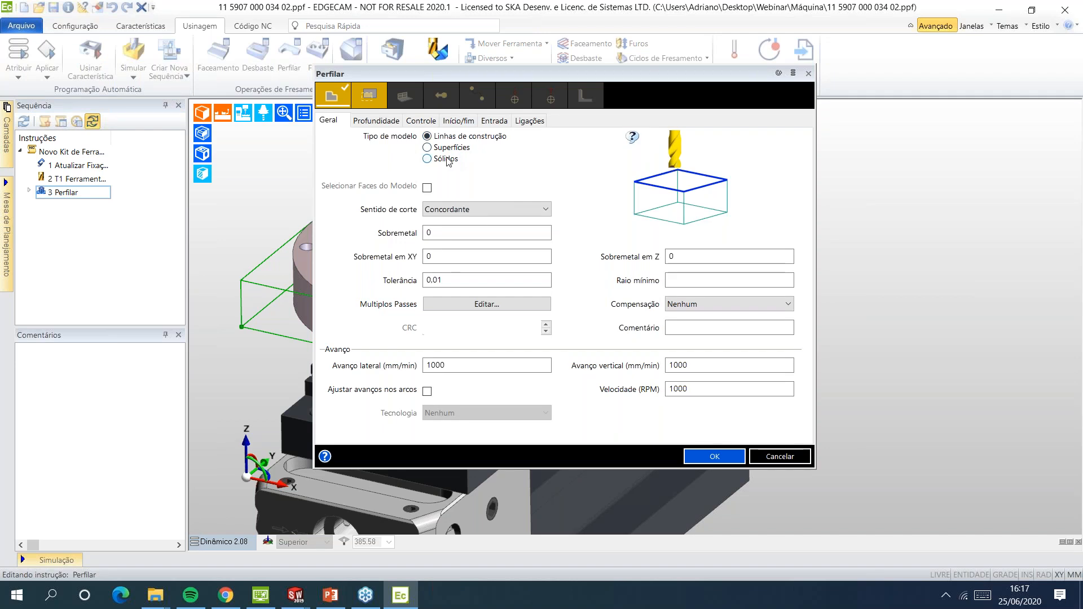
{"action": "left_click", "coordinate": [333, 96]}
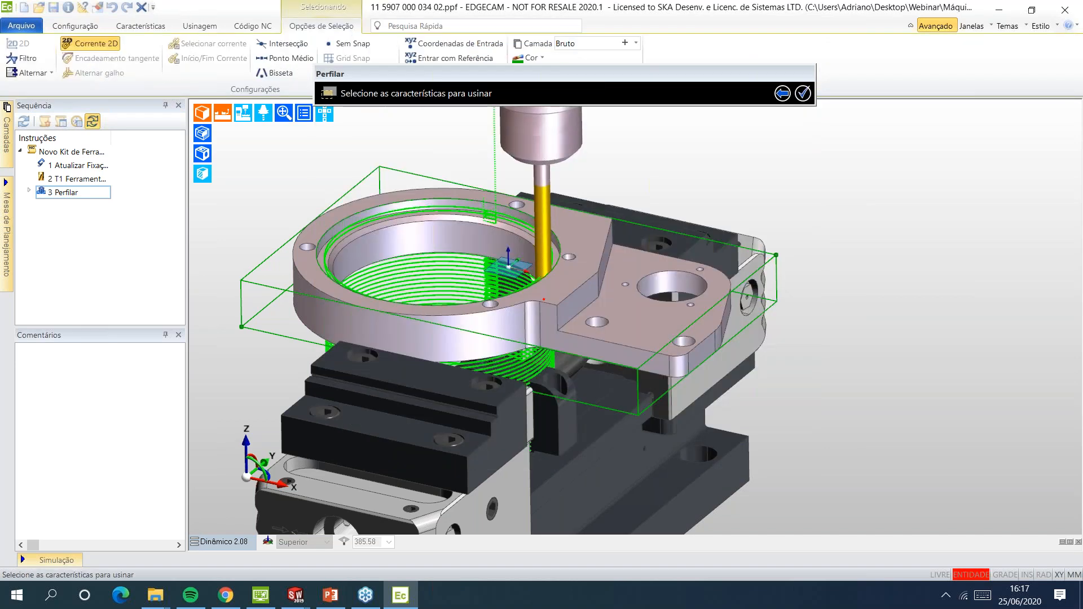
{"action": "left_click", "coordinate": [544, 299]}
{"action": "middle_click", "coordinate": [382, 103]}
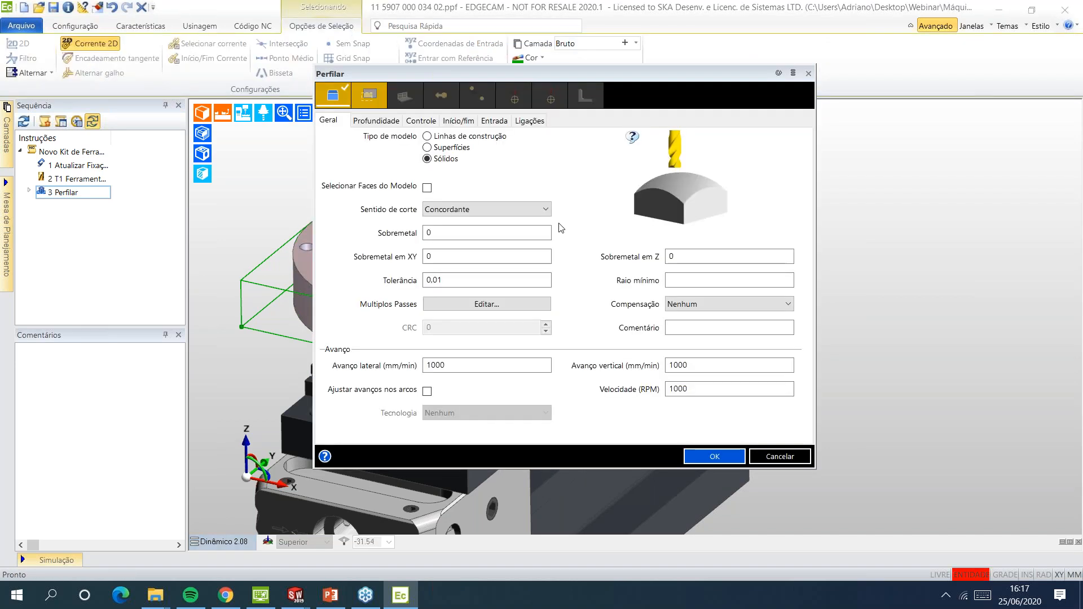
Select the large bore's upper circular edge as the Perfilar cycle's boundary and regenerate the toolpath
{"action": "left_click", "coordinate": [377, 97]}
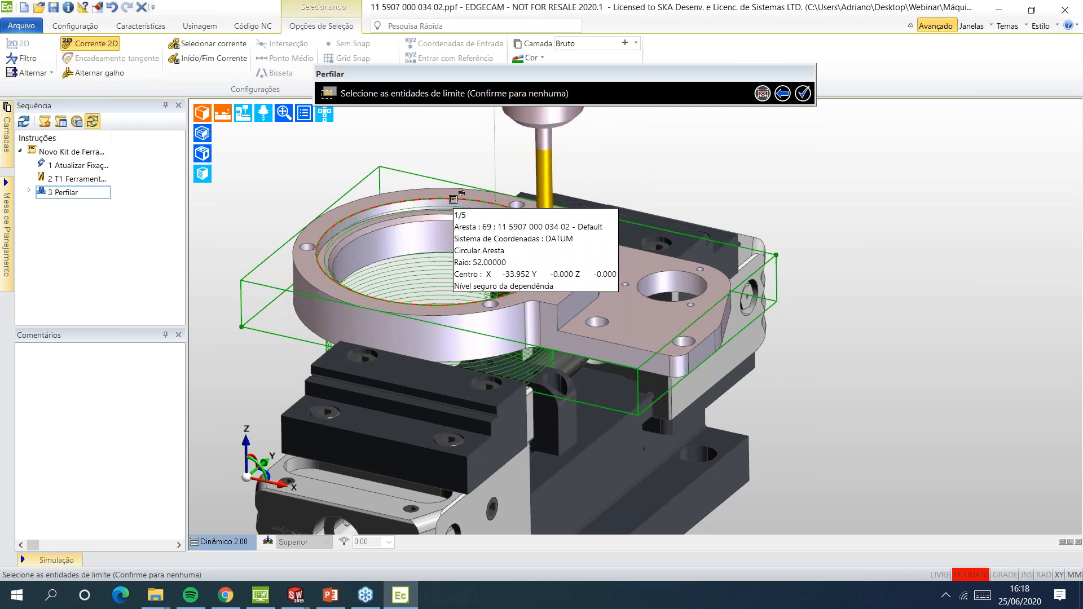
{"action": "left_click", "coordinate": [458, 199]}
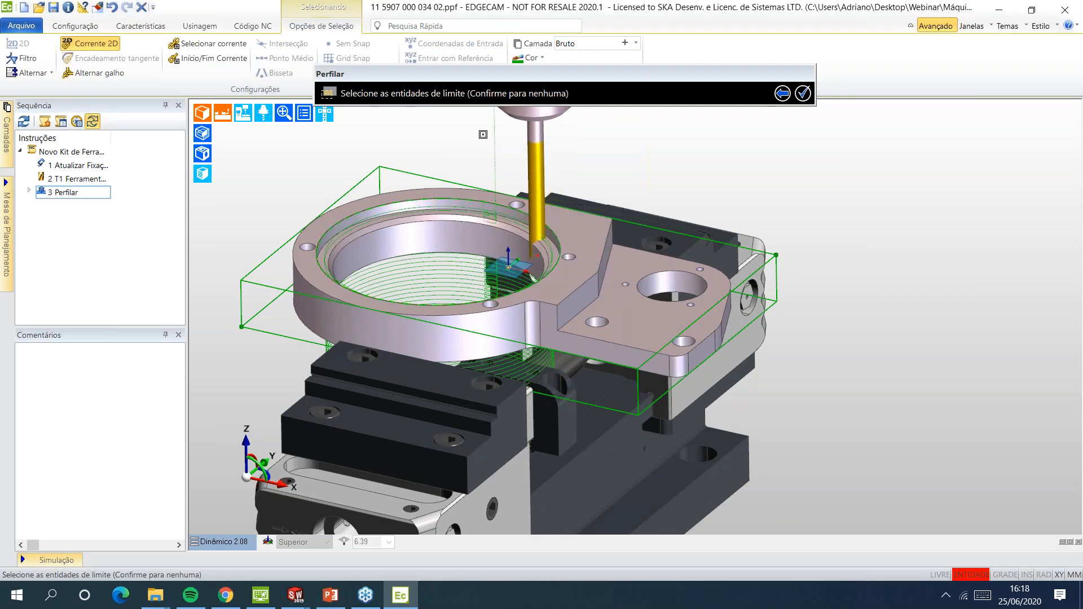
{"action": "right_click", "coordinate": [466, 161]}
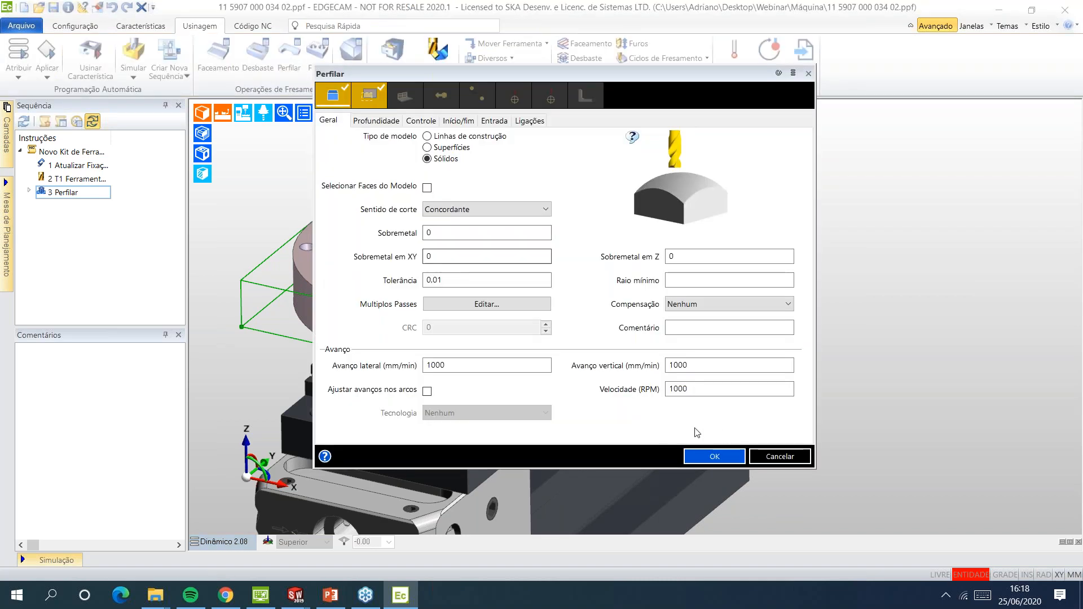
{"action": "left_click", "coordinate": [714, 456]}
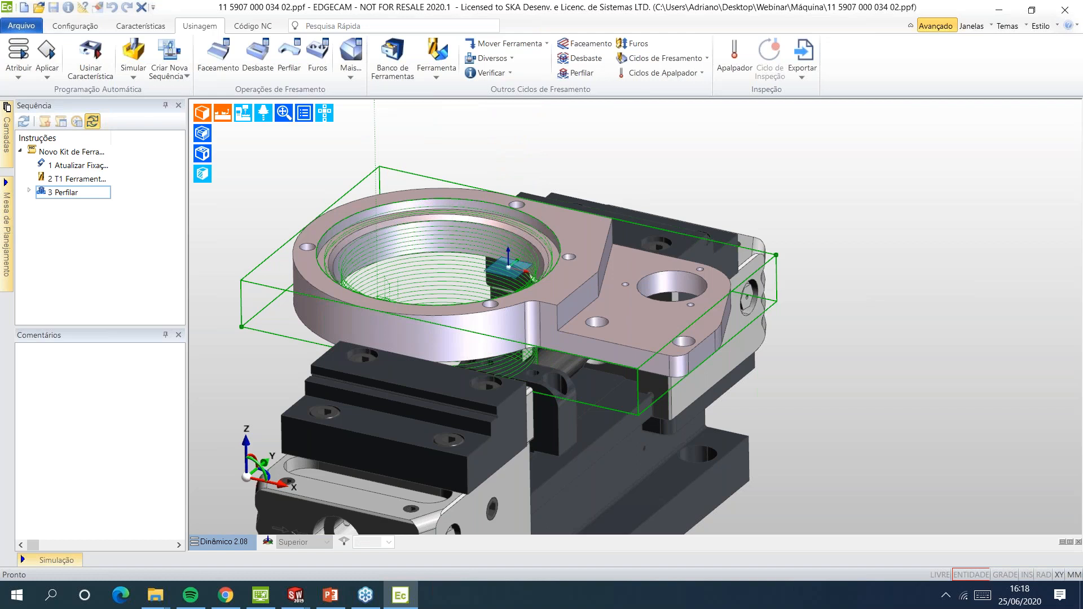
Hide the part and fixtures, show the machine, and examine the Perfilar passes around the bore's diameter step in the front view
{"action": "mouse_move", "coordinate": [375, 245]}
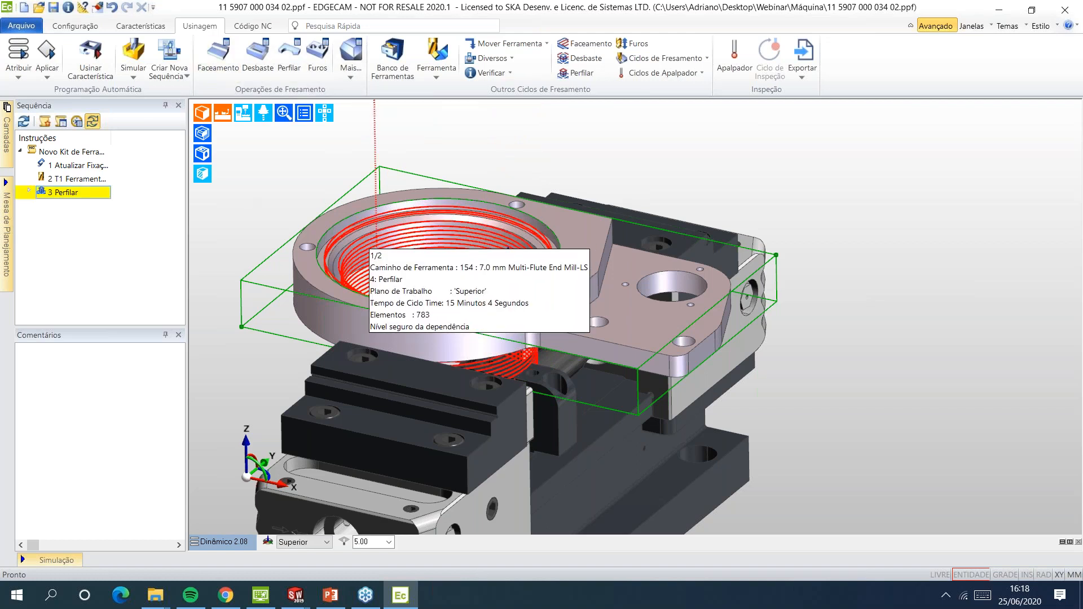
{"action": "middle_click_drag", "start_coordinate": [374, 245], "coordinate": [606, 299]}
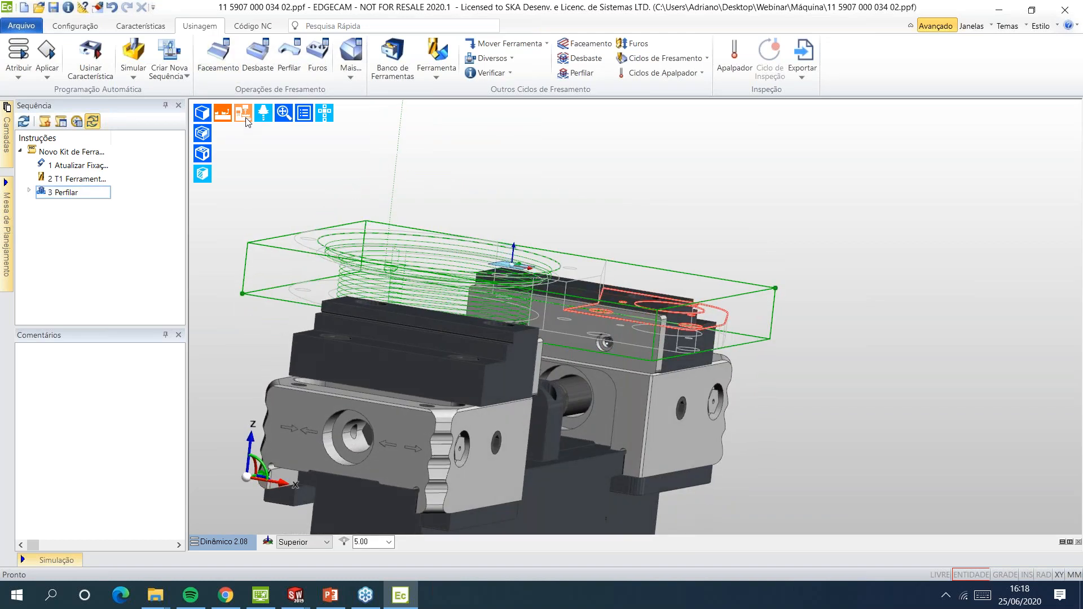
{"action": "mouse_move", "coordinate": [244, 116]}
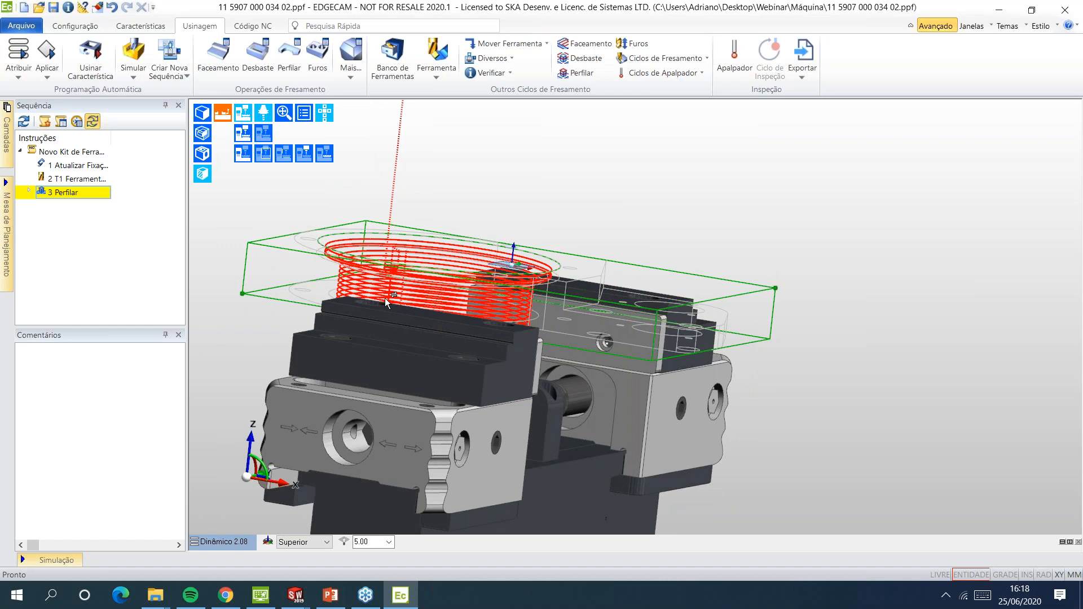
{"action": "left_click", "coordinate": [248, 137]}
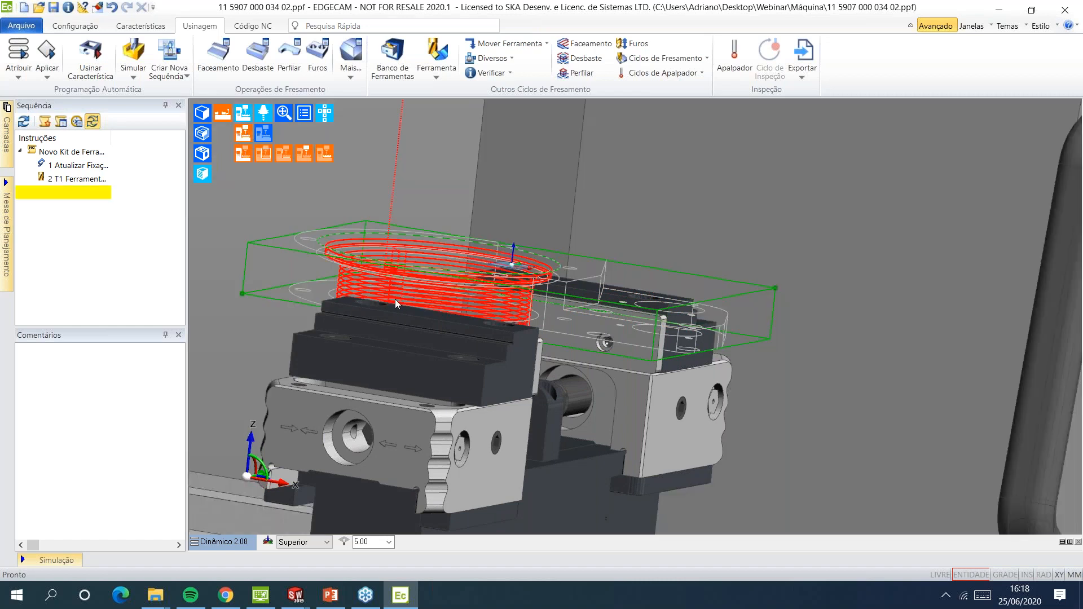
{"action": "left_click", "coordinate": [225, 120]}
{"action": "middle_click_drag", "start_coordinate": [404, 340], "coordinate": [480, 322]}
{"action": "left_click", "coordinate": [236, 539]}
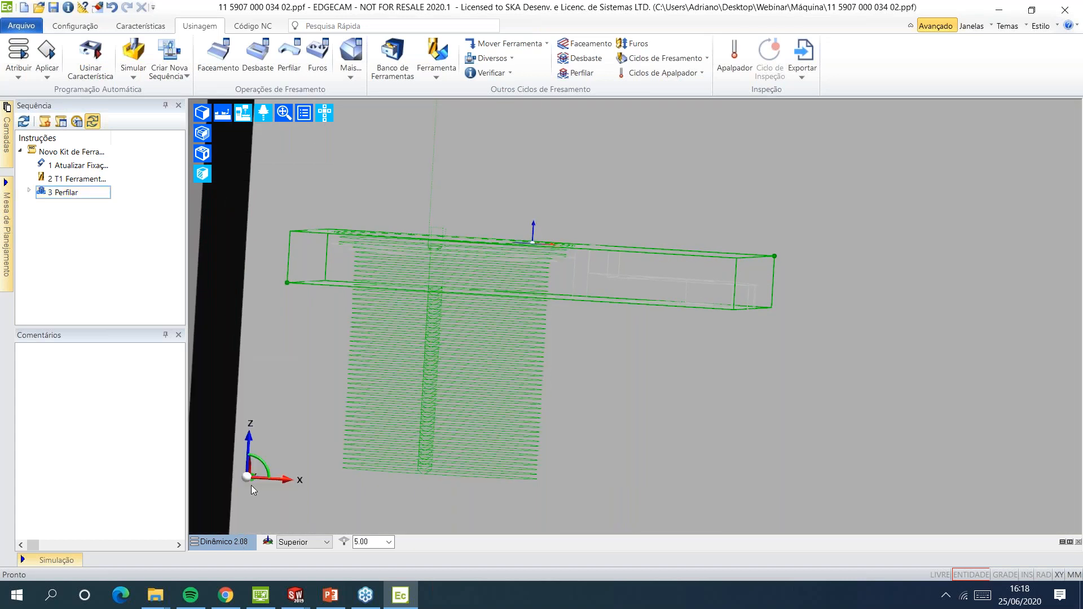
{"action": "left_click", "coordinate": [249, 494]}
{"action": "scroll", "coordinate": [546, 269], "scroll_direction": "up", "scroll_amount": 5}
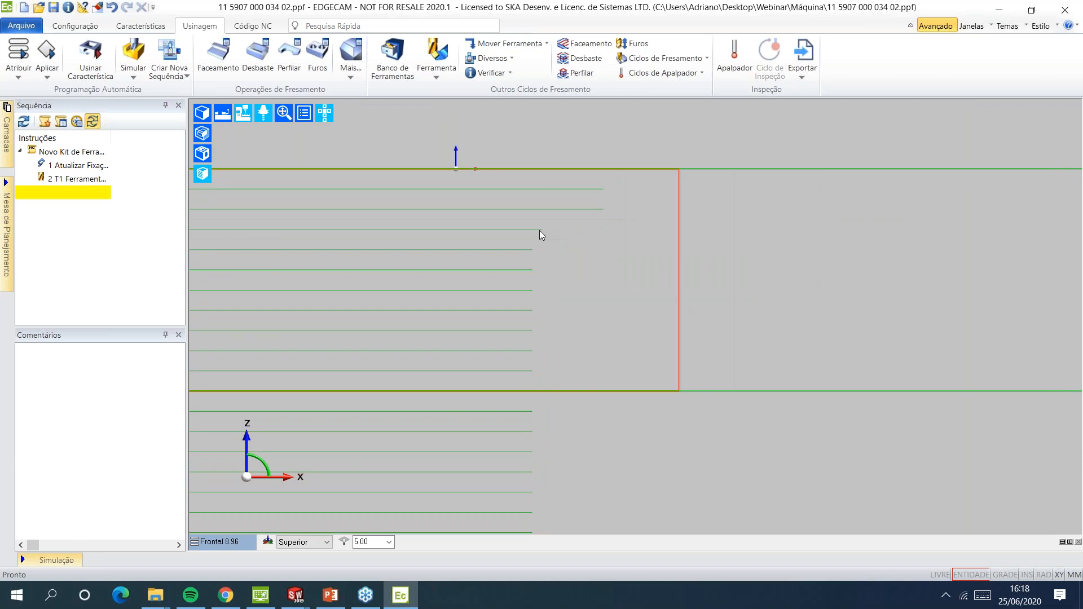
{"action": "scroll", "coordinate": [528, 258], "scroll_direction": "up", "scroll_amount": 3}
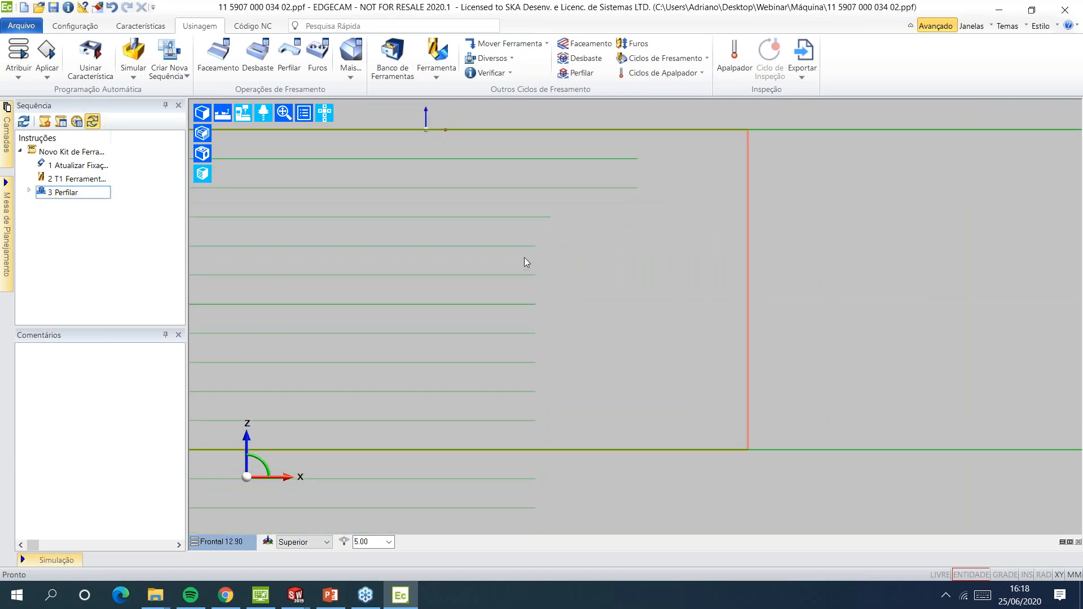
{"action": "mouse_move", "coordinate": [525, 262]}
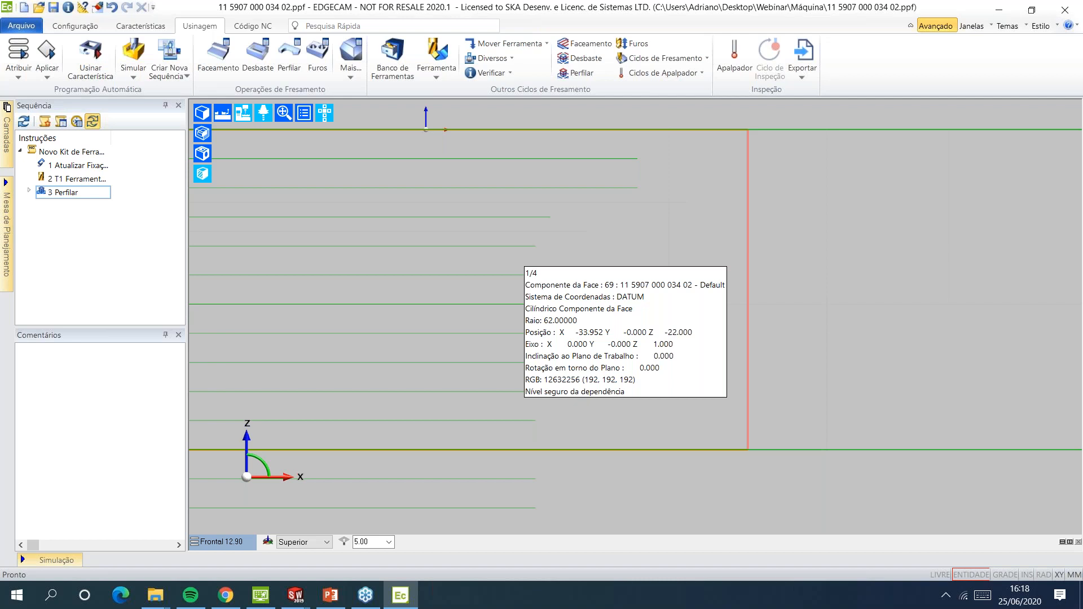
Show the part and fixtures again and return to an angled view of the bracket on the machine
{"action": "scroll", "coordinate": [445, 249], "scroll_direction": "down", "scroll_amount": 3}
{"action": "left_click", "coordinate": [203, 114]}
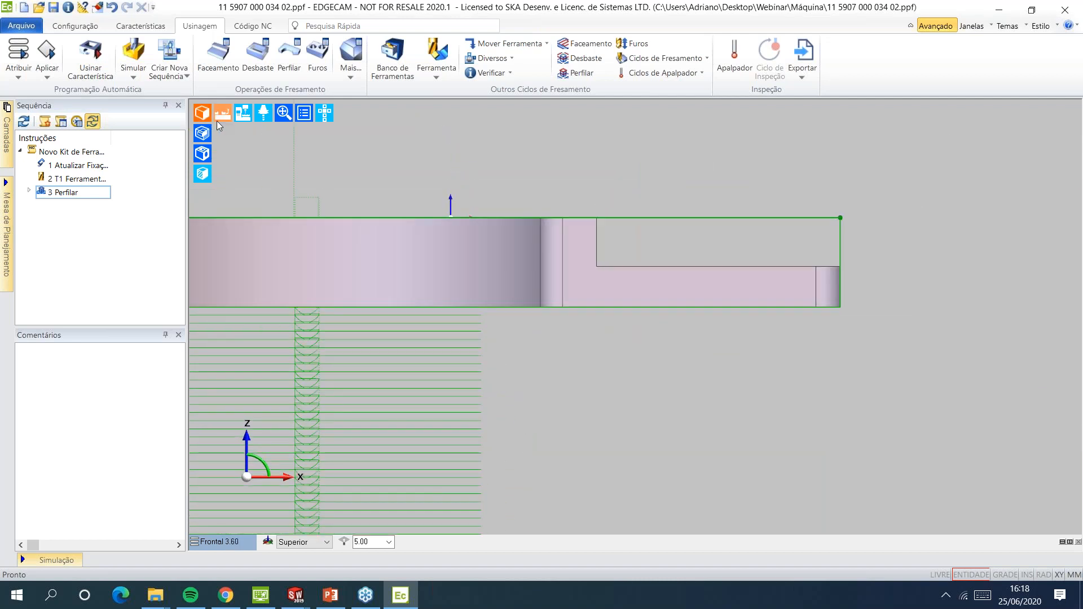
{"action": "left_click", "coordinate": [223, 116]}
{"action": "scroll", "coordinate": [459, 290], "scroll_direction": "down", "scroll_amount": 6}
{"action": "middle_click_drag", "start_coordinate": [459, 290], "coordinate": [514, 251]}
{"action": "scroll", "coordinate": [467, 258], "scroll_direction": "up", "scroll_amount": 2}
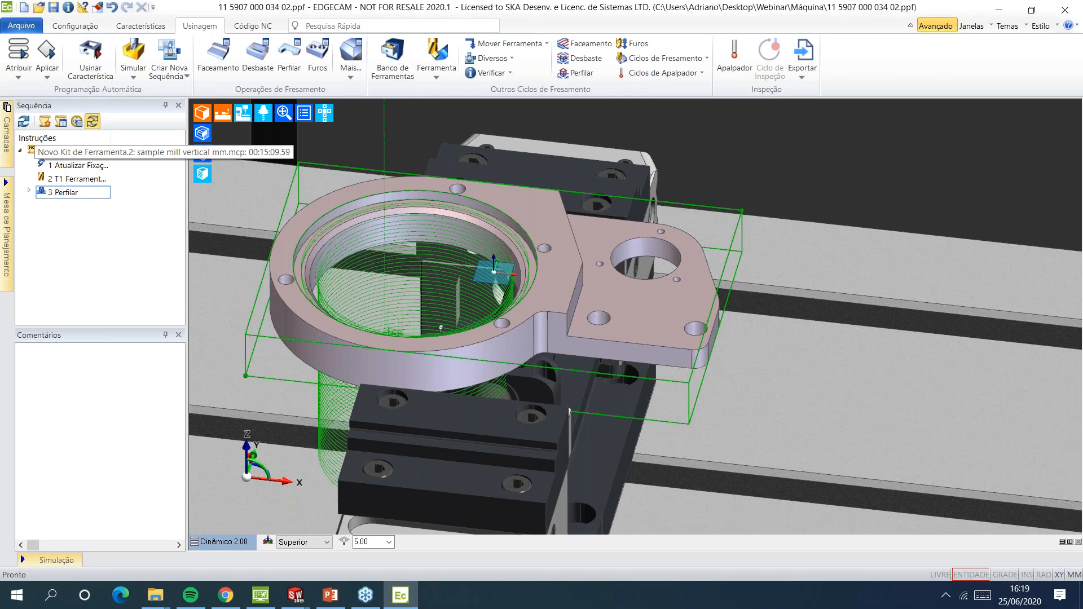
Search the part for milling features with only 2D pockets (Cavidade 2D) and 2D profiles (Perfis 2D) enabled
{"action": "left_click", "coordinate": [141, 26]}
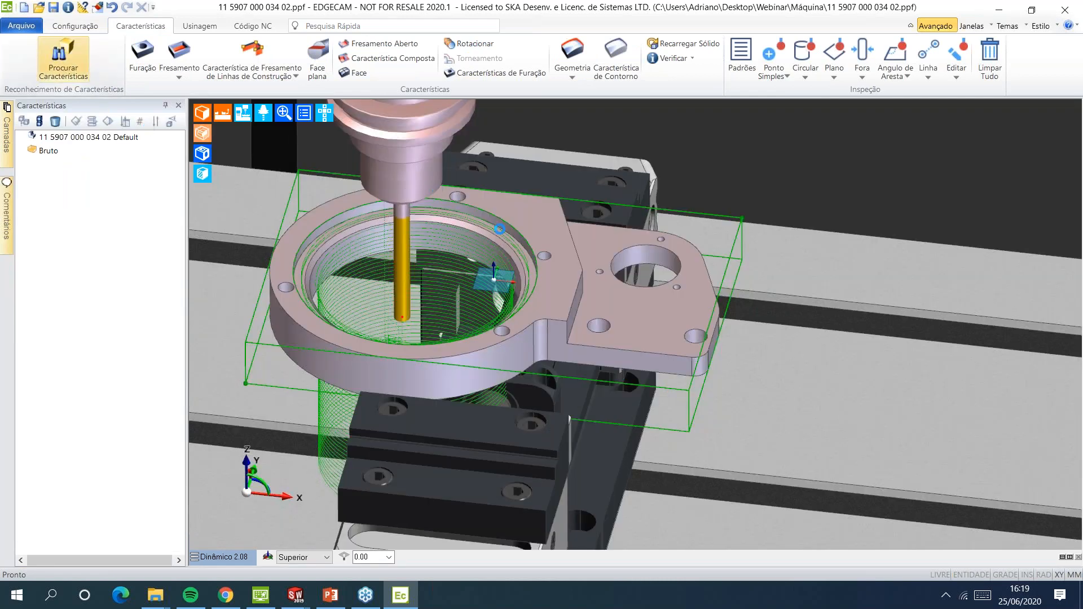
{"action": "left_click", "coordinate": [63, 59]}
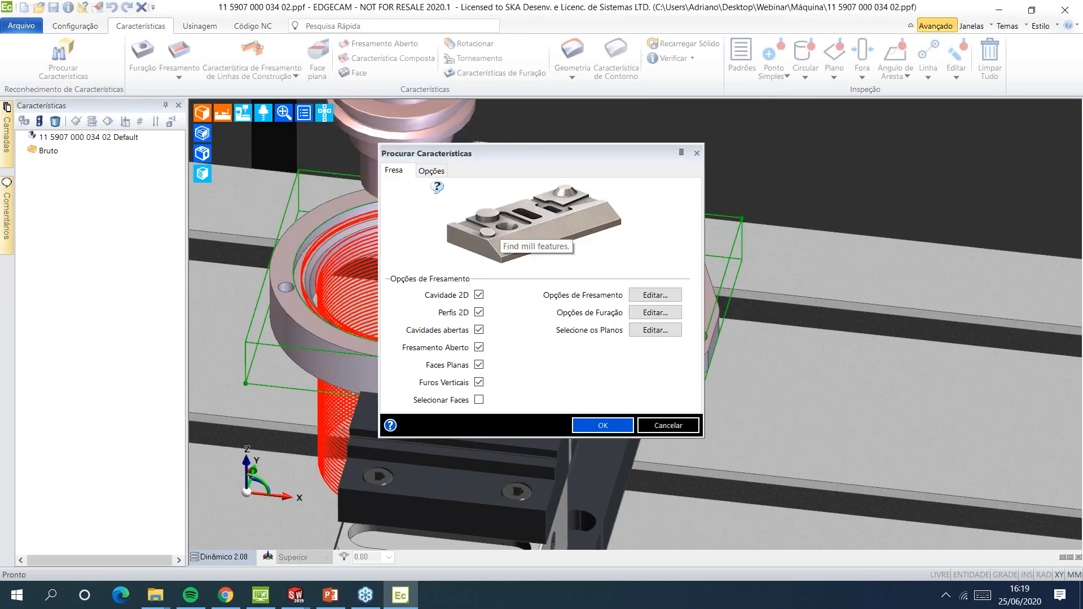
{"action": "left_click_drag", "start_coordinate": [498, 158], "coordinate": [141, 106]}
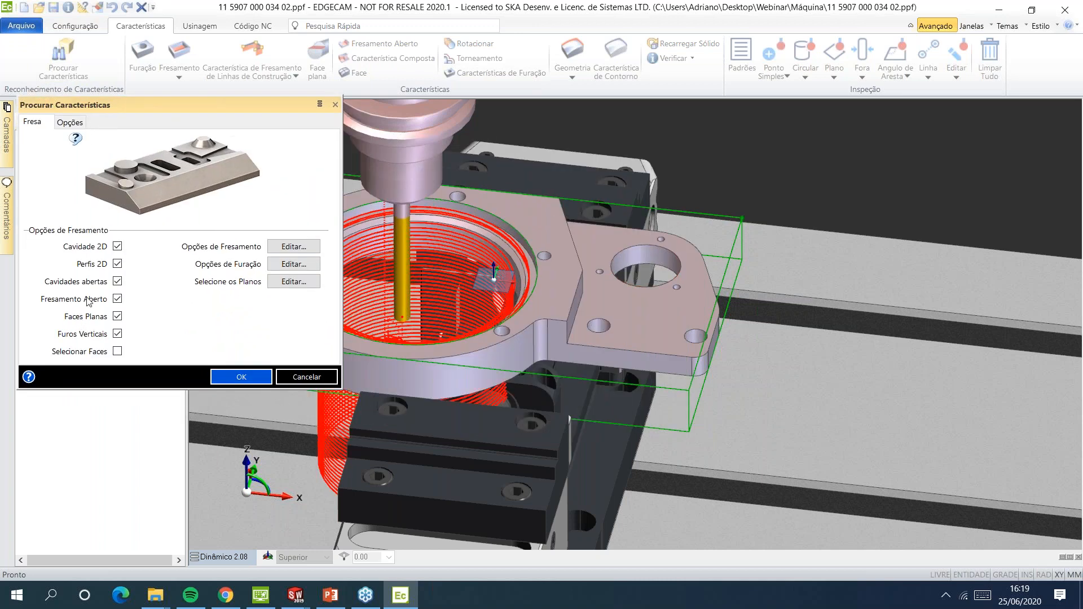
{"action": "left_click", "coordinate": [118, 247]}
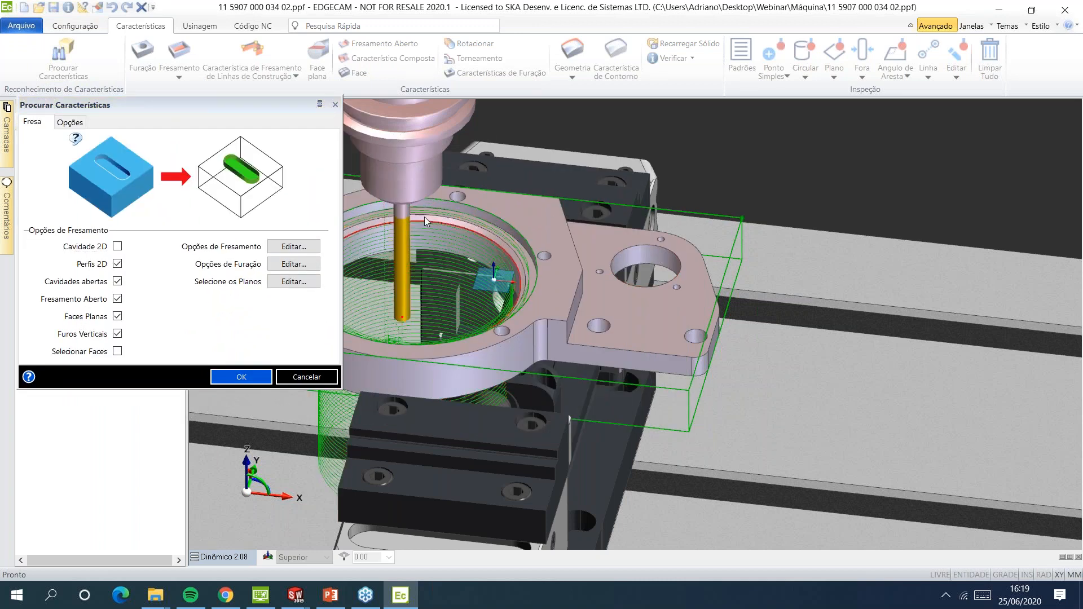
{"action": "left_click", "coordinate": [117, 247]}
{"action": "left_click", "coordinate": [117, 281]}
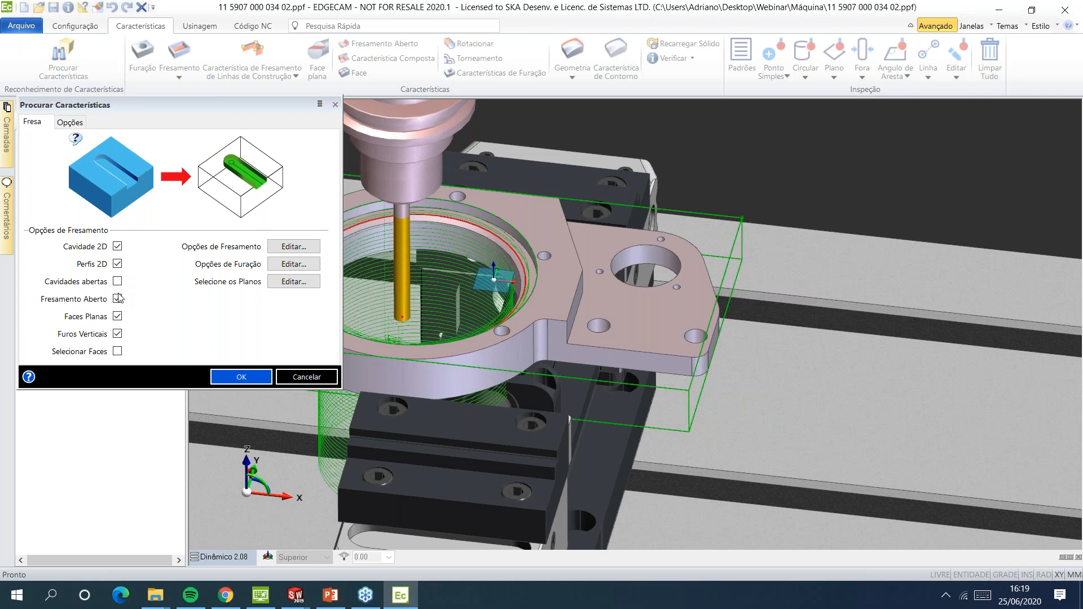
{"action": "left_click", "coordinate": [117, 299]}
{"action": "left_click", "coordinate": [117, 316]}
{"action": "left_click", "coordinate": [117, 334]}
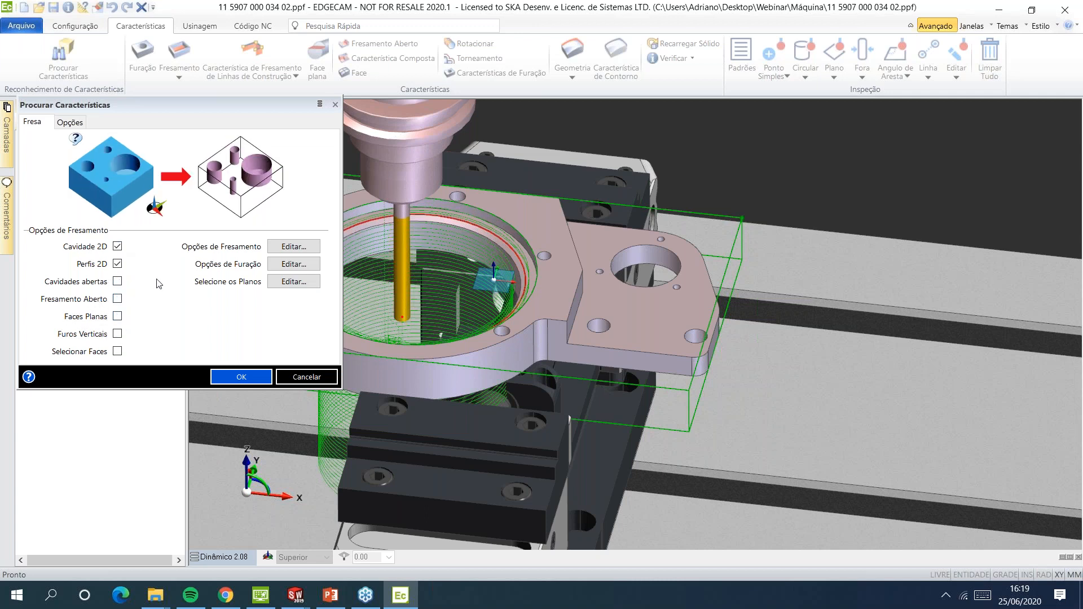
{"action": "left_click", "coordinate": [265, 380]}
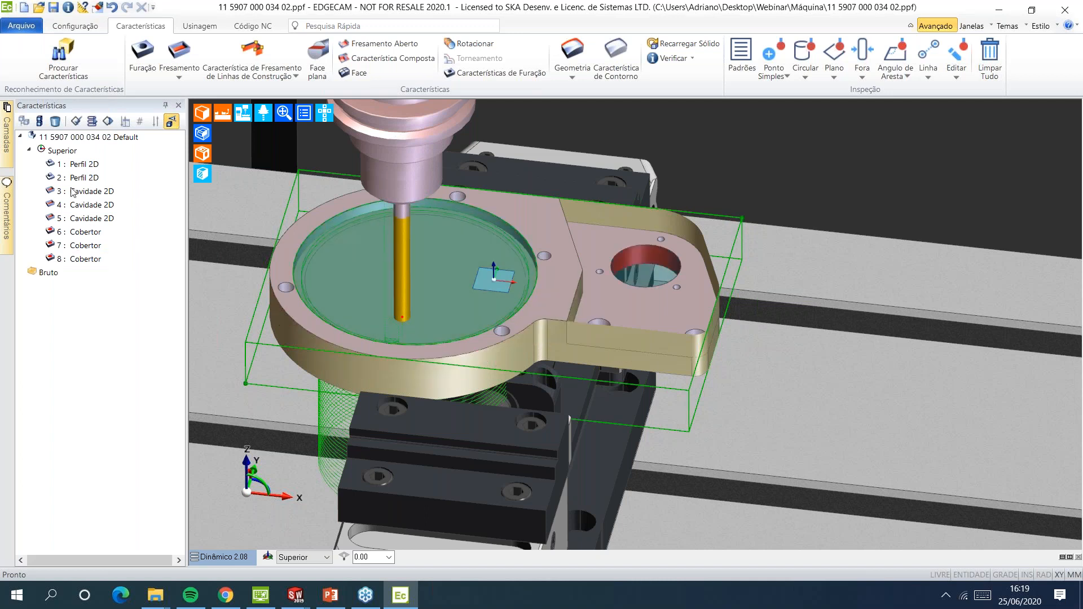
Undo the feature search and rerun it, keeping pocket covers, pocket contours and highest-plane features enabled in the milling options
{"action": "key", "text": "ctrl+z"}
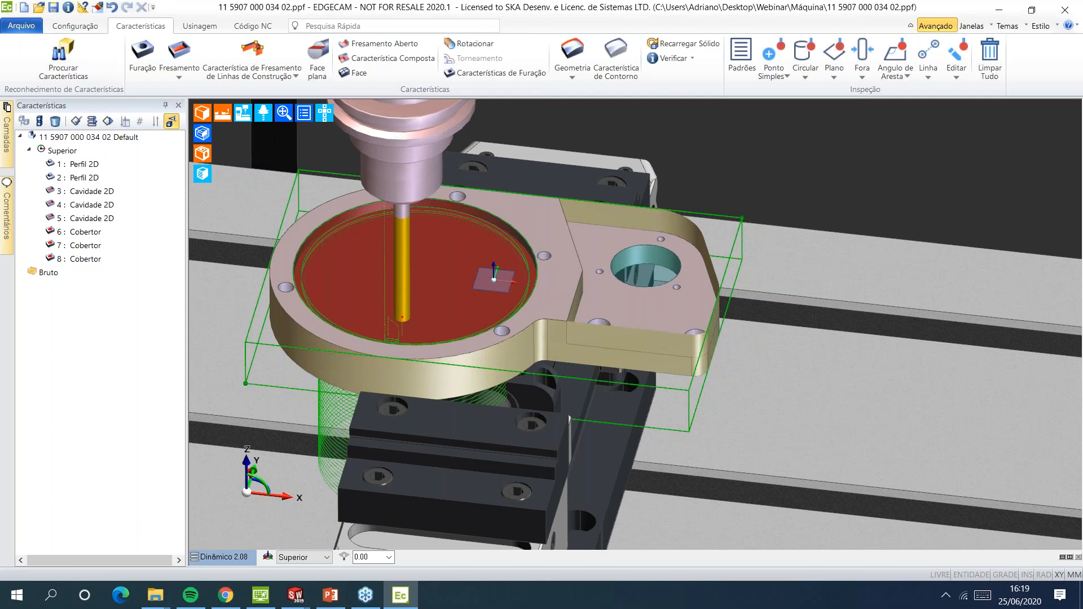
{"action": "left_click", "coordinate": [63, 61]}
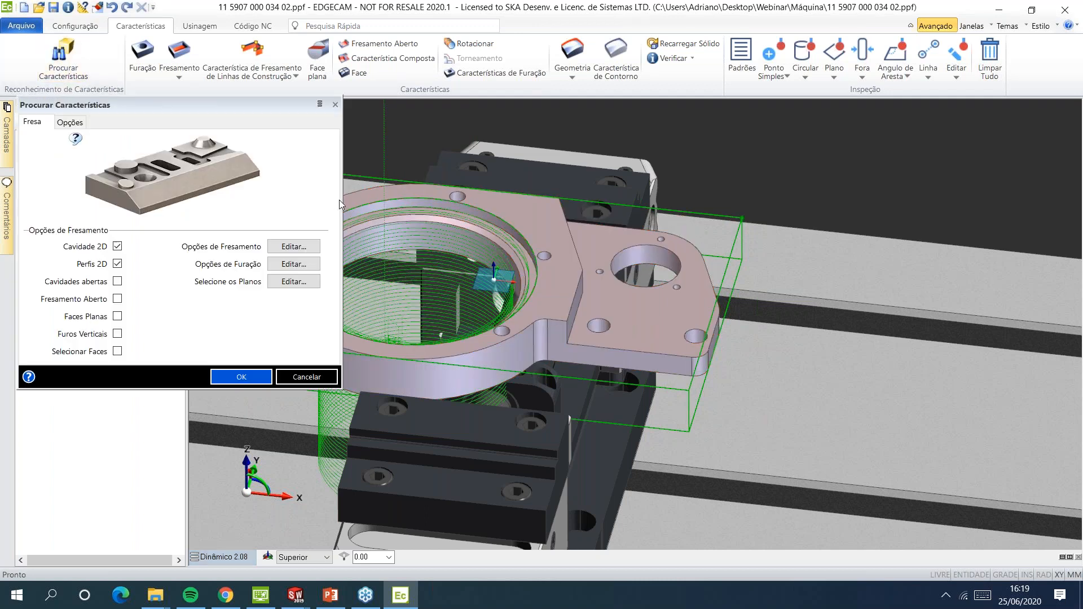
{"action": "left_click", "coordinate": [289, 250]}
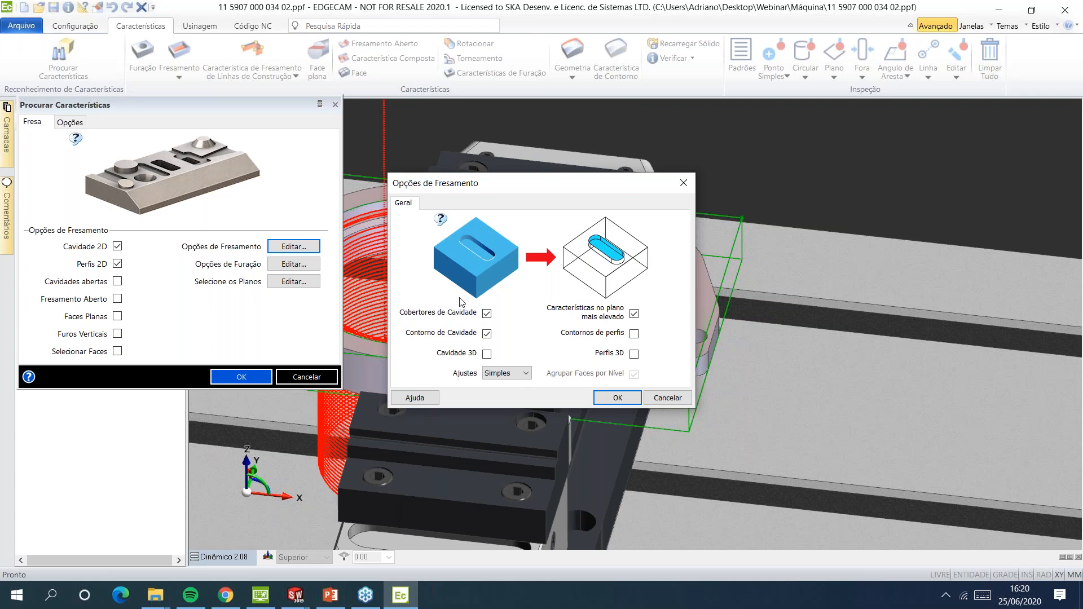
{"action": "left_click_drag", "start_coordinate": [558, 184], "coordinate": [572, 162]}
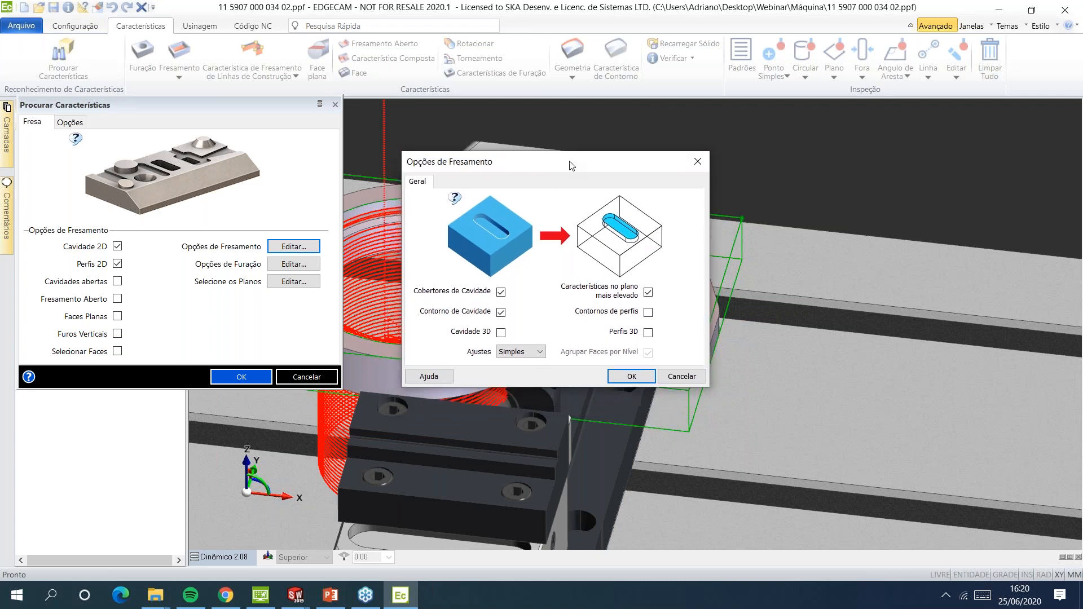
{"action": "key", "text": "Return"}
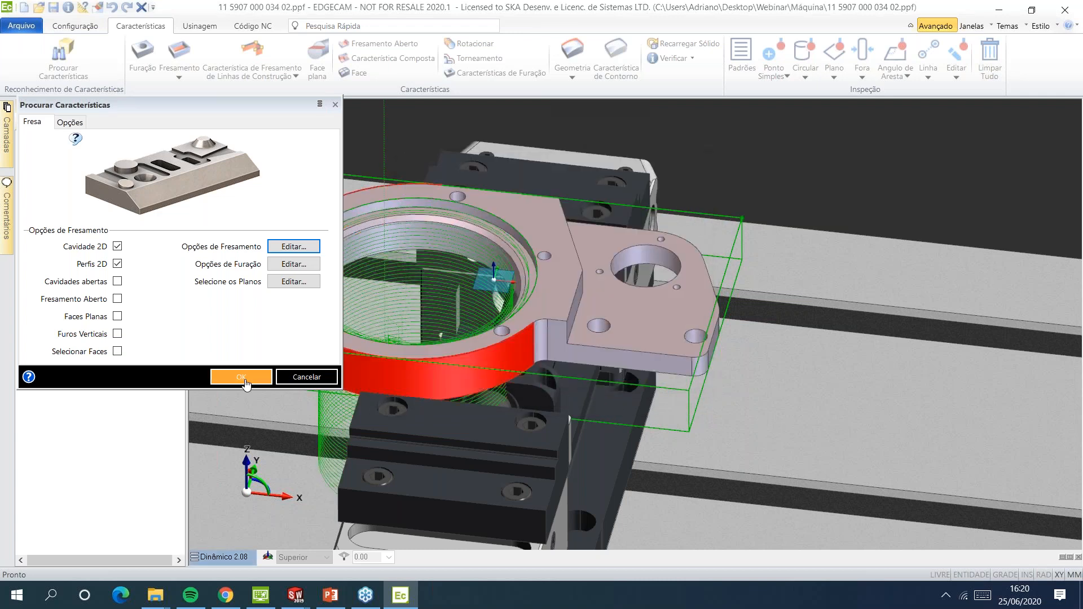
{"action": "left_click", "coordinate": [241, 377]}
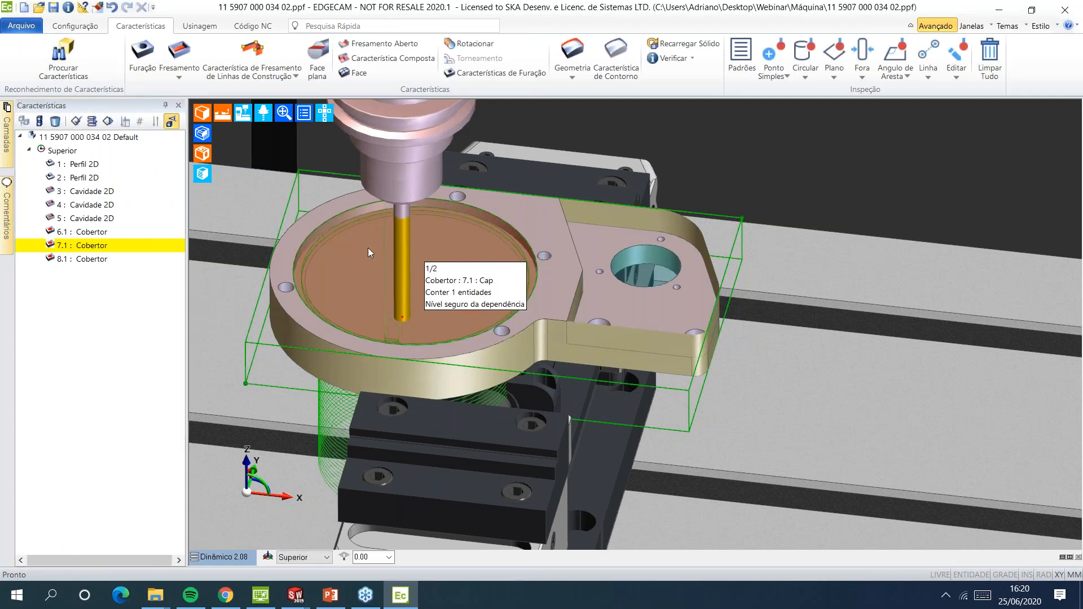
Hide the part solid and examine the recognized features from another angle
{"action": "middle_click_drag", "start_coordinate": [490, 361], "coordinate": [604, 282]}
{"action": "left_click", "coordinate": [202, 114]}
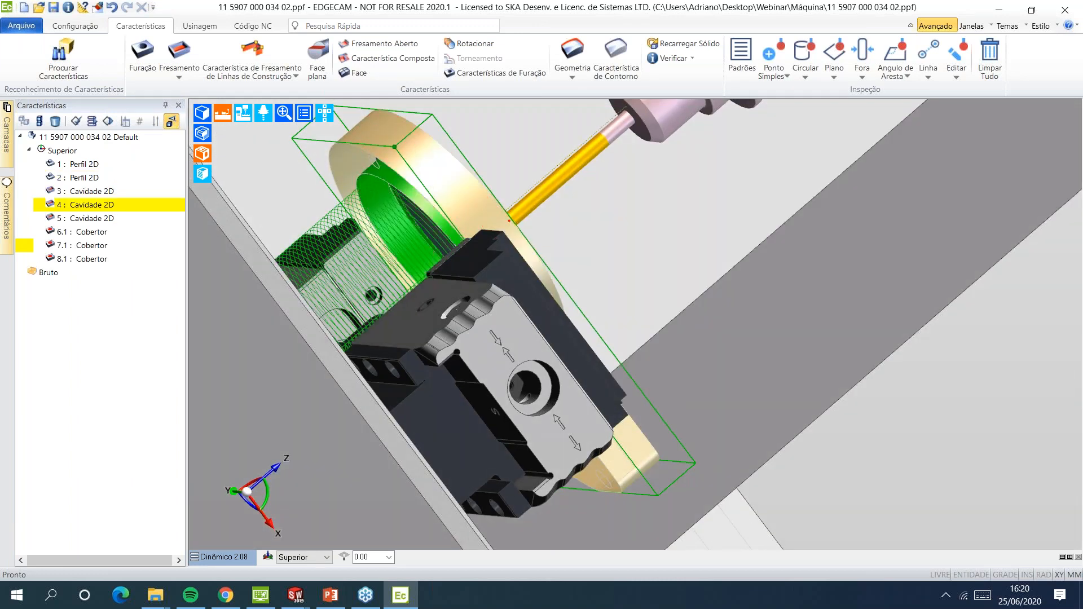
Select the bracket's outer 2D profile feature and clear the recognized features from the part
{"action": "middle_click_drag", "start_coordinate": [455, 201], "coordinate": [604, 286]}
{"action": "left_click", "coordinate": [595, 293]}
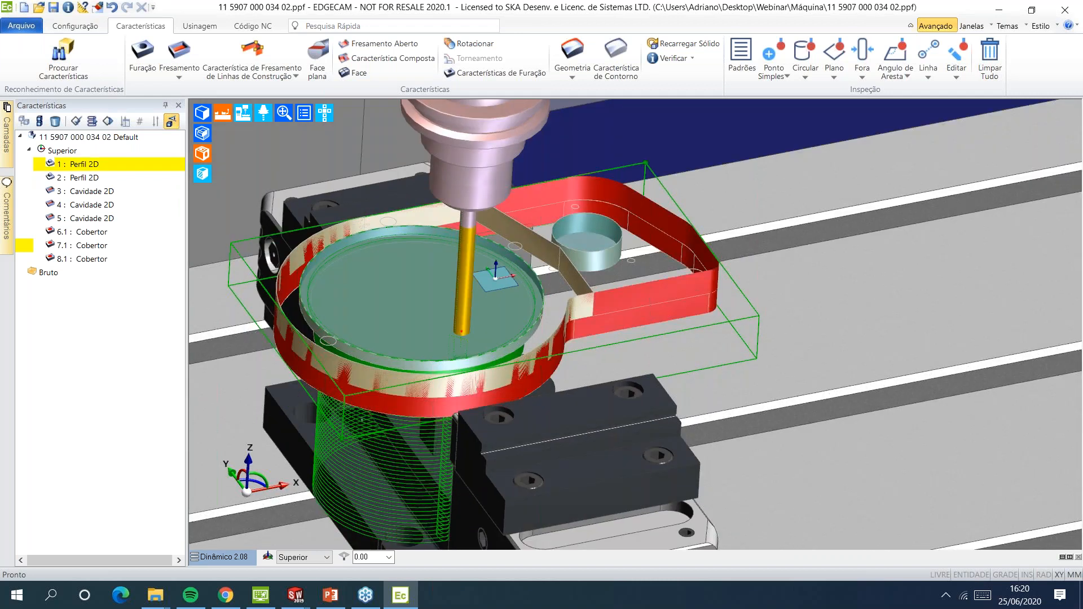
{"action": "key", "text": "Delete"}
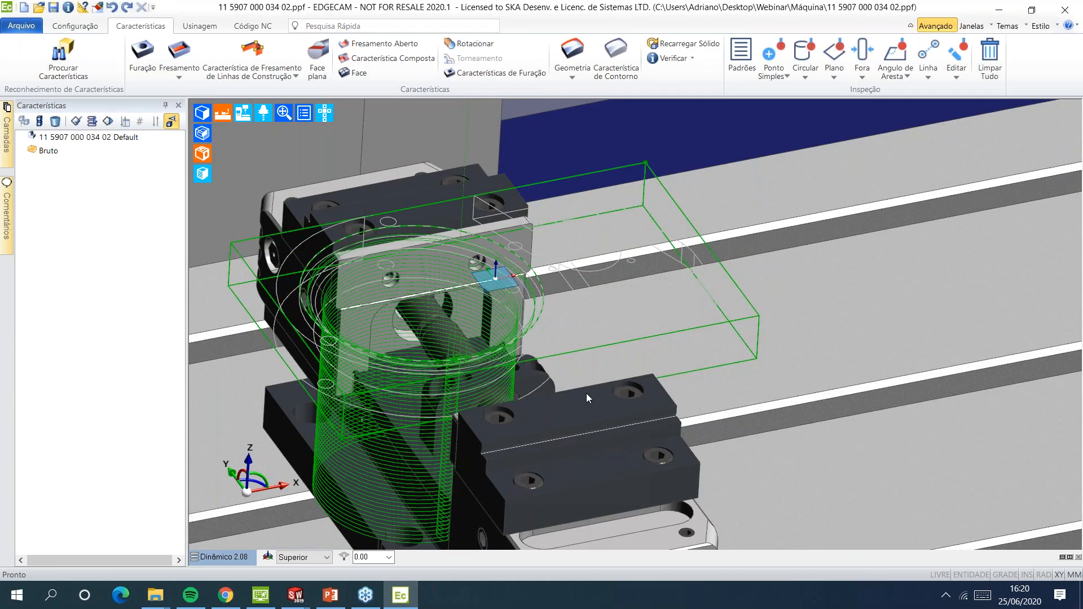
{"action": "middle_click_drag", "start_coordinate": [567, 402], "coordinate": [491, 383]}
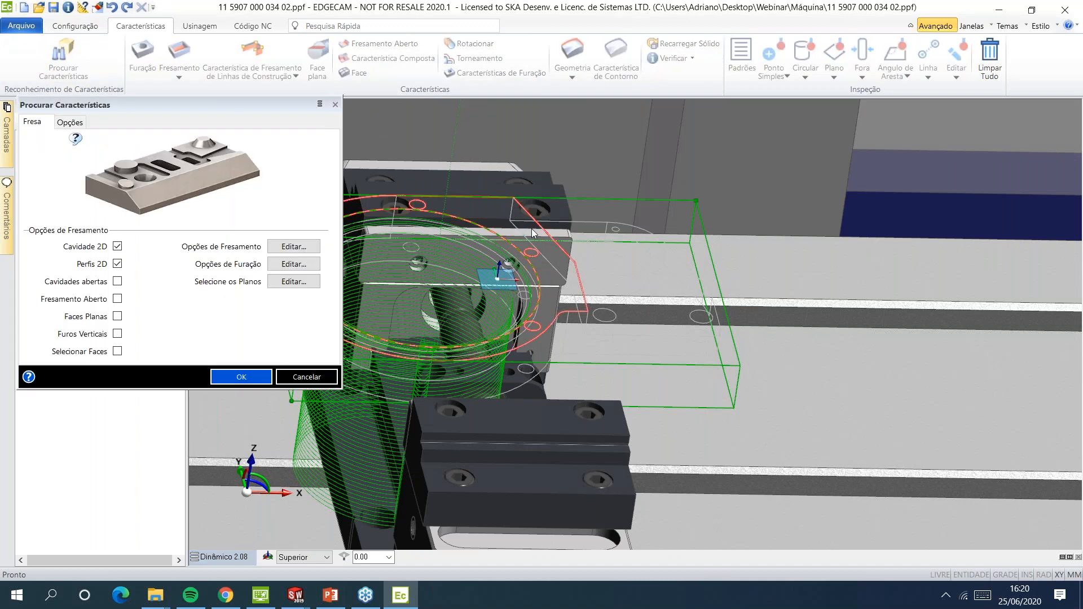
Search again for 2D pockets and 2D profiles, with Ajustes set to Unidos in the milling options, and inspect the resulting features
{"action": "left_click", "coordinate": [277, 249]}
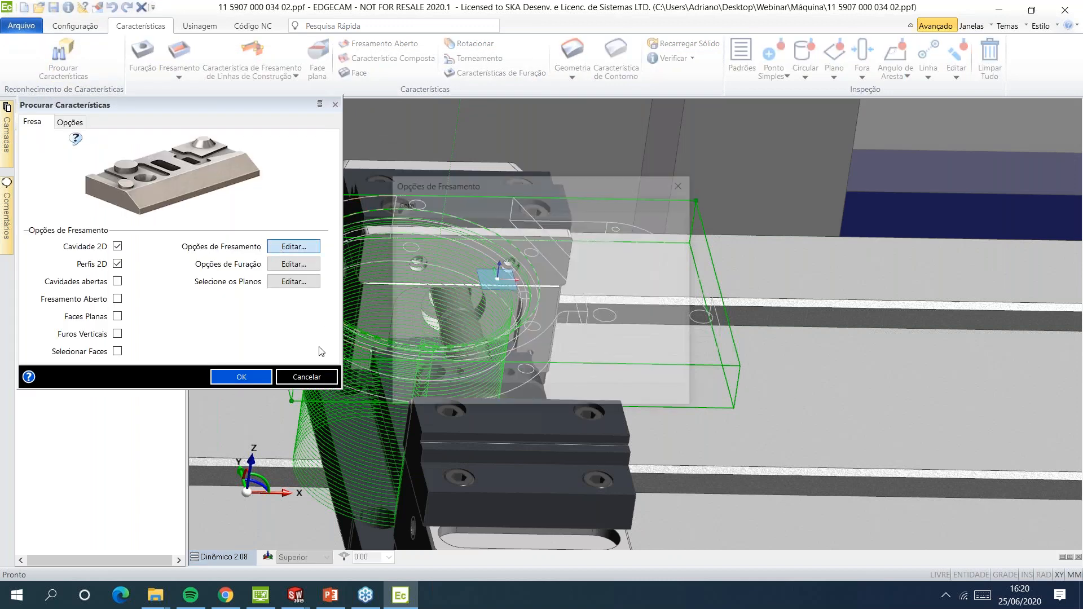
{"action": "left_click", "coordinate": [510, 373]}
{"action": "left_click", "coordinate": [516, 394]}
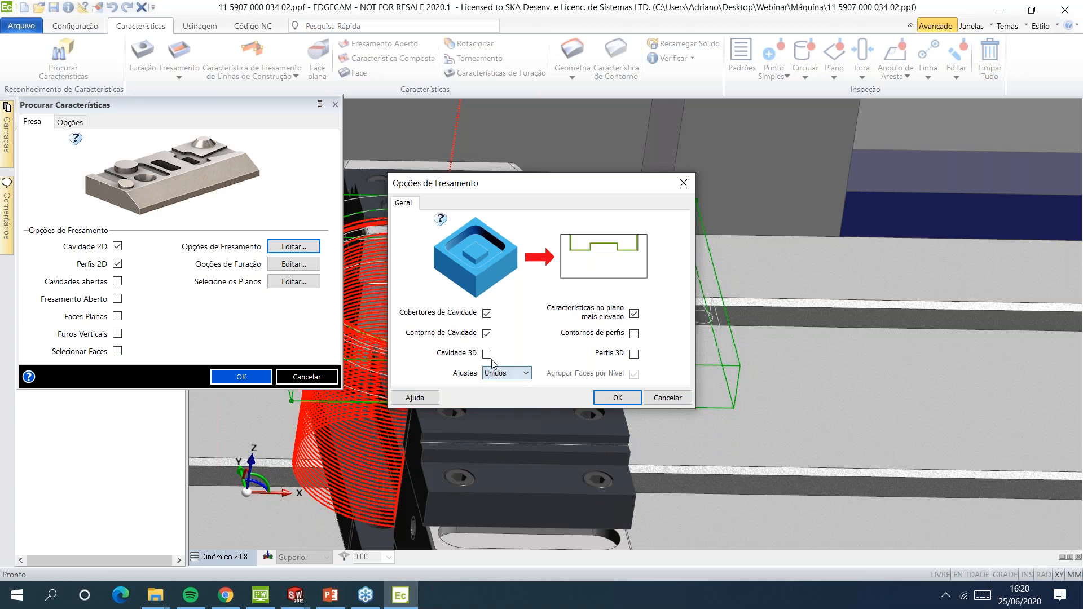
{"action": "mouse_move", "coordinate": [607, 260]}
{"action": "left_click", "coordinate": [619, 398]}
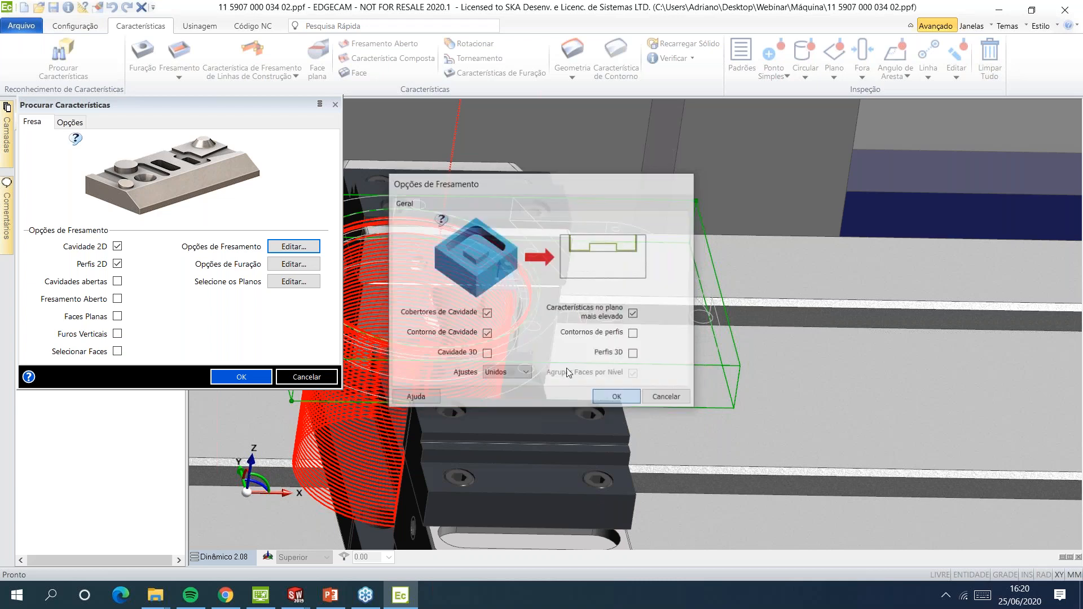
{"action": "left_click", "coordinate": [252, 377]}
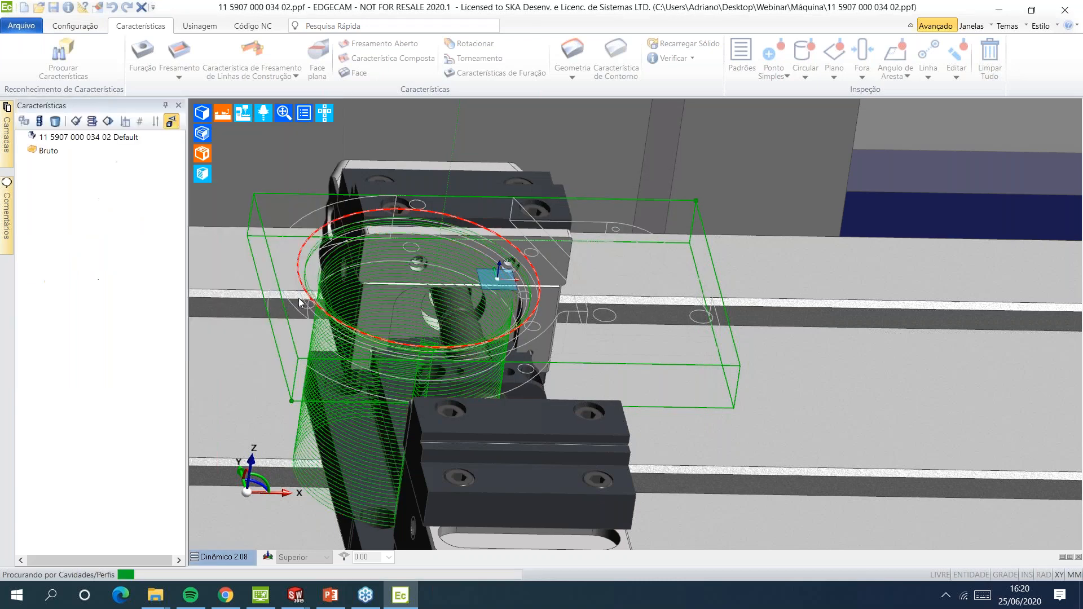
{"action": "middle_click_drag", "start_coordinate": [612, 296], "coordinate": [567, 303]}
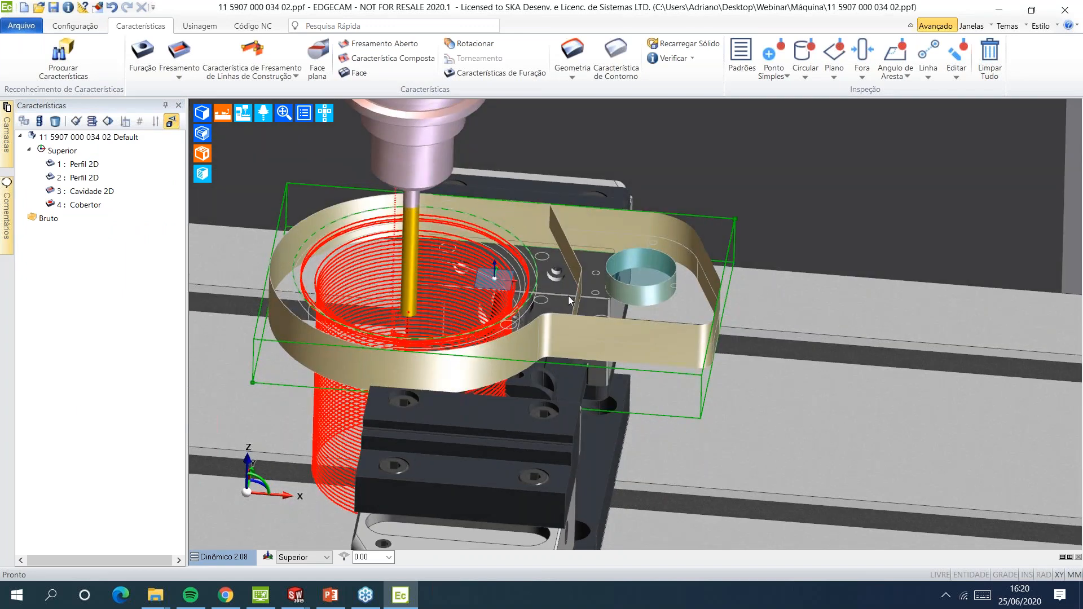
{"action": "mouse_move", "coordinate": [567, 303]}
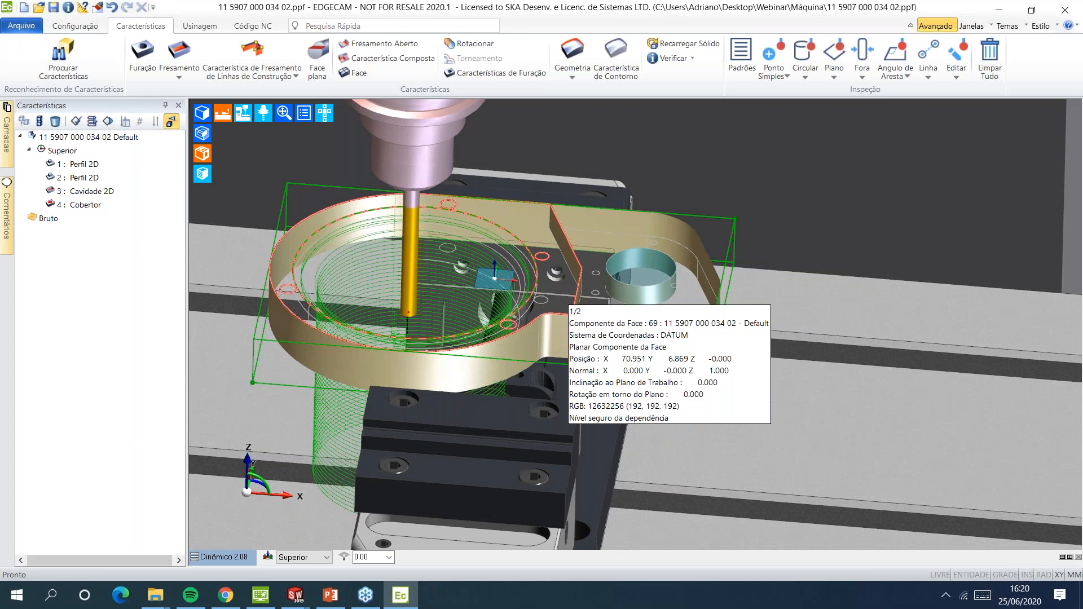
Edit the solid profiling operation (Perfilar) to machine the bracket's outer 2D profile feature with no boundary limit
{"action": "left_click", "coordinate": [200, 26]}
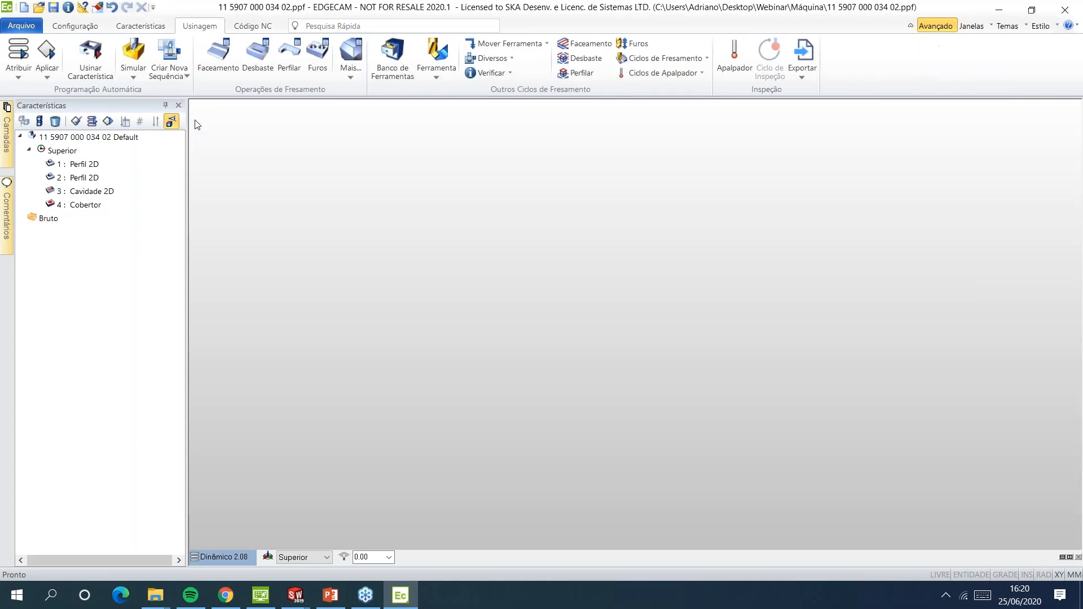
{"action": "double_click", "coordinate": [85, 192]}
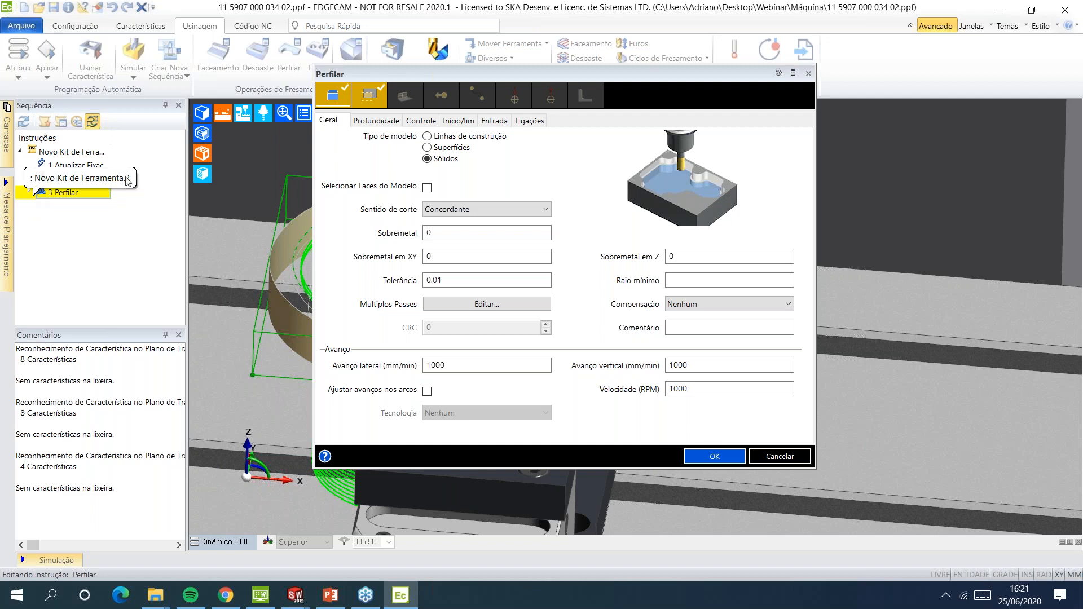
{"action": "left_click", "coordinate": [373, 106]}
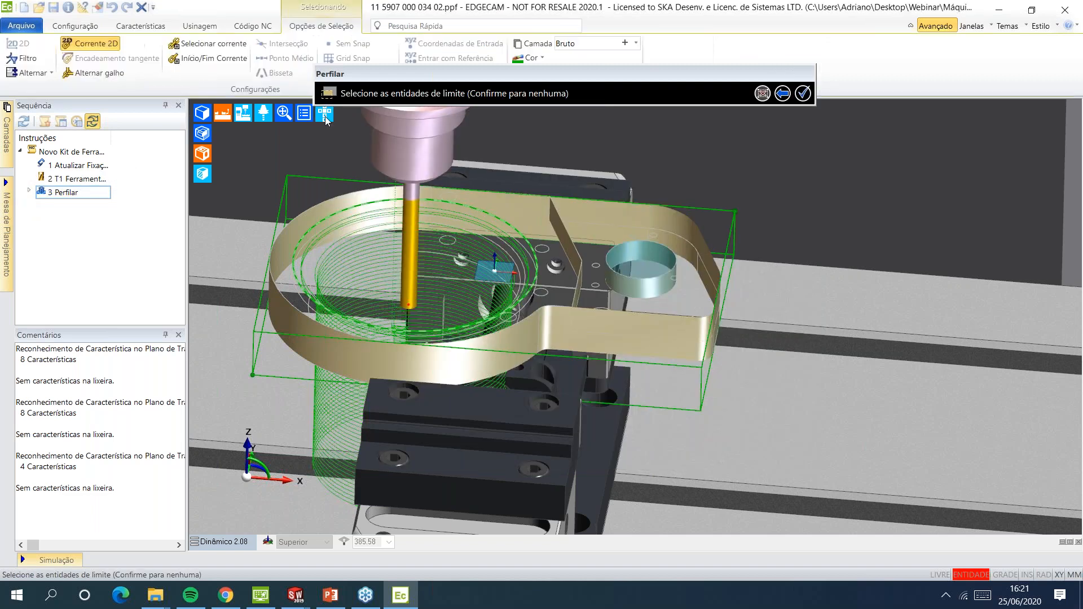
{"action": "right_click", "coordinate": [505, 180]}
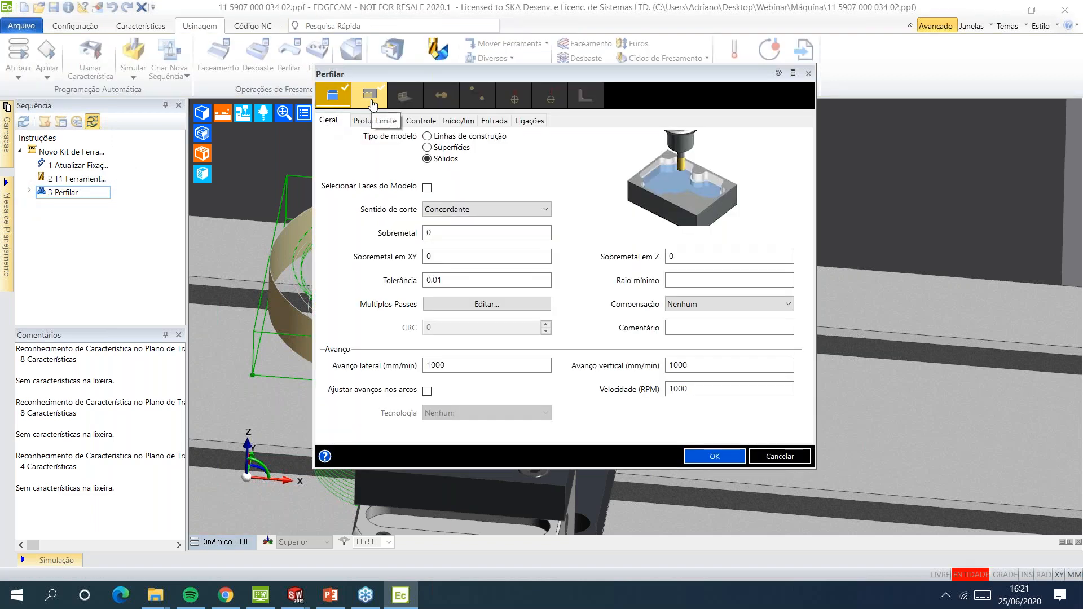
{"action": "left_click", "coordinate": [370, 97]}
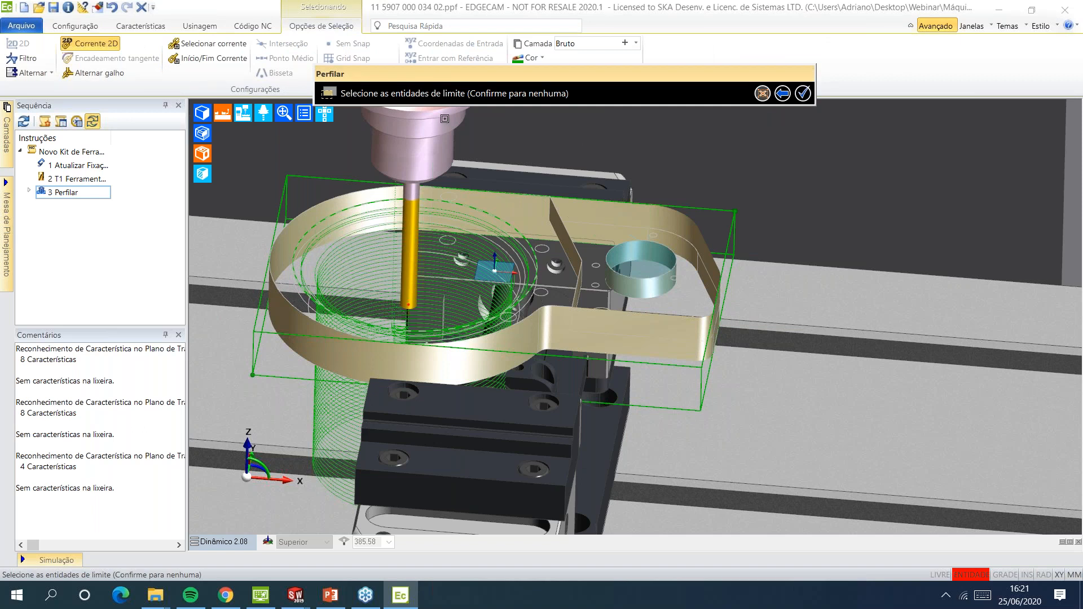
{"action": "left_click", "coordinate": [802, 93]}
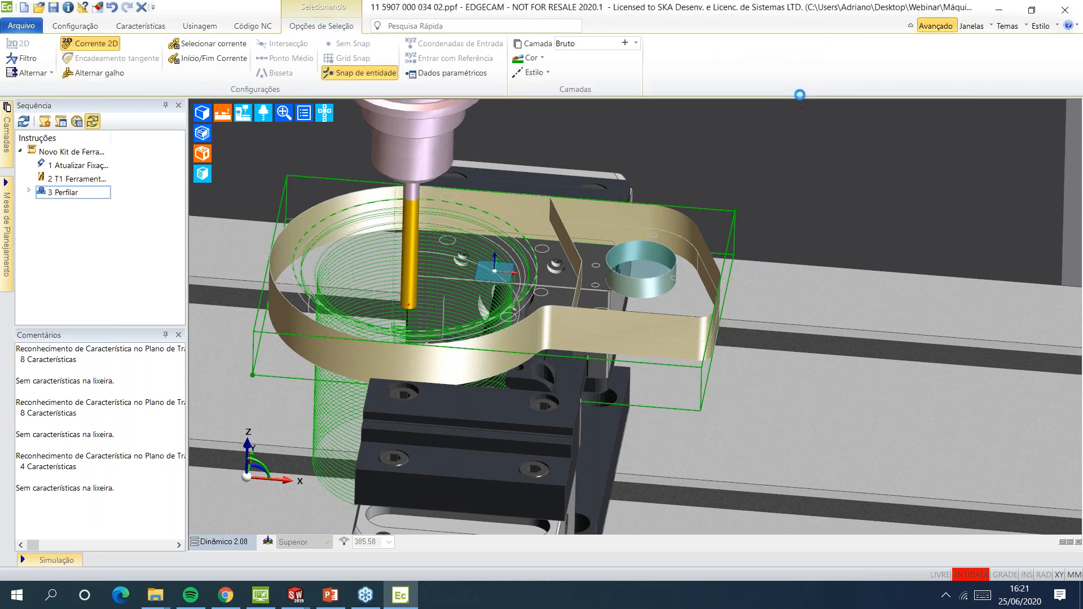
{"action": "left_click", "coordinate": [354, 92]}
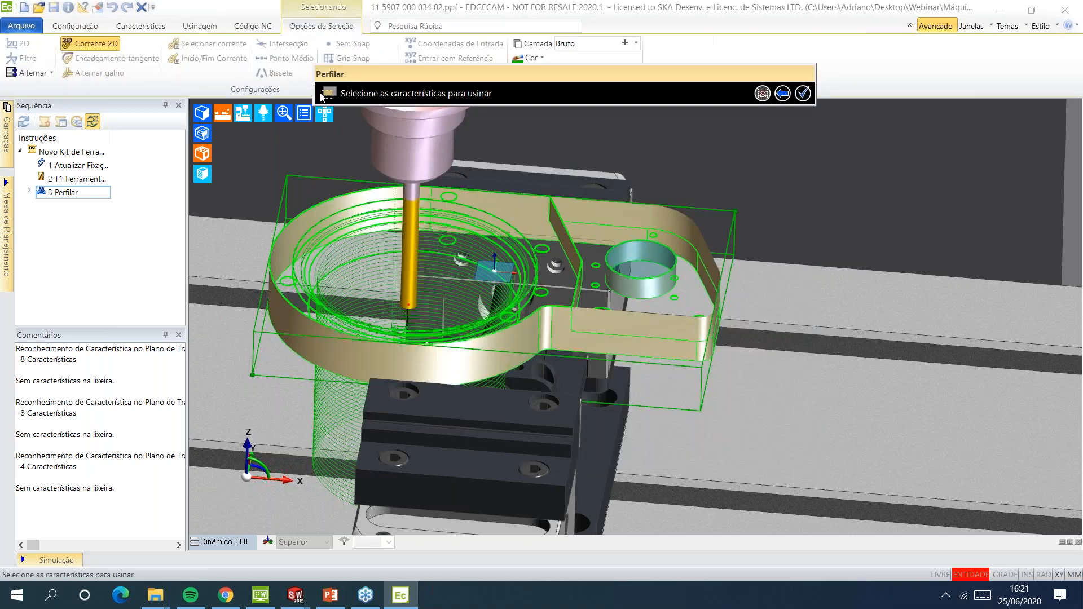
{"action": "left_click", "coordinate": [654, 328]}
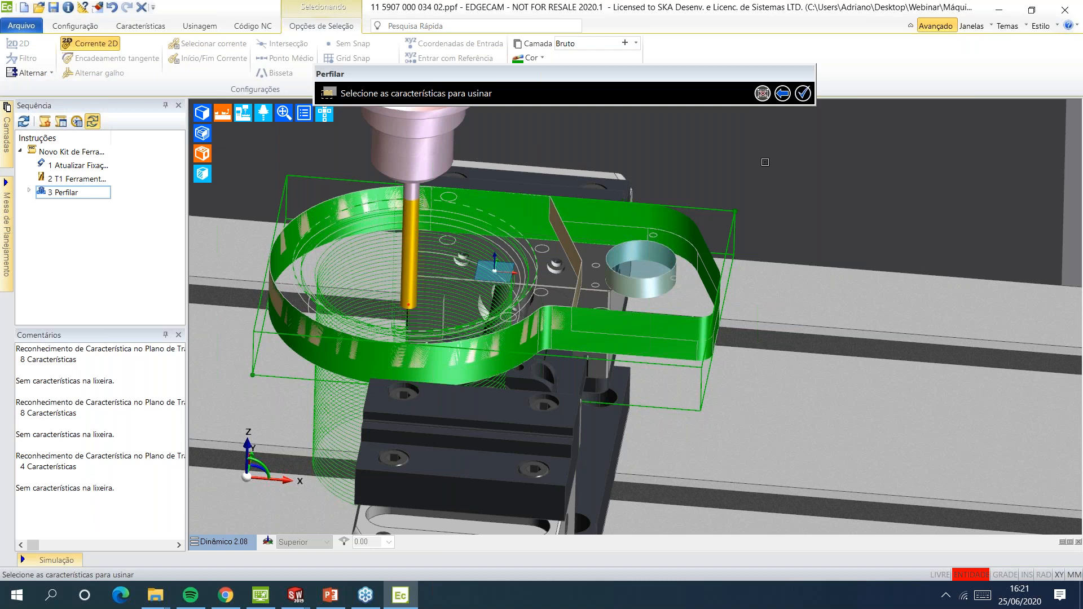
{"action": "right_click", "coordinate": [772, 187]}
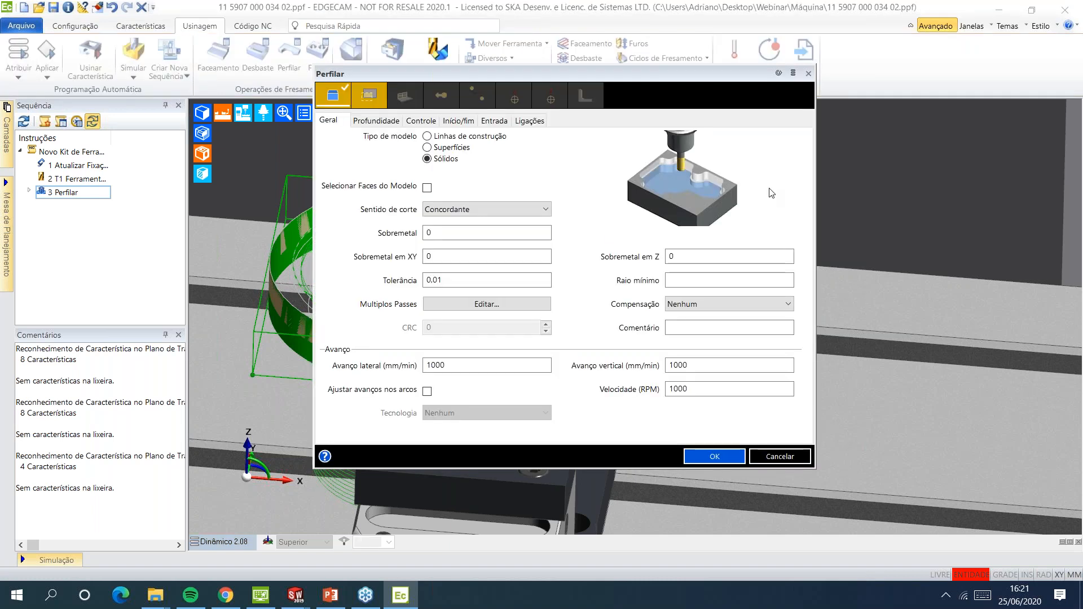
{"action": "left_click", "coordinate": [714, 456]}
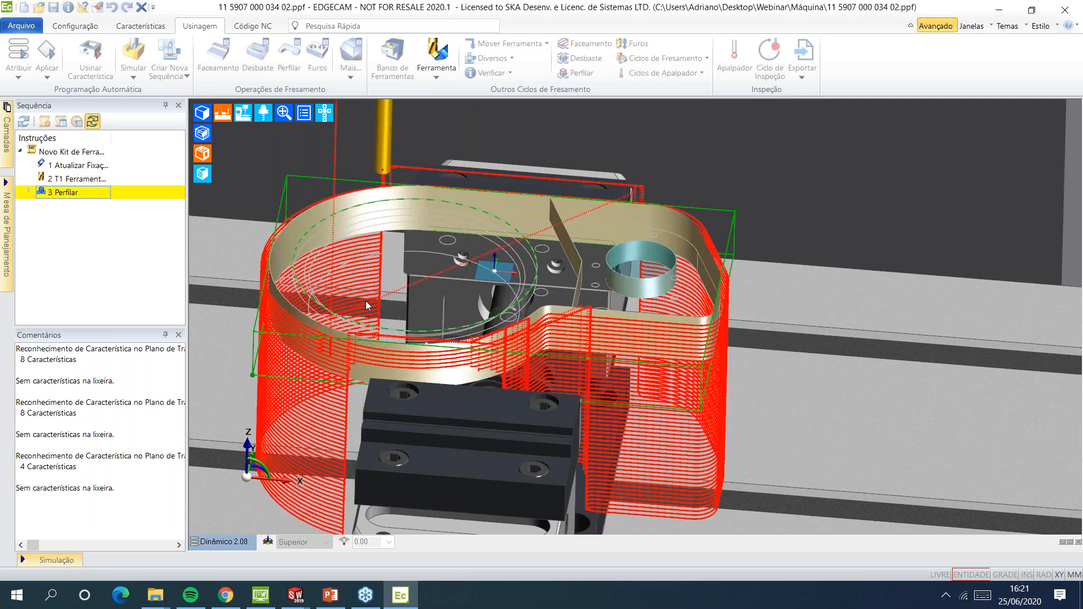
{"action": "middle_click_drag", "start_coordinate": [365, 300], "coordinate": [505, 342]}
{"action": "scroll", "coordinate": [505, 340], "scroll_direction": "up", "scroll_amount": 2}
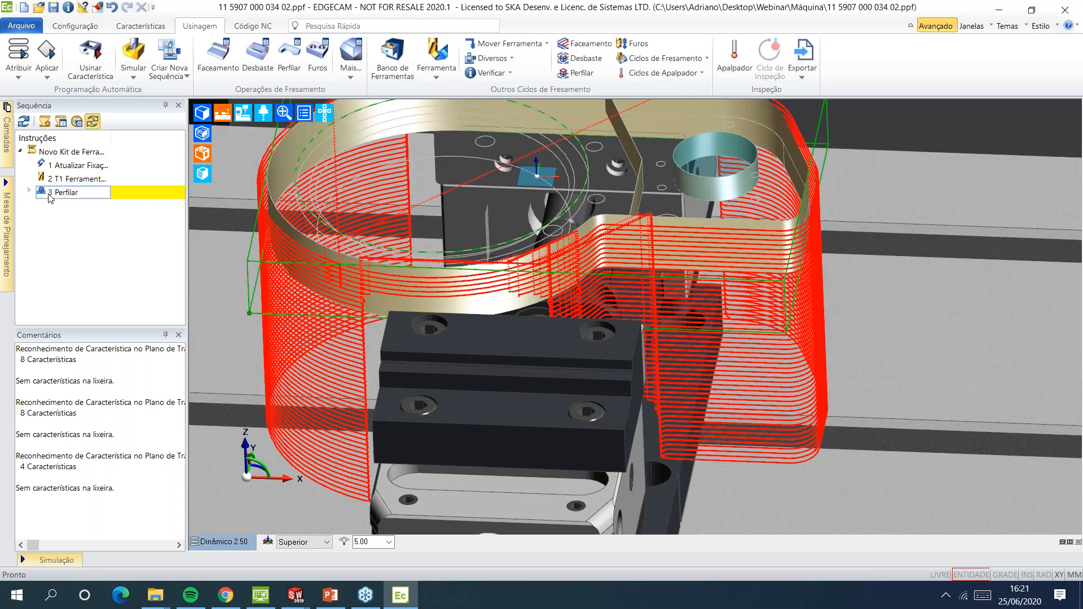
Turn off collision checking against fixtures and against stock in the Atualizar Fixação instruction
{"action": "double_click", "coordinate": [79, 165]}
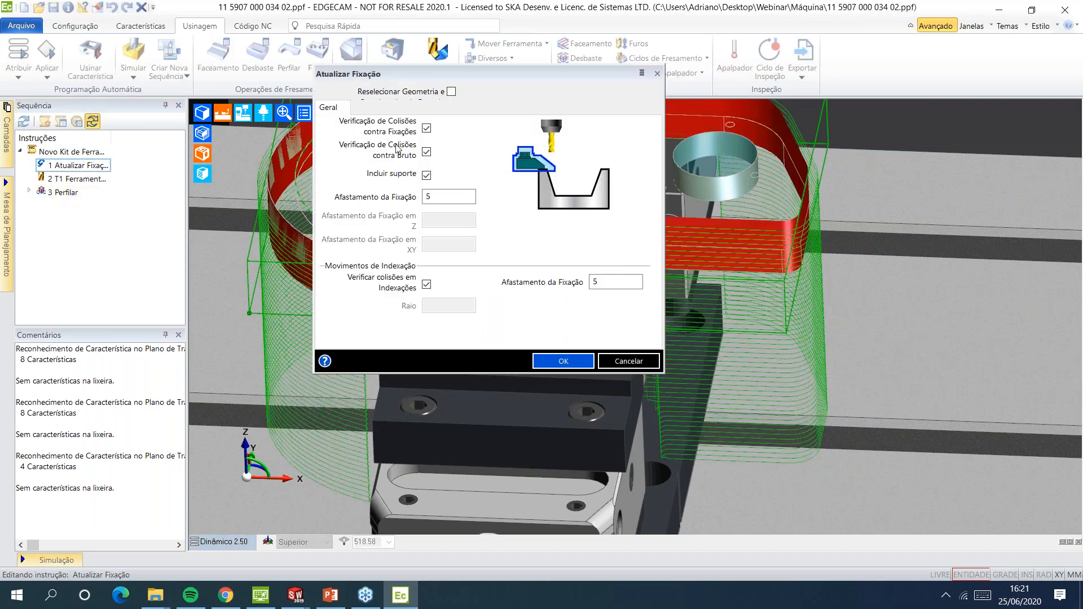
{"action": "left_click", "coordinate": [419, 153]}
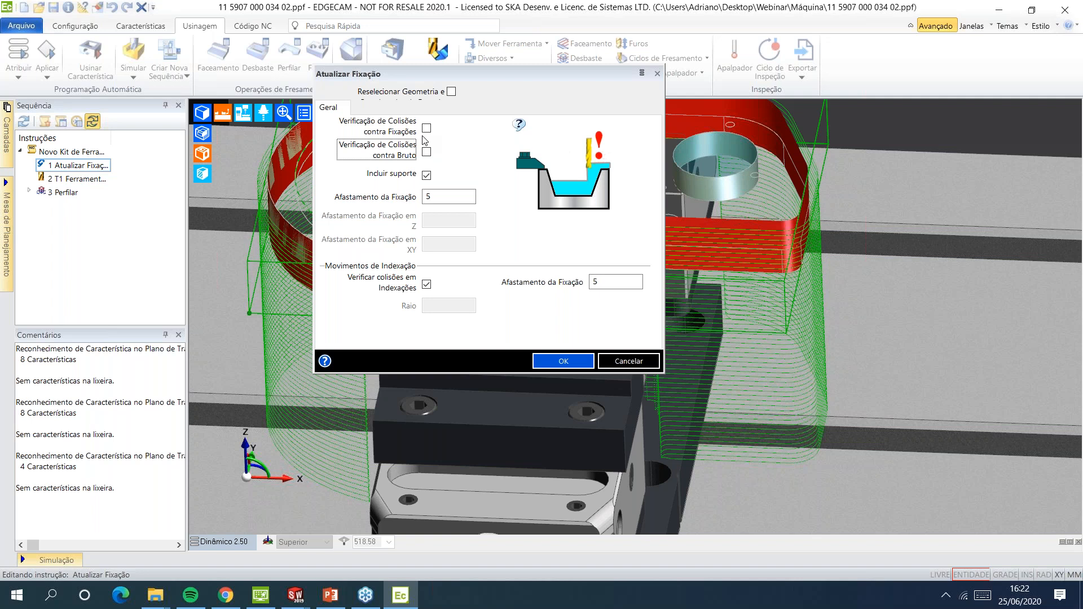
{"action": "left_click", "coordinate": [563, 361]}
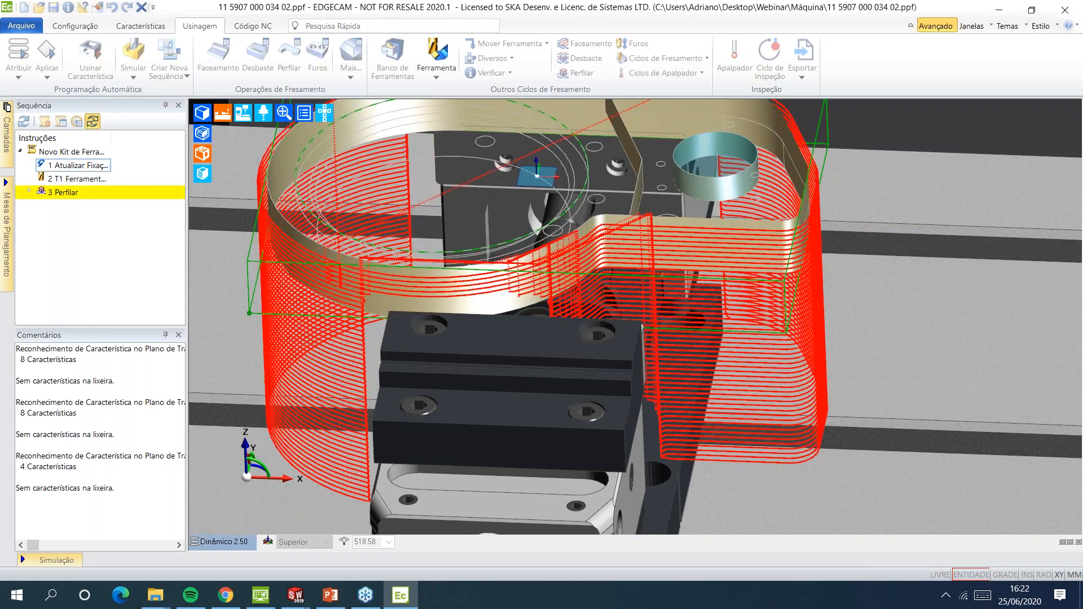
{"action": "mouse_move", "coordinate": [699, 290]}
{"action": "middle_mouse_down"}
{"action": "mouse_move", "coordinate": [684, 361]}
{"action": "mouse_move", "coordinate": [671, 316]}
{"action": "mouse_move", "coordinate": [686, 254]}
{"action": "mouse_move", "coordinate": [682, 303]}
{"action": "mouse_move", "coordinate": [681, 294]}
{"action": "middle_mouse_up"}
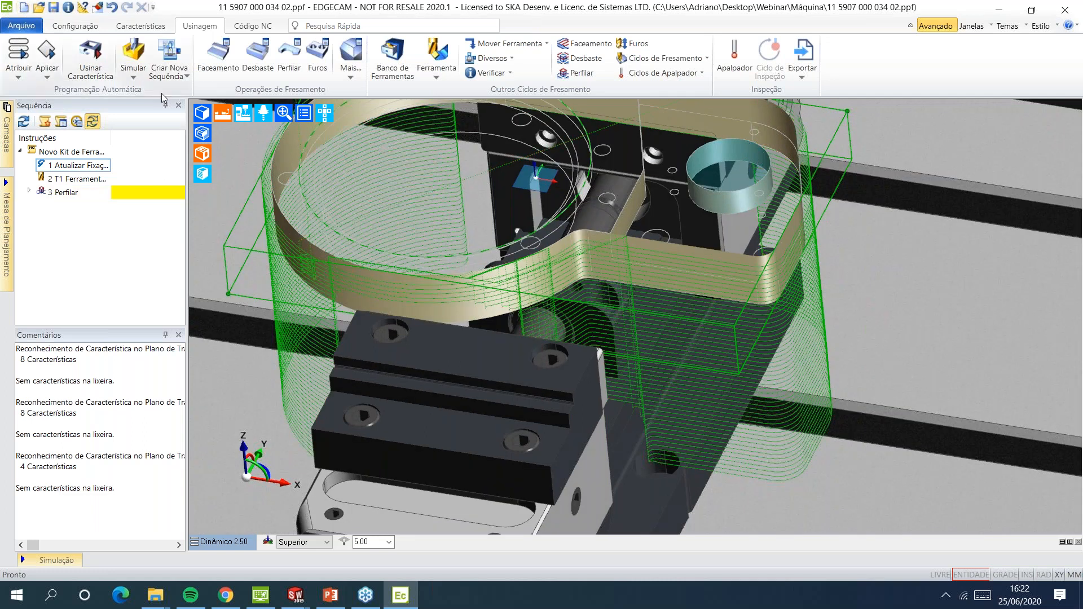
Undo the recent changes back through the creation of the solid profiling operation, and show the part solid again
{"action": "key", "text": "ctrl+z"}
{"action": "key", "text": "ctrl+z"}
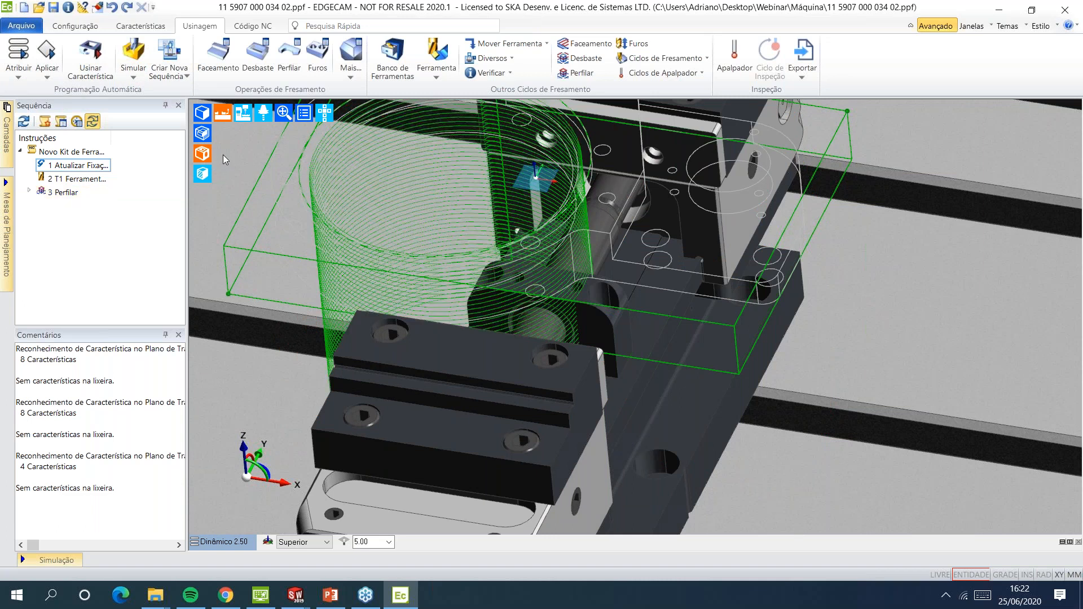
{"action": "left_click", "coordinate": [202, 115]}
{"action": "middle_click_drag", "start_coordinate": [424, 229], "coordinate": [436, 332]}
{"action": "key", "text": "ctrl+z"}
{"action": "scroll", "coordinate": [404, 293], "scroll_direction": "down", "scroll_amount": 1}
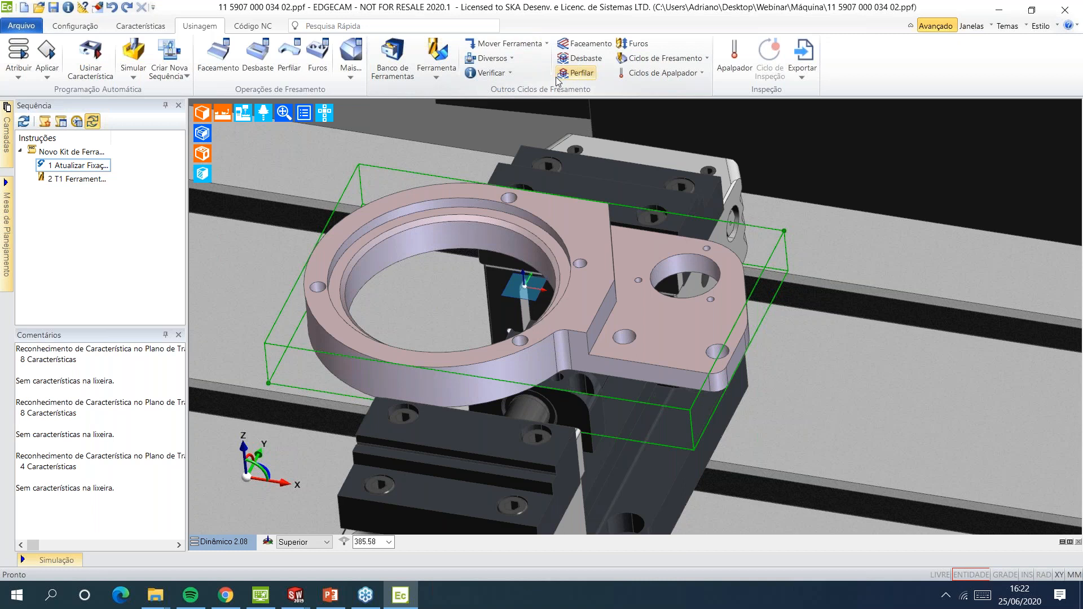
Create an individual curve by copying the large bore's upper circular edge, using Arestas as the geometry source
{"action": "mouse_move", "coordinate": [647, 273]}
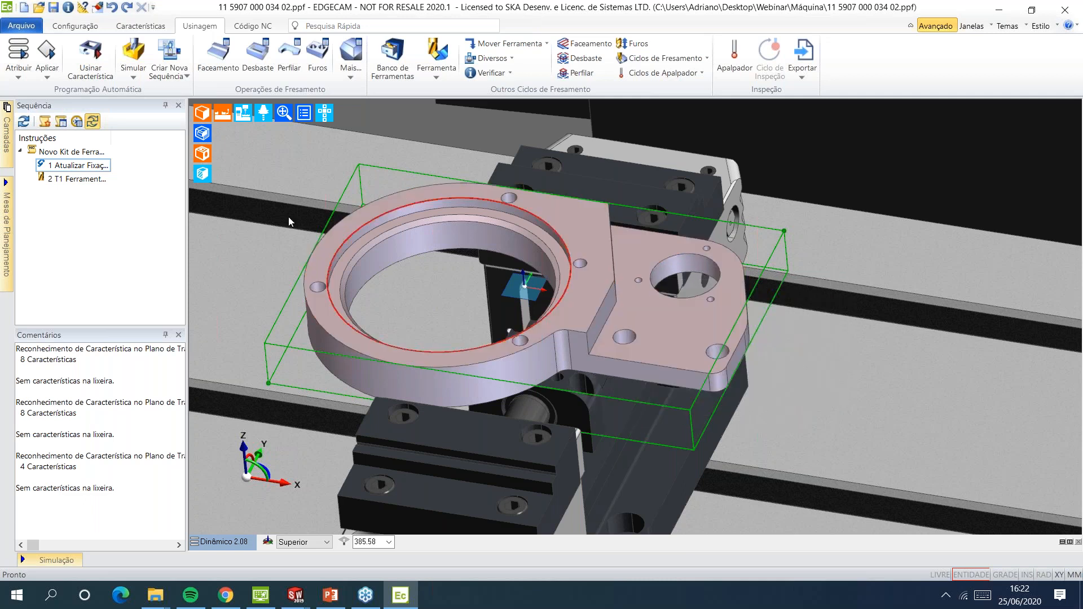
{"action": "left_click", "coordinate": [142, 26]}
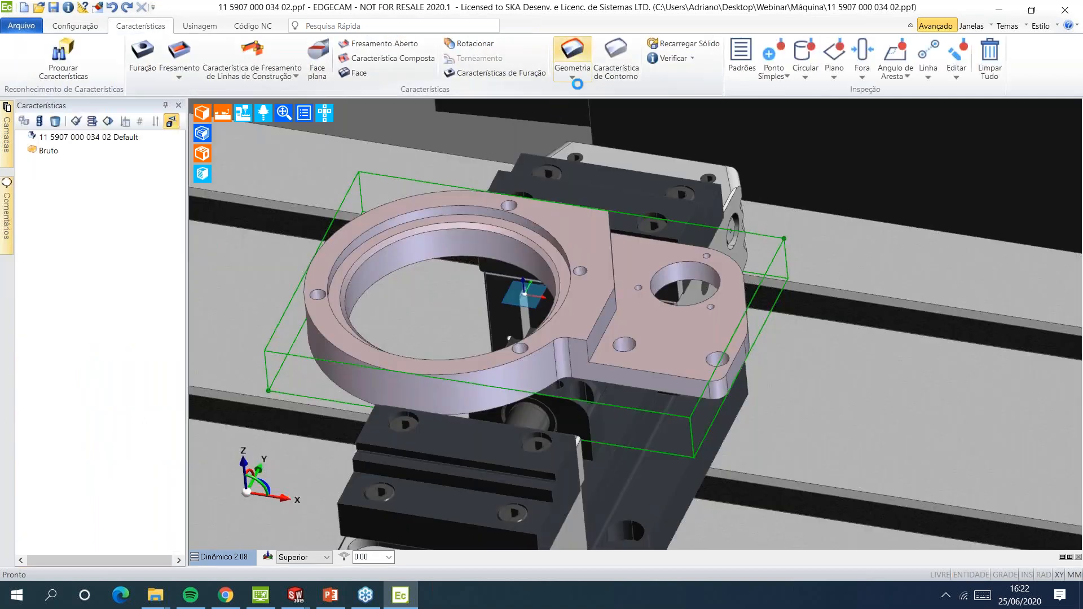
{"action": "left_click", "coordinate": [573, 56]}
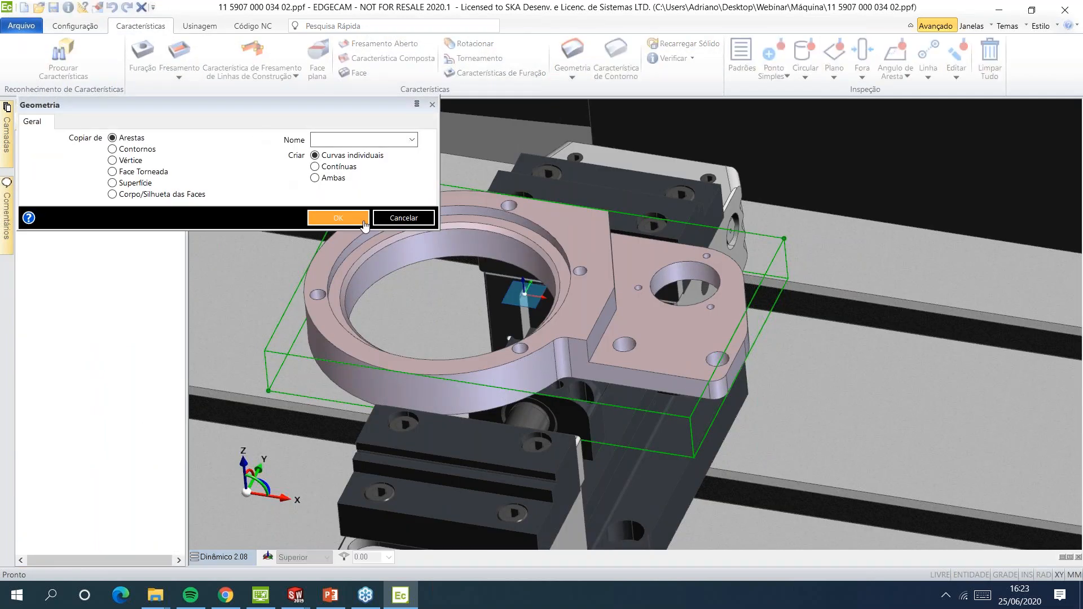
{"action": "left_click", "coordinate": [361, 221]}
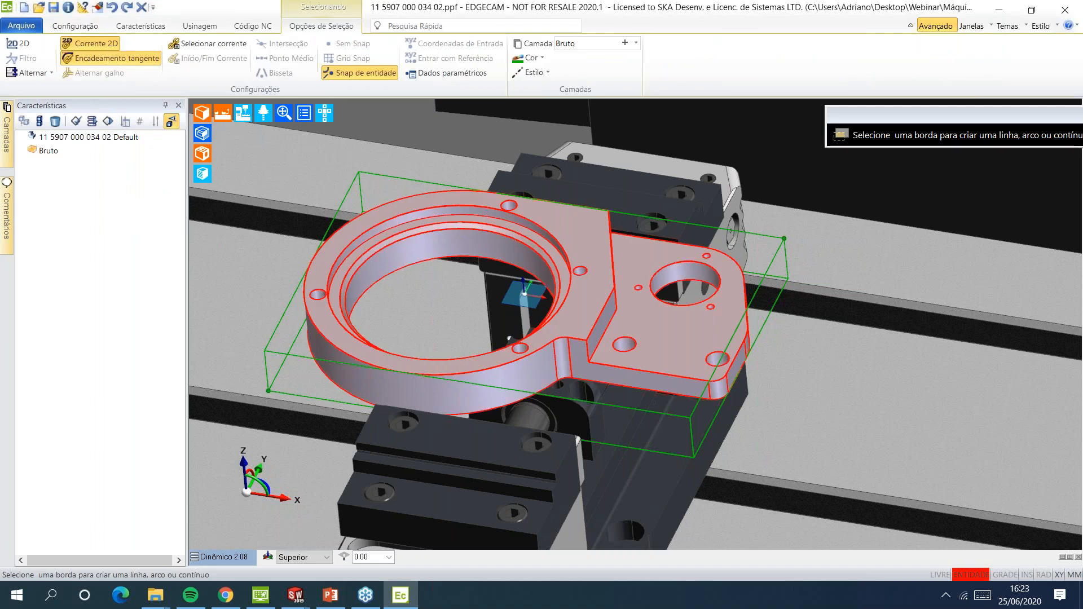
{"action": "left_click", "coordinate": [473, 209]}
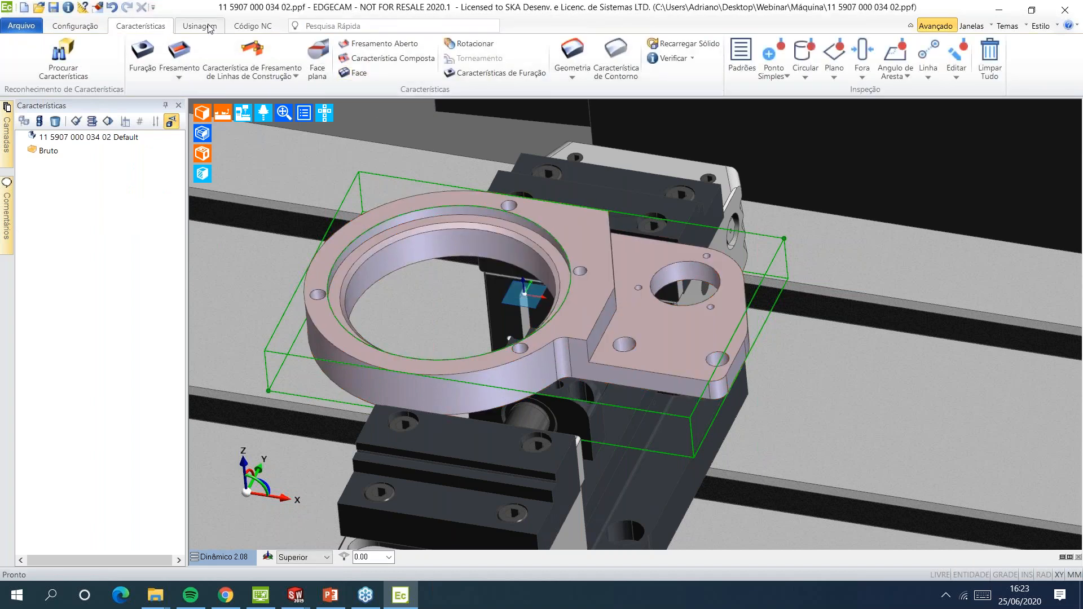
Start a Perfilar milling cycle using Linhas de construção as the model type, with the large bore's copied circular curve as the profile
{"action": "left_click", "coordinate": [209, 27]}
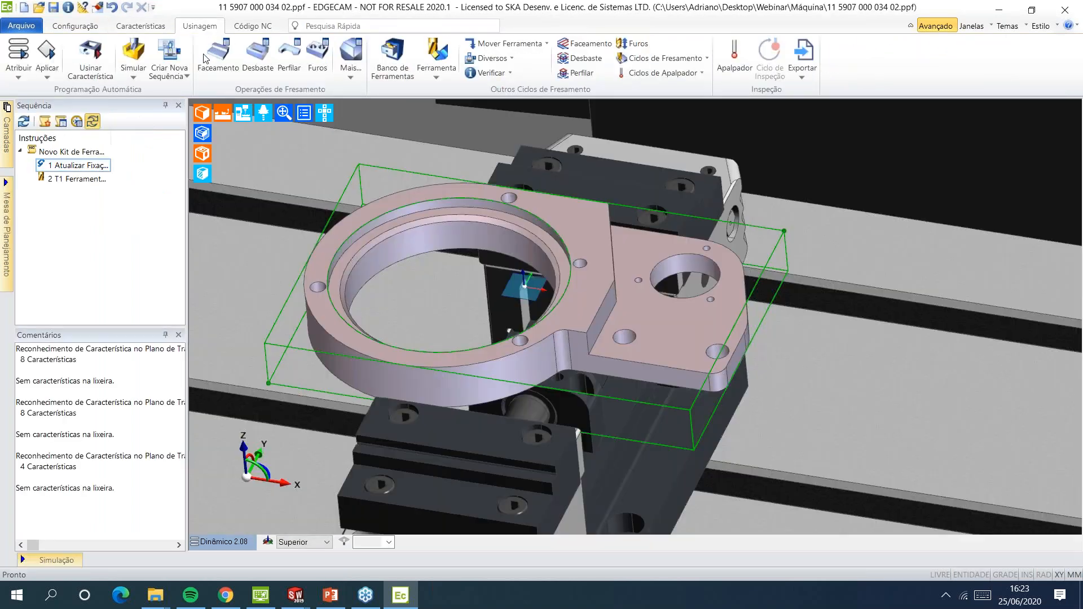
{"action": "left_click", "coordinate": [661, 58]}
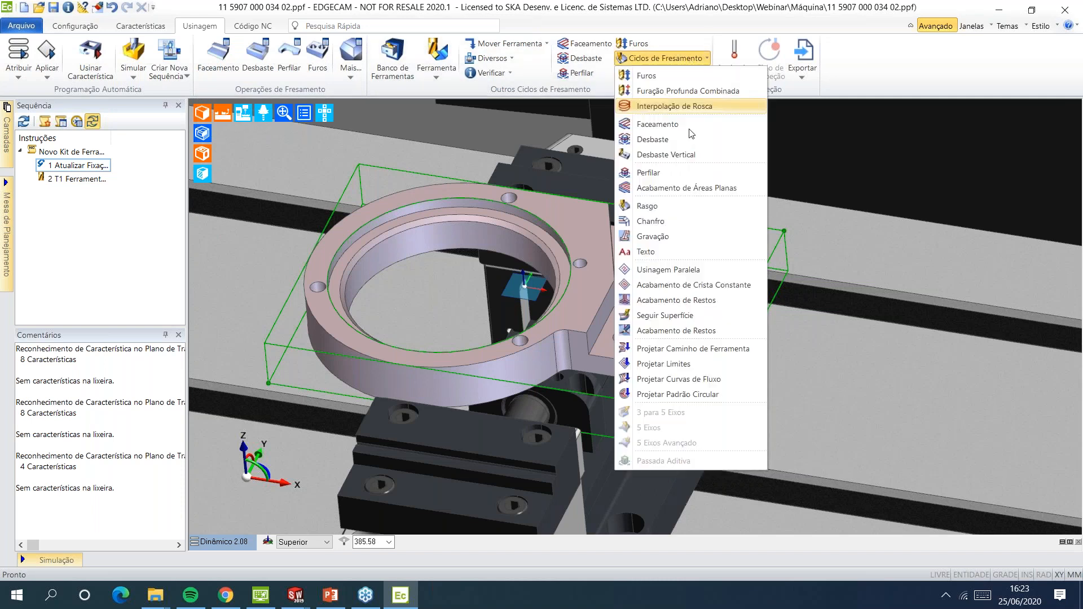
{"action": "left_click", "coordinate": [689, 174]}
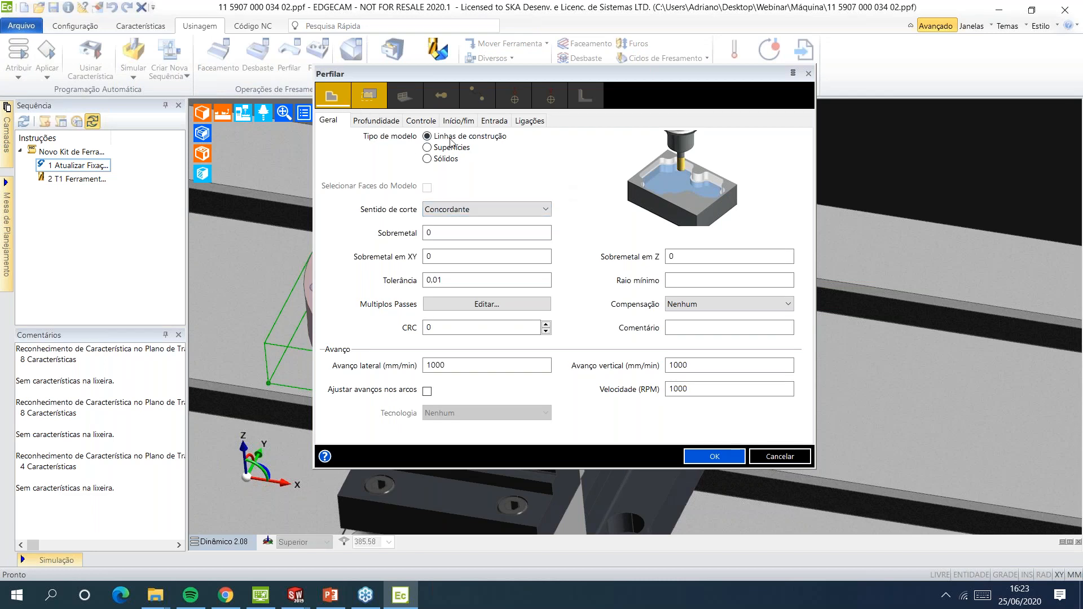
{"action": "left_click", "coordinate": [333, 96]}
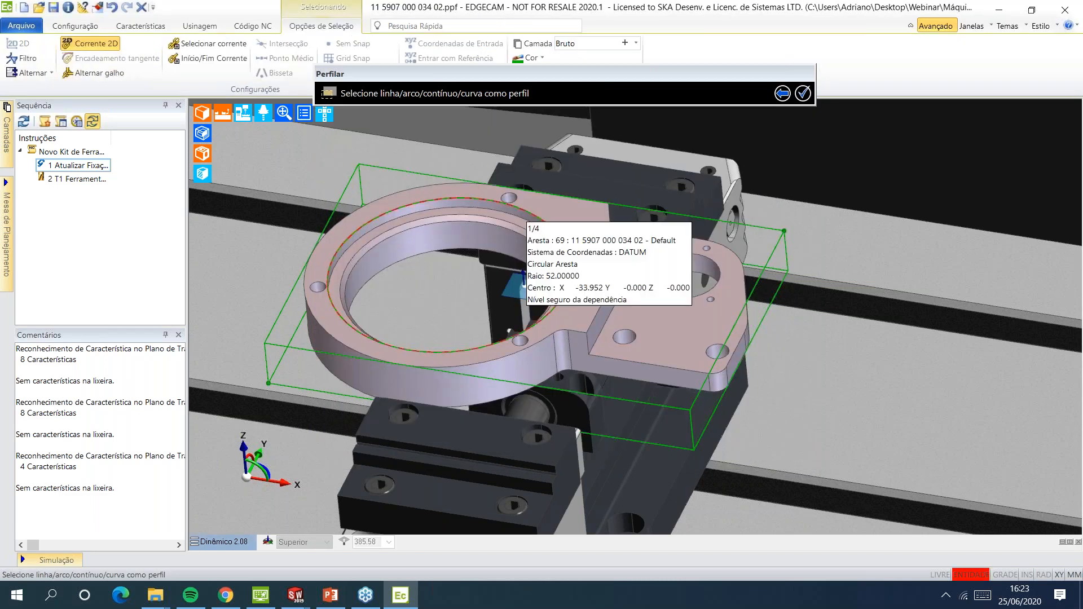
{"action": "left_click", "coordinate": [525, 223]}
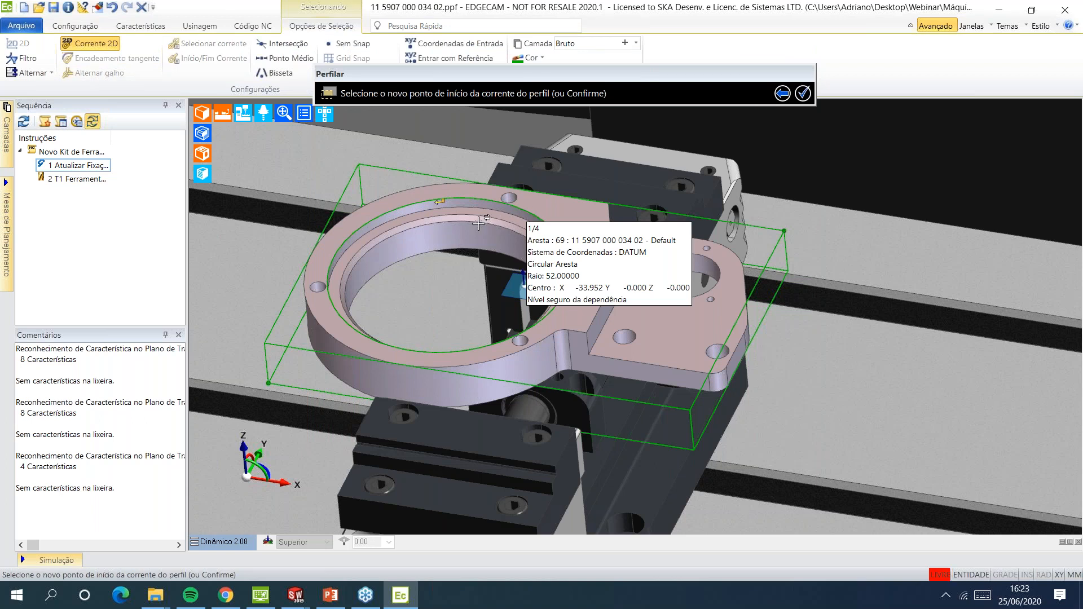
Define the profile chain's start point and inner machining side on the bore curve, and generate the profiling operation
{"action": "scroll", "coordinate": [448, 210], "scroll_direction": "up", "scroll_amount": 6}
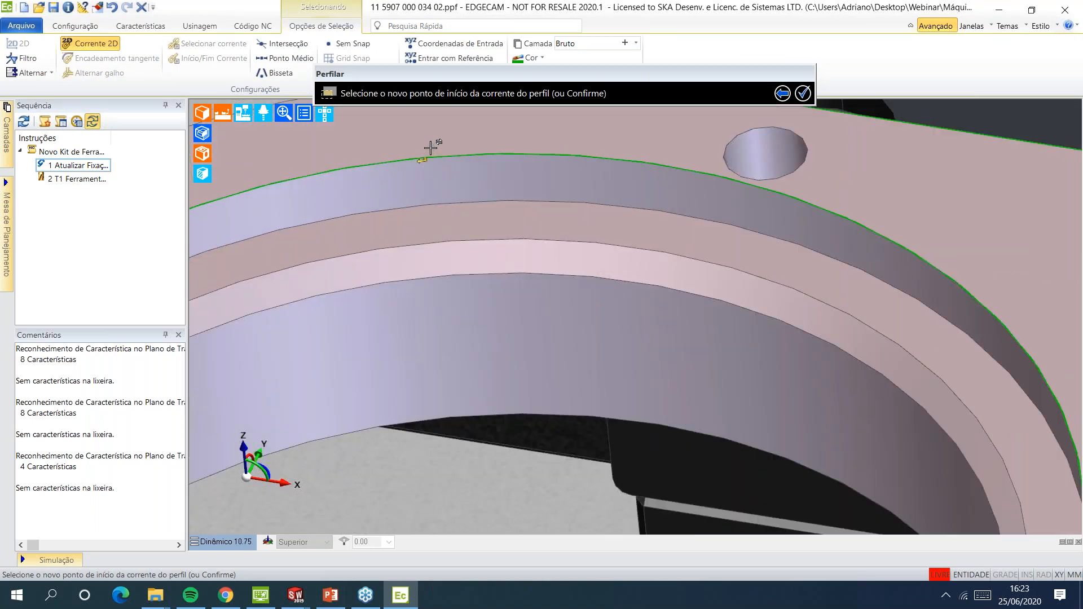
{"action": "scroll", "coordinate": [433, 147], "scroll_direction": "down", "scroll_amount": 2}
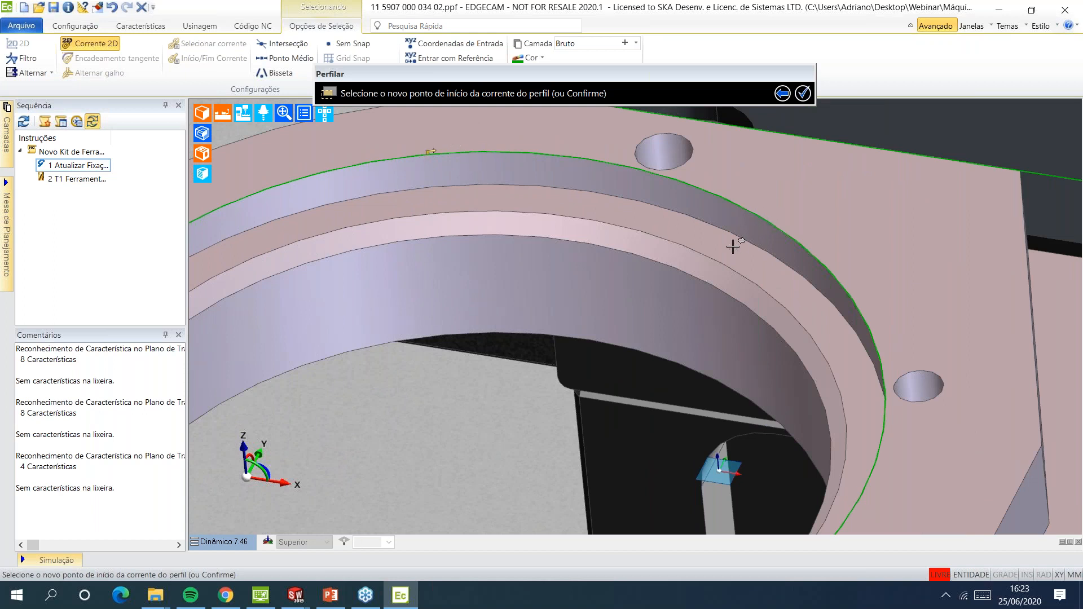
{"action": "scroll", "coordinate": [740, 254], "scroll_direction": "up", "scroll_amount": 4}
{"action": "scroll", "coordinate": [705, 276], "scroll_direction": "down", "scroll_amount": 6}
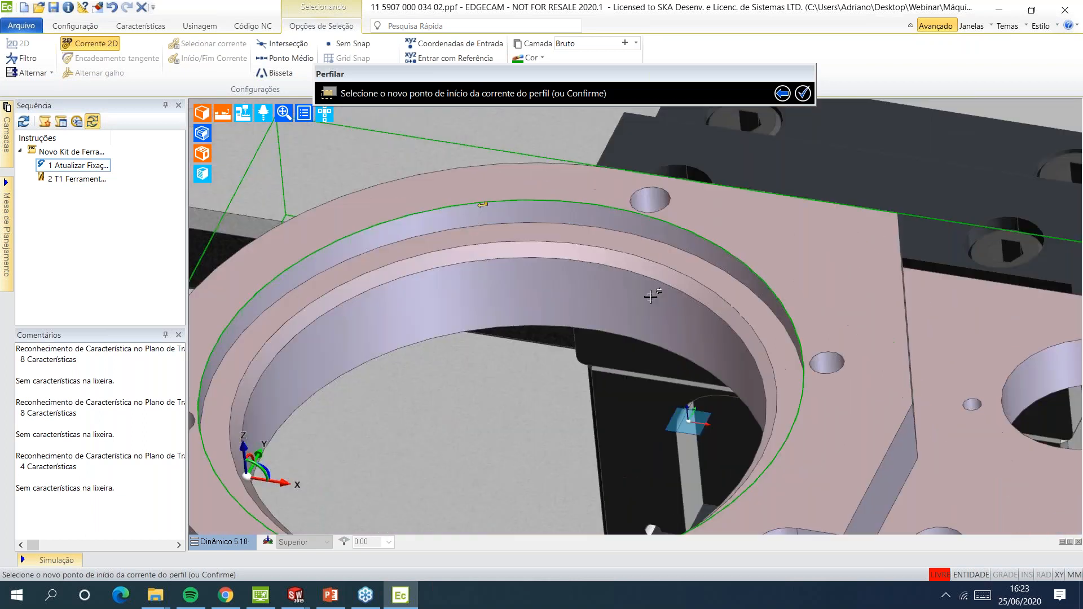
{"action": "left_click", "coordinate": [338, 327]}
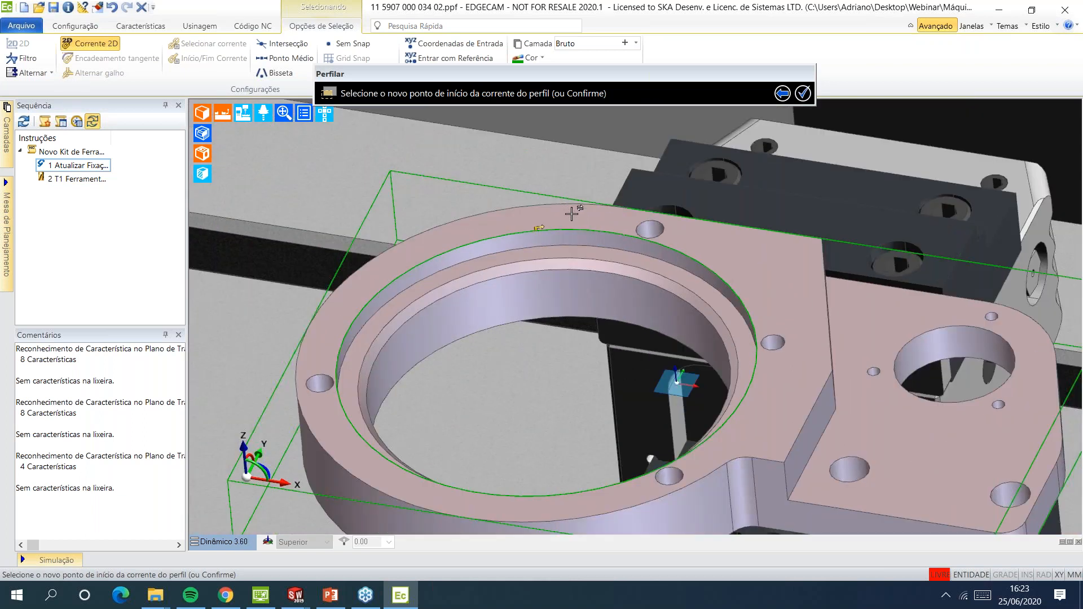
{"action": "left_click", "coordinate": [547, 467]}
{"action": "left_click", "coordinate": [579, 223]}
{"action": "right_click", "coordinate": [550, 278]}
{"action": "left_click", "coordinate": [376, 119]}
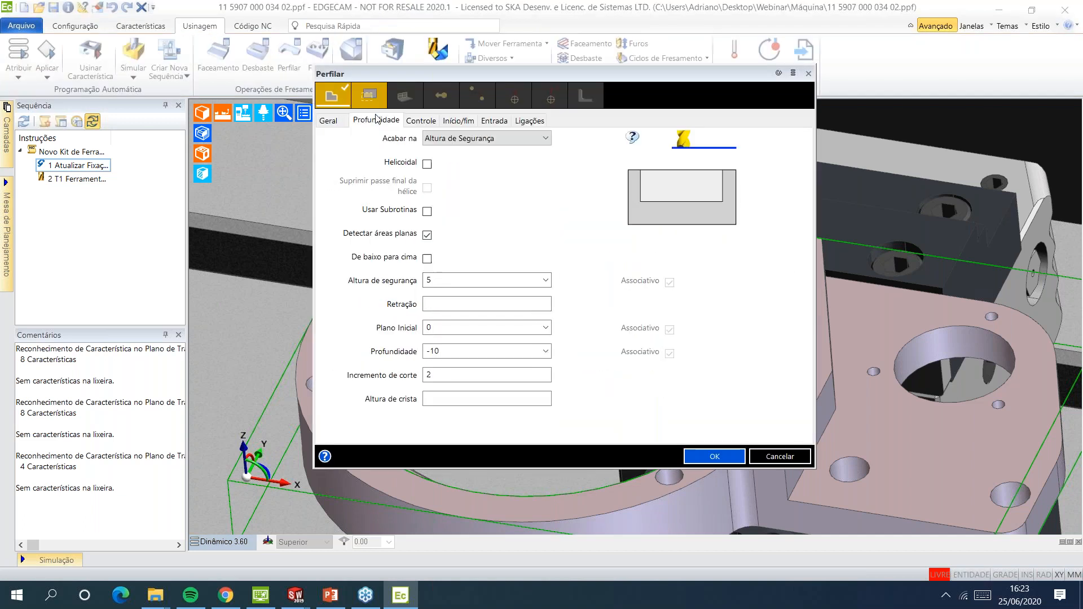
{"action": "left_click", "coordinate": [328, 121]}
{"action": "left_click", "coordinate": [715, 457]}
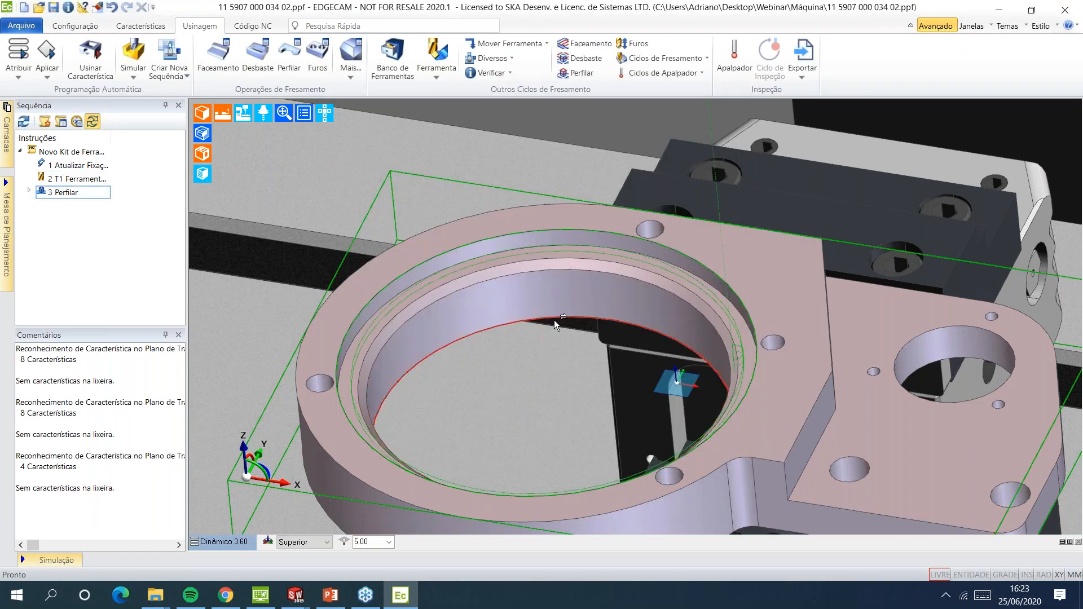
{"action": "double_click", "coordinate": [70, 194]}
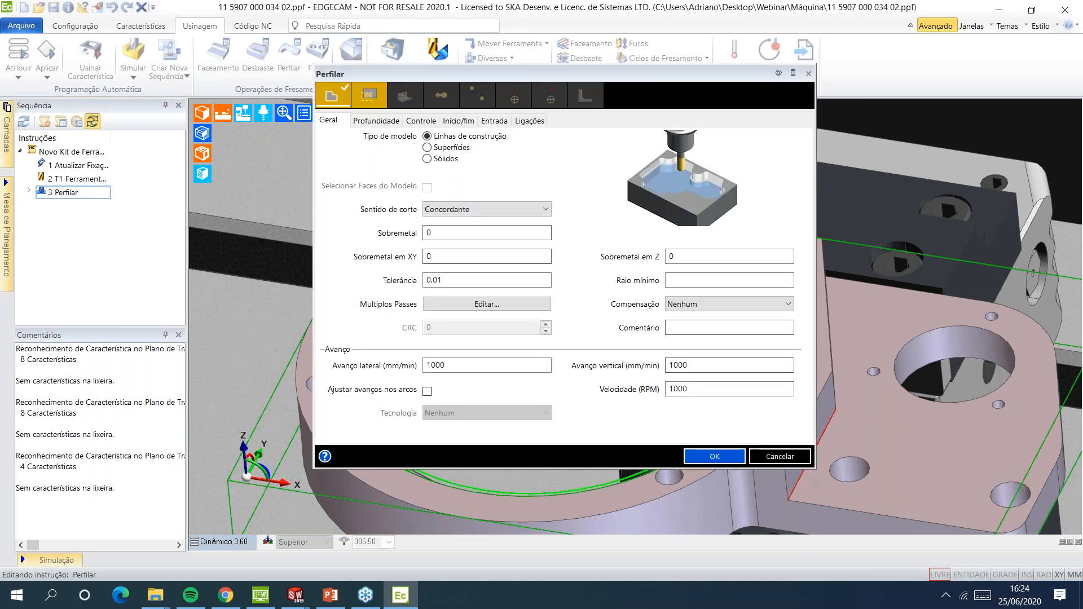
{"action": "left_click", "coordinate": [780, 456]}
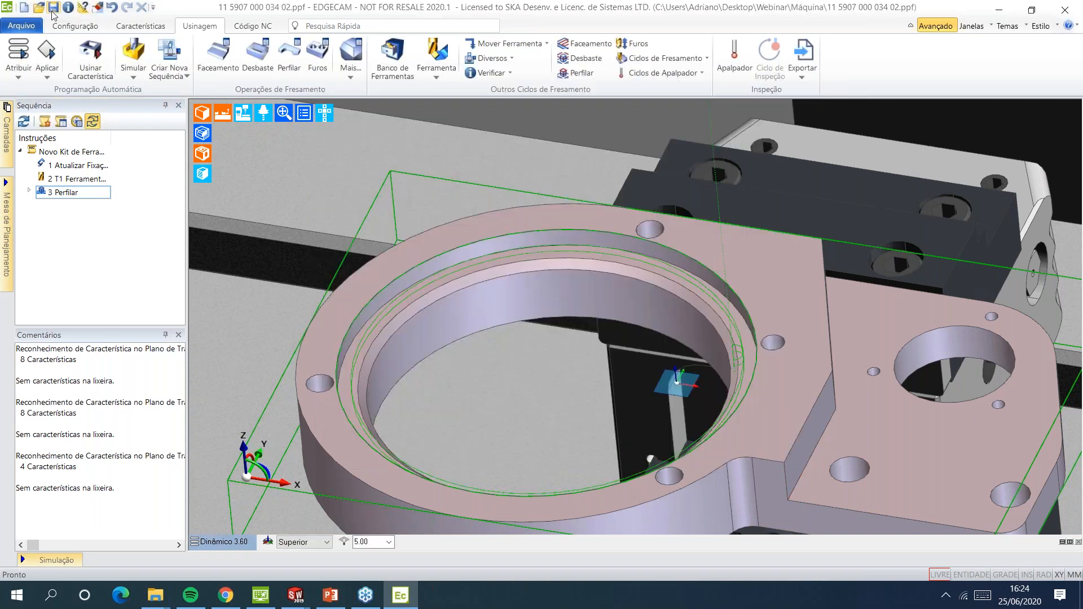
{"action": "left_click", "coordinate": [53, 7]}
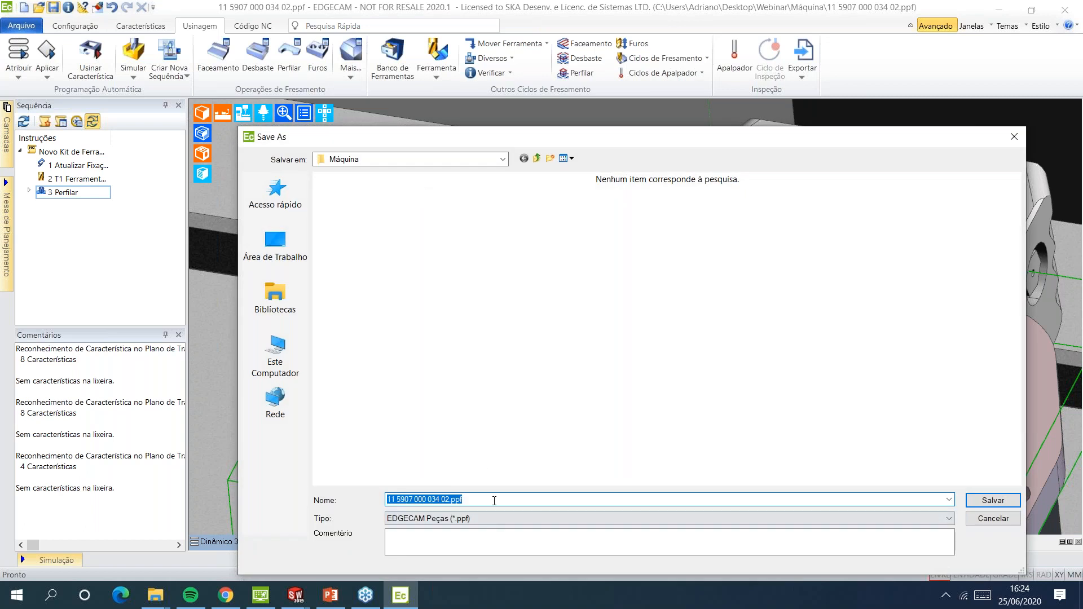
{"action": "key", "text": "Return"}
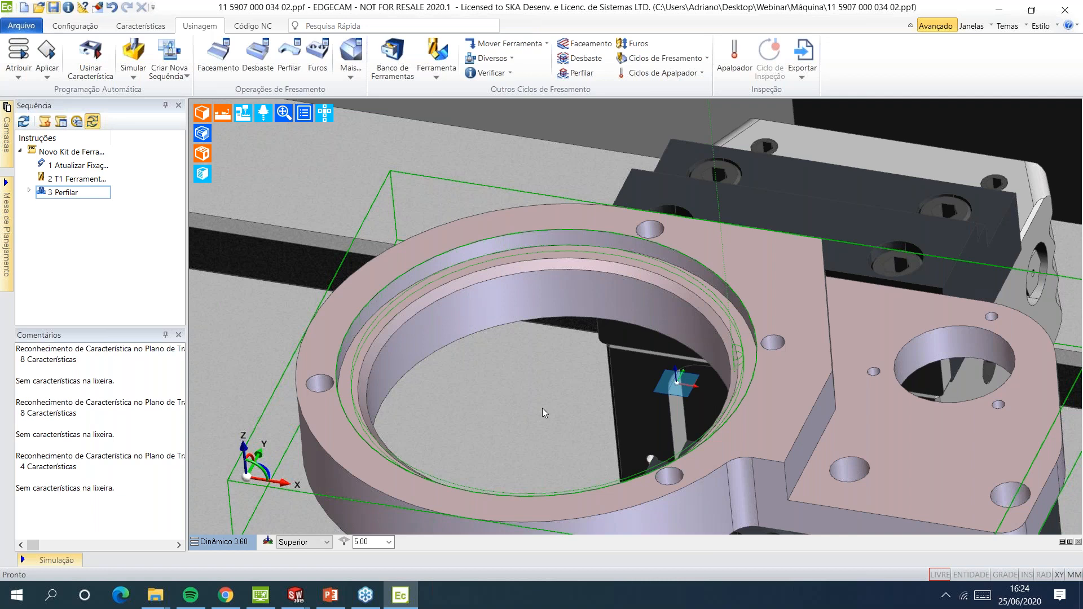
Switch to SOLIDWORKS and set the diameter in the Cut-Revolve1 sketch of the large bore to 100 mm
{"action": "left_click", "coordinate": [299, 598]}
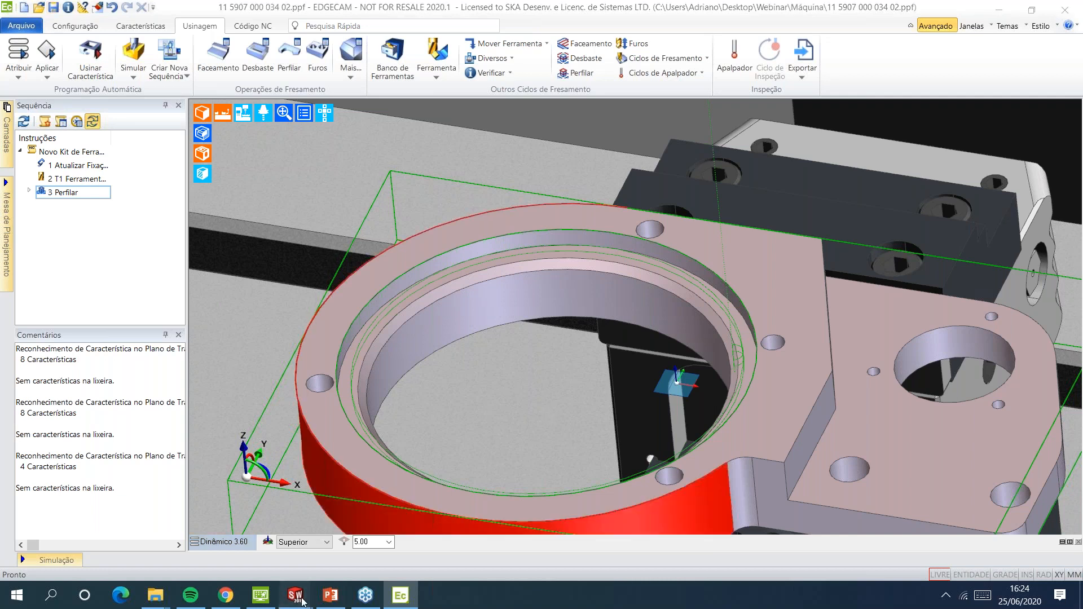
{"action": "left_click", "coordinate": [410, 538]}
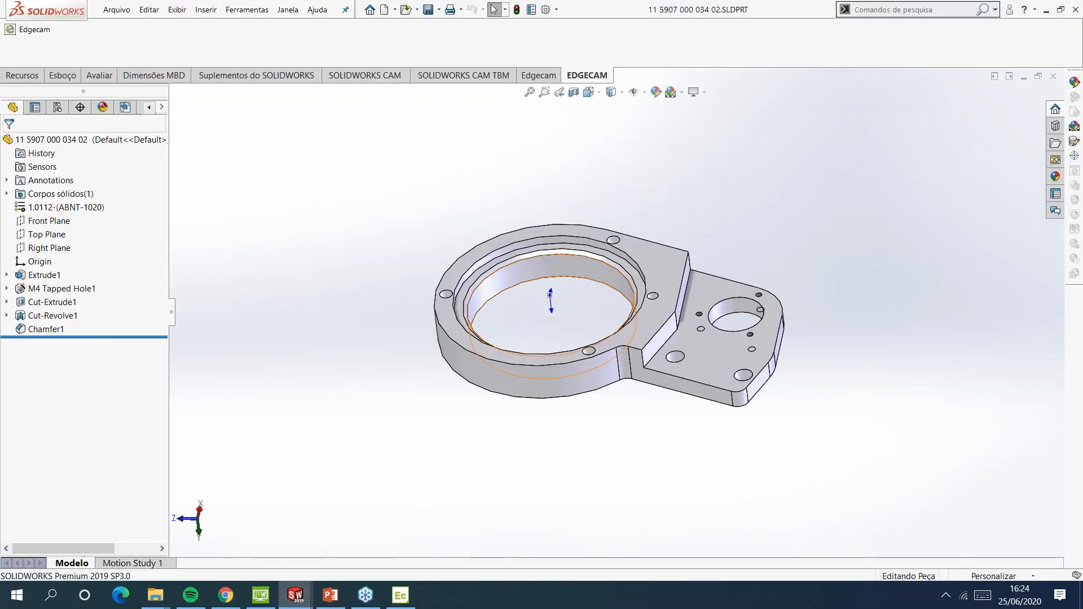
{"action": "left_click", "coordinate": [619, 244]}
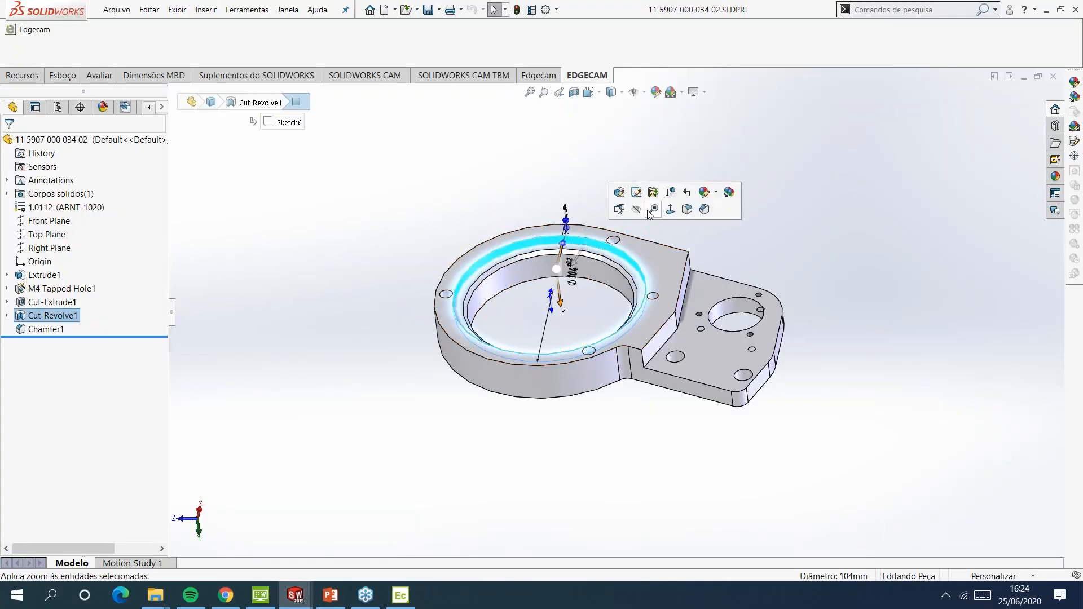
{"action": "left_click", "coordinate": [636, 193]}
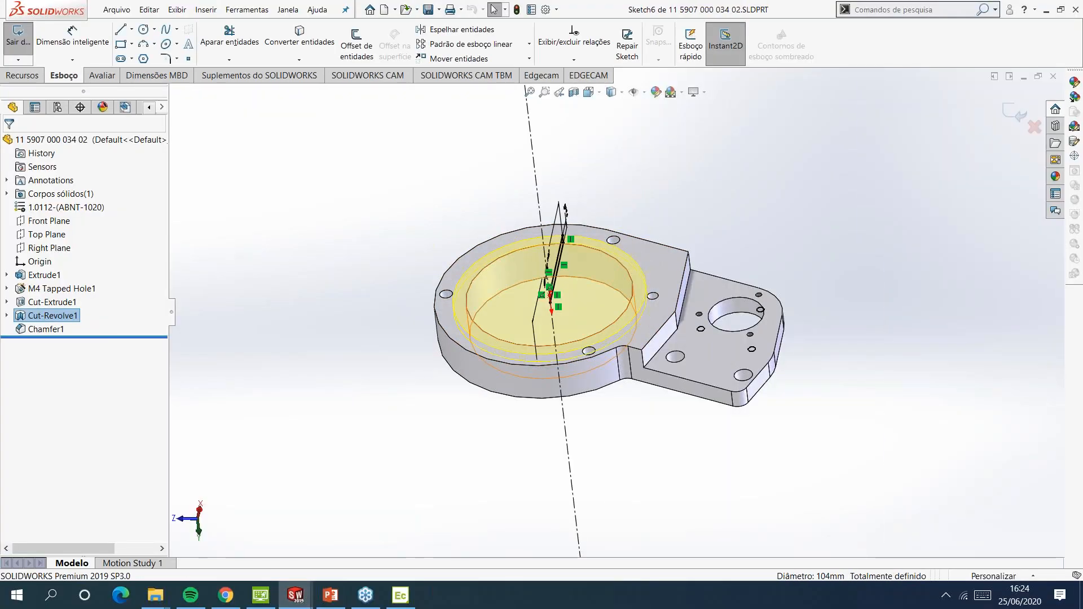
{"action": "key", "text": "space"}
{"action": "left_click", "coordinate": [548, 382]}
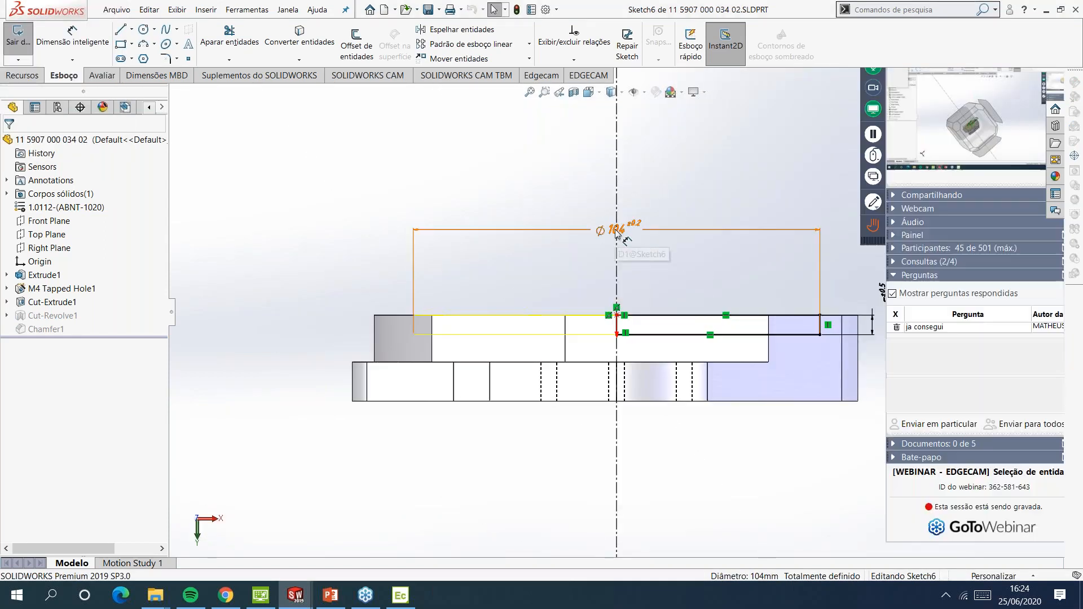
{"action": "double_click", "coordinate": [617, 232]}
{"action": "type", "text": "100"}
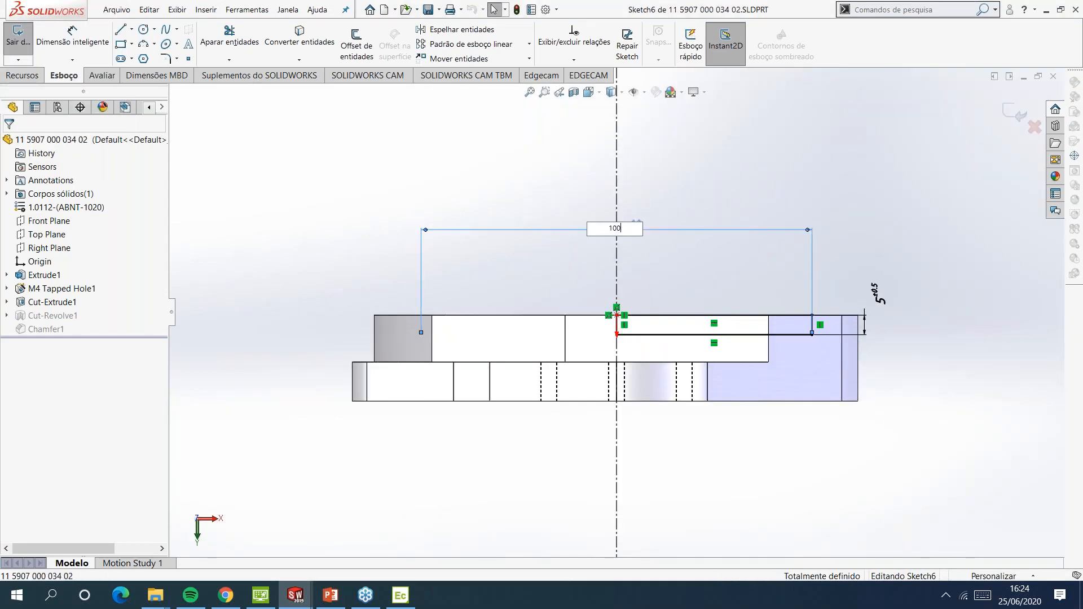
{"action": "key", "text": "Return"}
Exit the bore sketch to rebuild the bracket, and save the SOLIDWORKS part
{"action": "key", "text": "z"}
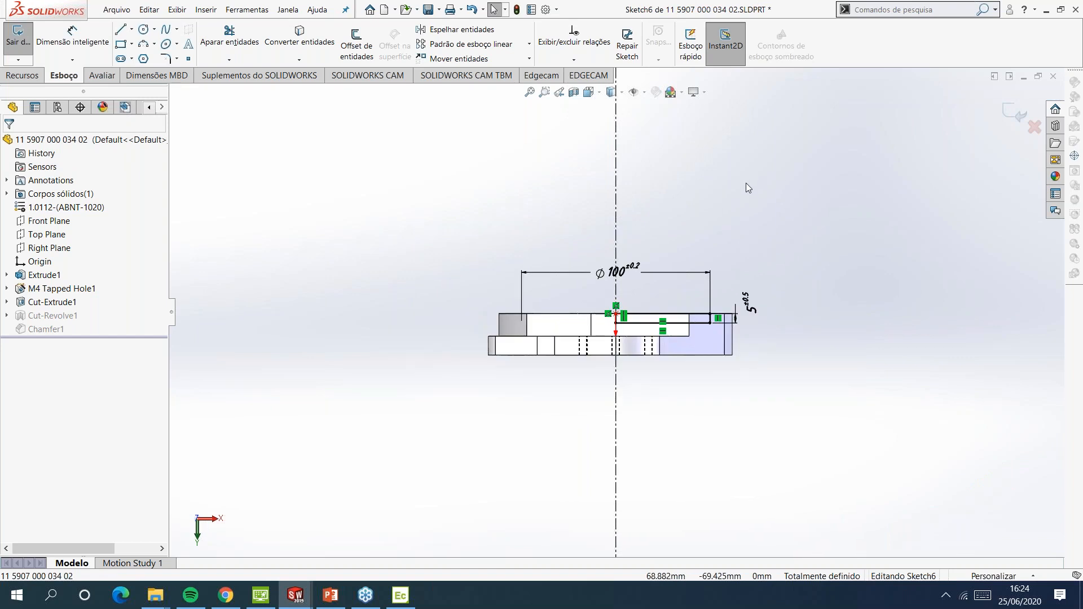
{"action": "key", "text": "d"}
{"action": "left_click", "coordinate": [759, 193]}
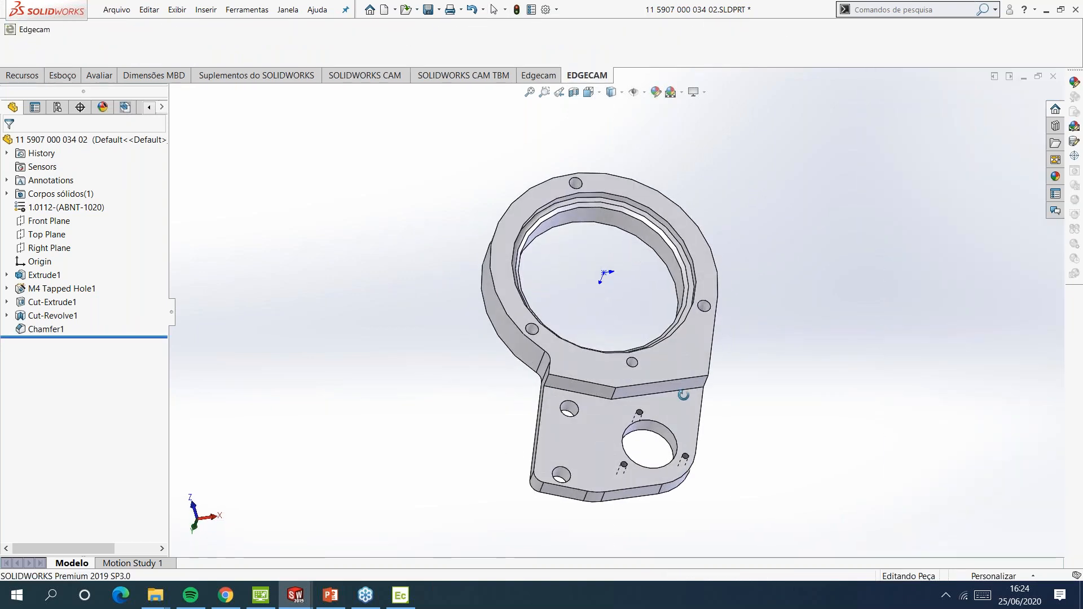
{"action": "left_click", "coordinate": [117, 9]}
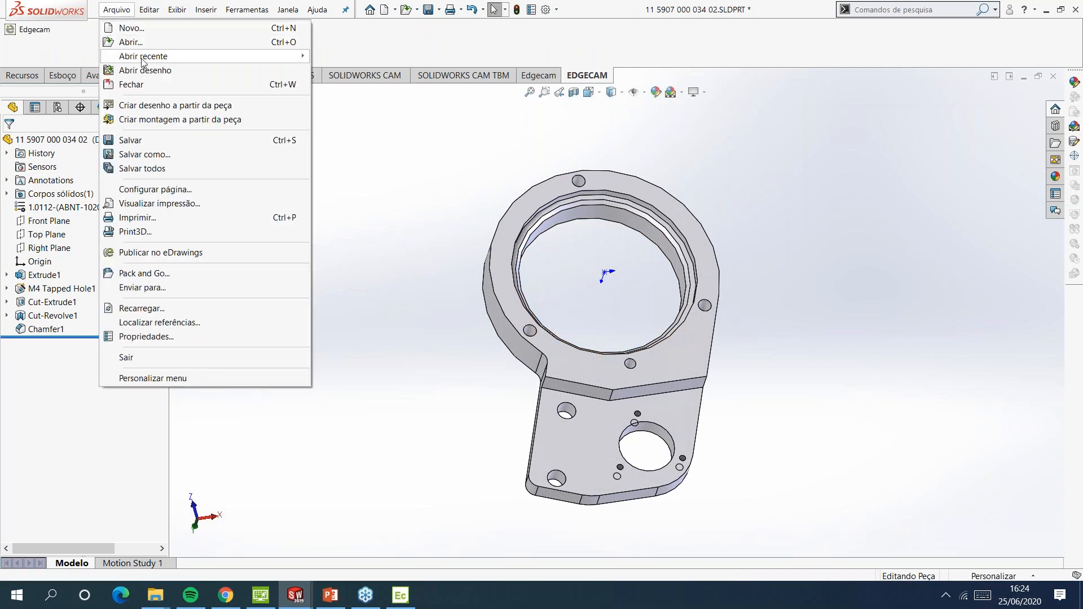
{"action": "left_click", "coordinate": [170, 140]}
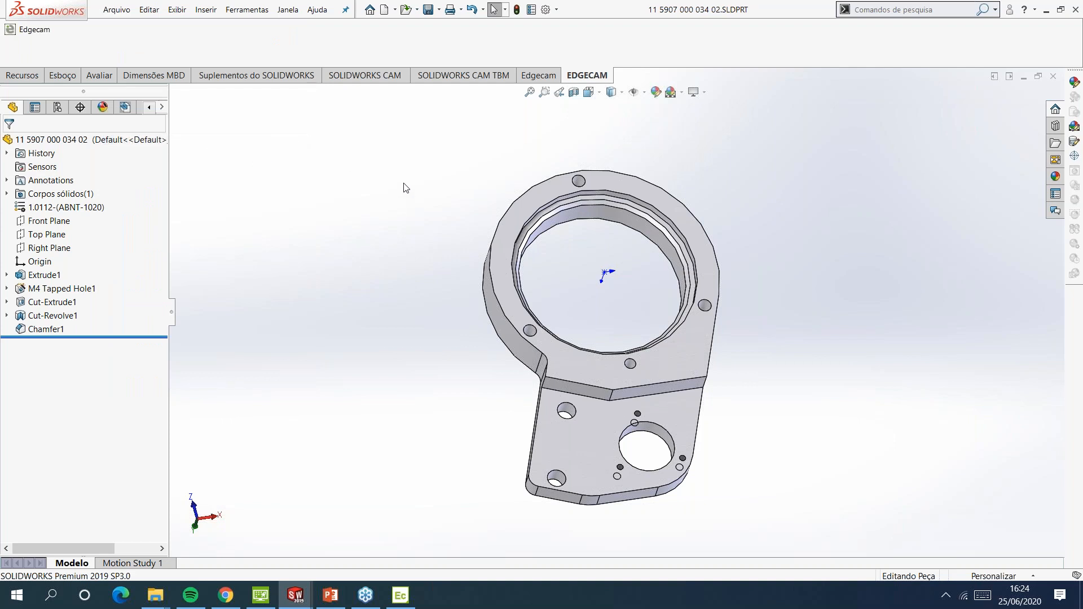
Switch back to Edgecam, reload the modified solid file, and examine the bore edge against the copied curve
{"action": "left_click", "coordinate": [398, 598]}
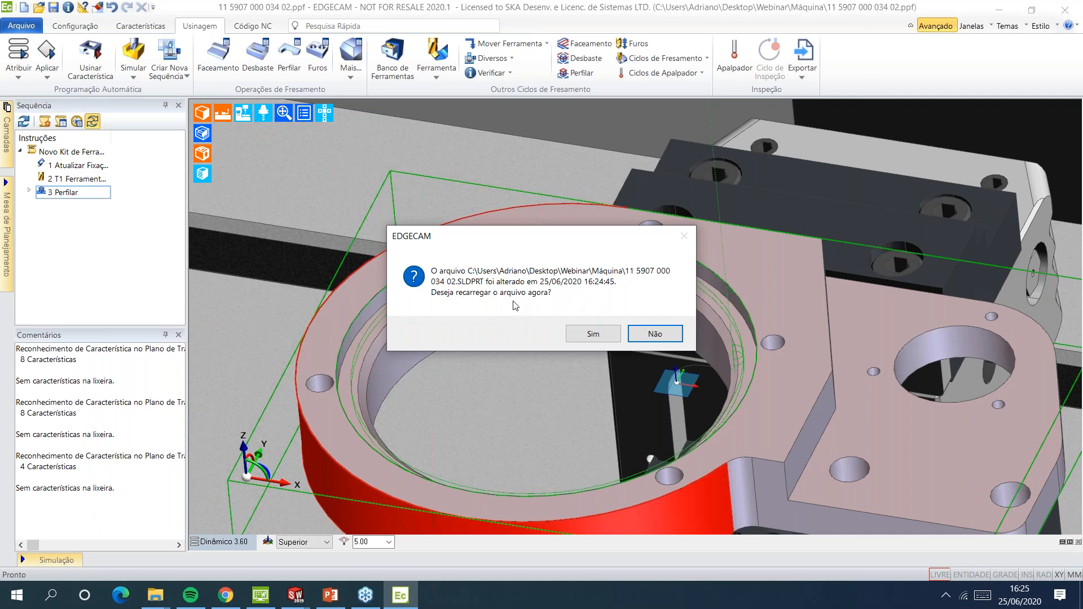
{"action": "left_click", "coordinate": [613, 341]}
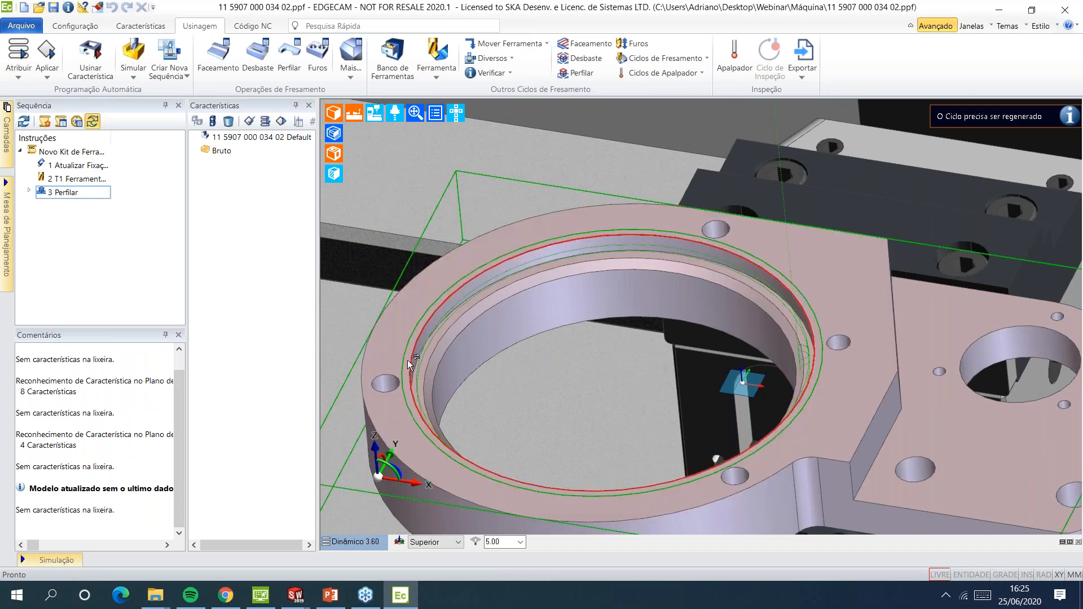
{"action": "mouse_move", "coordinate": [406, 361]}
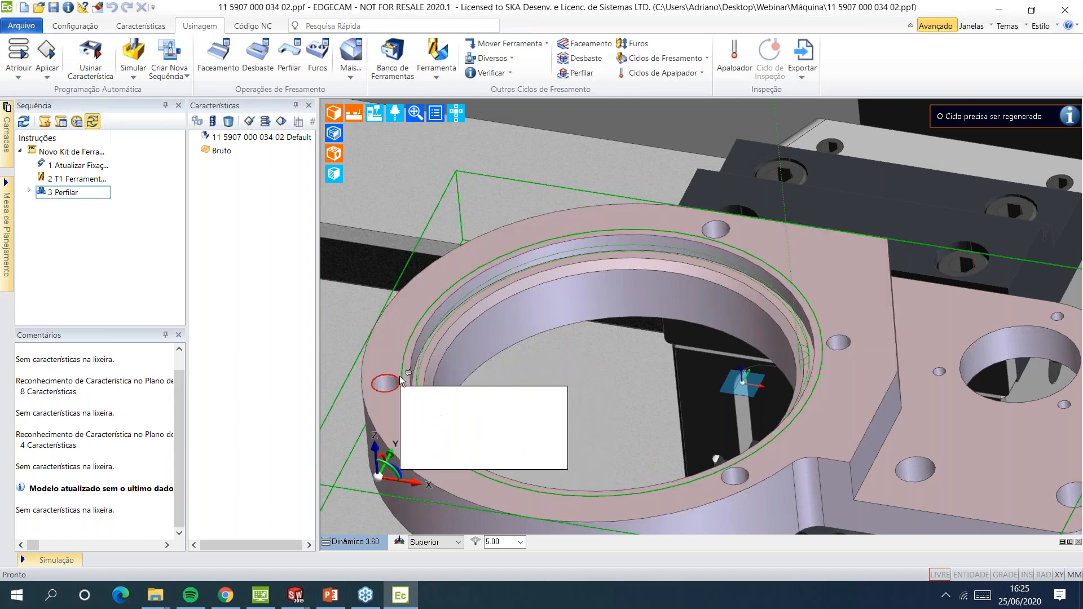
Run feature recognition on the reloaded bracket for 2D pockets (Cavidade 2D), with 2D profiles (Perfis 2D) turned off
{"action": "left_click", "coordinate": [136, 27]}
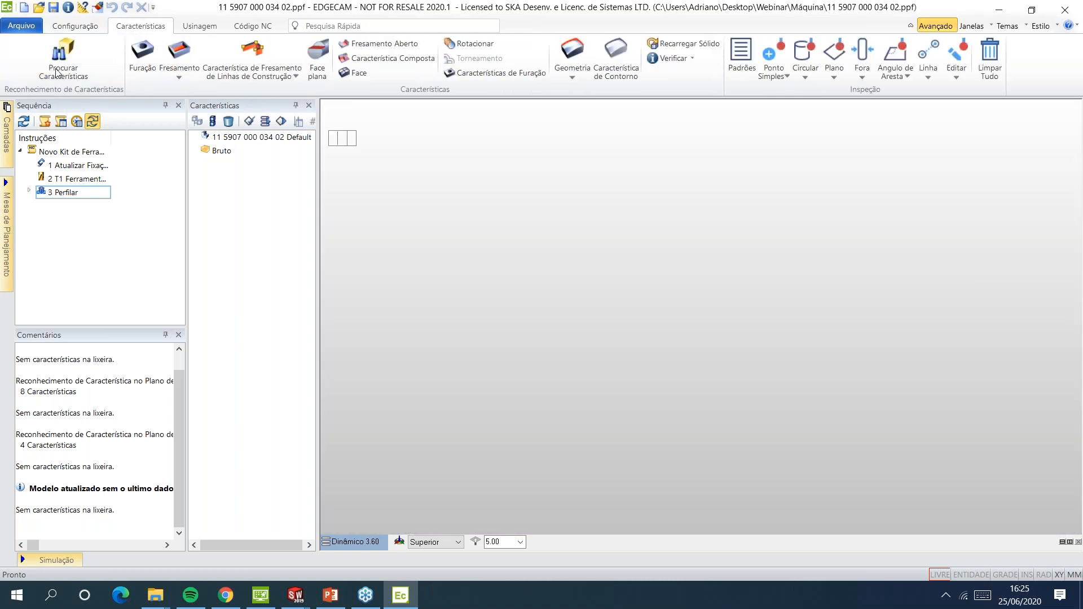
{"action": "left_click", "coordinate": [62, 67]}
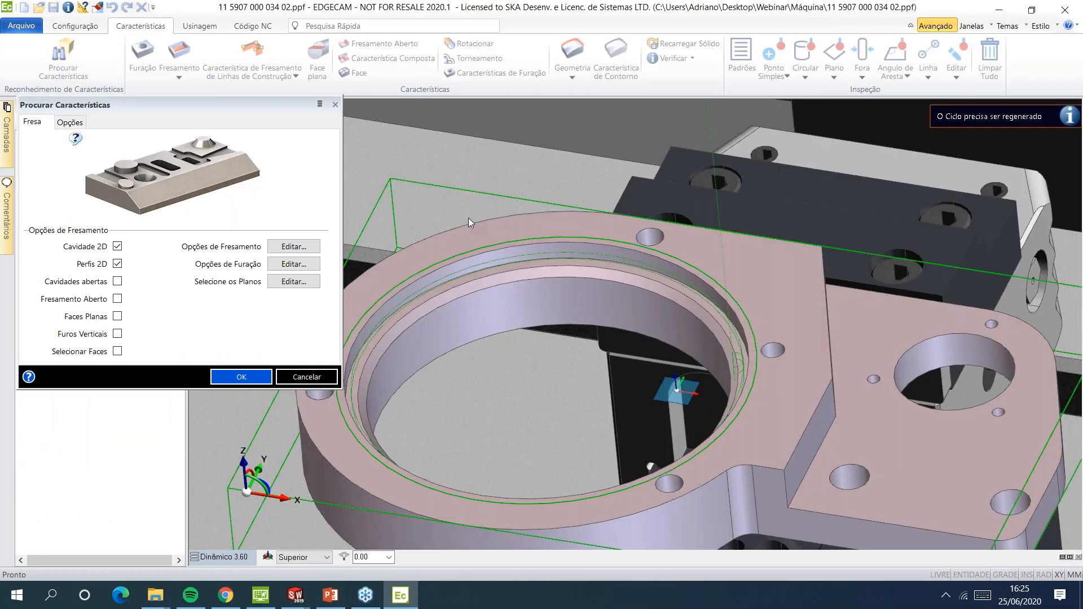
{"action": "left_click", "coordinate": [318, 248]}
{"action": "left_click", "coordinate": [507, 373]}
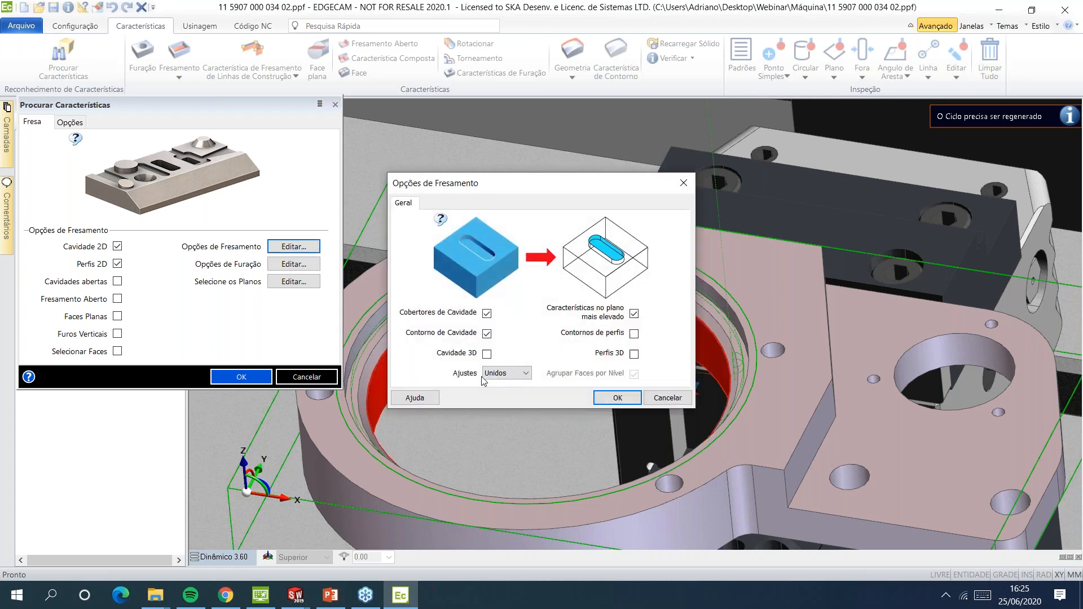
{"action": "left_click", "coordinate": [502, 389]}
{"action": "left_click", "coordinate": [607, 398]}
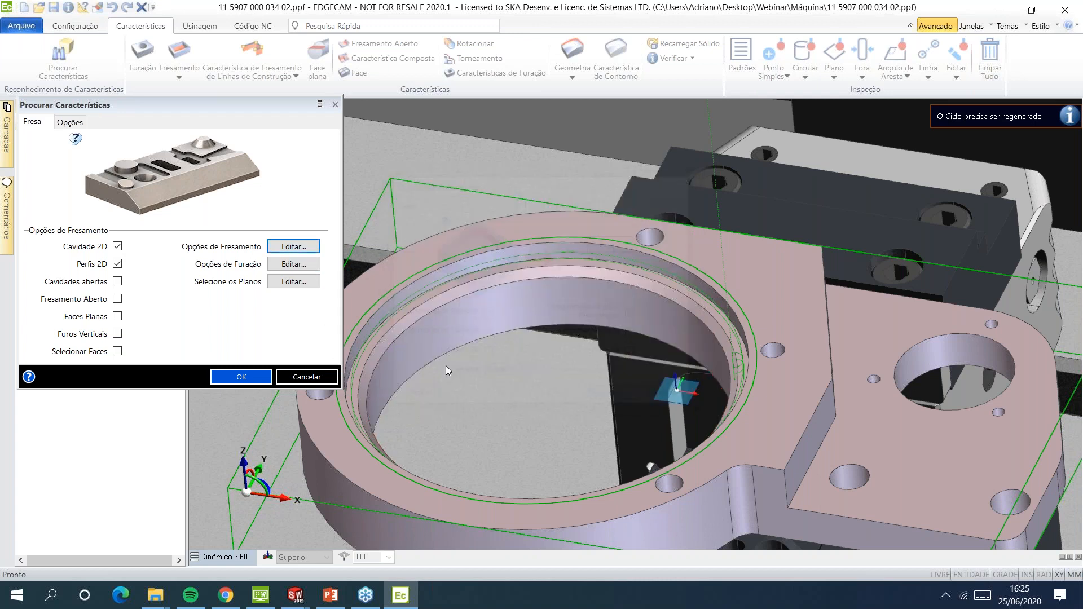
{"action": "left_click", "coordinate": [117, 264]}
{"action": "left_click", "coordinate": [241, 378]}
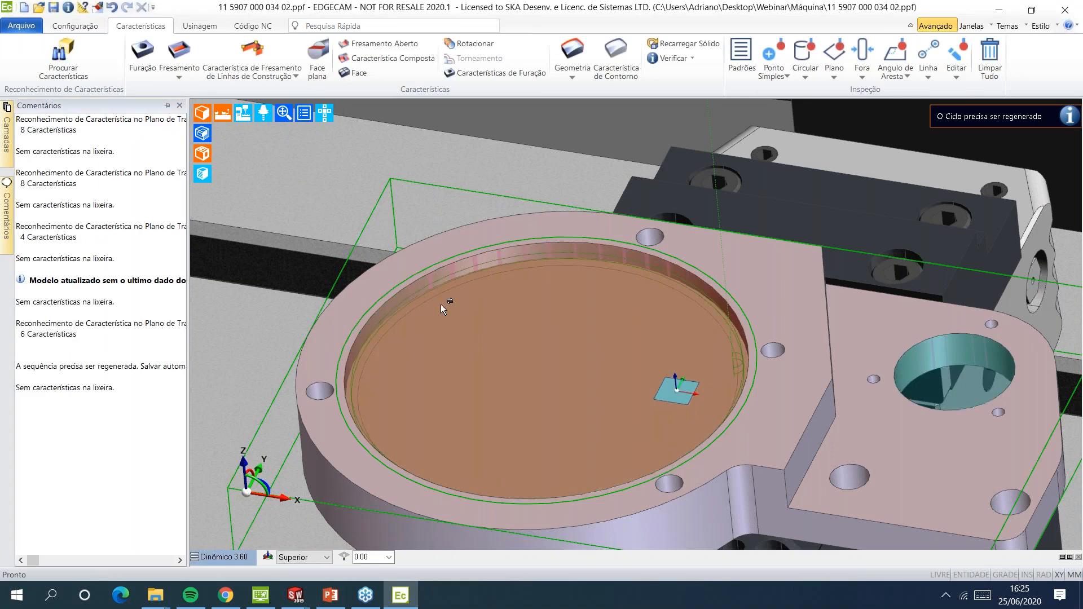
Change the existing Perfilar operation's model type to Sólidos, select the bracket's solid geometry for it, and regenerate the cycle
{"action": "left_click", "coordinate": [200, 26]}
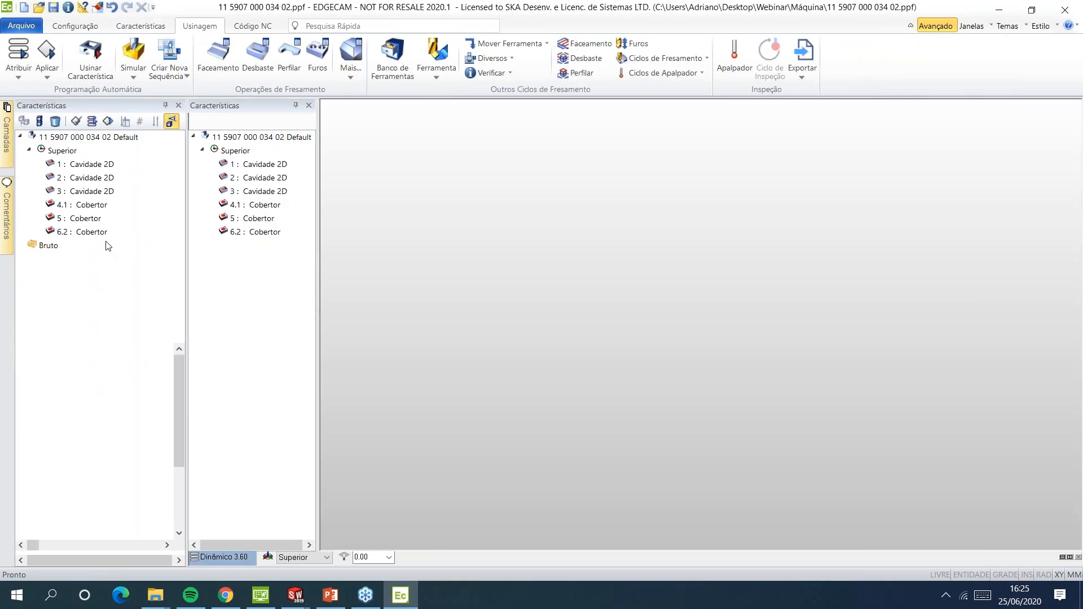
{"action": "double_click", "coordinate": [66, 192]}
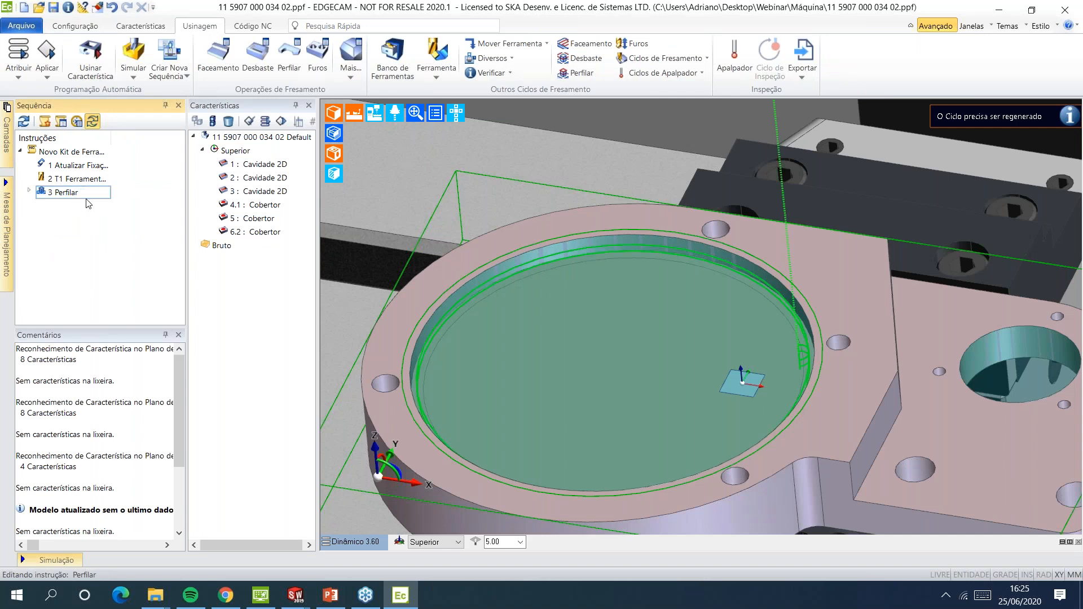
{"action": "key", "text": "Escape"}
{"action": "double_click", "coordinate": [41, 192]}
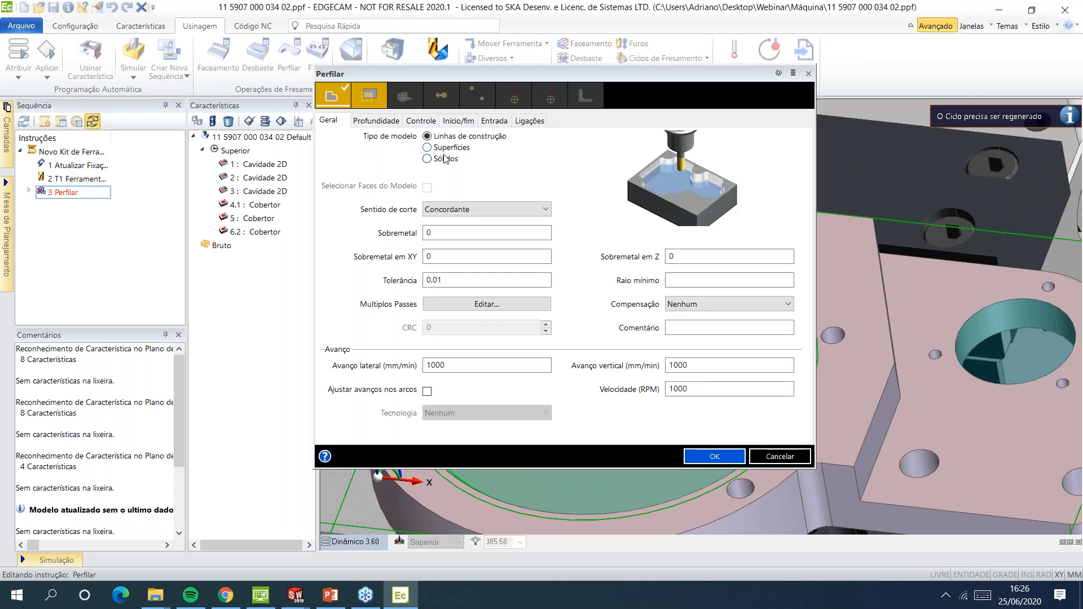
{"action": "left_click", "coordinate": [444, 158]}
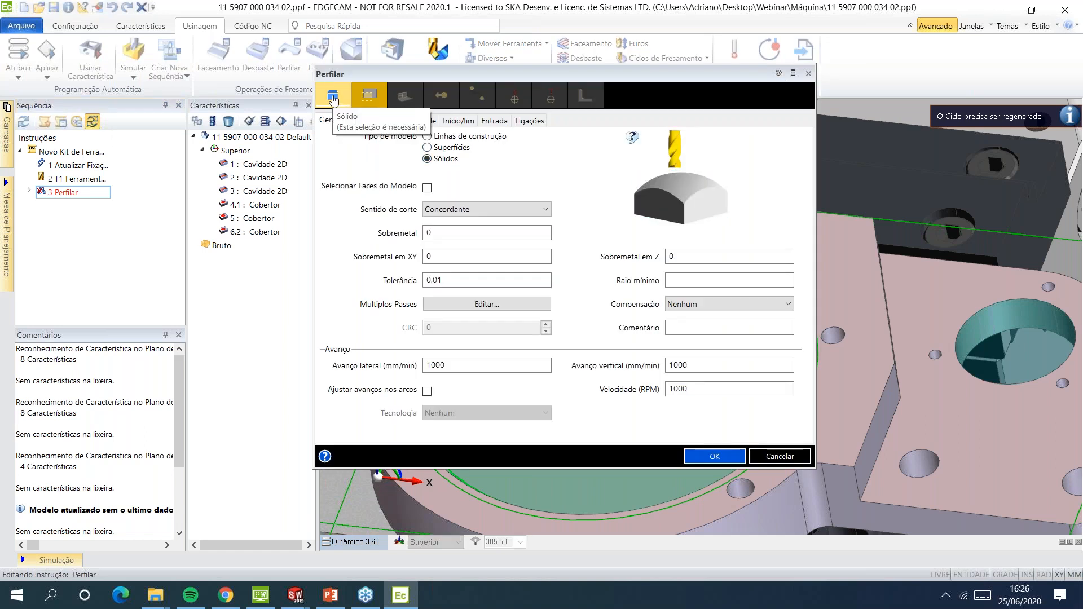
{"action": "left_click", "coordinate": [336, 100]}
{"action": "left_click", "coordinate": [631, 263]}
{"action": "right_click", "coordinate": [632, 262]}
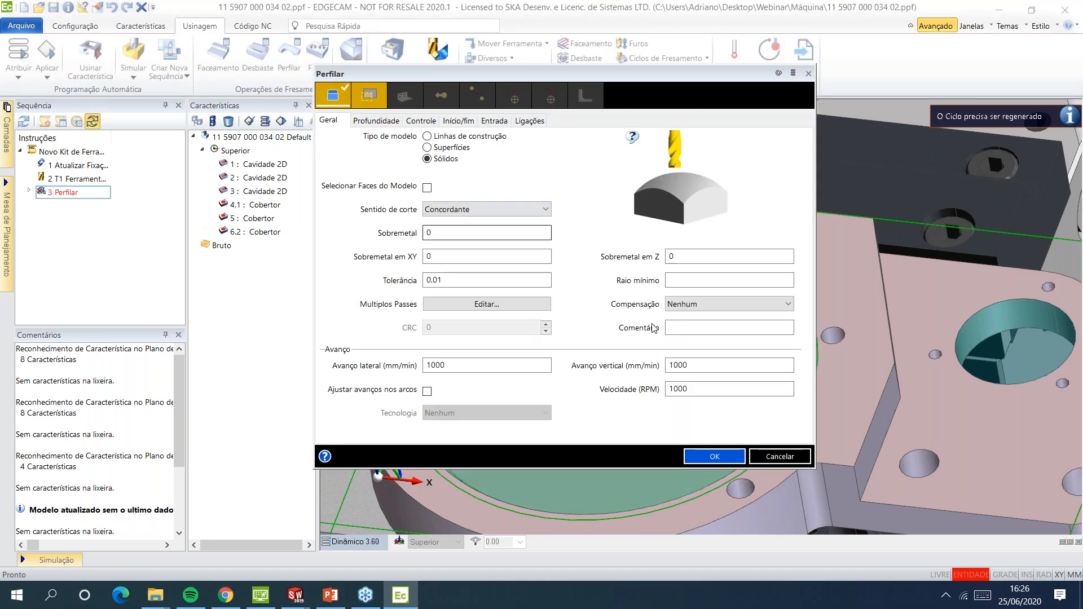
{"action": "left_click", "coordinate": [714, 457]}
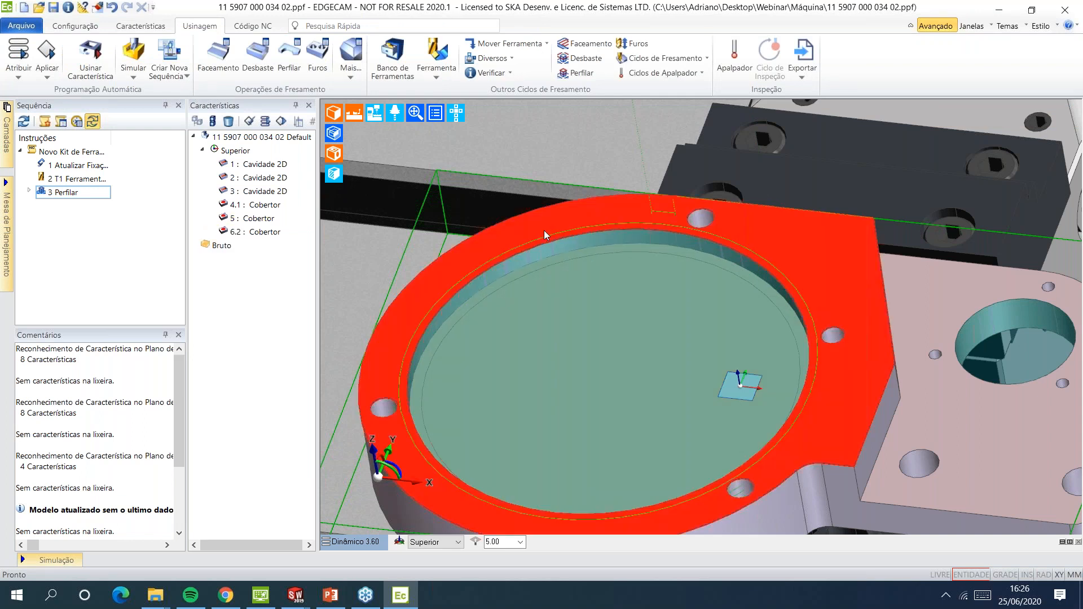
{"action": "double_click", "coordinate": [95, 194]}
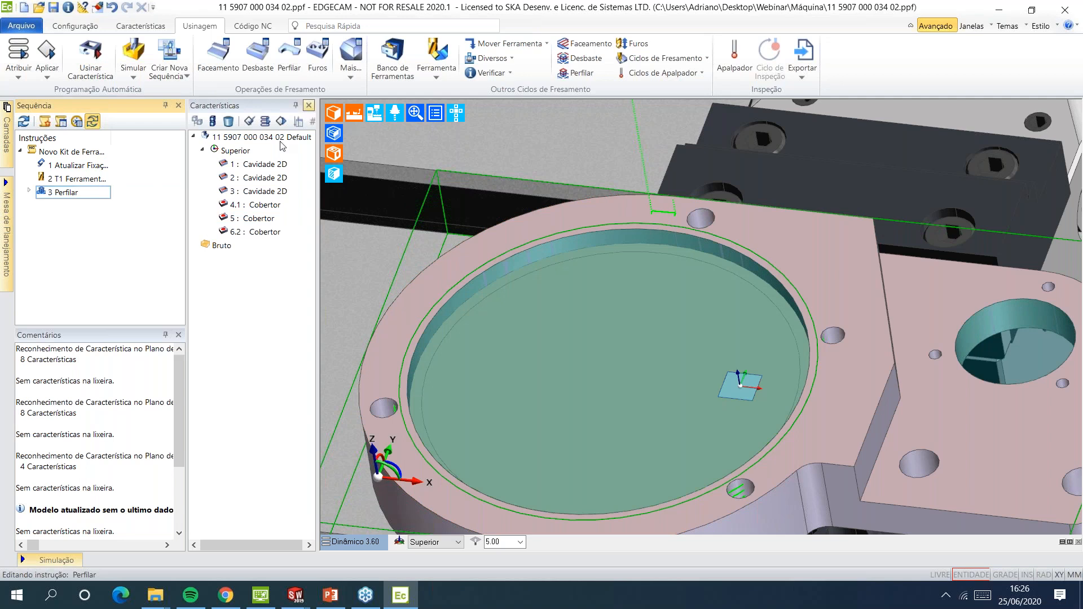
{"action": "left_click", "coordinate": [48, 126]}
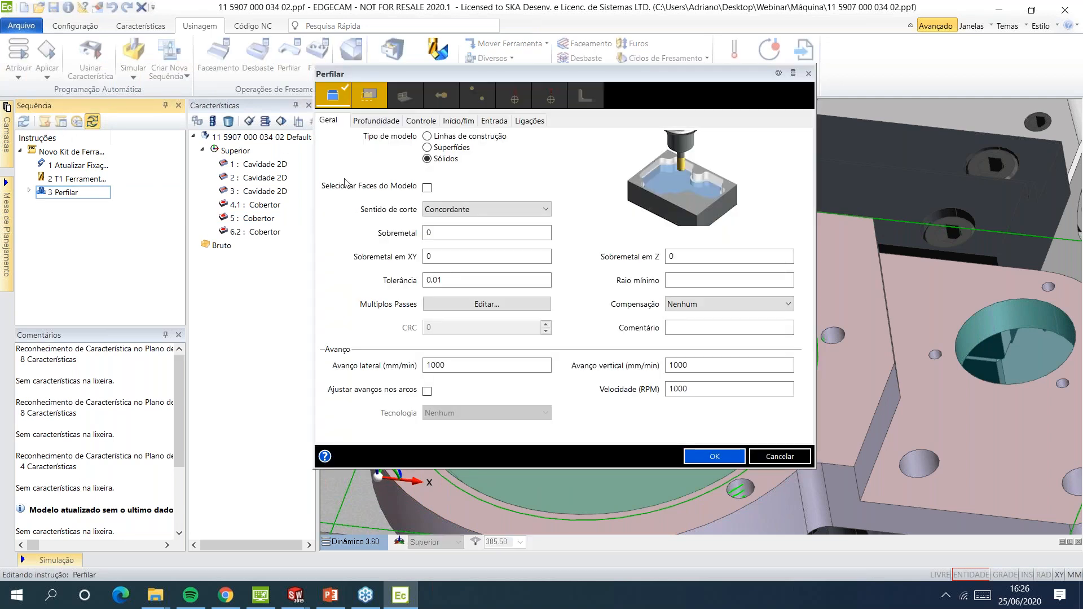
{"action": "left_click", "coordinate": [776, 454]}
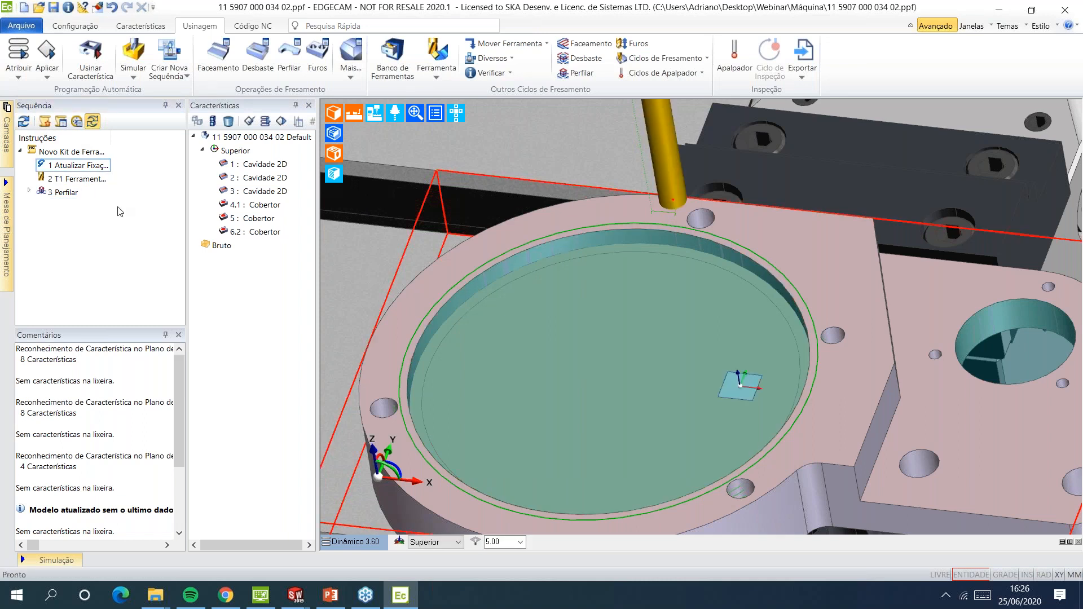
Start a second Perfilar milling cycle with model type Sólidos and assign it the large bore's Cavidade 2D feature 1
{"action": "left_click", "coordinate": [666, 58]}
{"action": "left_click", "coordinate": [701, 175]}
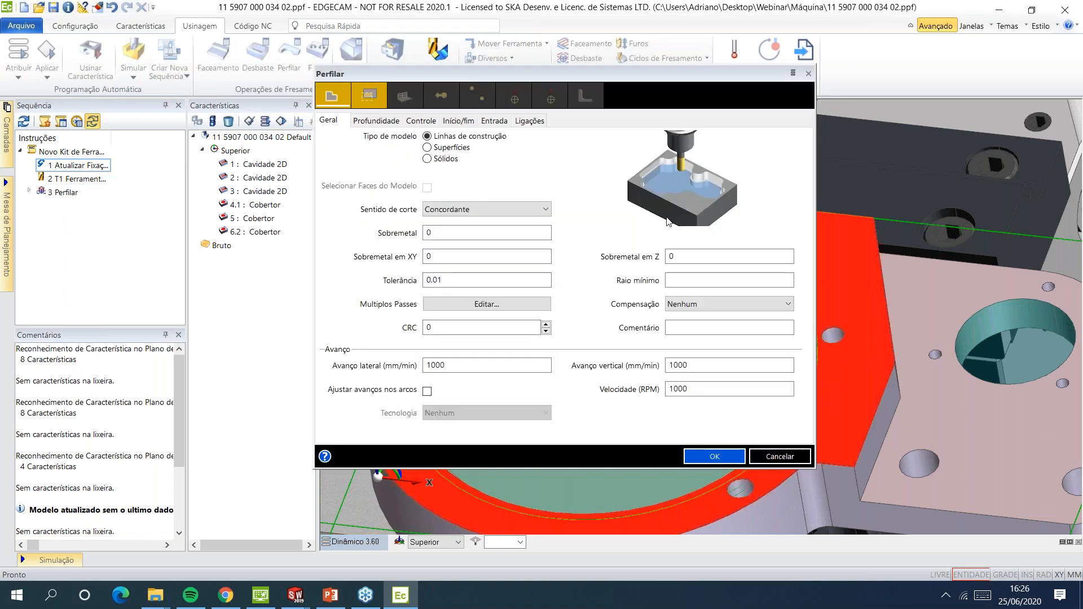
{"action": "left_click", "coordinate": [432, 158]}
{"action": "left_click", "coordinate": [333, 96]}
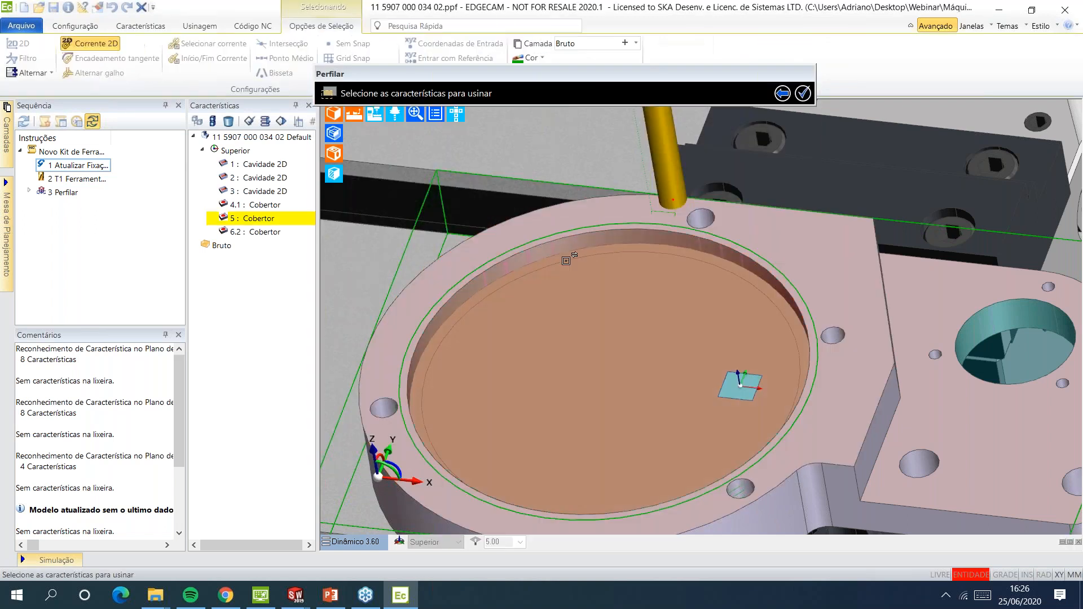
{"action": "key", "text": "Tab"}
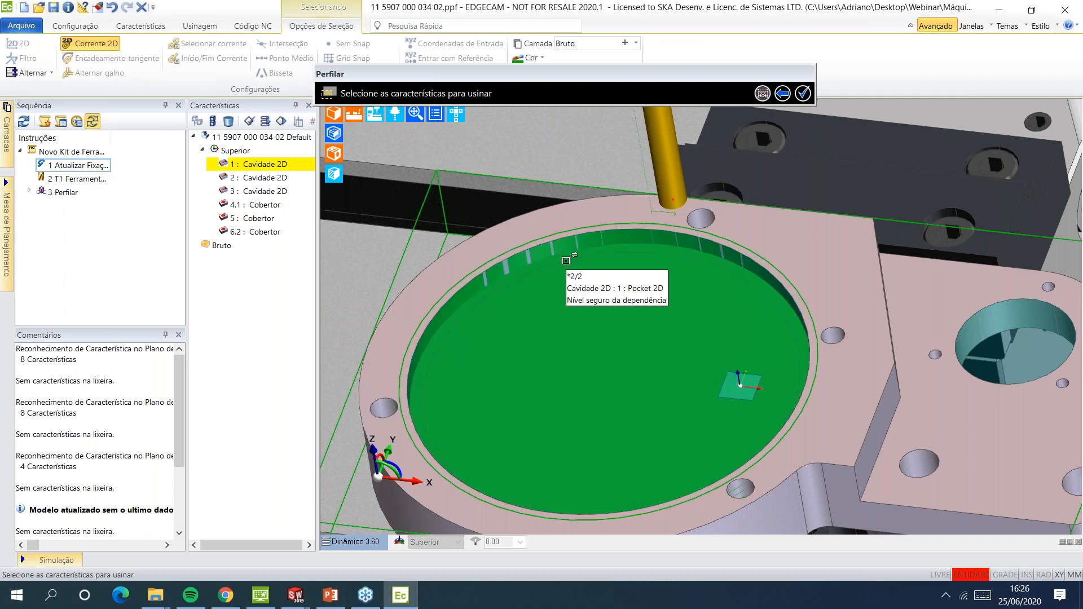
{"action": "left_click", "coordinate": [566, 261]}
{"action": "right_click", "coordinate": [566, 260]}
Set the new Perfilar cycle's depth (Profundidade) to 0 and generate its toolpath
{"action": "left_click", "coordinate": [376, 120]}
{"action": "double_click", "coordinate": [508, 347]}
{"action": "type", "text": "0"}
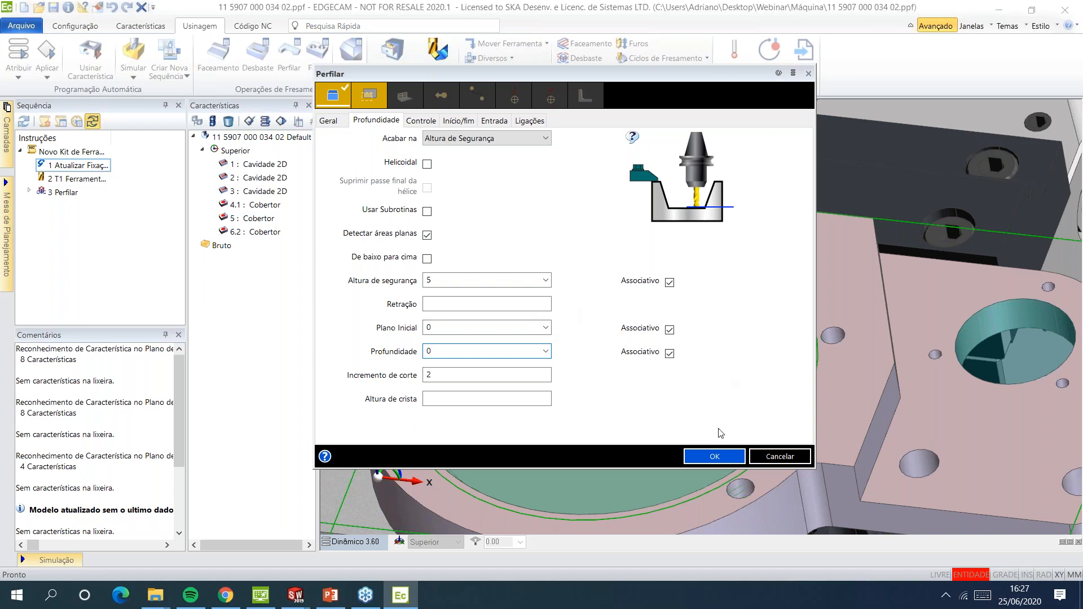
{"action": "left_click", "coordinate": [715, 456]}
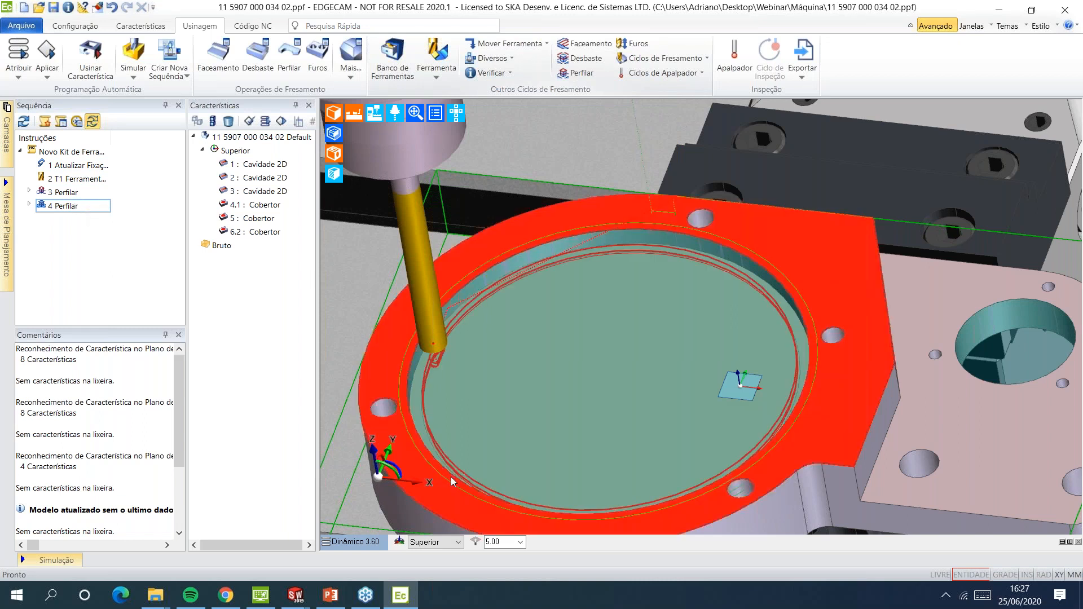
{"action": "mouse_move", "coordinate": [295, 596]}
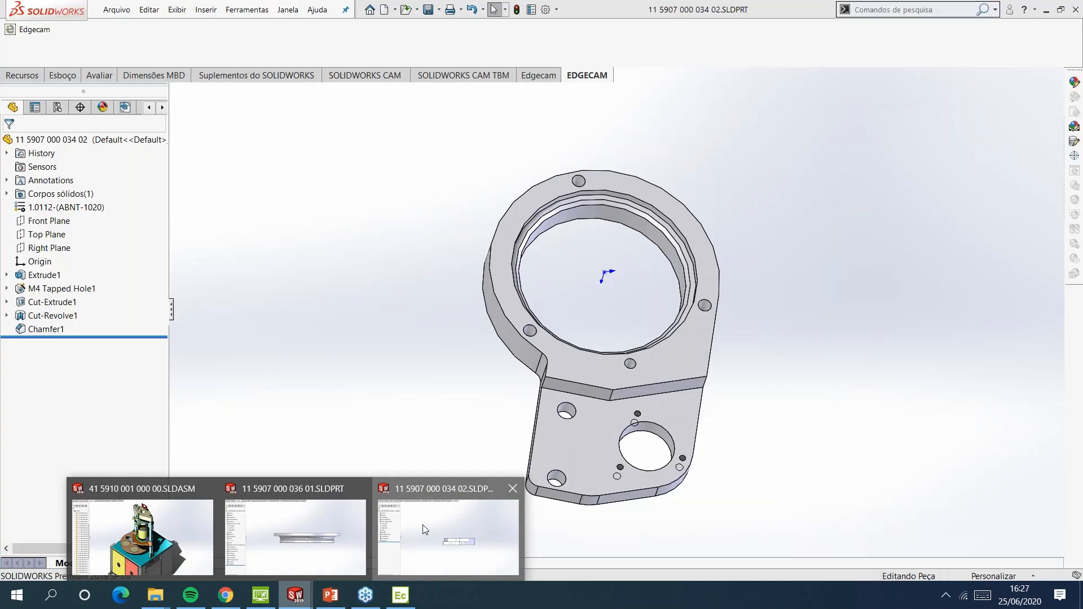
{"action": "left_click", "coordinate": [422, 524]}
{"action": "left_click", "coordinate": [636, 266]}
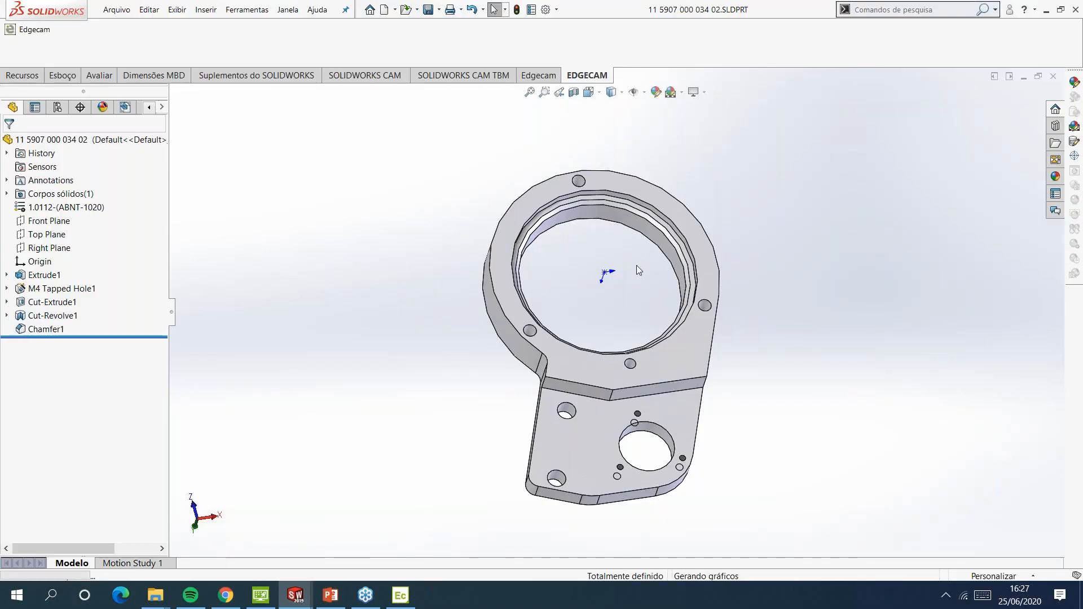
{"action": "key", "text": "ctrl+z"}
{"action": "key", "text": "s"}
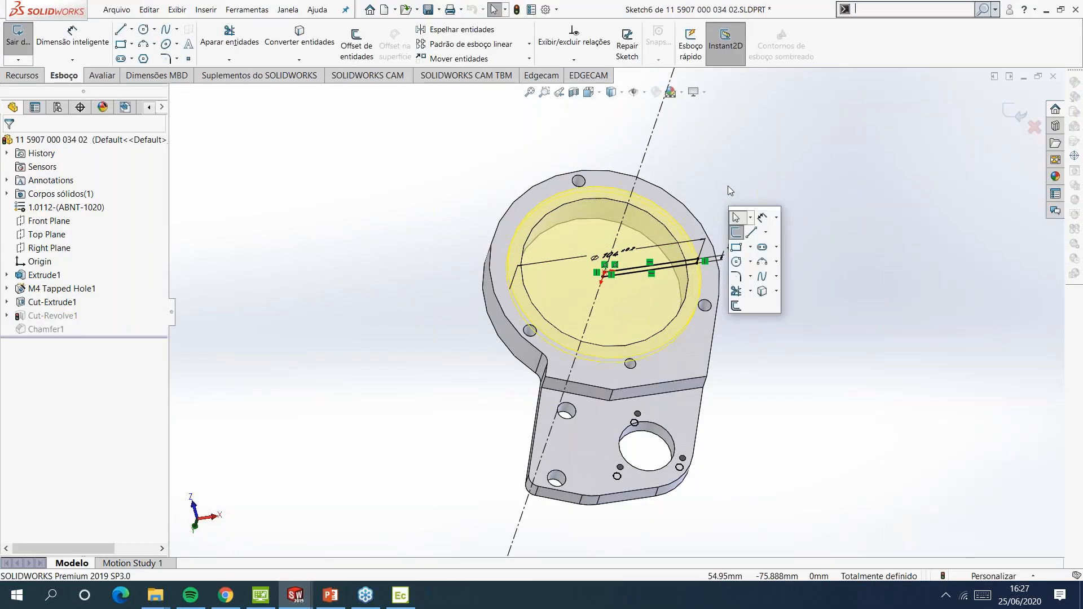
{"action": "key", "text": "d"}
{"action": "left_click", "coordinate": [736, 201]}
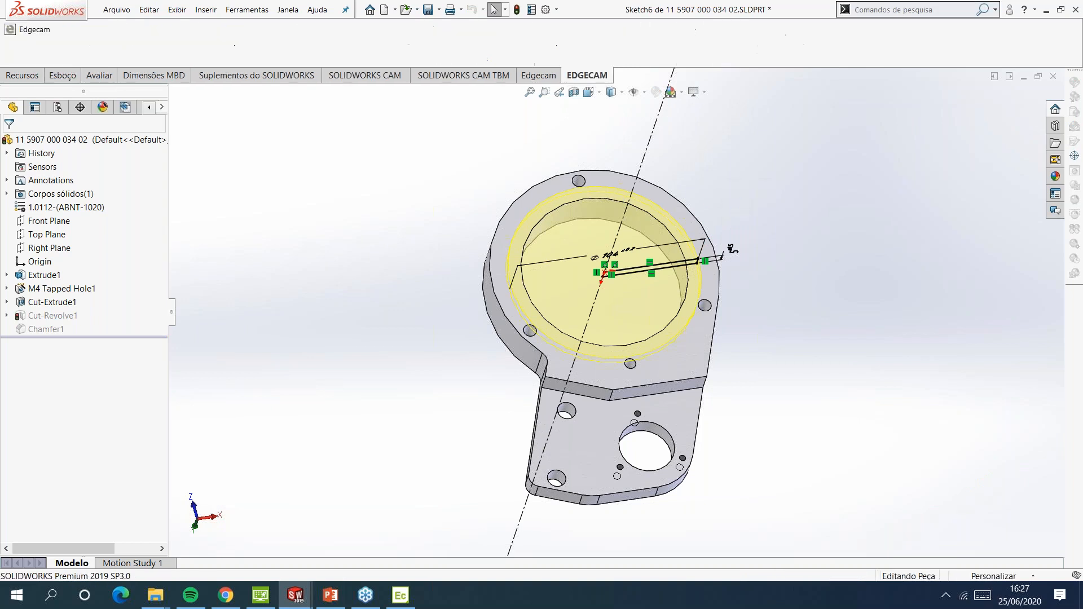
{"action": "left_click", "coordinate": [117, 9]}
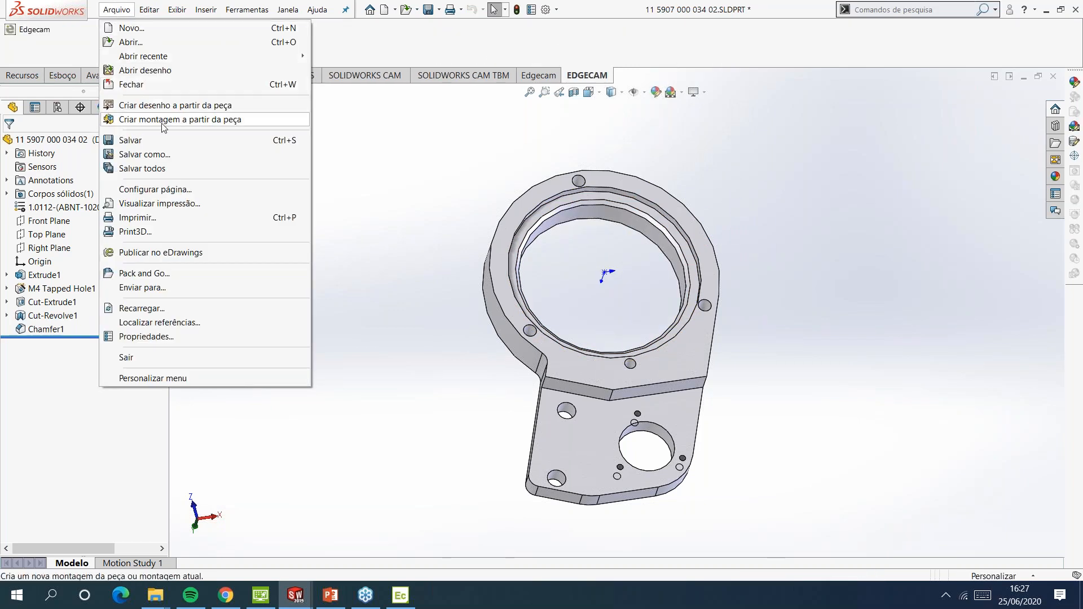
{"action": "left_click", "coordinate": [130, 140]}
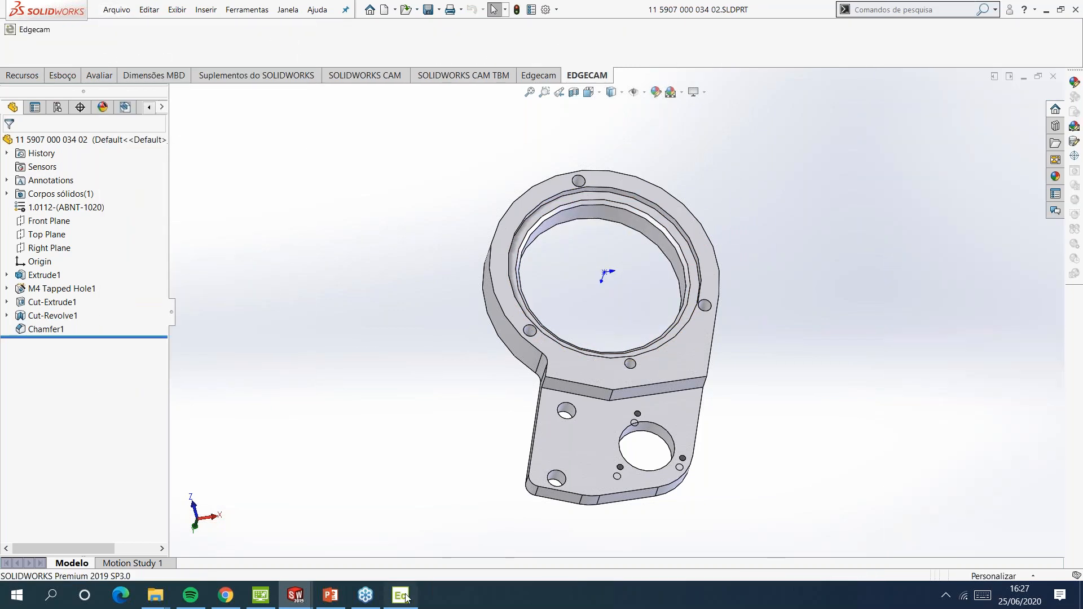
{"action": "key", "text": "alt+Tab"}
{"action": "left_click", "coordinate": [592, 332]}
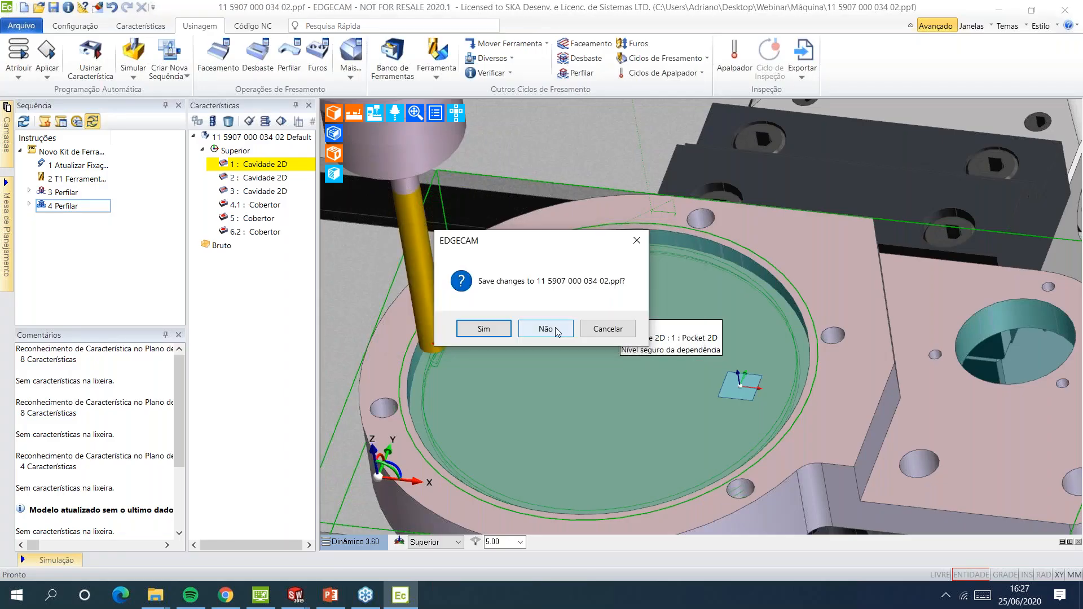
{"action": "left_click", "coordinate": [500, 329]}
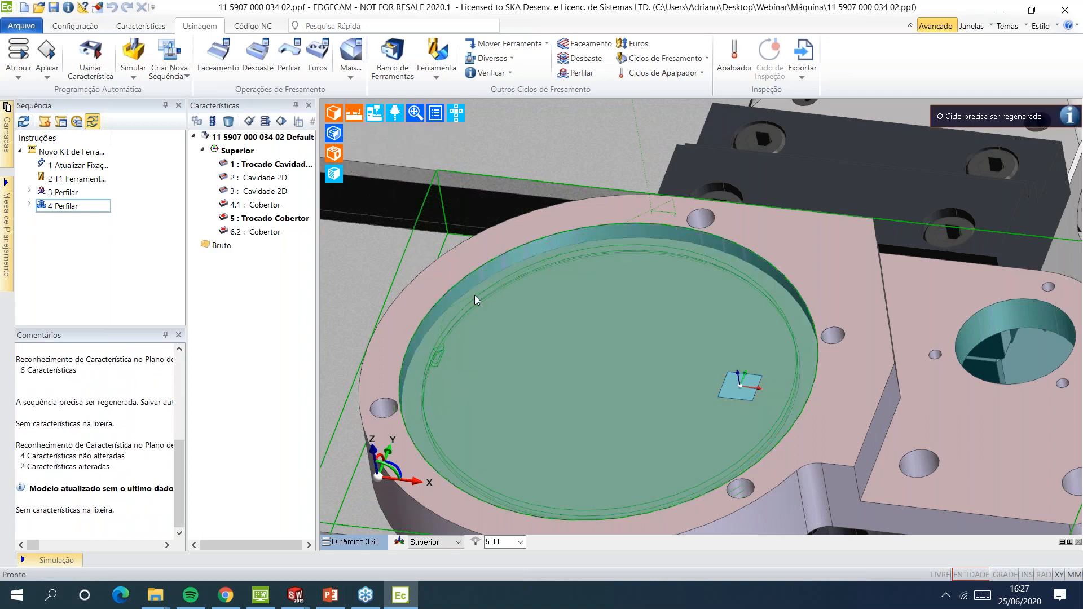
Regenerate the machining sequence and accept the changed Cavidade 2D feature 1
{"action": "left_click", "coordinate": [23, 122]}
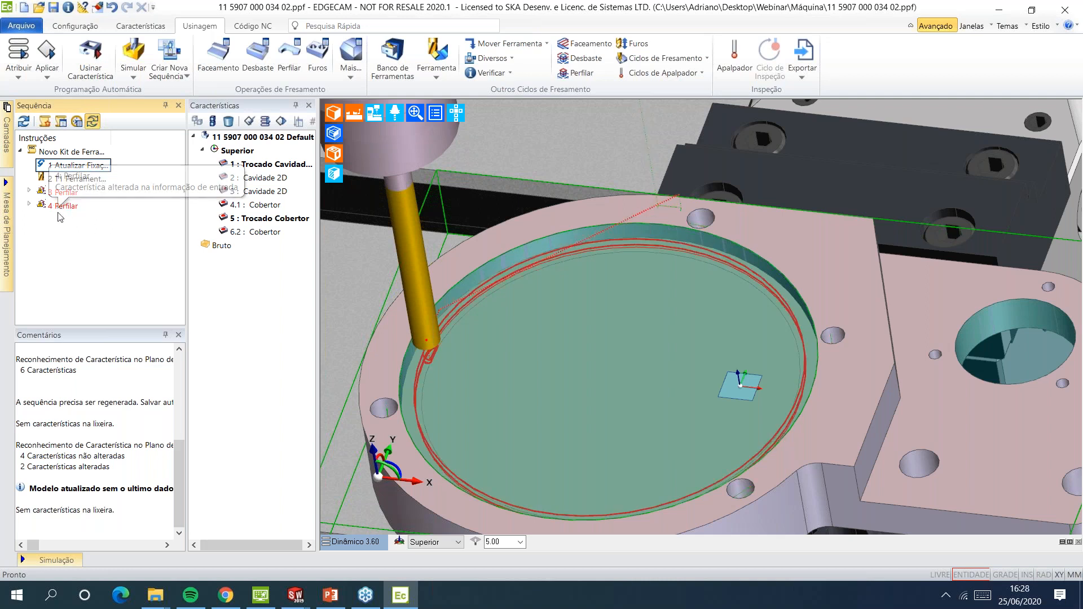
{"action": "left_click", "coordinate": [291, 165]}
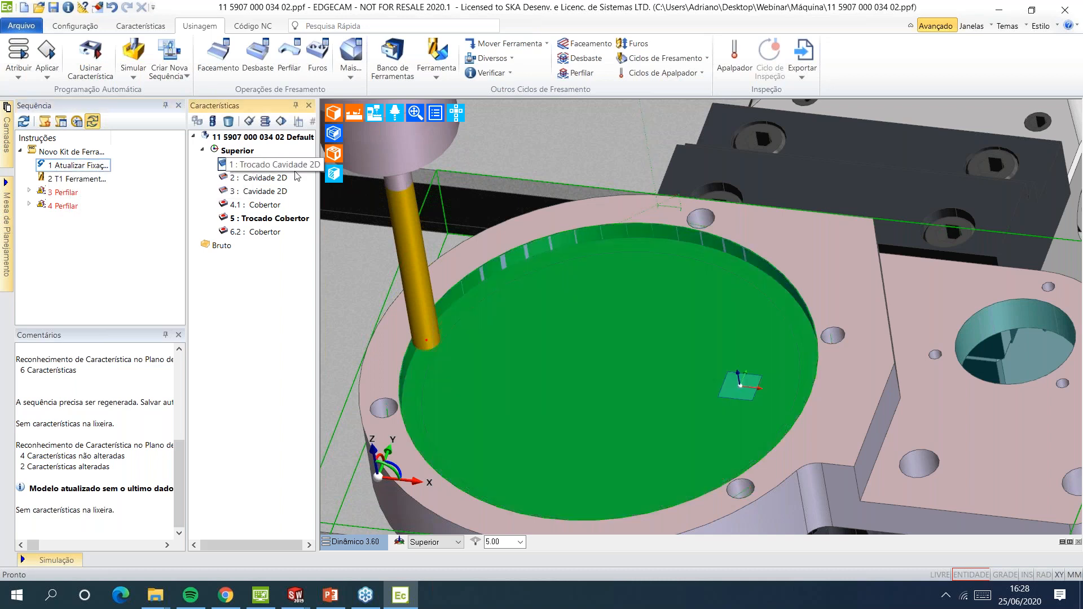
{"action": "right_click", "coordinate": [303, 169]}
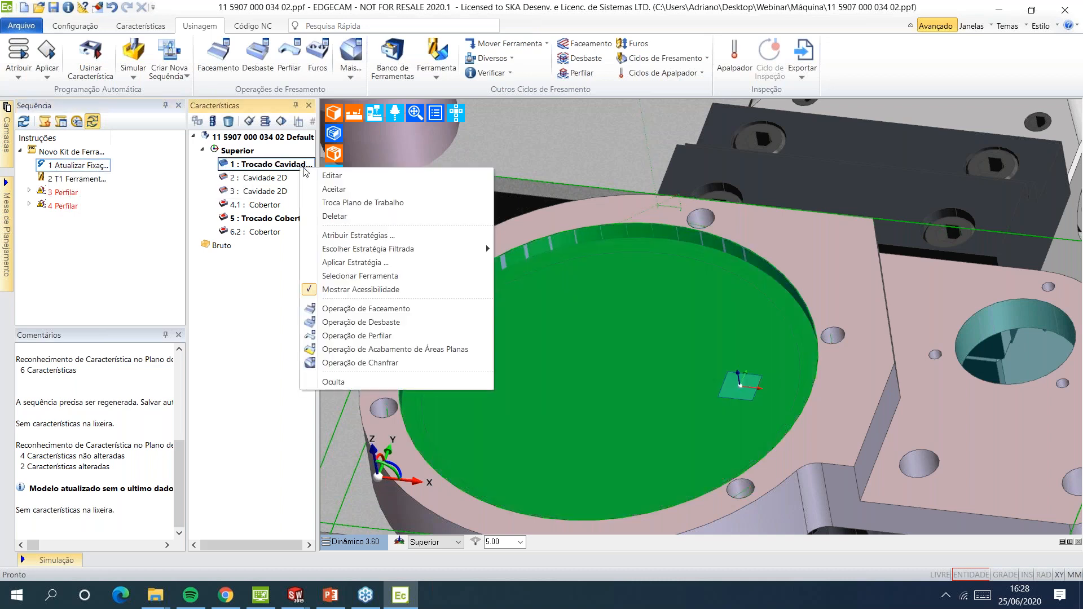
{"action": "left_click", "coordinate": [355, 189]}
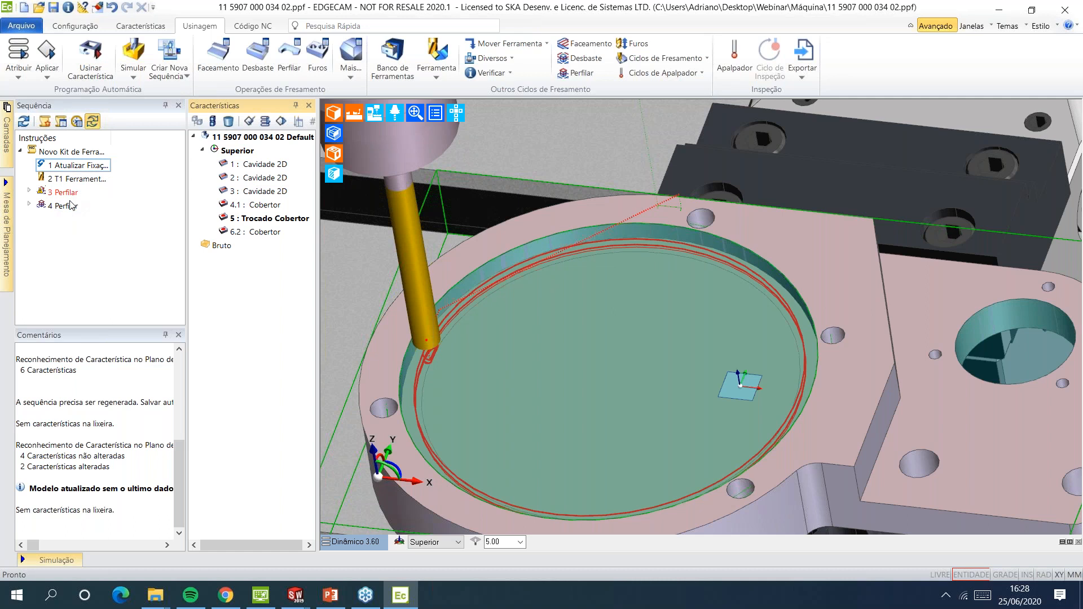
Start a new empty part session without saving the changes to the current bracket file
{"action": "scroll", "coordinate": [489, 284], "scroll_direction": "up", "scroll_amount": 3}
{"action": "scroll", "coordinate": [620, 321], "scroll_direction": "down", "scroll_amount": 6}
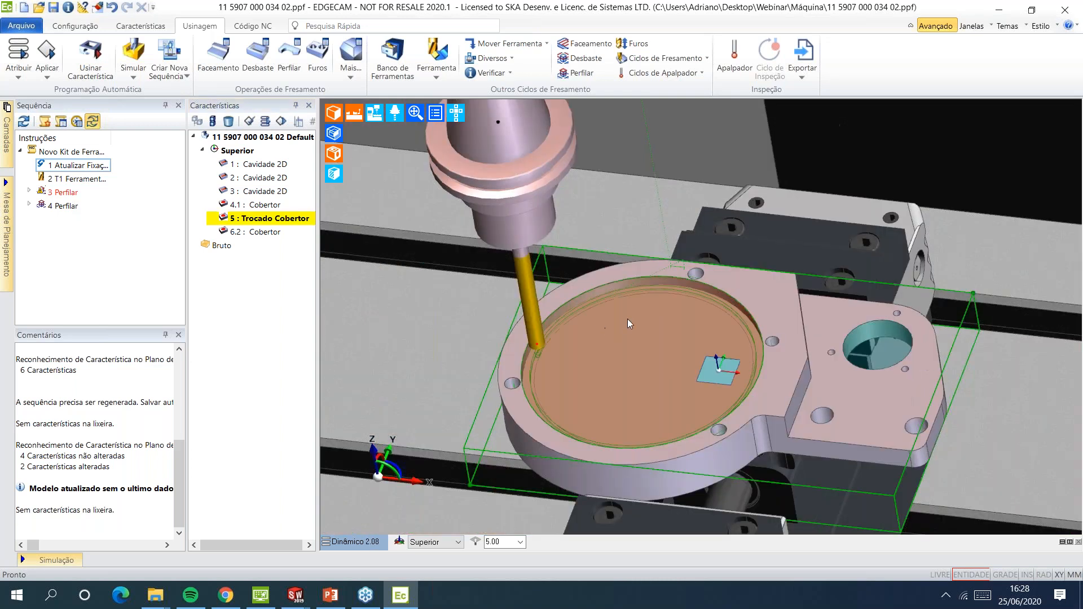
{"action": "scroll", "coordinate": [628, 319], "scroll_direction": "down", "scroll_amount": 4}
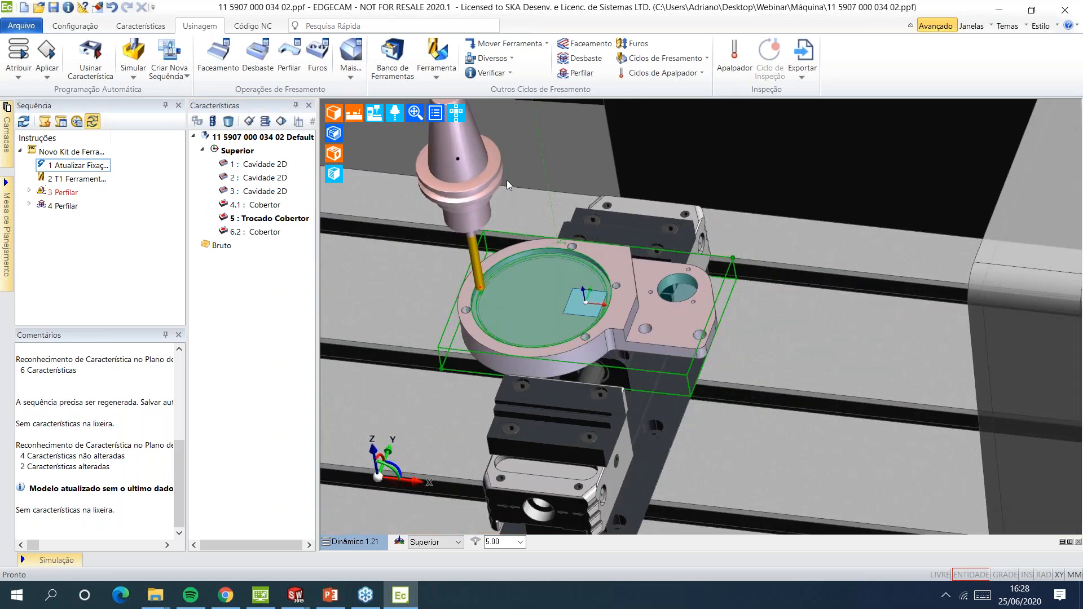
{"action": "middle_click_drag", "start_coordinate": [522, 264], "coordinate": [509, 251]}
{"action": "left_click", "coordinate": [24, 7]}
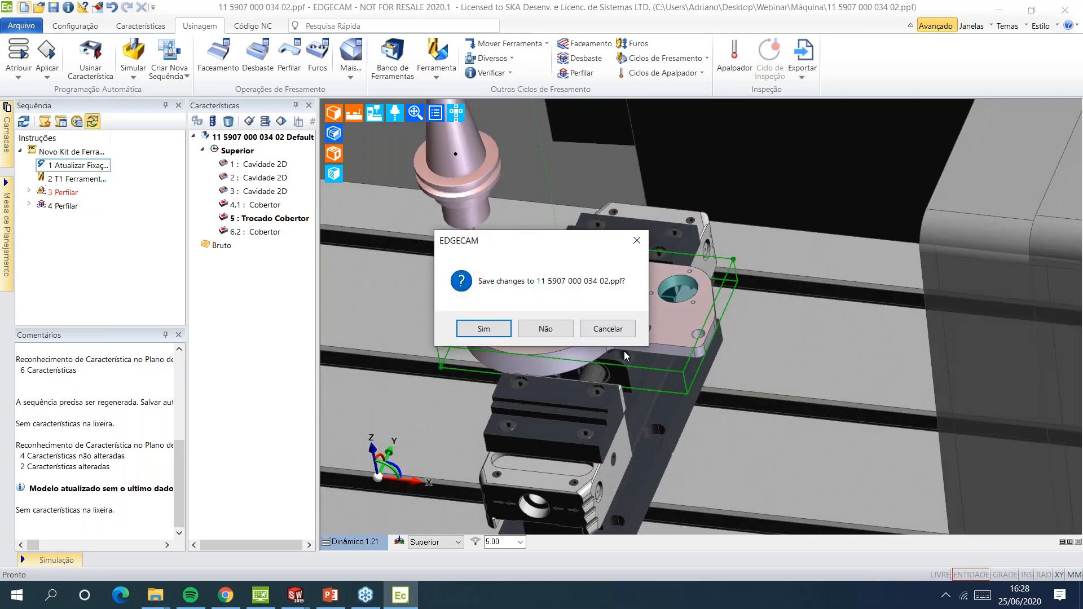
{"action": "left_click", "coordinate": [552, 330]}
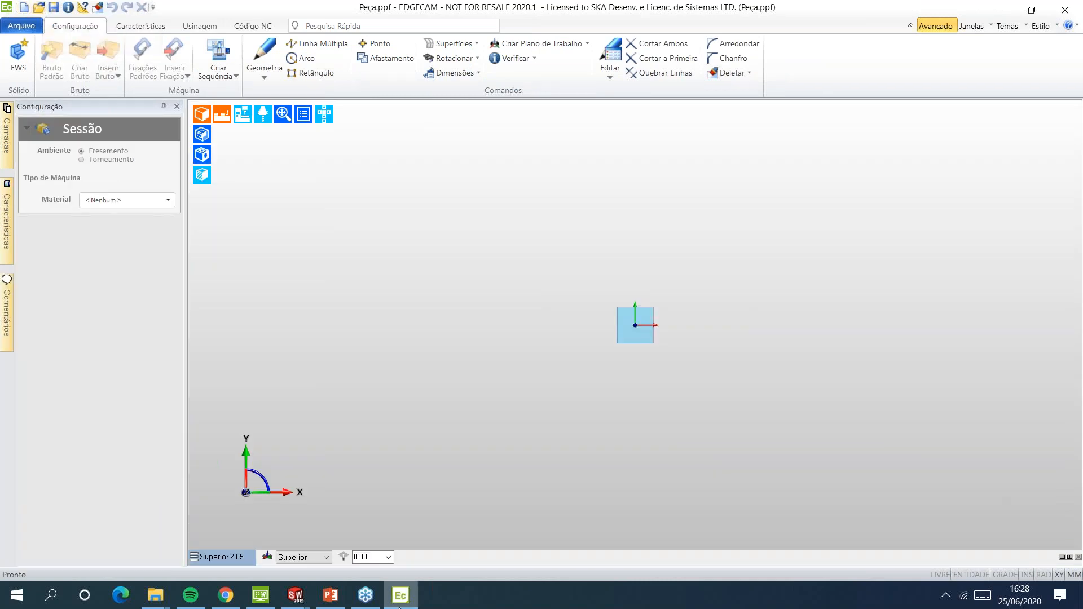
{"action": "mouse_move", "coordinate": [301, 606]}
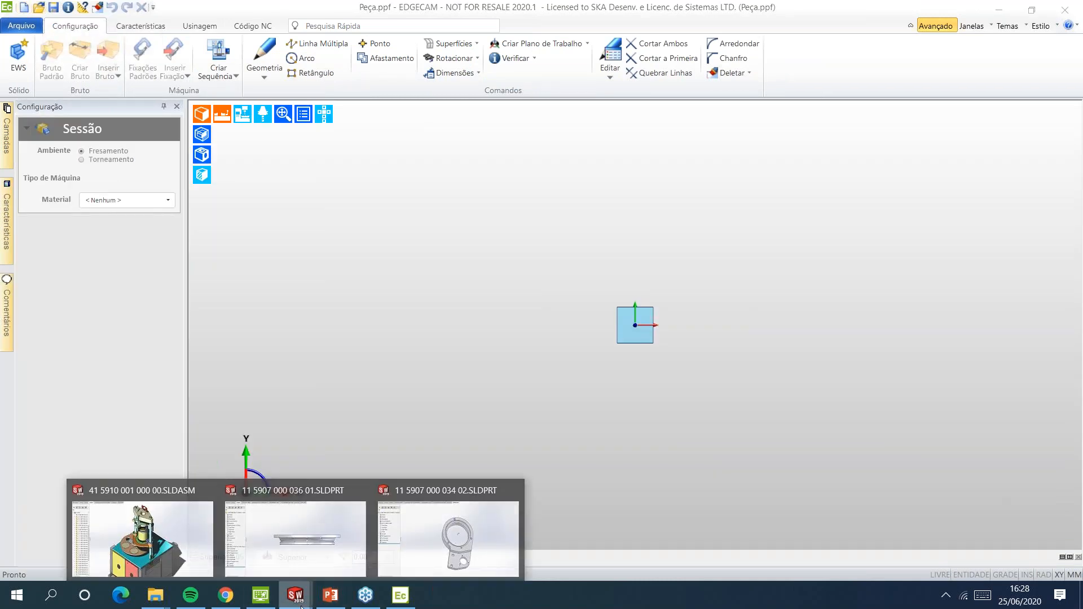
{"action": "left_click", "coordinate": [184, 548]}
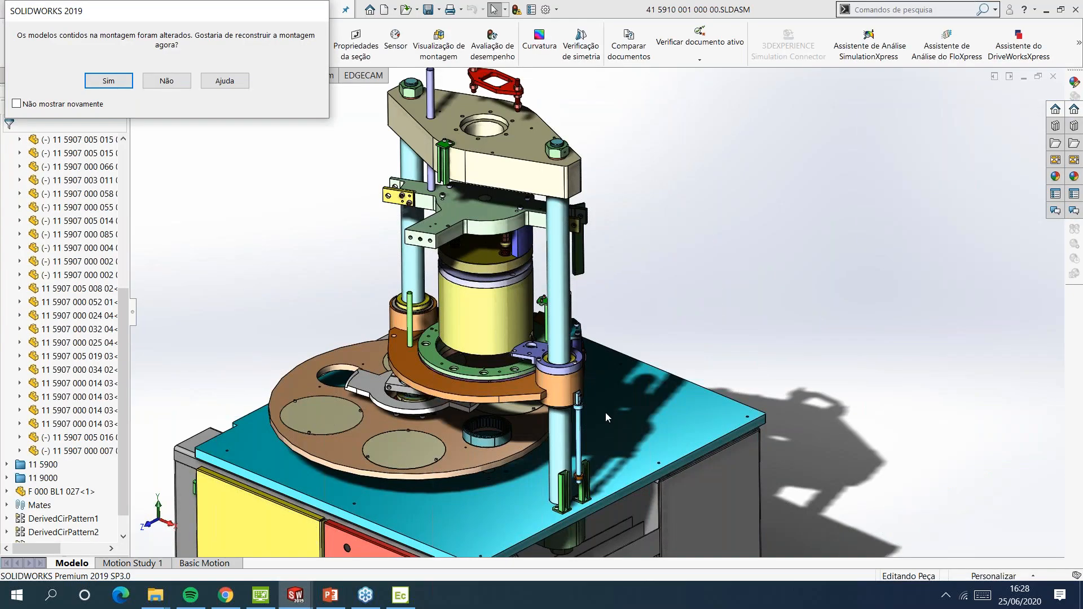
{"action": "left_click", "coordinate": [166, 80]}
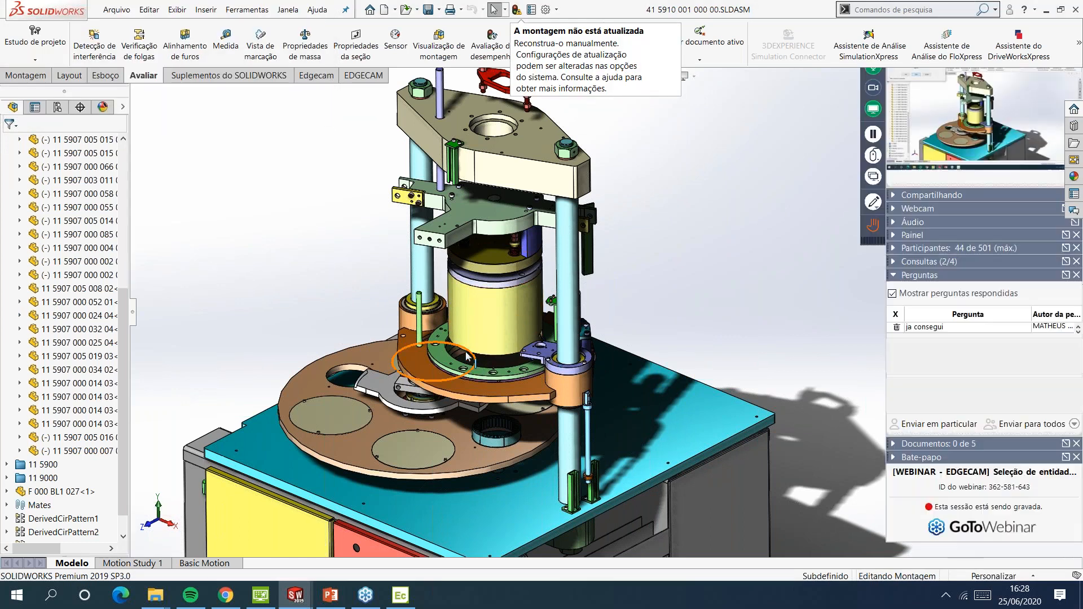
{"action": "scroll", "coordinate": [473, 361], "scroll_direction": "down", "scroll_amount": 4}
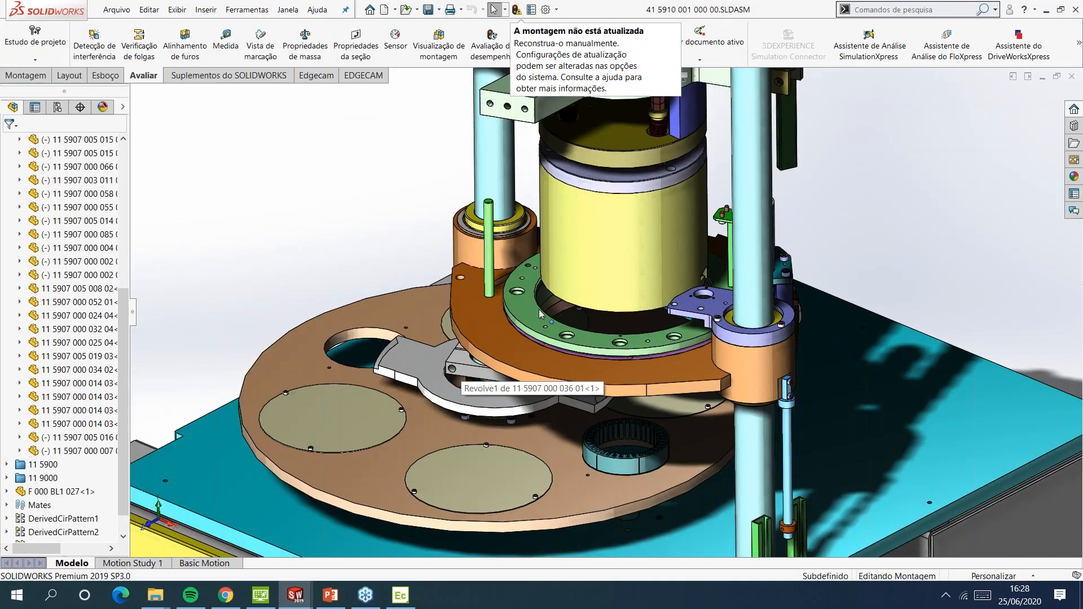
{"action": "scroll", "coordinate": [576, 218], "scroll_direction": "up", "scroll_amount": 4}
{"action": "left_click", "coordinate": [614, 199]}
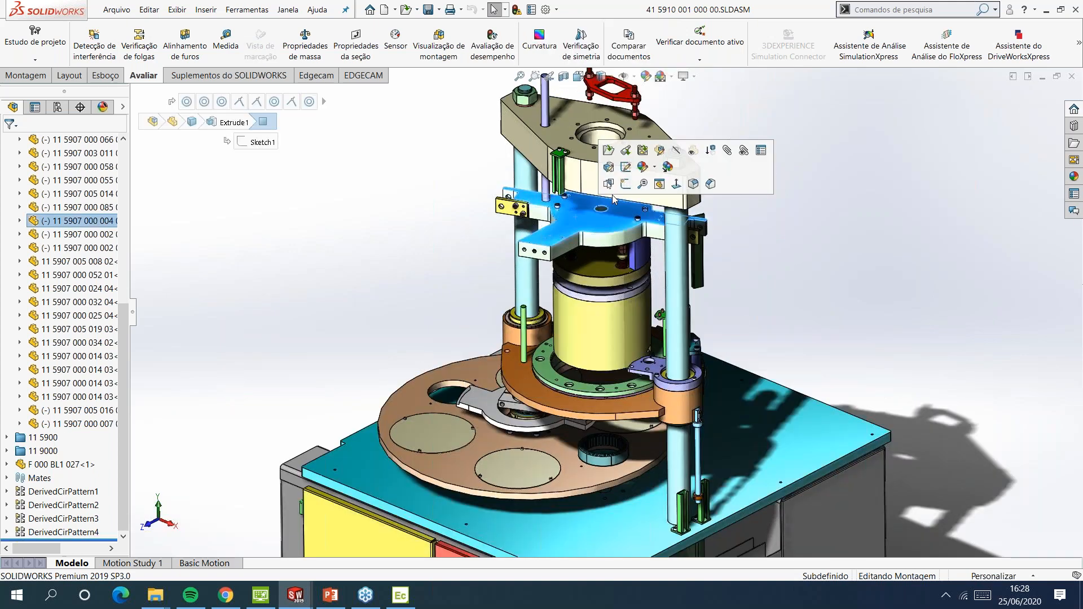
{"action": "left_click", "coordinate": [608, 183]}
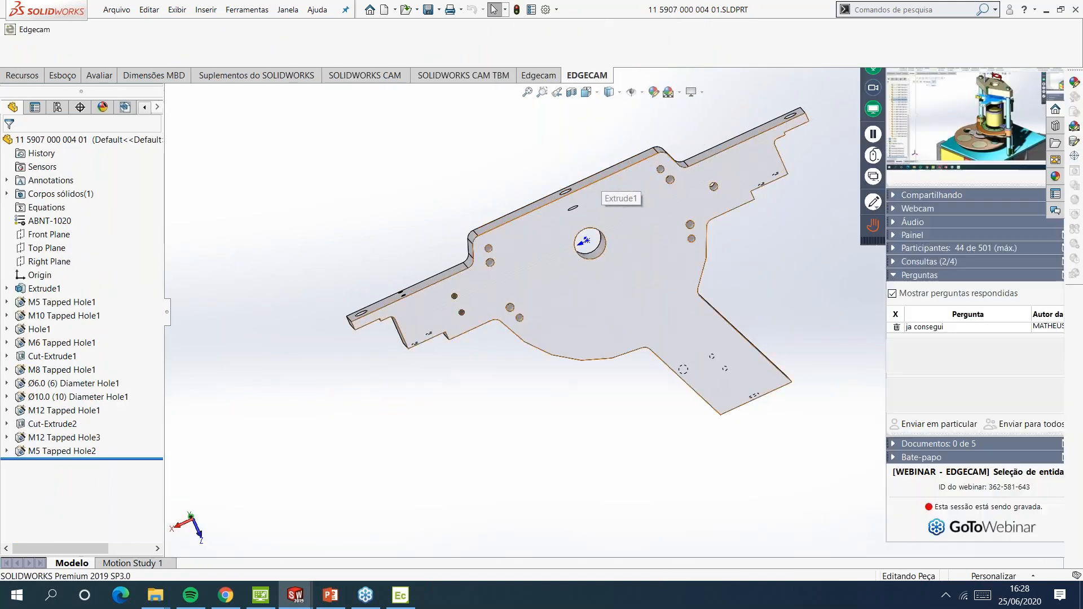
{"action": "middle_click_drag", "start_coordinate": [599, 189], "coordinate": [593, 159]}
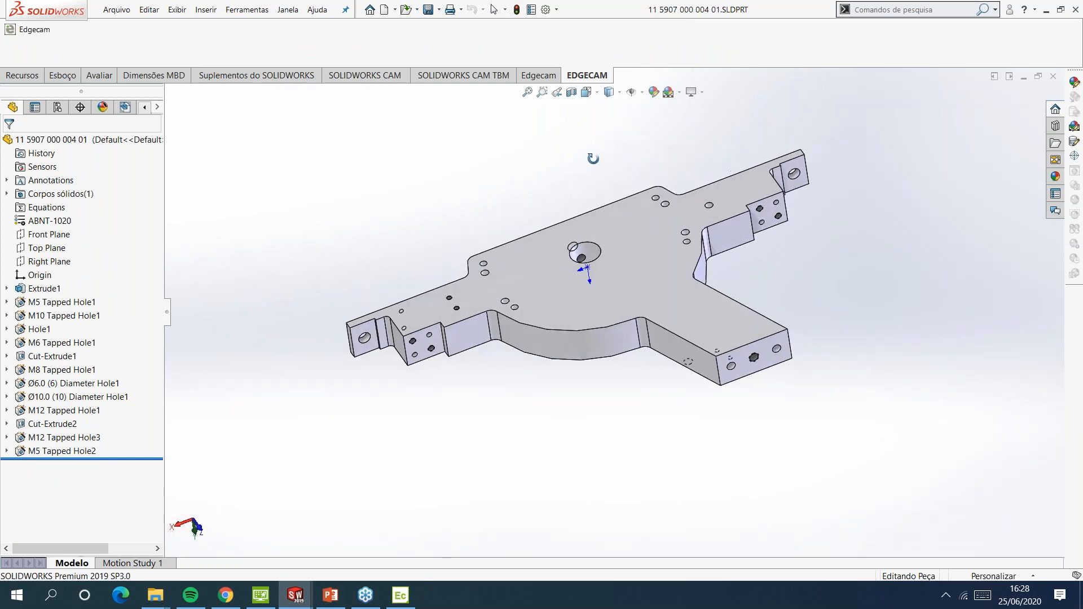
{"action": "scroll", "coordinate": [604, 177], "scroll_direction": "down", "scroll_amount": 2}
{"action": "scroll", "coordinate": [623, 206], "scroll_direction": "up", "scroll_amount": 1}
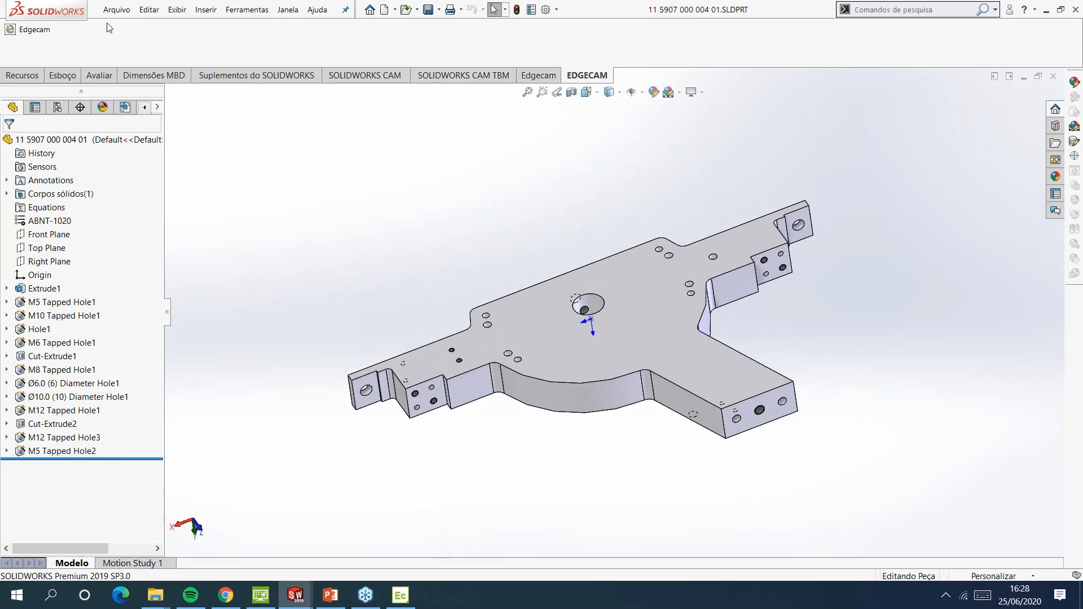
{"action": "left_click", "coordinate": [29, 30]}
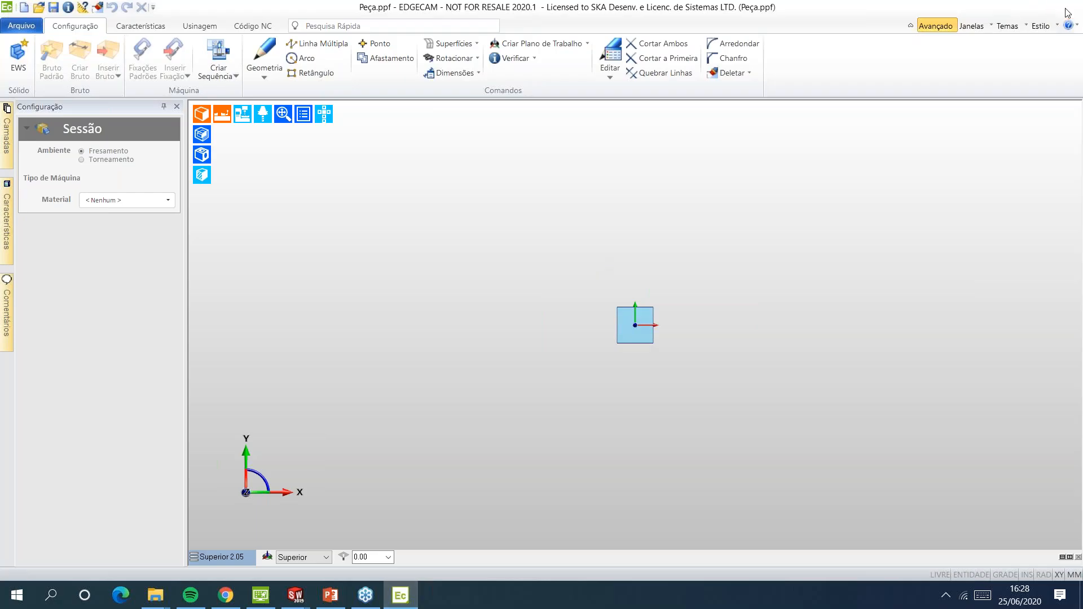
{"action": "left_click", "coordinate": [1068, 13]}
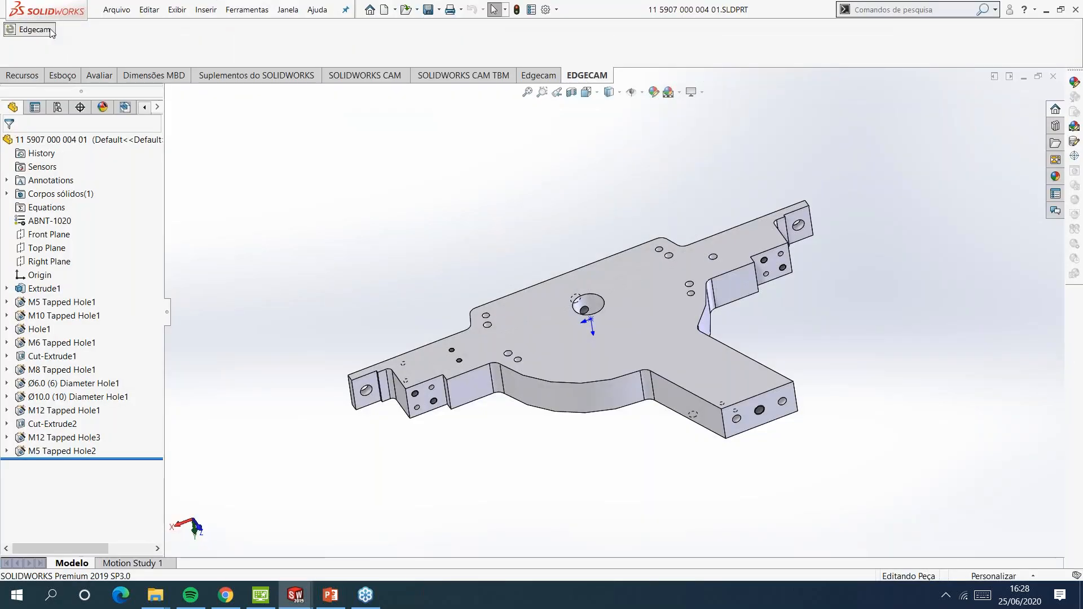
{"action": "left_click", "coordinate": [28, 29]}
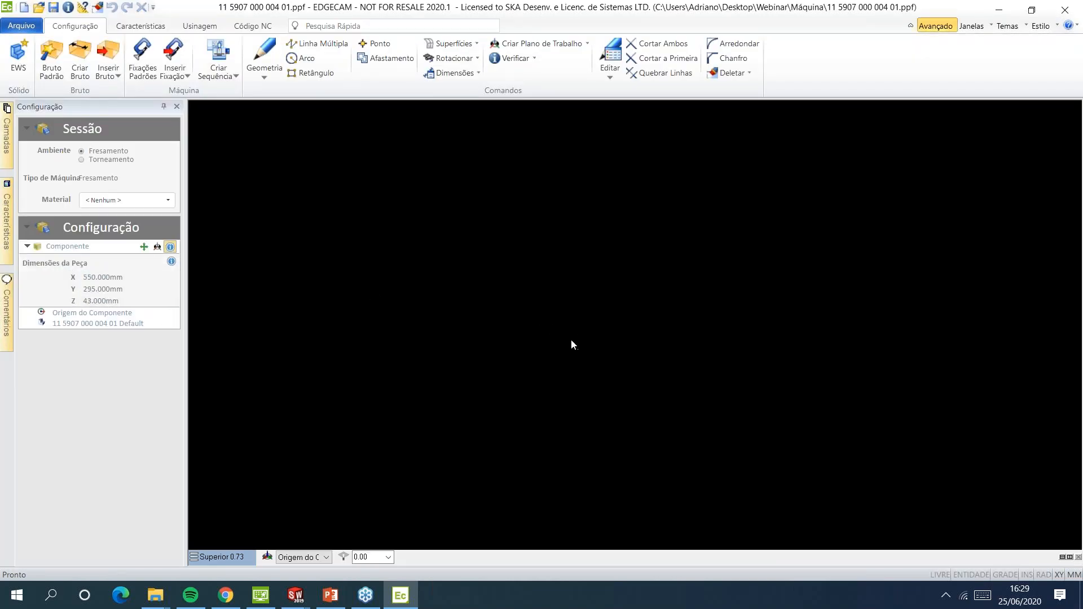
Try to restore the black model display using the Isométrica view and the SP_Sketch1 work plane
{"action": "middle_click_drag", "start_coordinate": [570, 330], "coordinate": [558, 268]}
{"action": "left_click", "coordinate": [240, 556]}
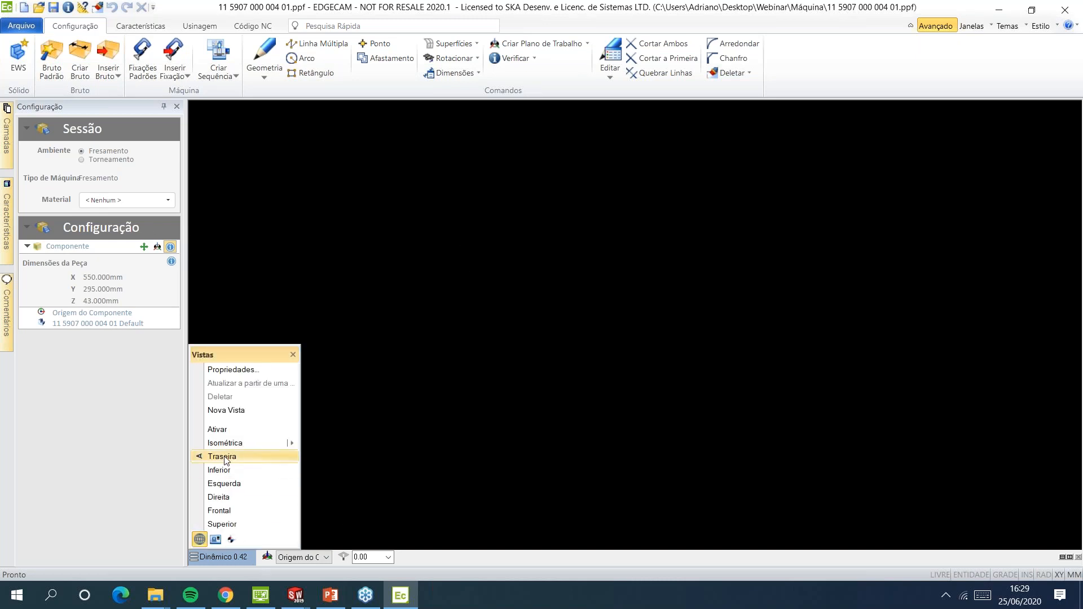
{"action": "left_click", "coordinate": [246, 441]}
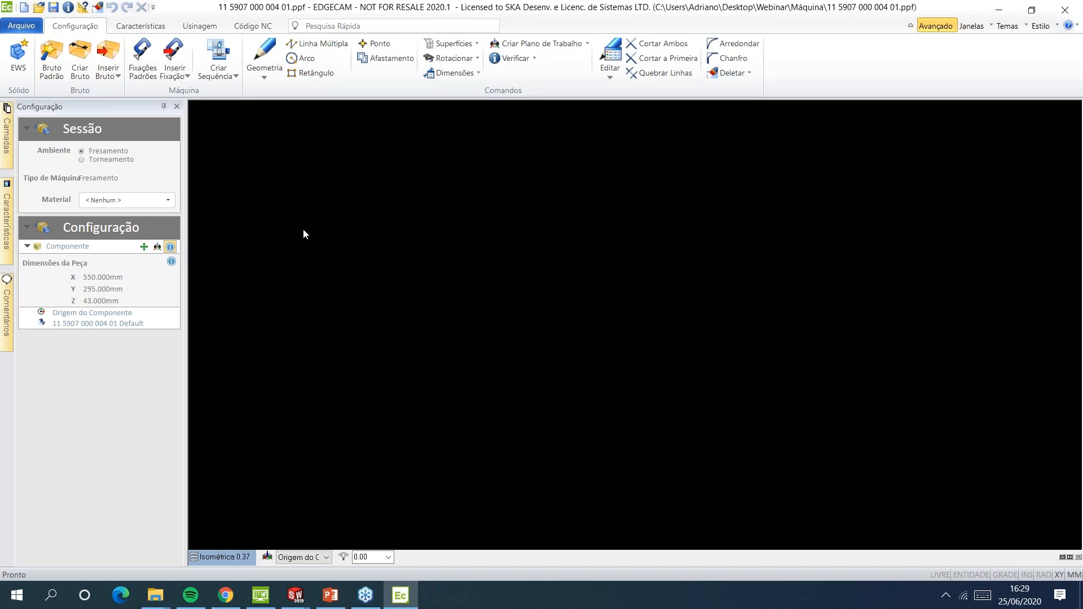
{"action": "left_click", "coordinate": [305, 557]}
{"action": "left_click", "coordinate": [294, 508]}
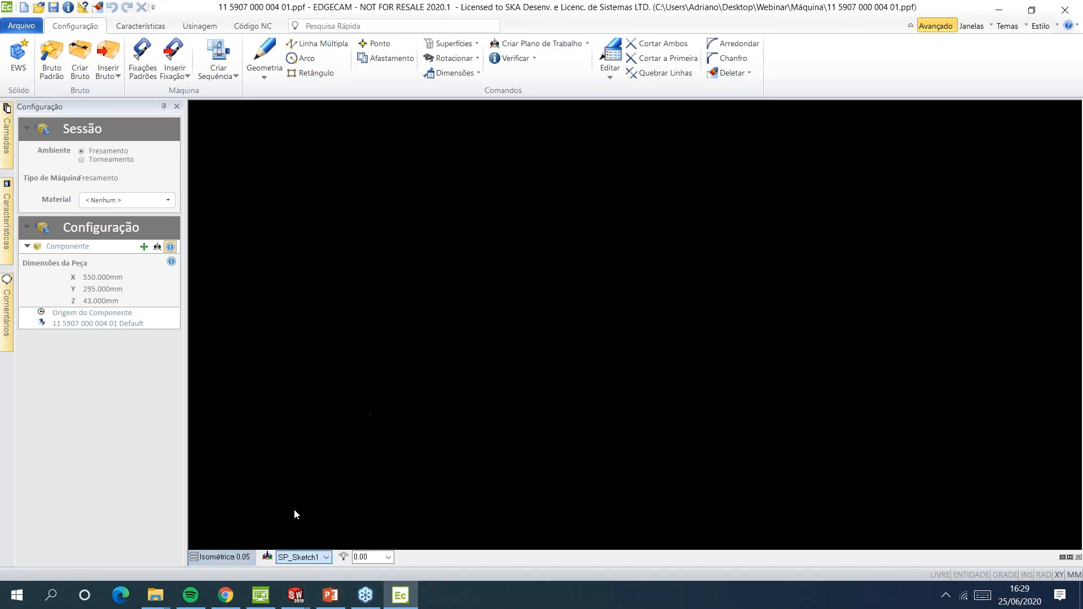
{"action": "left_click", "coordinate": [222, 557]}
{"action": "left_click", "coordinate": [223, 511]}
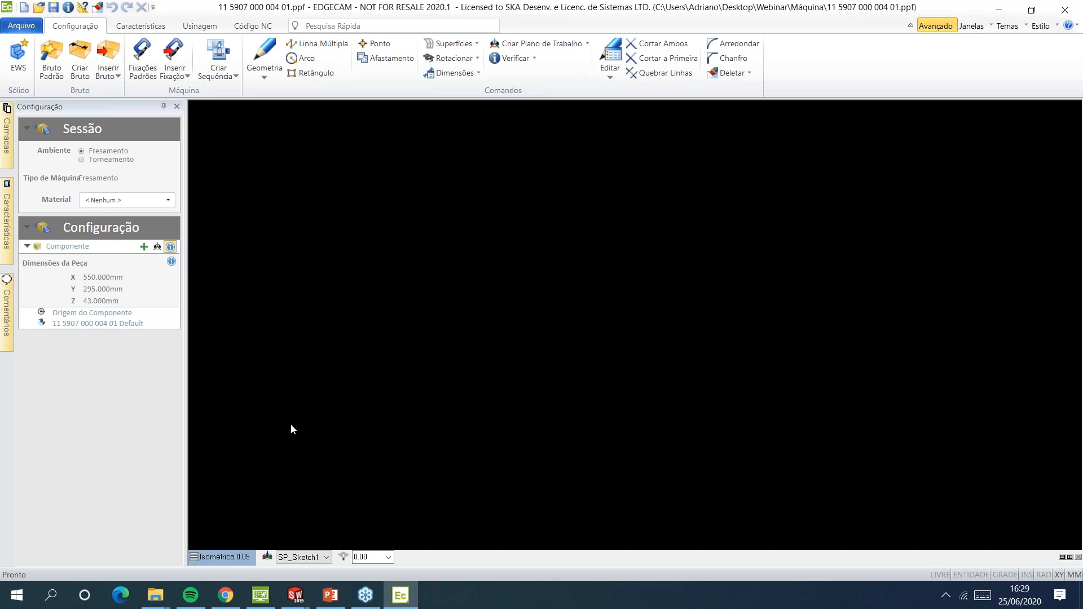
Start a new empty session, switch to the SOLIDWORKS plate part, close Edgecam, and load the part into Edgecam again
{"action": "left_click", "coordinate": [24, 8]}
{"action": "left_click", "coordinate": [562, 330]}
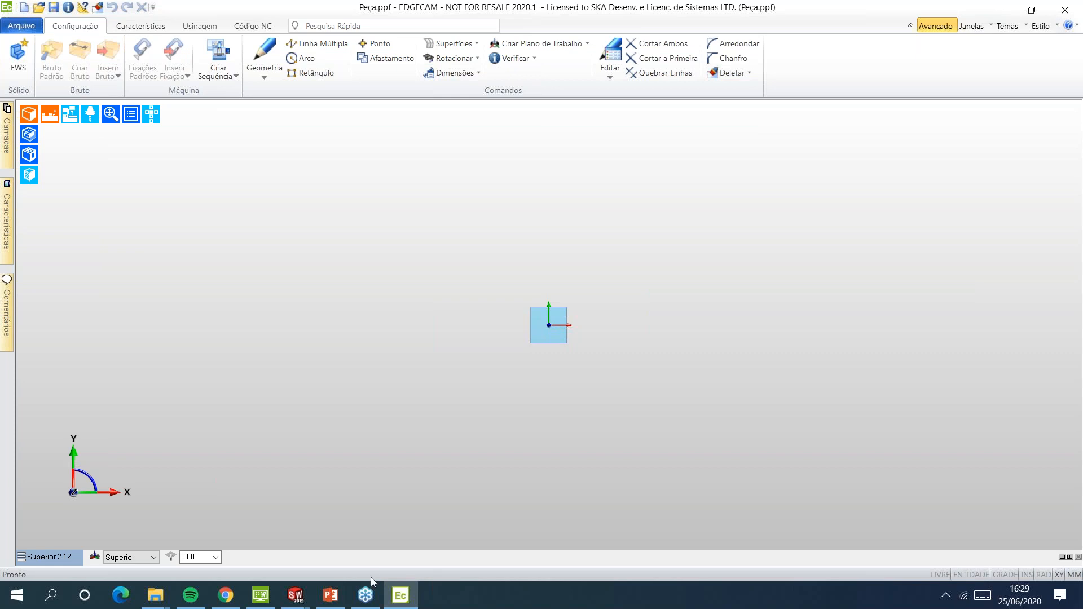
{"action": "left_click", "coordinate": [295, 596]}
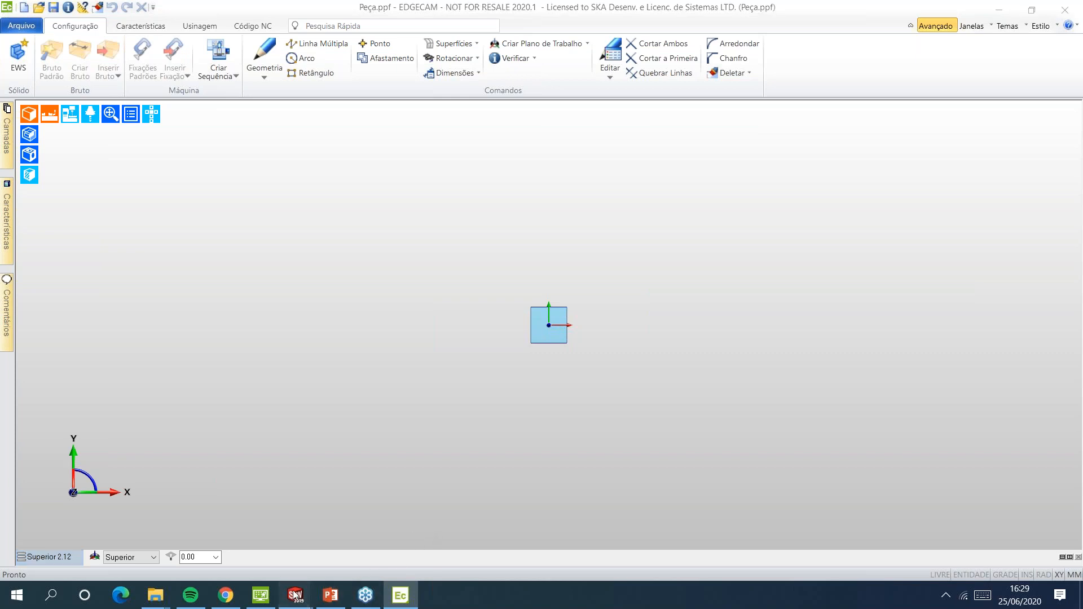
{"action": "left_click", "coordinate": [499, 528]}
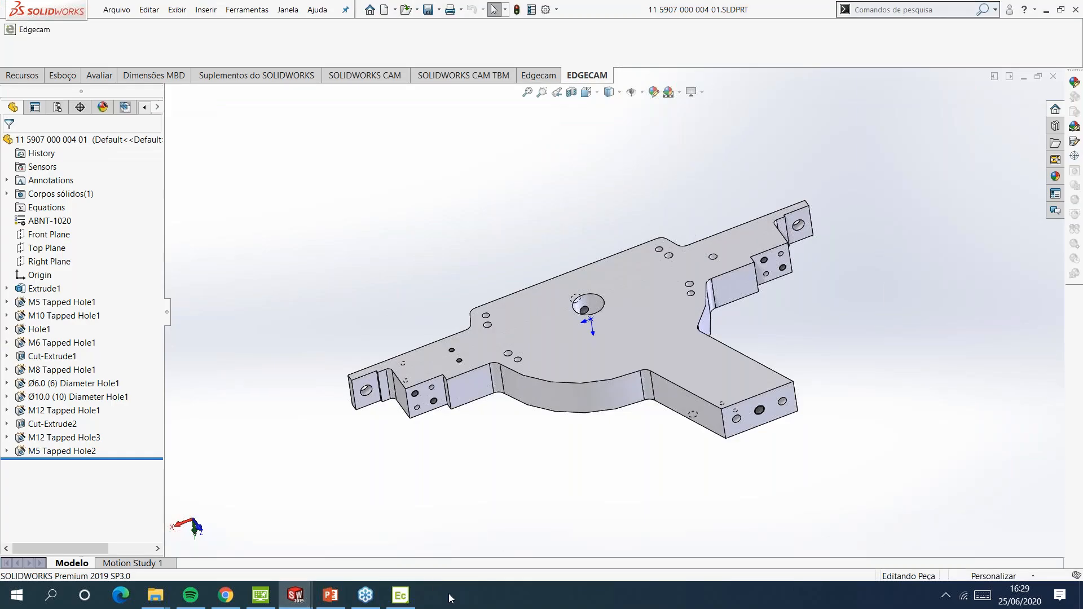
{"action": "right_click", "coordinate": [400, 592]}
{"action": "left_click", "coordinate": [404, 567]}
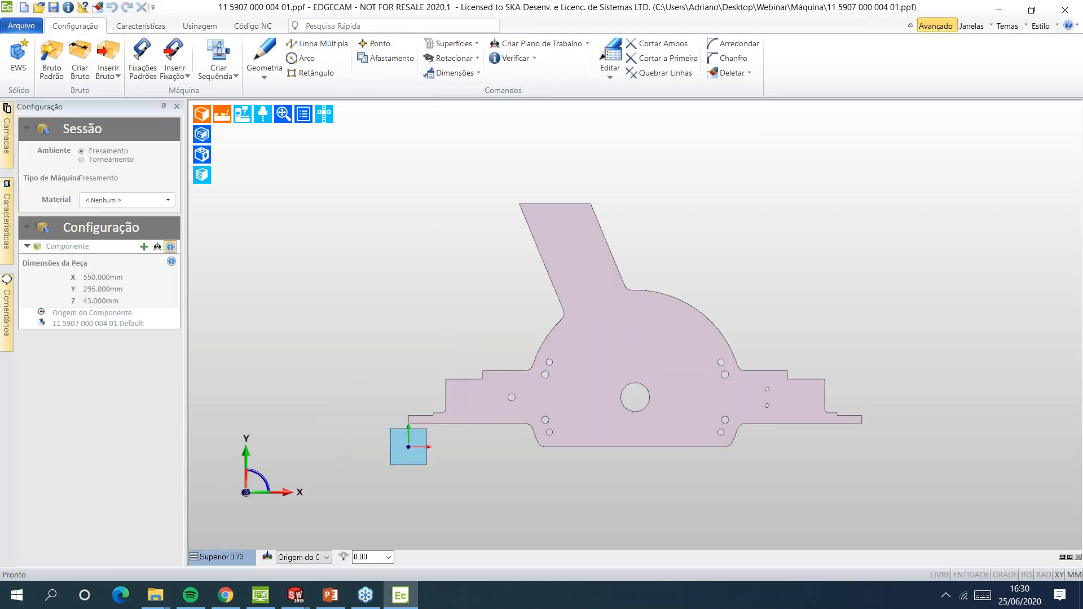
Create a milling sequence with machine Sample Mill Vertical mm.mcp and tool kit Novo Kit de Ferramenta.3, using automatic component setup
{"action": "middle_click_drag", "start_coordinate": [552, 346], "coordinate": [426, 207]}
{"action": "left_click", "coordinate": [220, 47]}
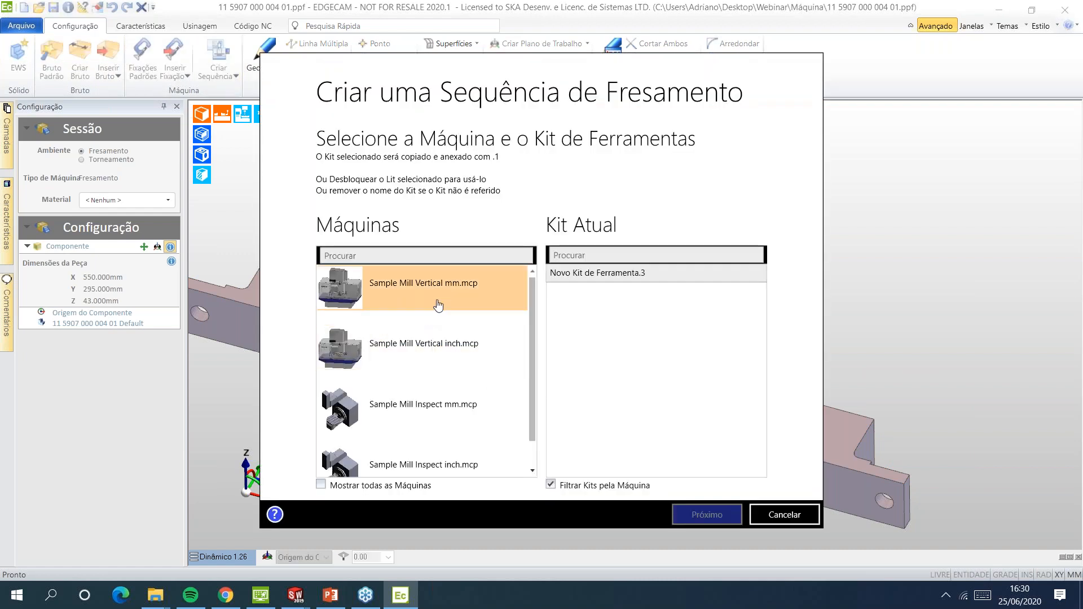
{"action": "left_click", "coordinate": [444, 303]}
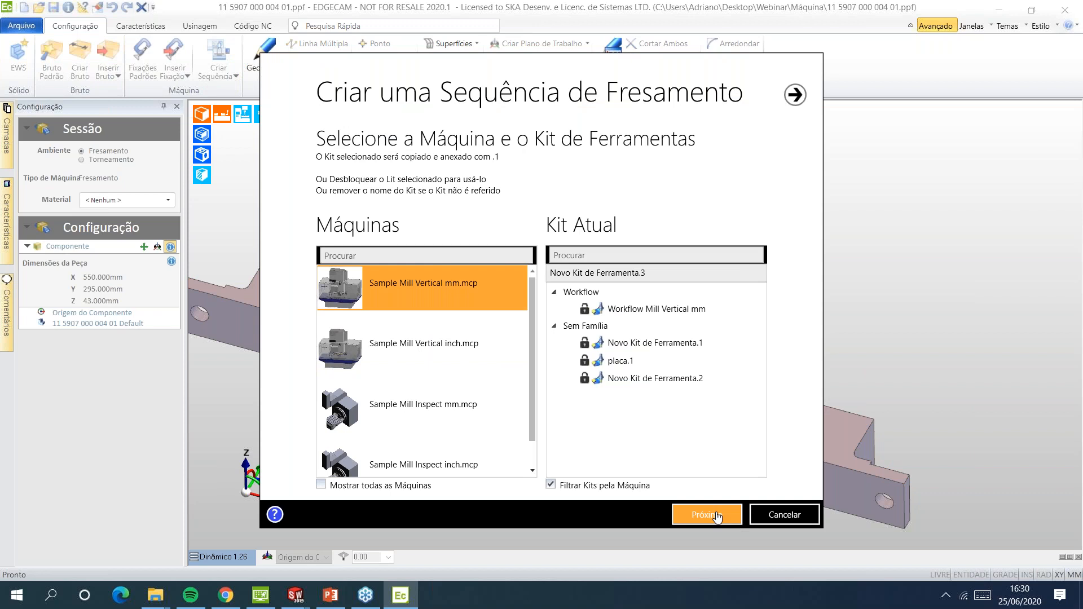
{"action": "left_click", "coordinate": [706, 514]}
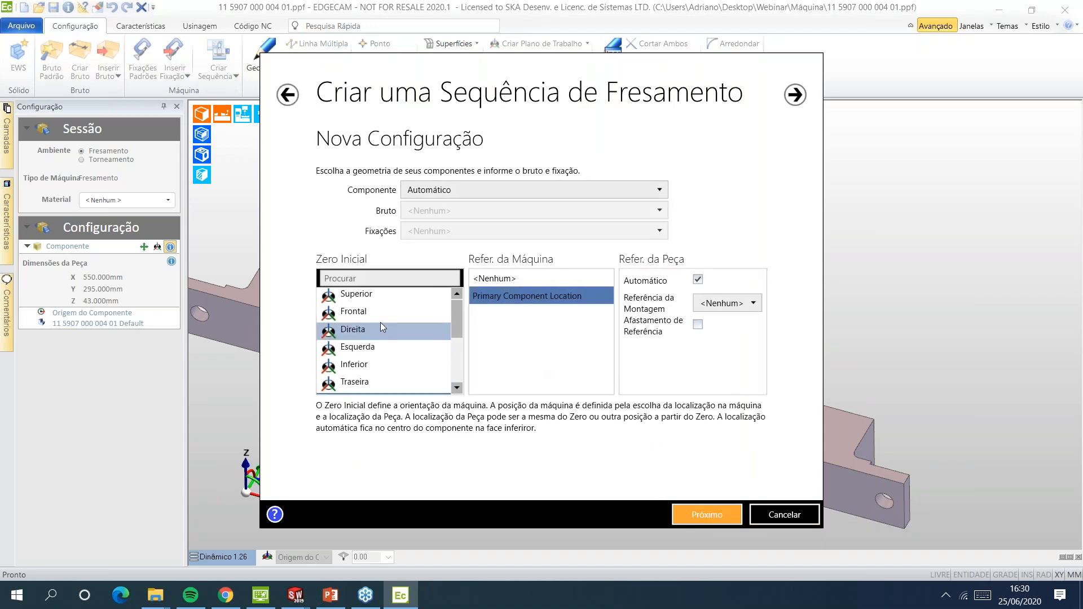
{"action": "left_click", "coordinate": [731, 519]}
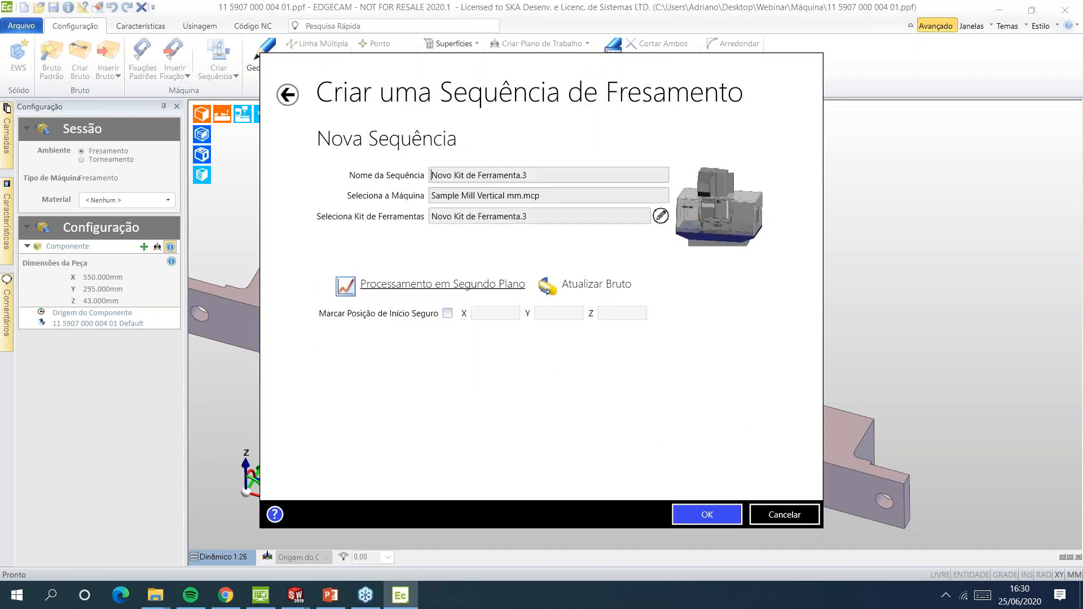
{"action": "left_click", "coordinate": [705, 515]}
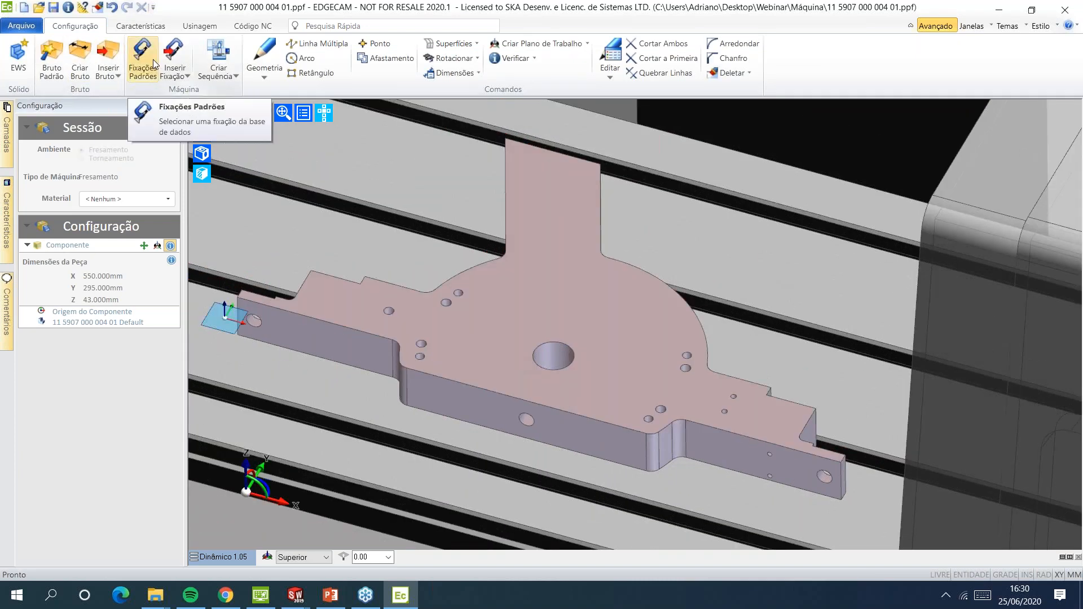
Run feature finding for vertical holes only, checking the maximum diameter in the drilling options
{"action": "left_click", "coordinate": [135, 27]}
{"action": "left_click", "coordinate": [63, 57]}
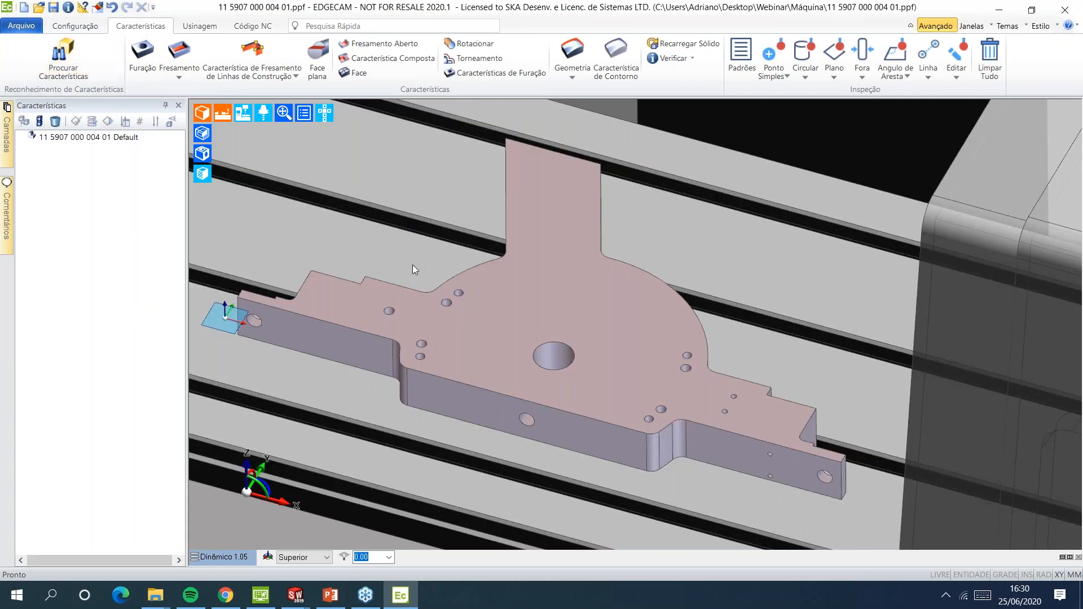
{"action": "left_click", "coordinate": [479, 383]}
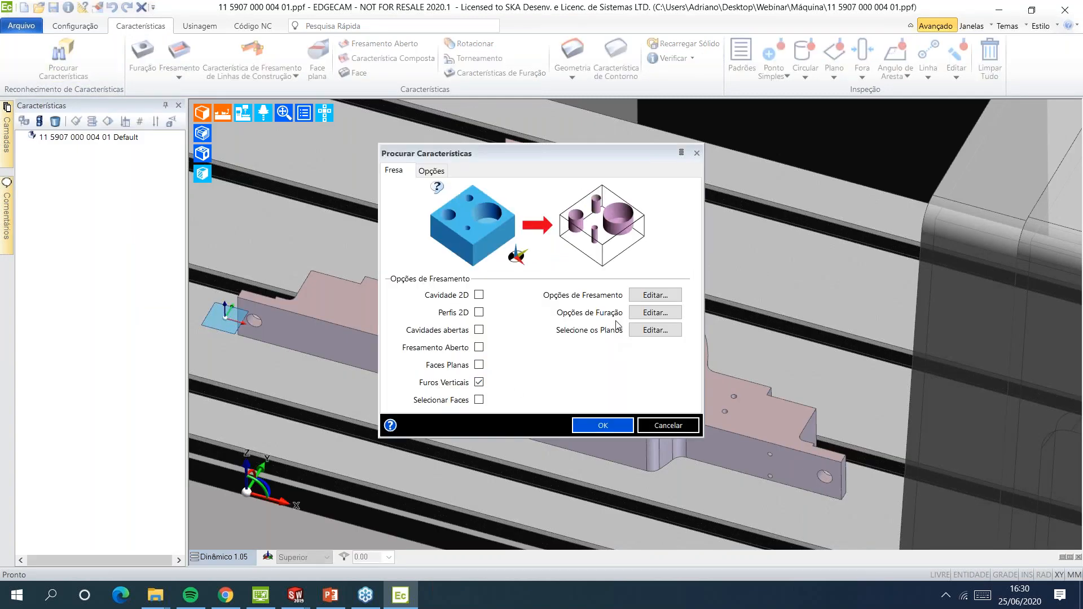
{"action": "left_click", "coordinate": [654, 312]}
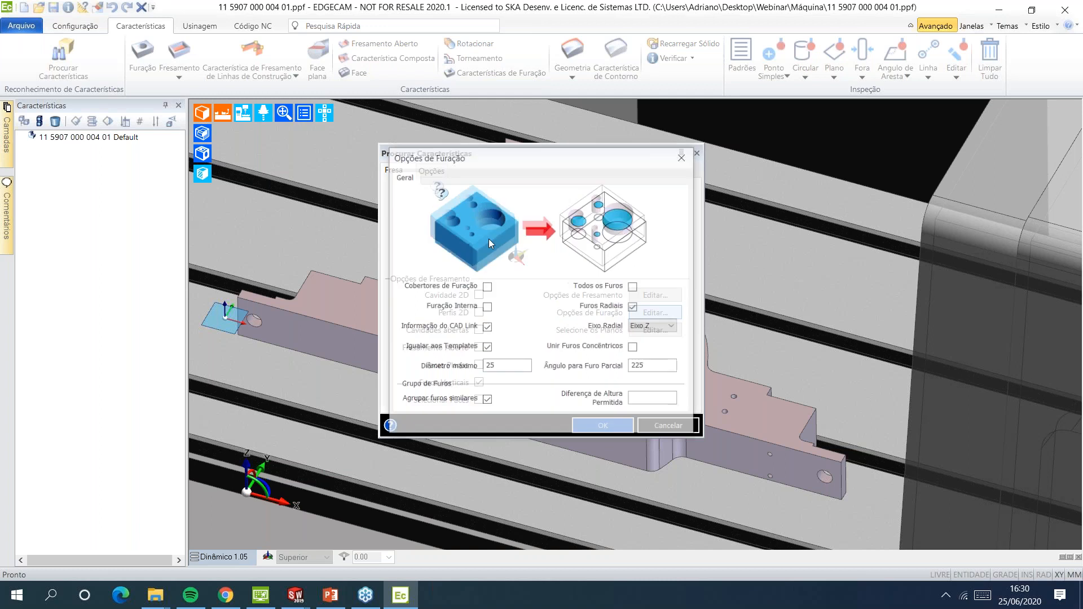
{"action": "left_click", "coordinate": [500, 363]}
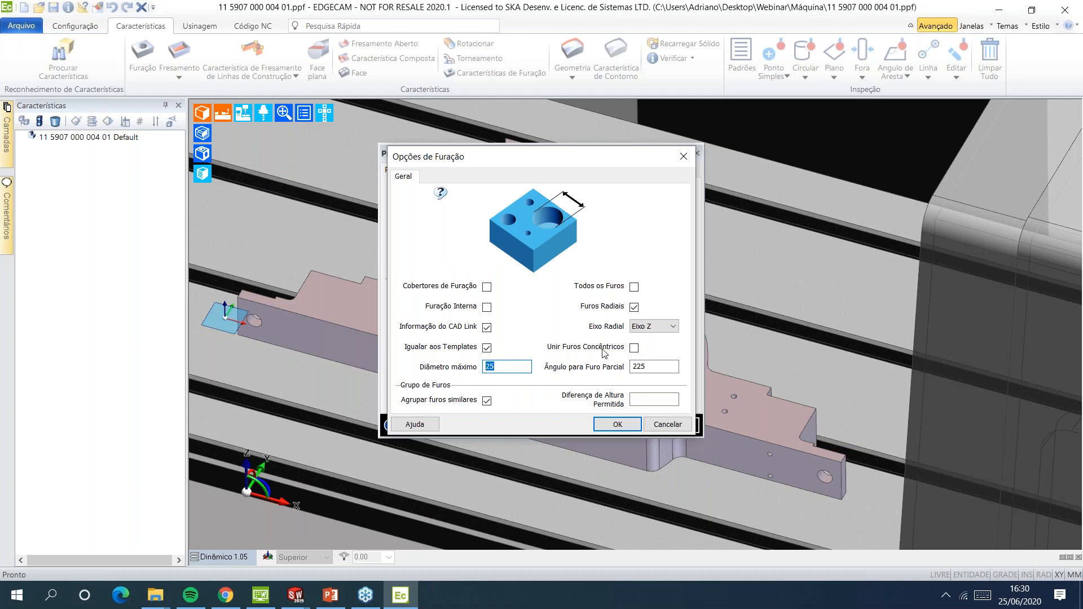
{"action": "mouse_move", "coordinate": [604, 353]}
{"action": "left_click", "coordinate": [616, 427]}
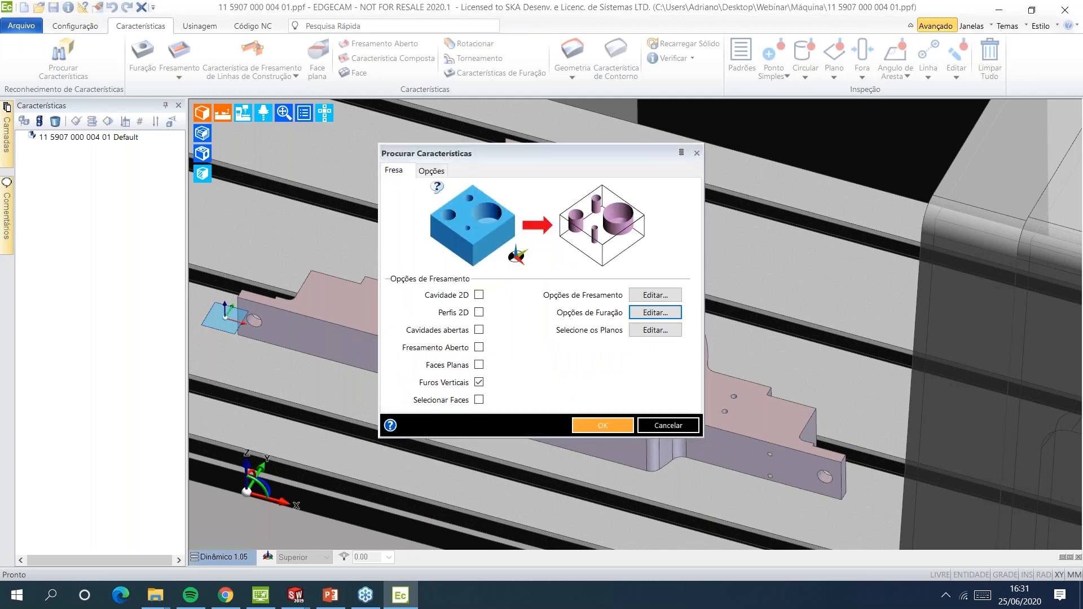
{"action": "left_click", "coordinate": [602, 425]}
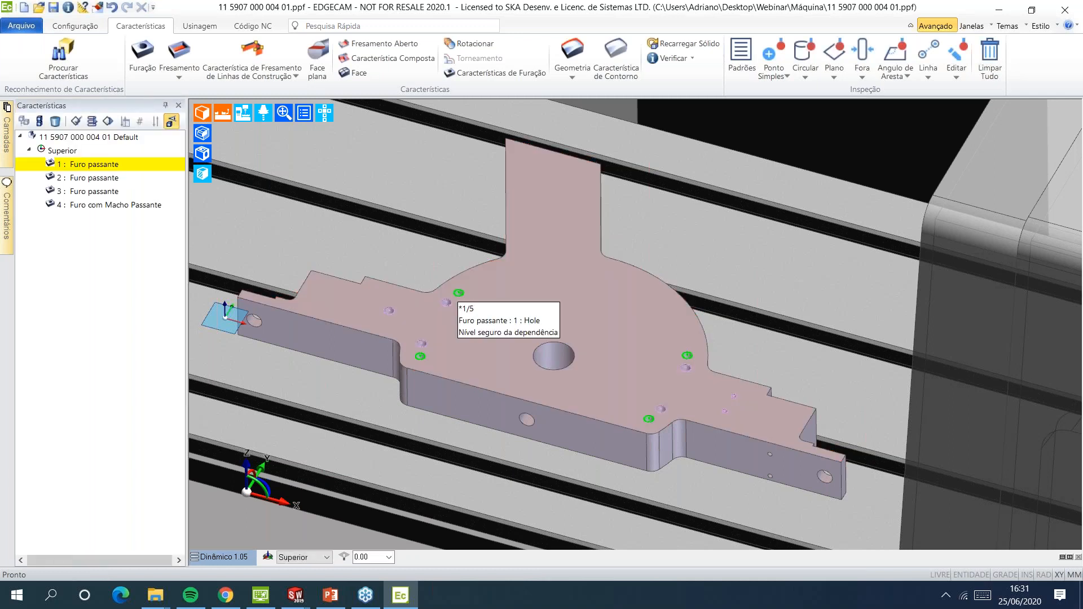
Try turning on threading with the ISO standard for through-hole feature 1 and browse its nominal thread sizes
{"action": "double_click", "coordinate": [458, 293]}
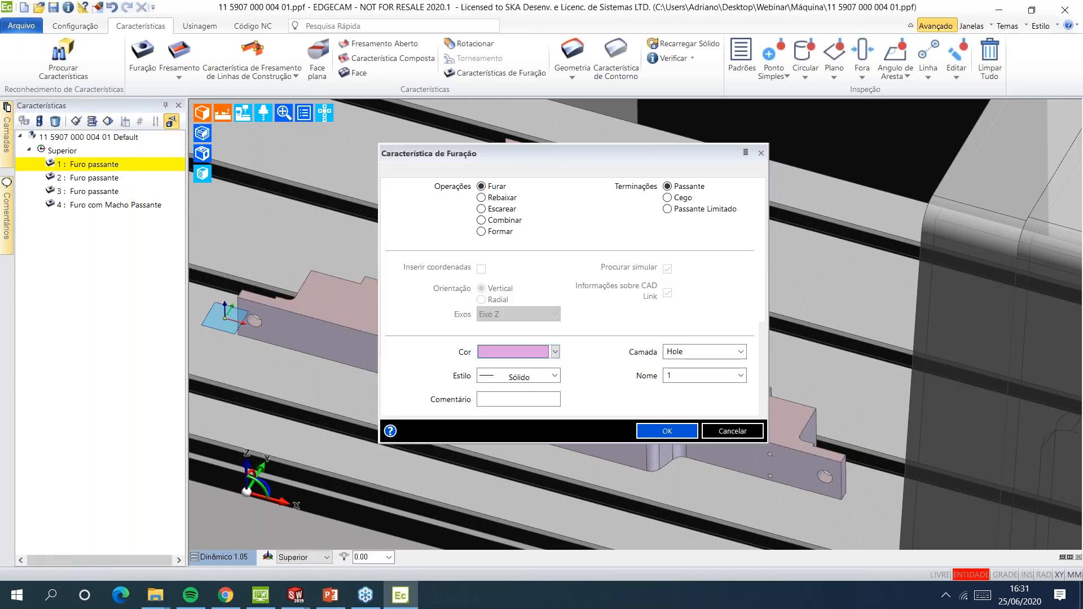
{"action": "left_click", "coordinate": [469, 176]}
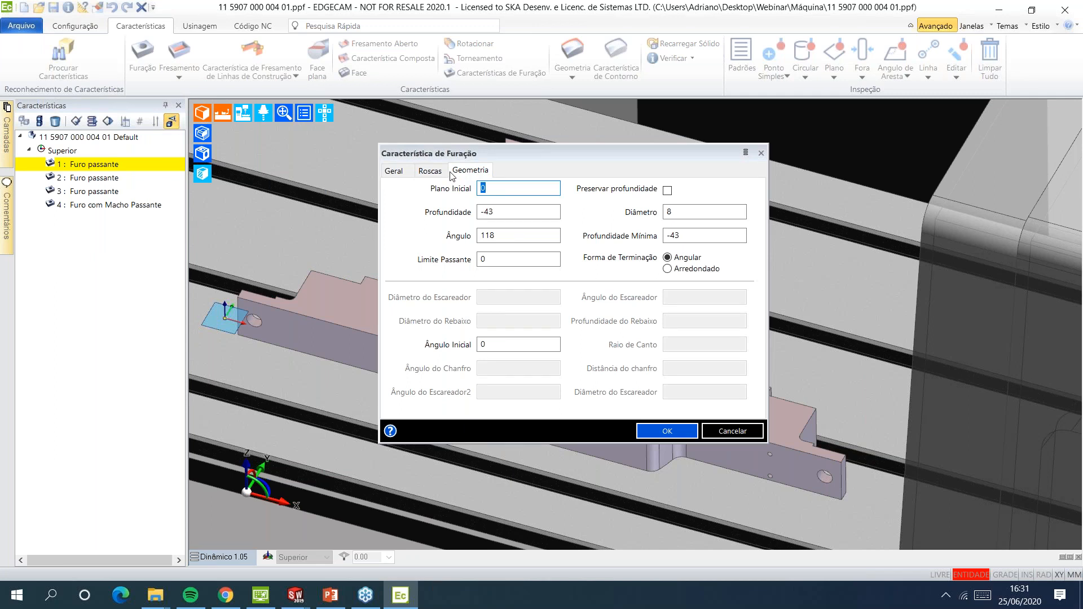
{"action": "left_click", "coordinate": [428, 175]}
{"action": "left_click", "coordinate": [481, 191]}
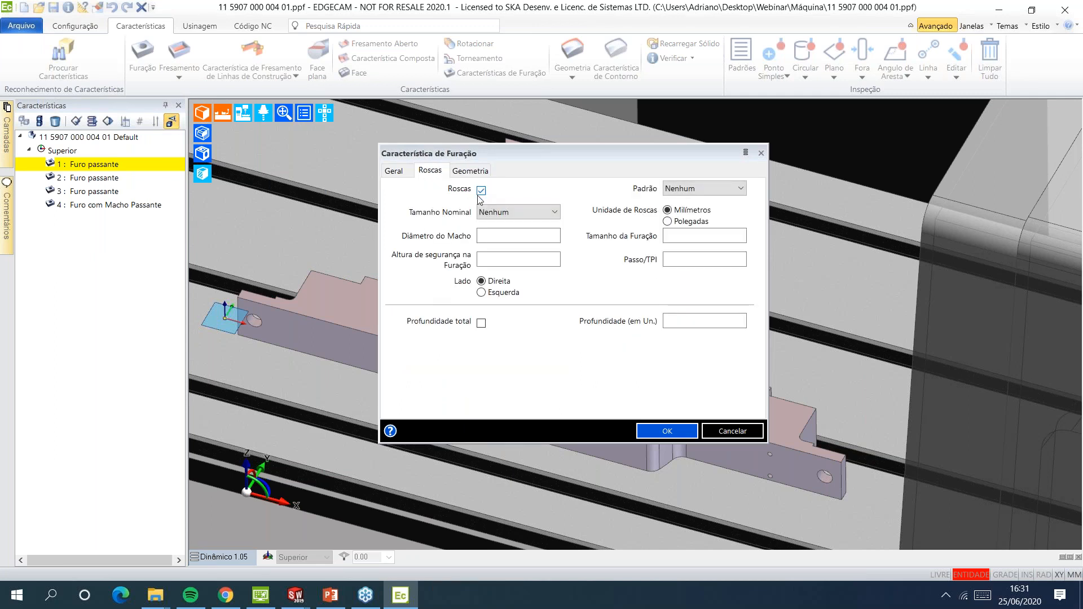
{"action": "left_click", "coordinate": [704, 192]}
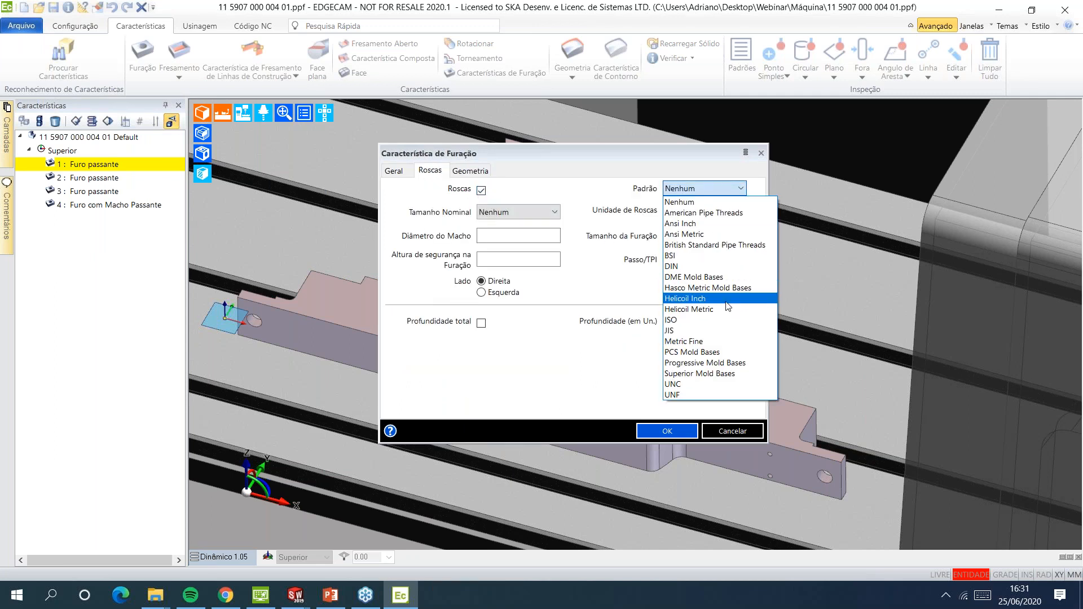
{"action": "left_click", "coordinate": [688, 319]}
{"action": "left_click", "coordinate": [501, 213]}
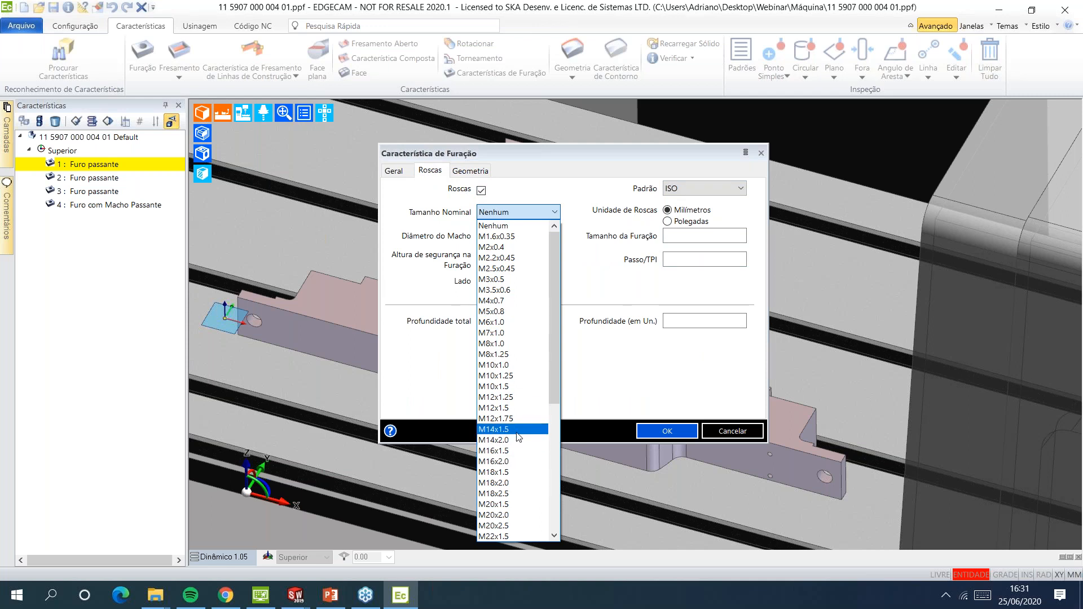
{"action": "left_click", "coordinate": [481, 192]}
{"action": "left_click", "coordinate": [481, 190]}
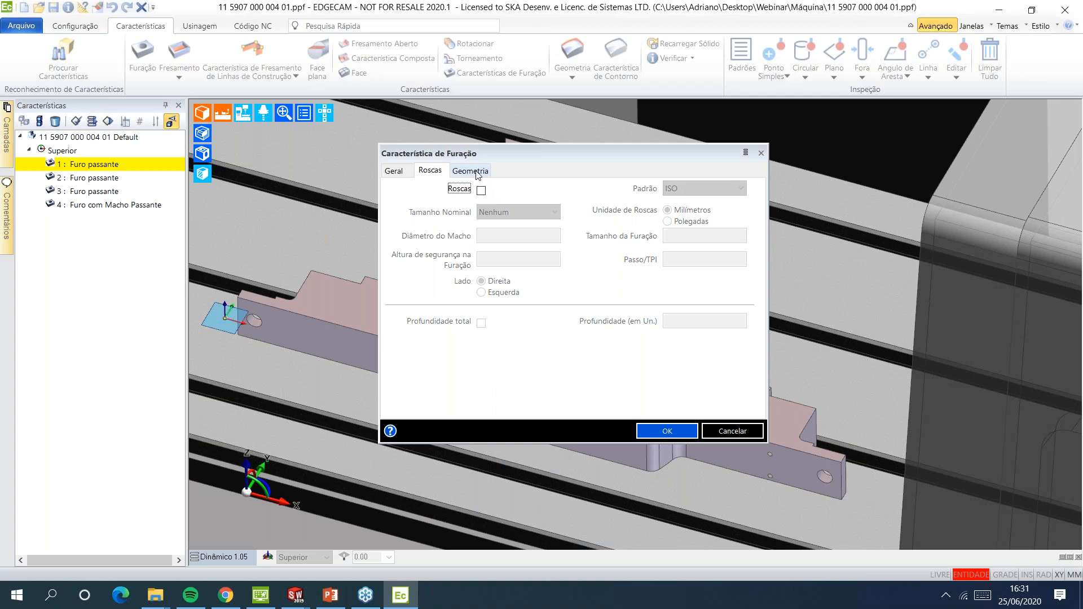
Try changing through-hole feature 1 to a countersink operation (Escarear) with a countersink diameter of 20, discarding the edit
{"action": "left_click", "coordinate": [468, 171]}
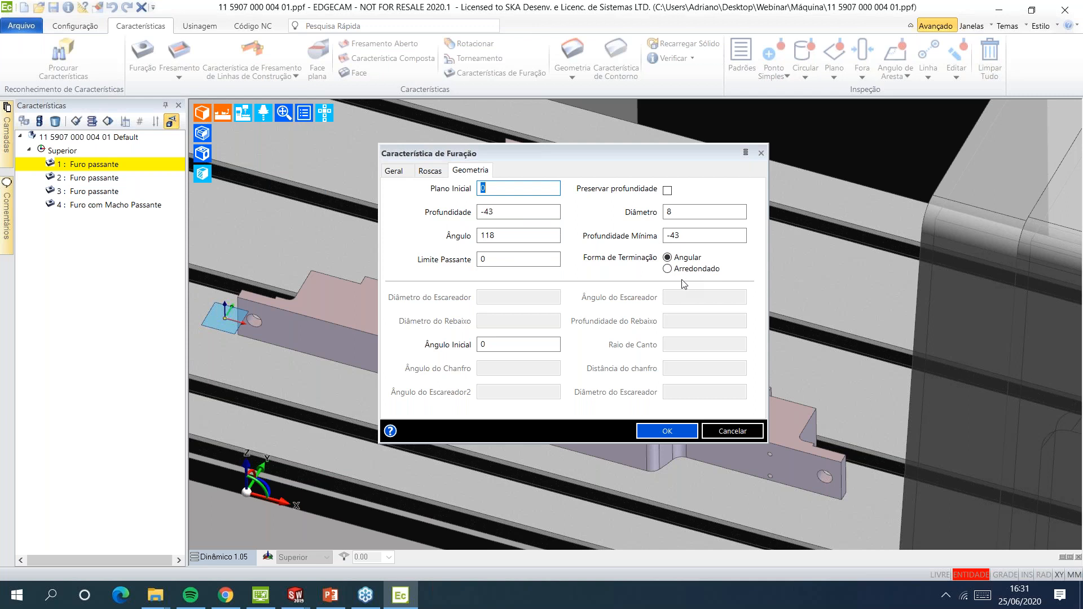
{"action": "left_click", "coordinate": [400, 171]}
{"action": "left_click", "coordinate": [504, 201]}
{"action": "left_click", "coordinate": [470, 170]}
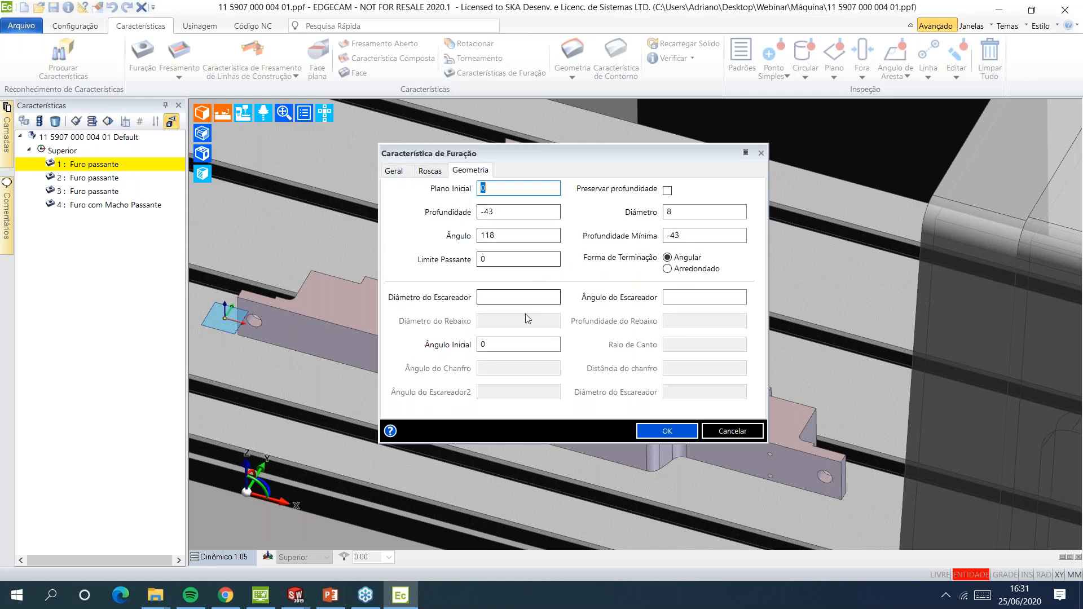
{"action": "left_click", "coordinate": [534, 297]}
{"action": "type", "text": "20"}
{"action": "left_click", "coordinate": [732, 431]}
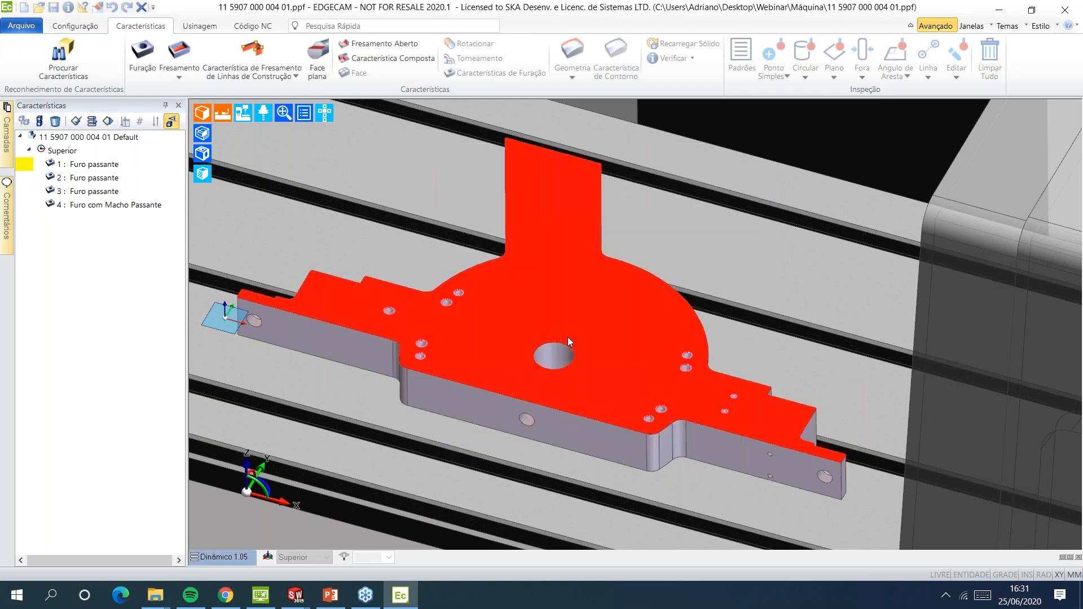
Switch to machining mode and check the diameter and depth in the geometry settings of through-hole feature 1
{"action": "left_click", "coordinate": [200, 26]}
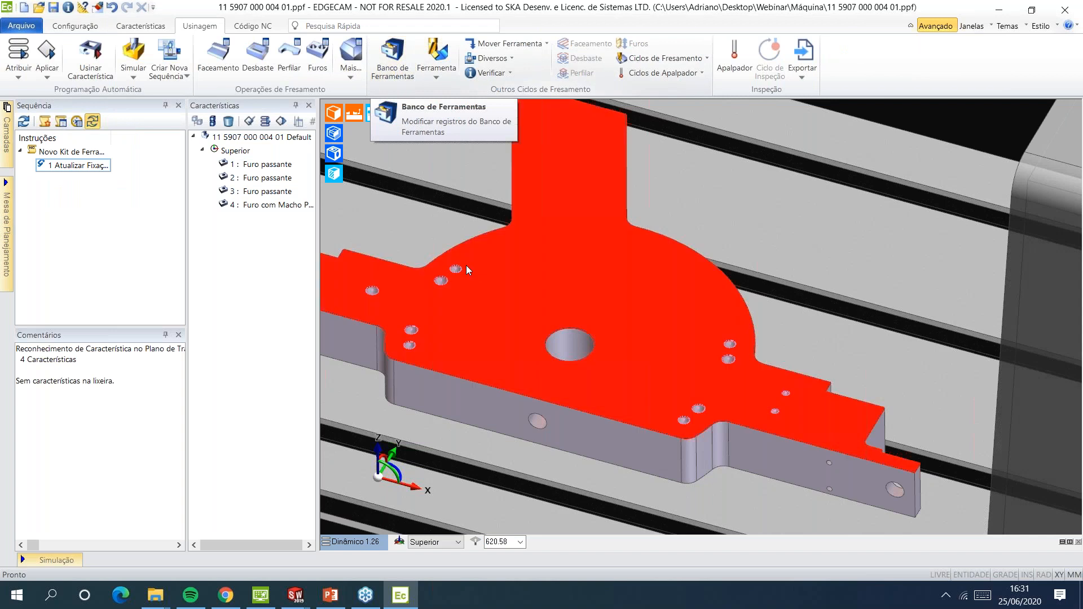
{"action": "left_click", "coordinate": [456, 270]}
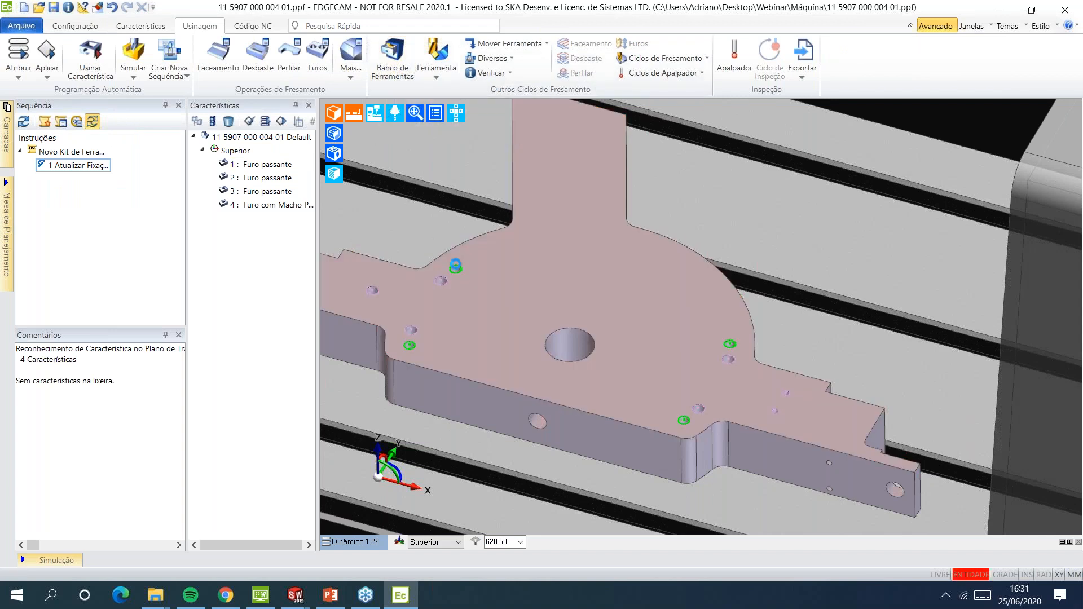
{"action": "double_click", "coordinate": [456, 270]}
{"action": "left_click", "coordinate": [404, 91]}
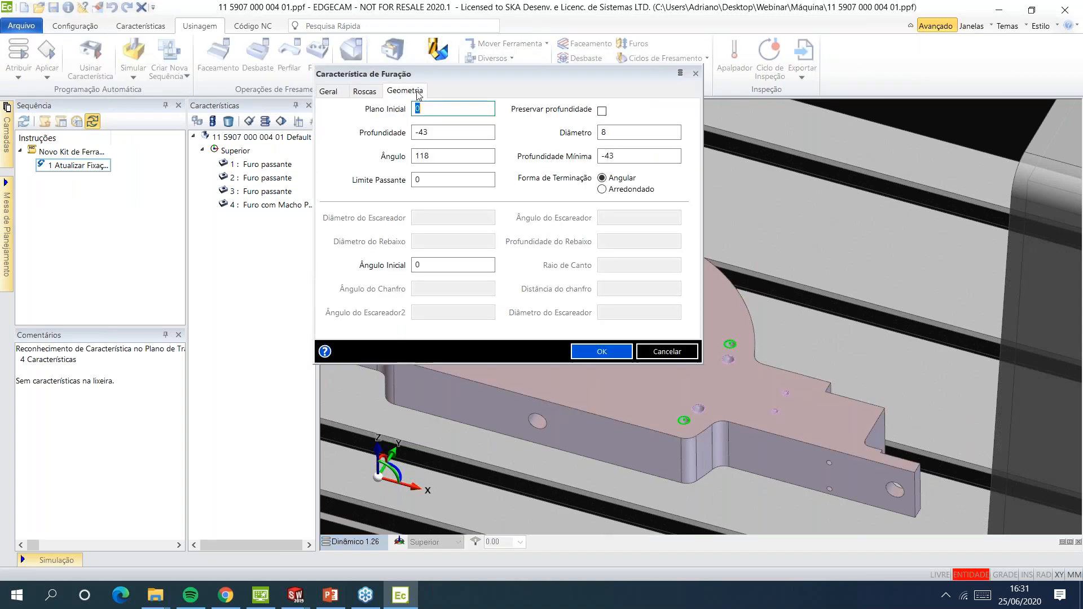
{"action": "left_click", "coordinate": [666, 351]}
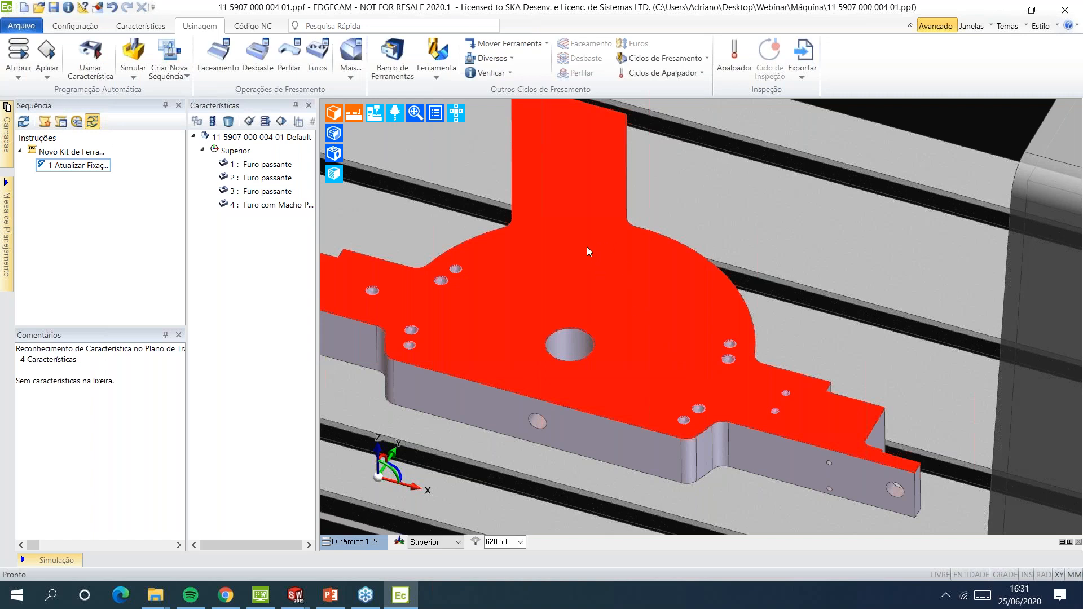
Load the 8.0 mm Jobber Drill from the tool store into the milling sequence
{"action": "left_click", "coordinate": [393, 57]}
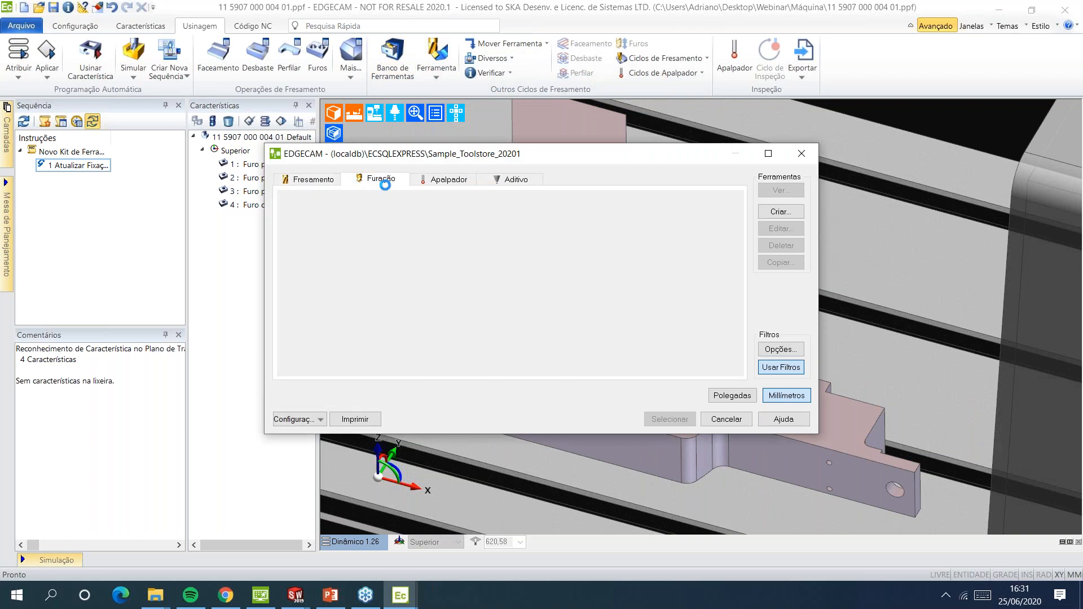
{"action": "left_click", "coordinate": [284, 397]}
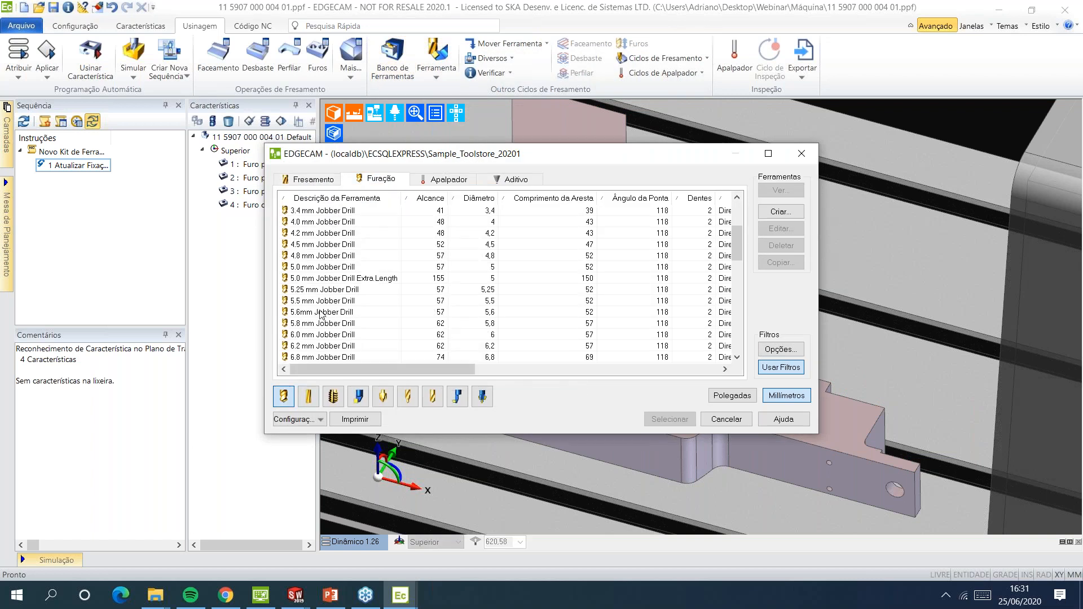
{"action": "scroll", "coordinate": [325, 311], "scroll_direction": "down", "scroll_amount": 3}
{"action": "scroll", "coordinate": [346, 225], "scroll_direction": "up", "scroll_amount": 2}
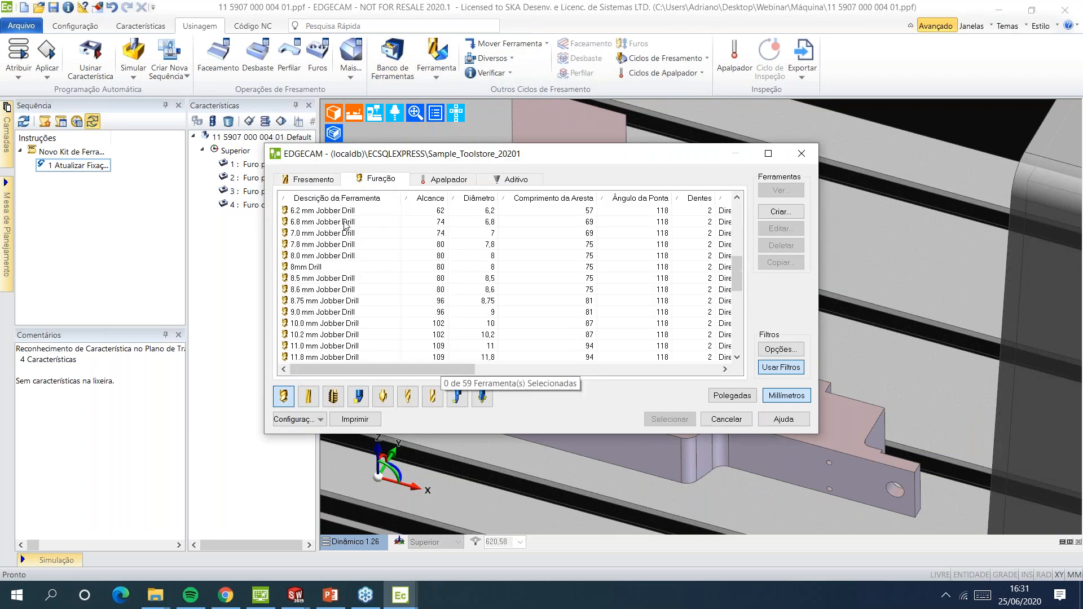
{"action": "left_click", "coordinate": [343, 256]}
{"action": "left_click", "coordinate": [677, 420]}
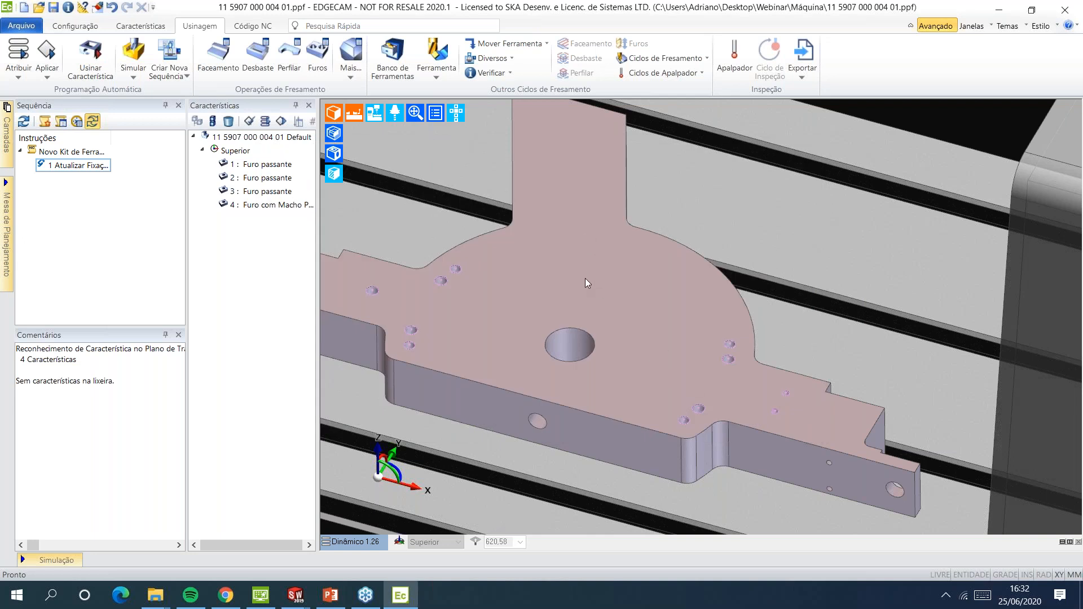
{"action": "left_click", "coordinate": [569, 252]}
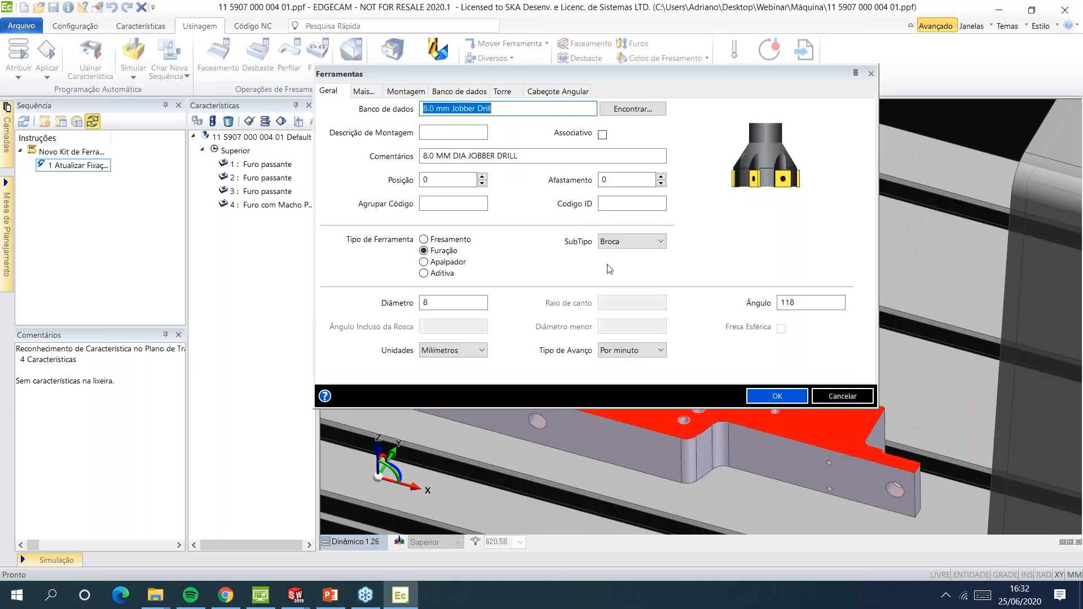
{"action": "left_click", "coordinate": [776, 395]}
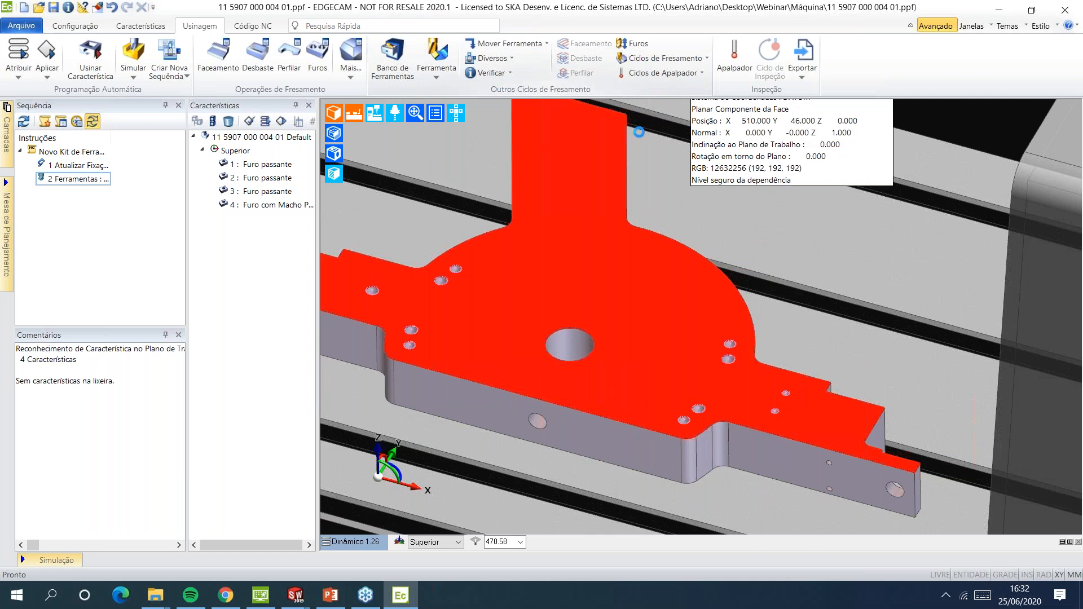
Start a Furação drilling cycle and assign the holes of through-hole feature 1 to it
{"action": "right_click", "coordinate": [628, 131]}
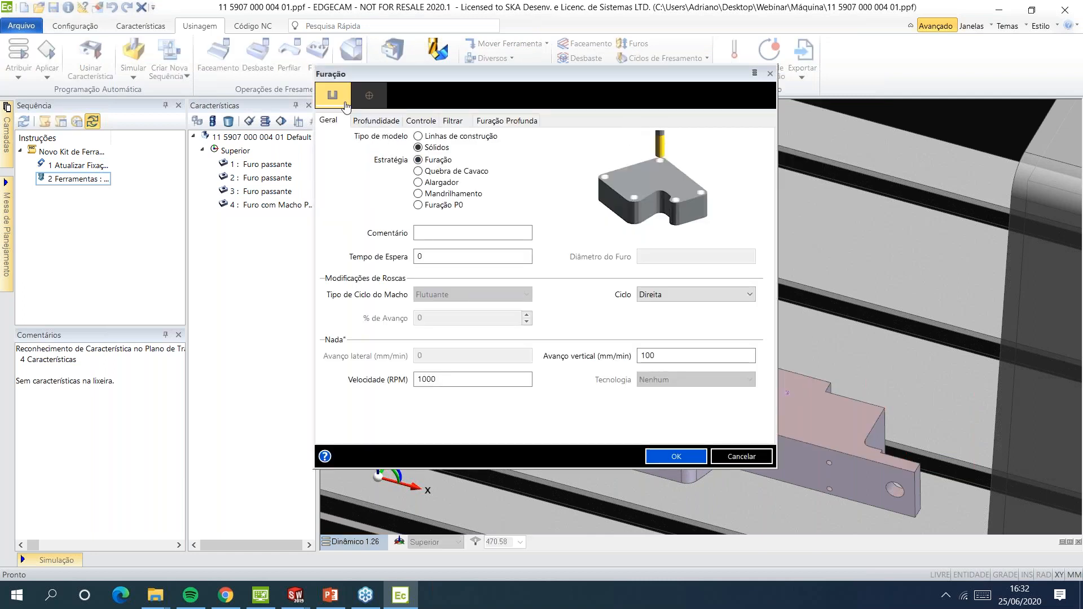
{"action": "left_click", "coordinate": [343, 102]}
{"action": "left_click", "coordinate": [455, 269]}
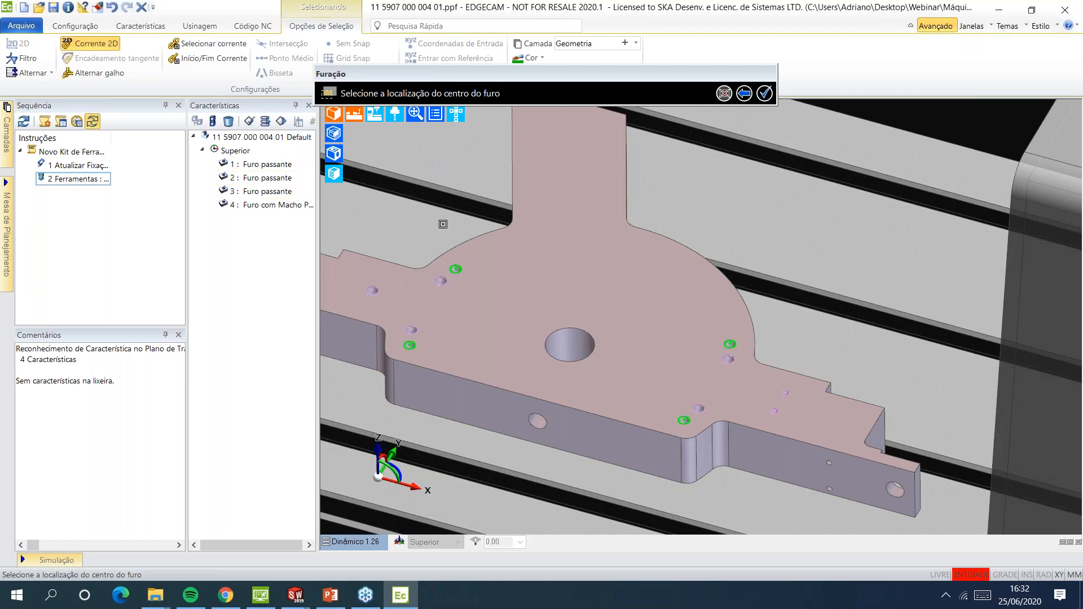
{"action": "right_click", "coordinate": [443, 224]}
Set the drilling cycle's depth to 2 and its cut increment to 10, and generate the operation
{"action": "left_click", "coordinate": [377, 120]}
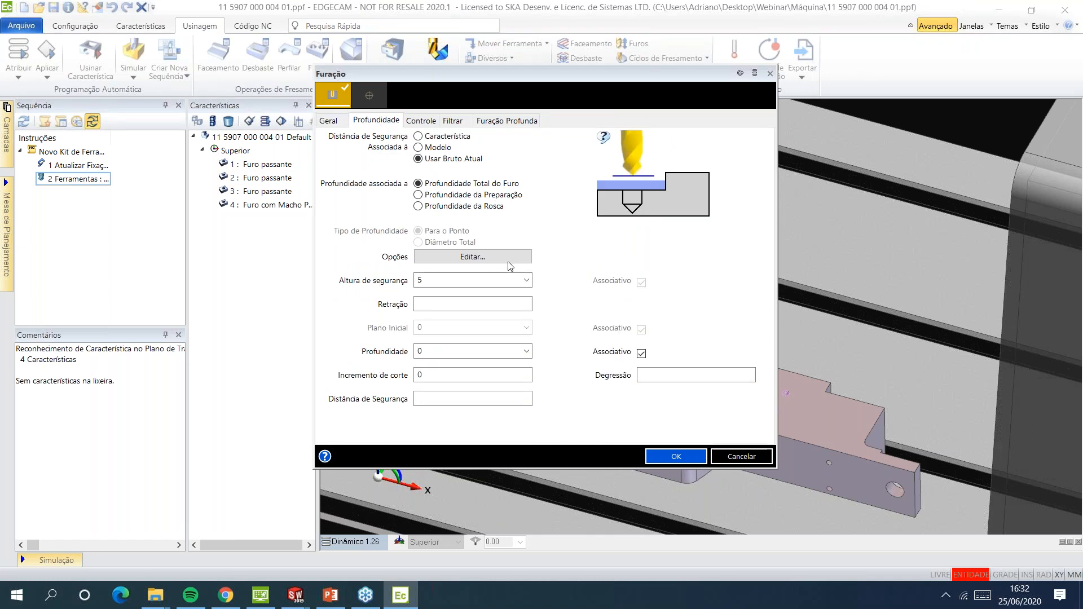
{"action": "left_click", "coordinate": [429, 351]}
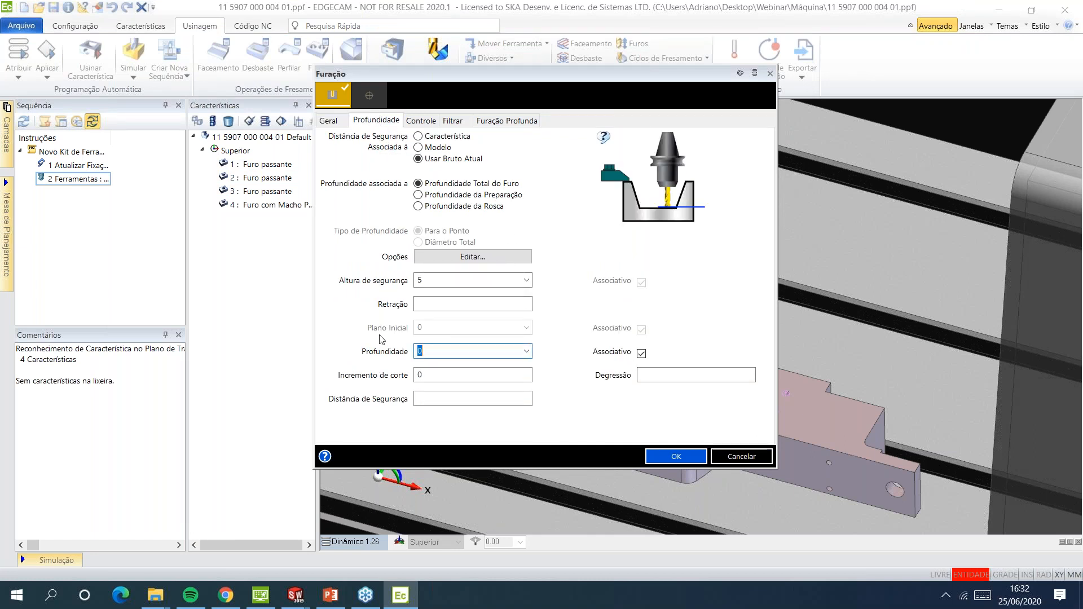
{"action": "type", "text": "2"}
{"action": "key", "text": "Tab"}
{"action": "key", "text": "BackSpace"}
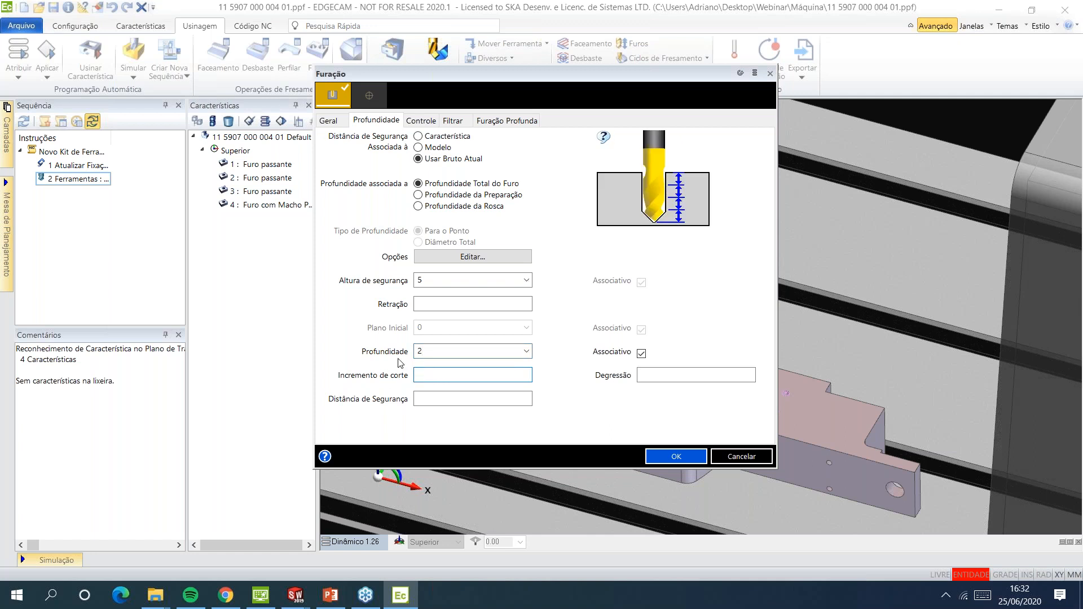
{"action": "type", "text": "10"}
{"action": "left_click", "coordinate": [335, 122]}
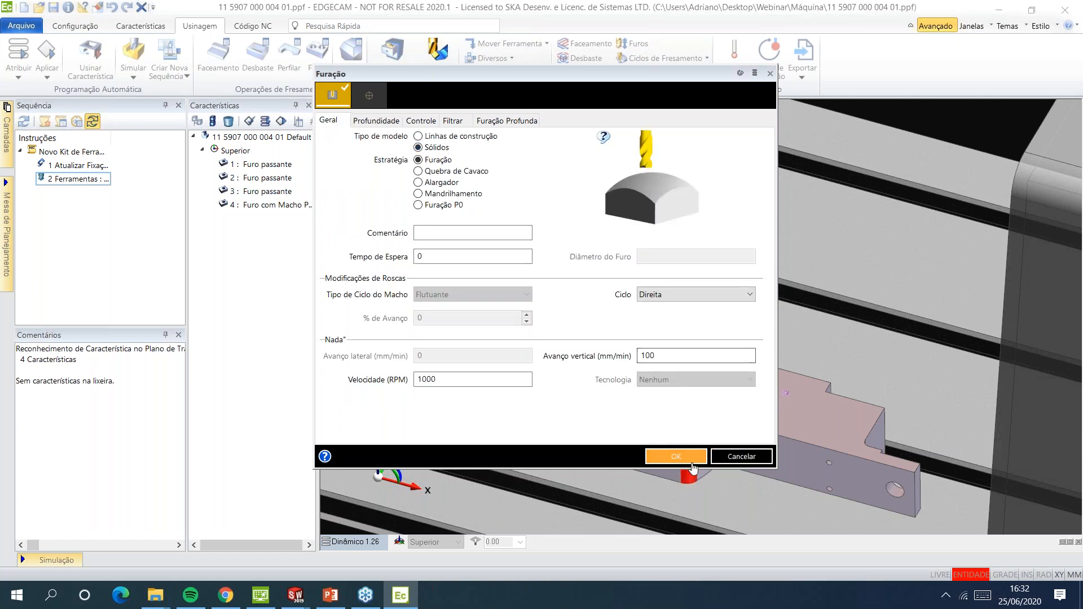
{"action": "left_click", "coordinate": [676, 456]}
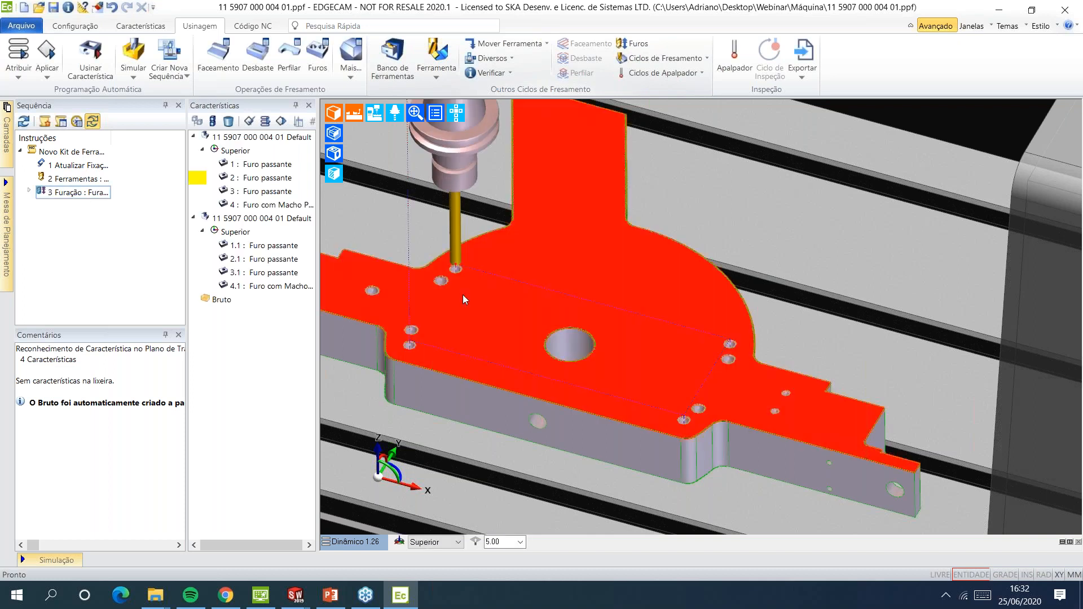
Duplicate the drilling operation and edit the copy to drill the neighbouring groups of through holes
{"action": "scroll", "coordinate": [438, 274], "scroll_direction": "down", "scroll_amount": 1}
{"action": "double_click", "coordinate": [104, 195]}
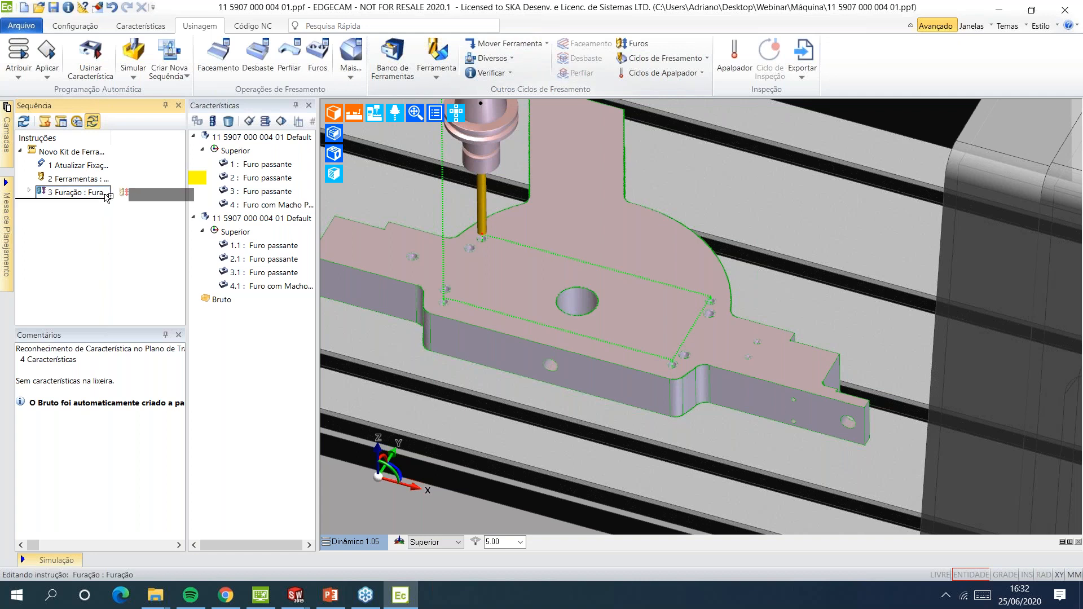
{"action": "double_click", "coordinate": [99, 206]}
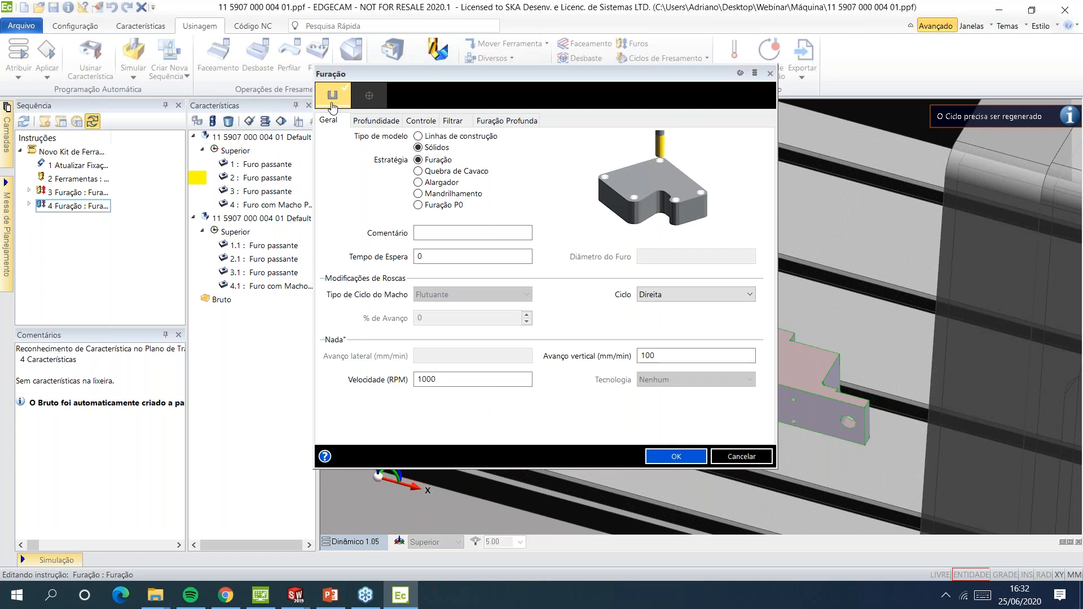
{"action": "left_click", "coordinate": [330, 101]}
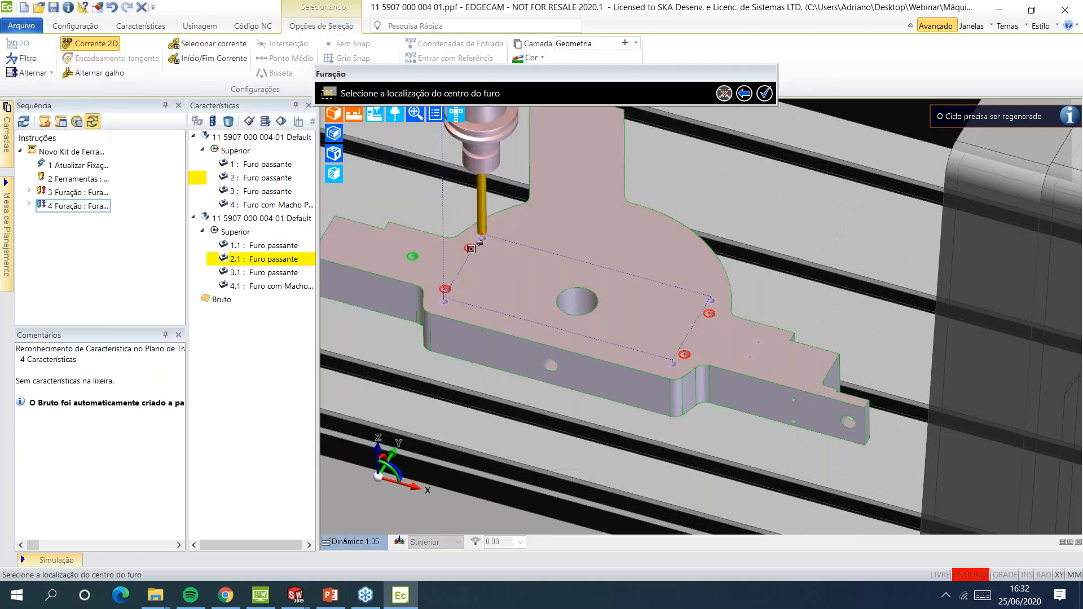
{"action": "right_click", "coordinate": [444, 214]}
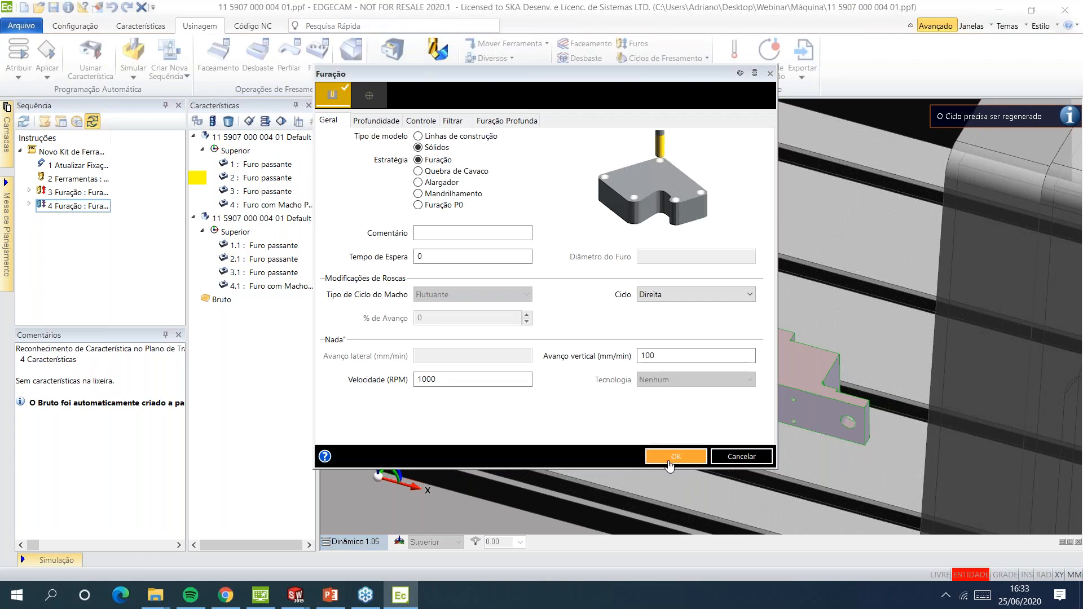
{"action": "left_click", "coordinate": [668, 458]}
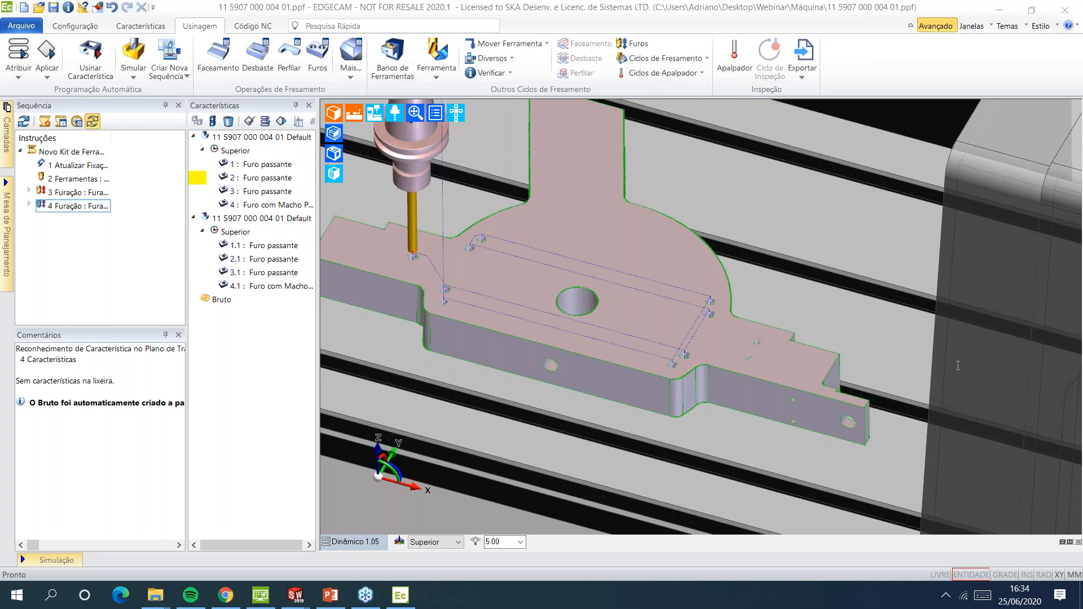
{"action": "mouse_move", "coordinate": [588, 301]}
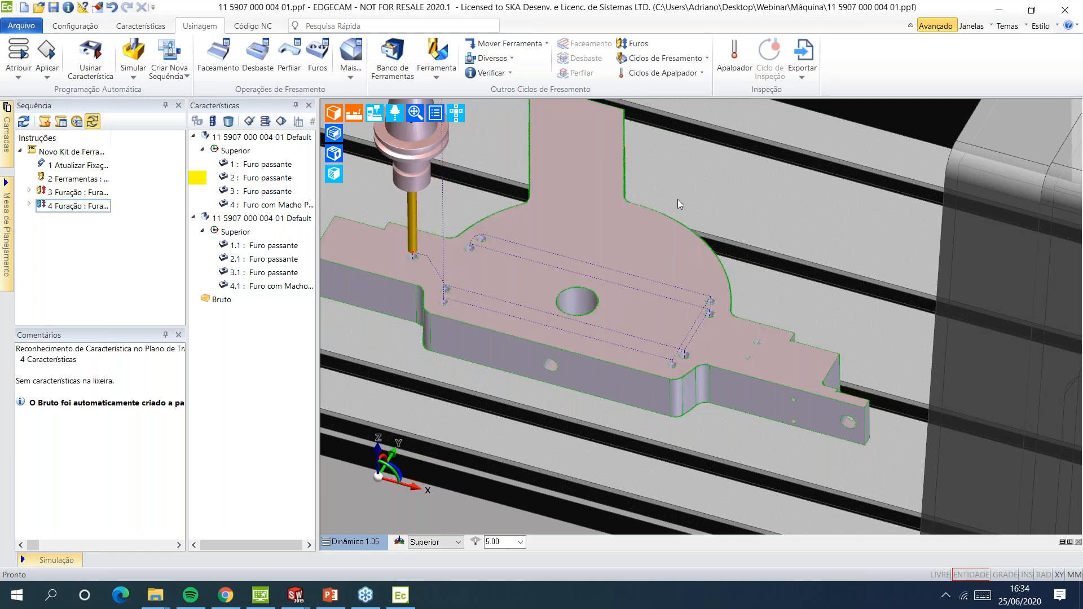
{"action": "scroll", "coordinate": [614, 235], "scroll_direction": "down", "scroll_amount": 3}
{"action": "middle_click_drag", "start_coordinate": [591, 234], "coordinate": [564, 226]}
{"action": "left_click", "coordinate": [305, 600]}
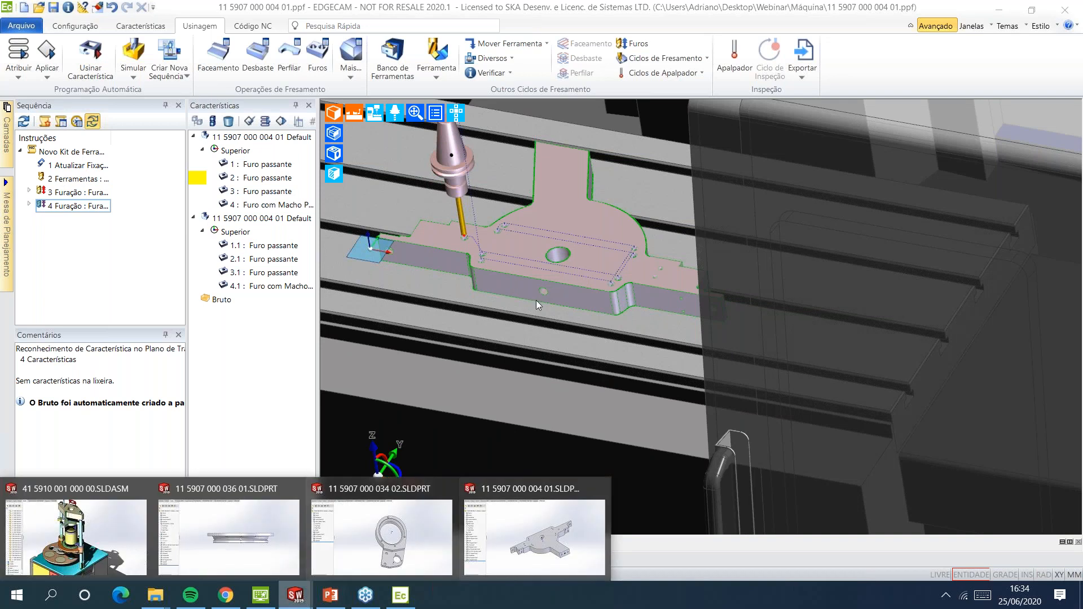
{"action": "left_click", "coordinate": [1065, 10]}
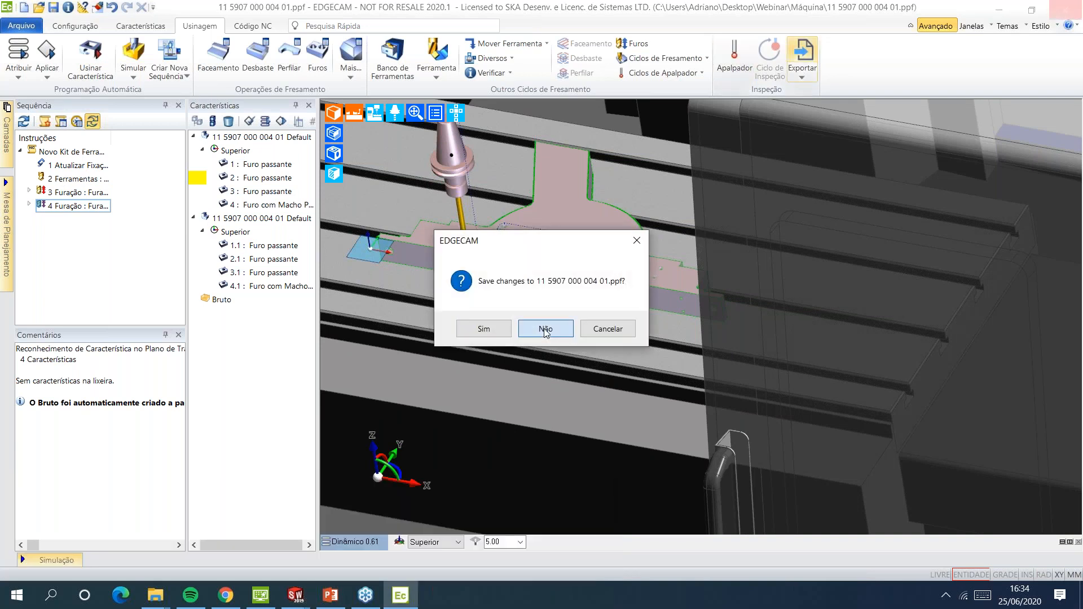
{"action": "left_click", "coordinate": [542, 329]}
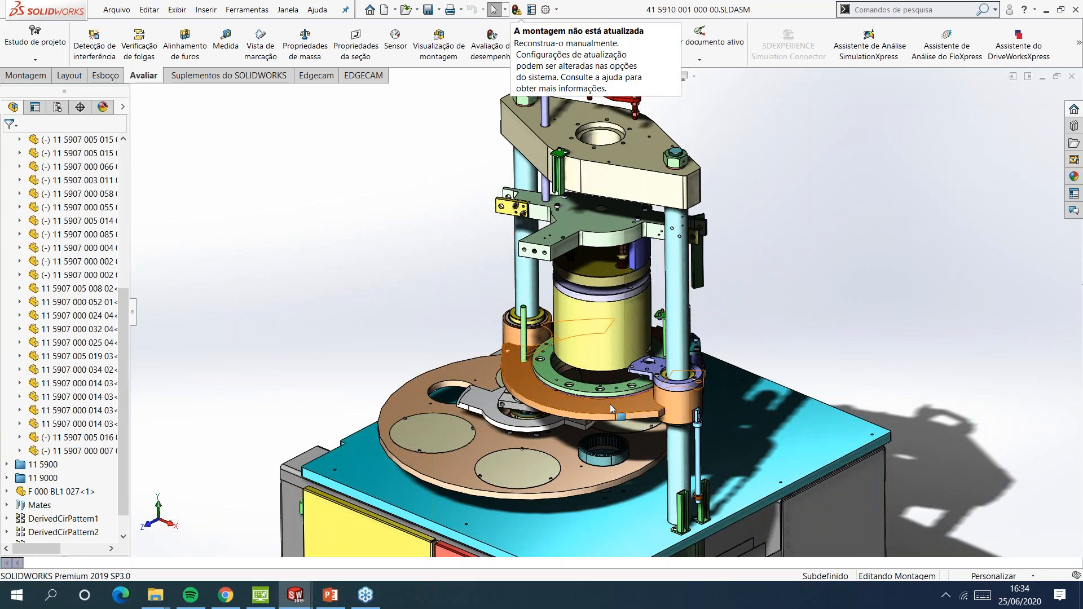
{"action": "scroll", "coordinate": [610, 404], "scroll_direction": "down", "scroll_amount": 4}
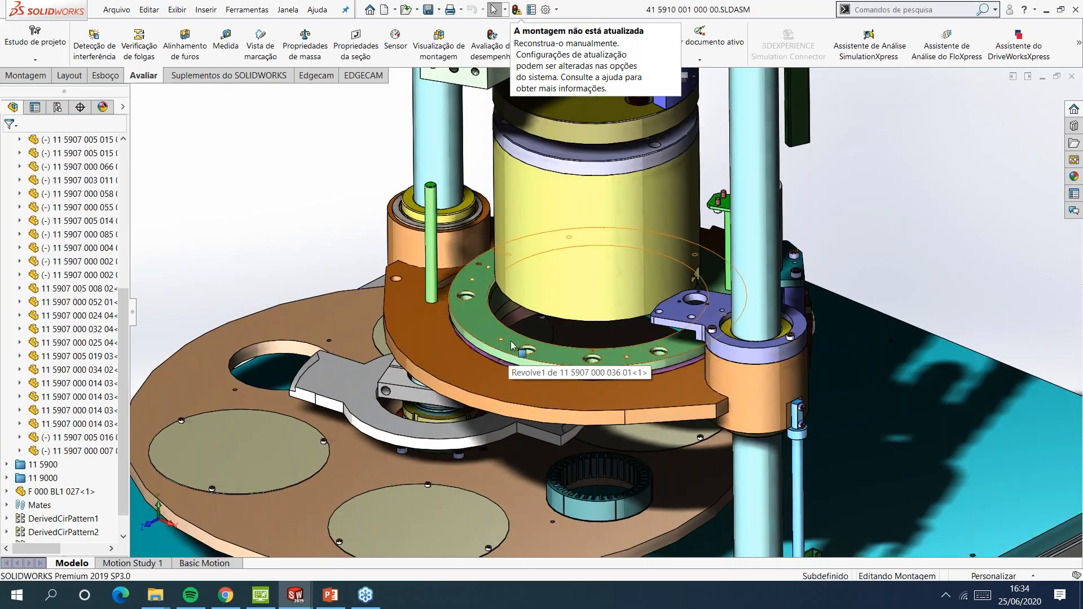
{"action": "scroll", "coordinate": [512, 345], "scroll_direction": "up", "scroll_amount": 2}
{"action": "scroll", "coordinate": [623, 162], "scroll_direction": "down", "scroll_amount": 4}
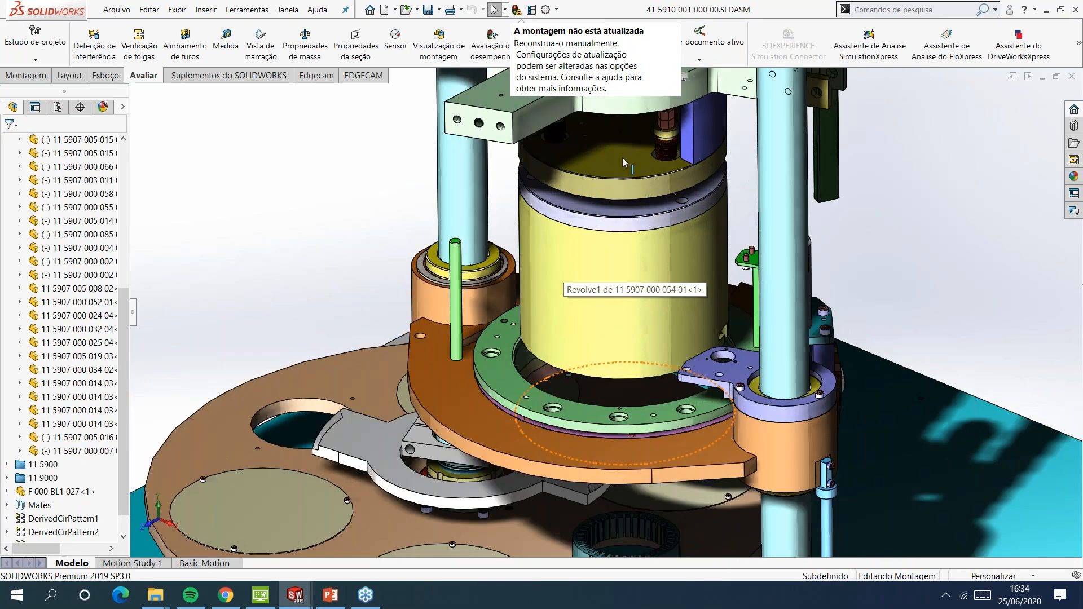
{"action": "left_click", "coordinate": [600, 145]}
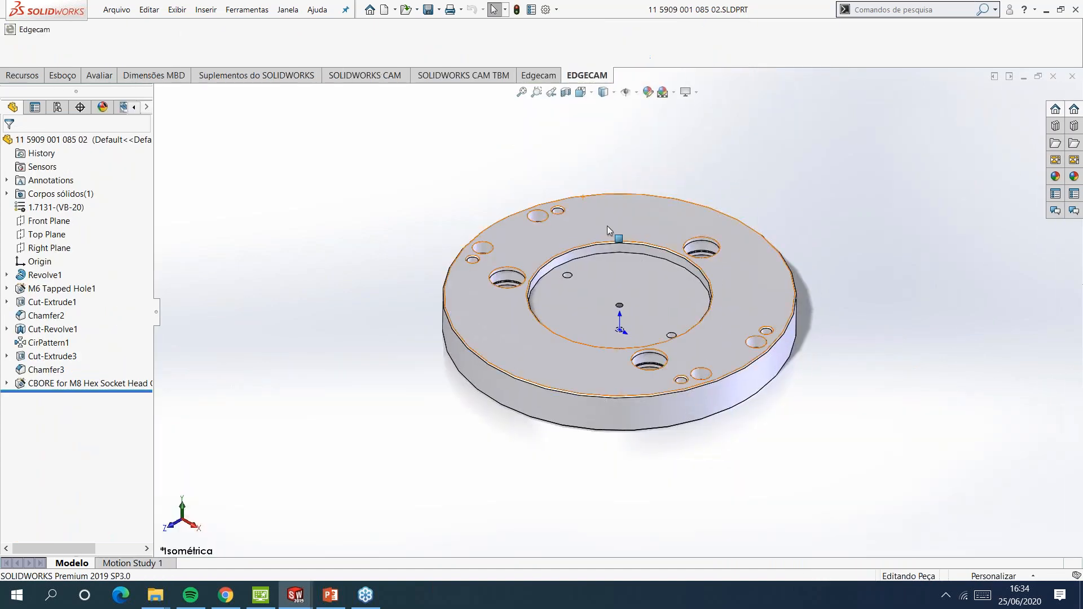
{"action": "middle_click_drag", "start_coordinate": [608, 226], "coordinate": [620, 271]}
{"action": "scroll", "coordinate": [618, 282], "scroll_direction": "up", "scroll_amount": 1}
{"action": "left_click", "coordinate": [46, 32]}
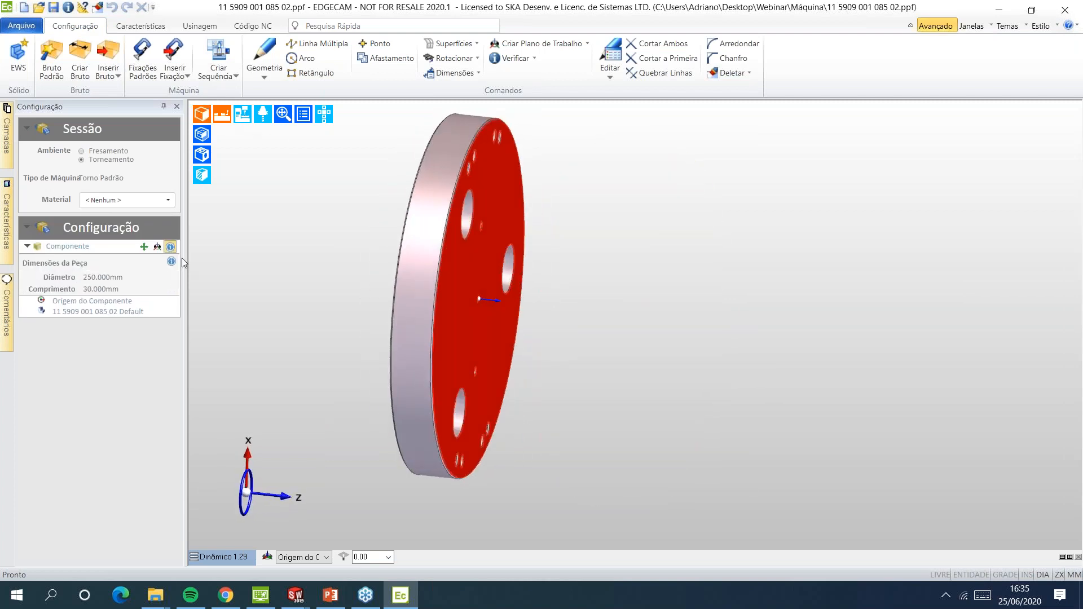
Select the Torneamento environment for the current part and flip the part to present its recessed face
{"action": "left_click", "coordinate": [27, 26]}
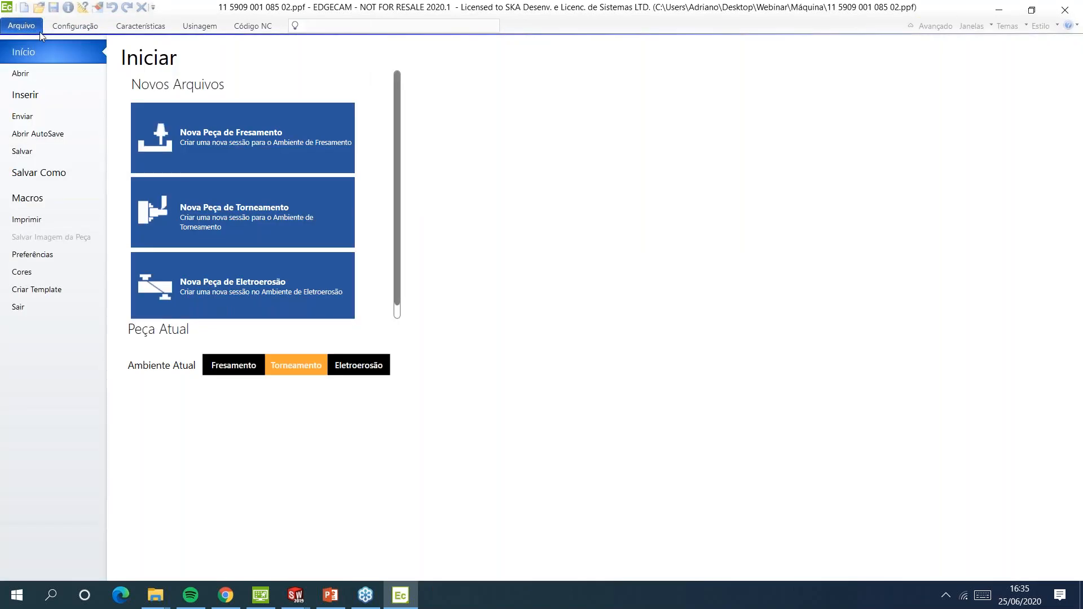
{"action": "left_click", "coordinate": [294, 372]}
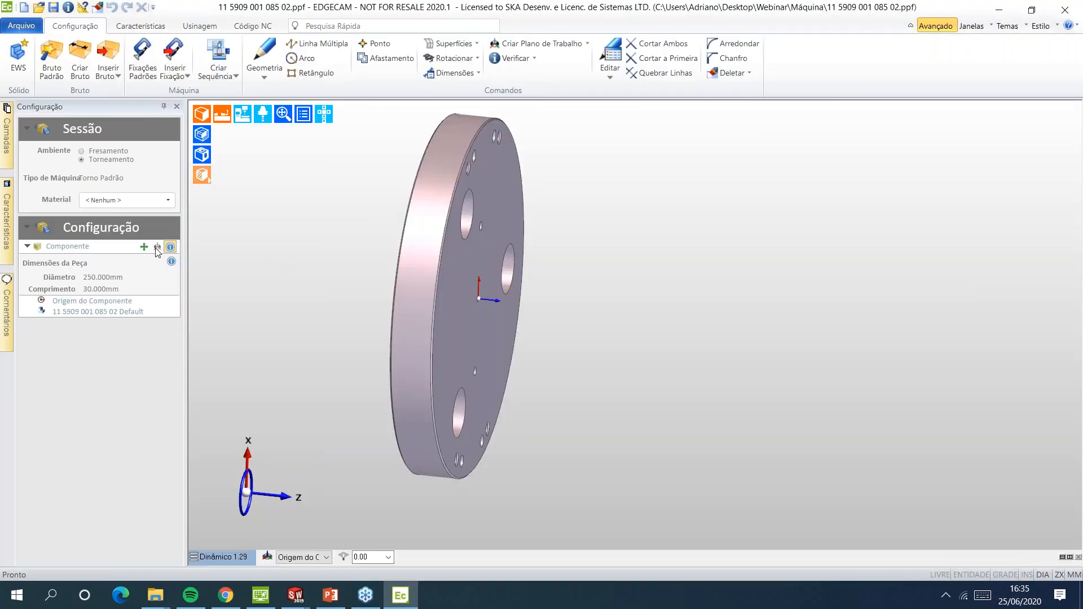
{"action": "left_click", "coordinate": [143, 247]}
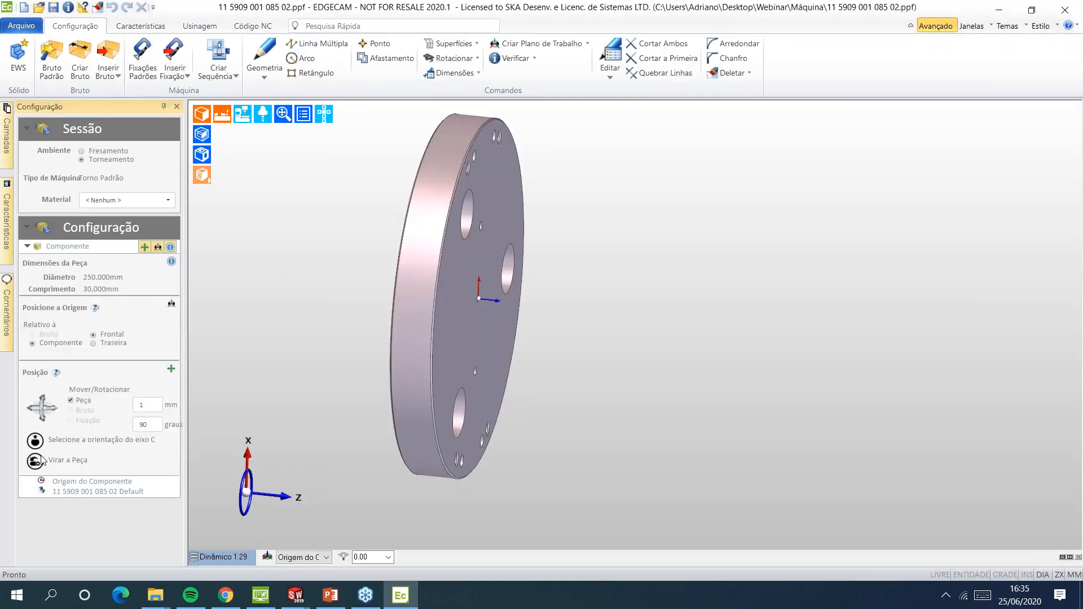
{"action": "left_click", "coordinate": [37, 463]}
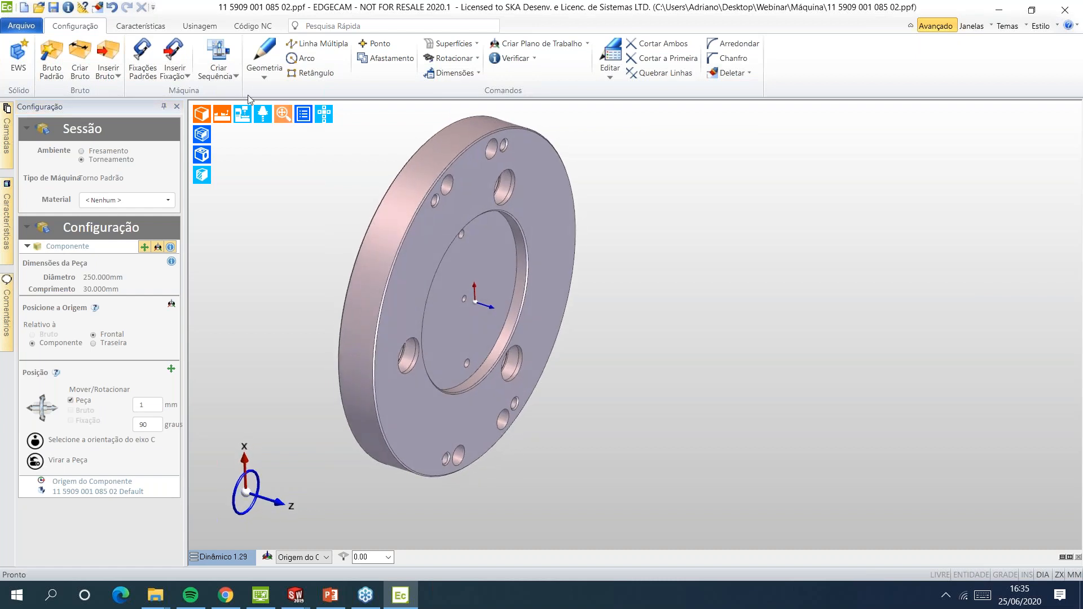
Search the solid for turning features and vertical holes, including the Axial and Axial Reverso planes
{"action": "left_click", "coordinate": [141, 26]}
{"action": "left_click", "coordinate": [72, 67]}
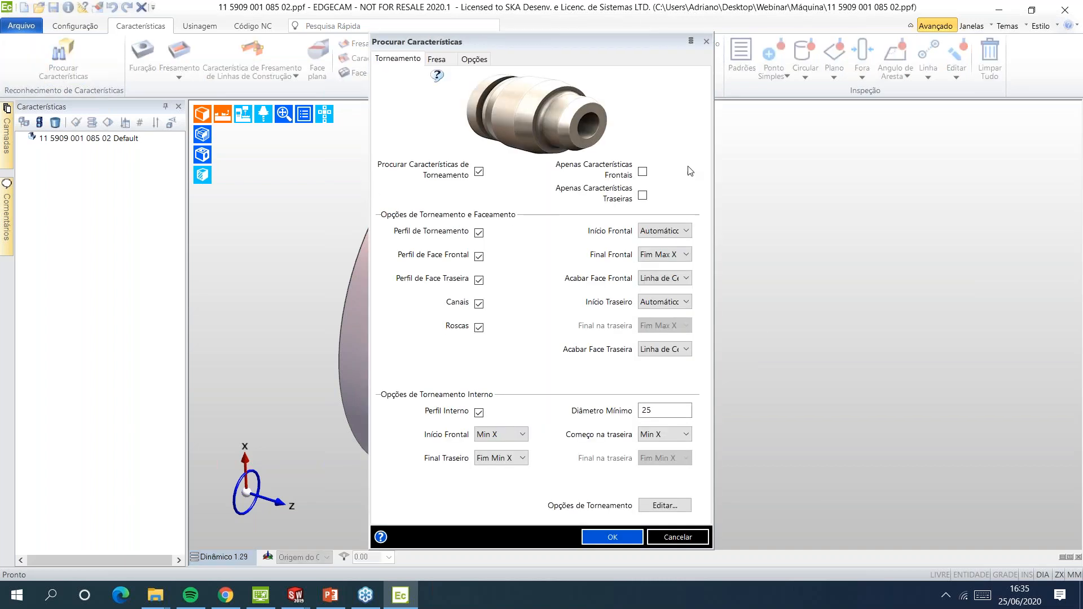
{"action": "left_click", "coordinate": [437, 60]}
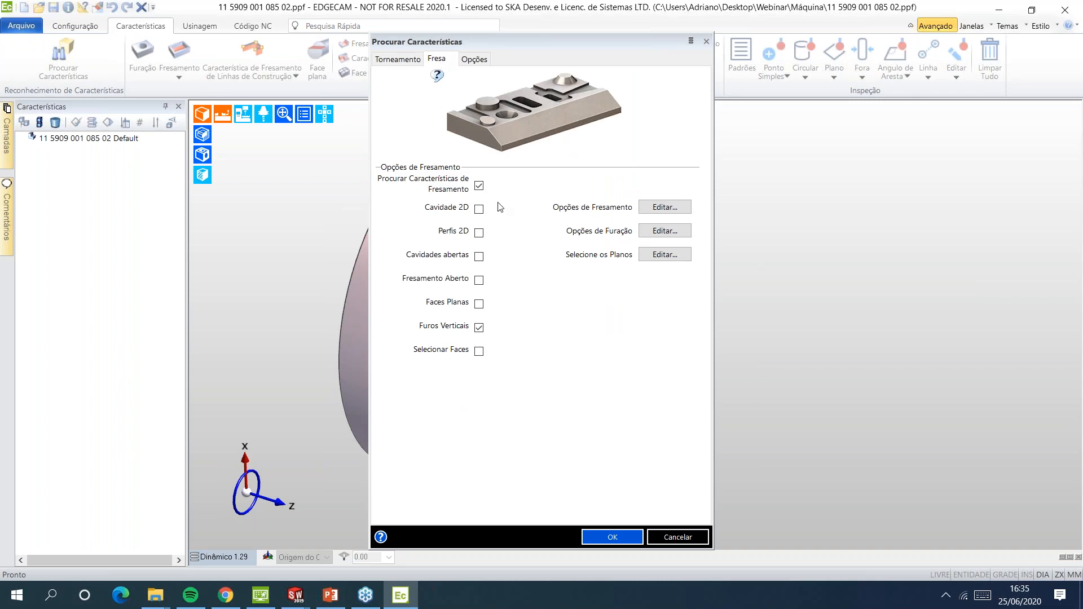
{"action": "left_click", "coordinate": [685, 254]}
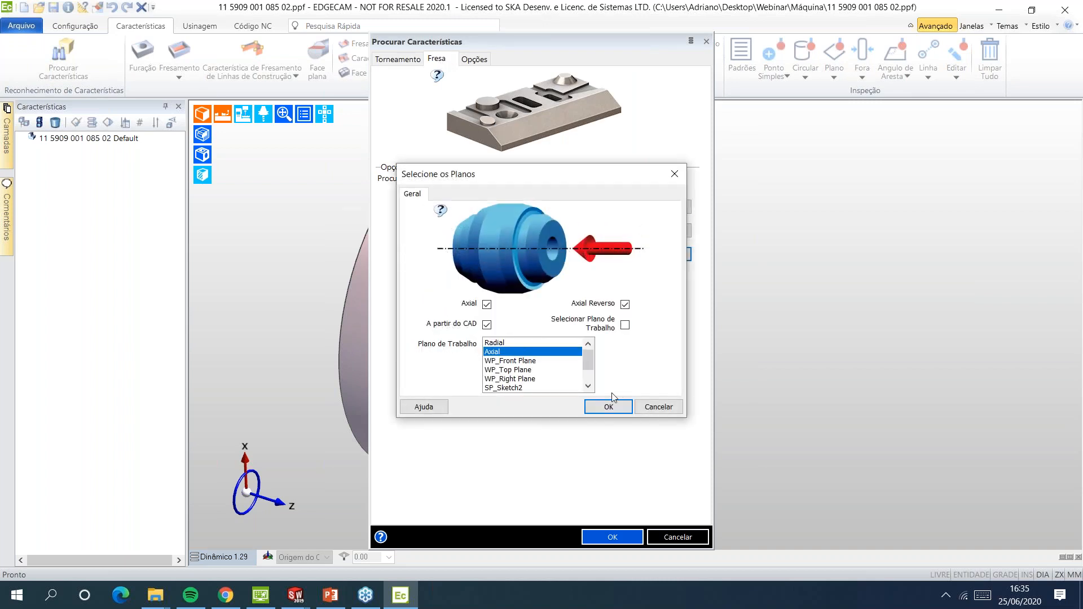
{"action": "left_click", "coordinate": [612, 408]}
{"action": "left_click", "coordinate": [613, 537]}
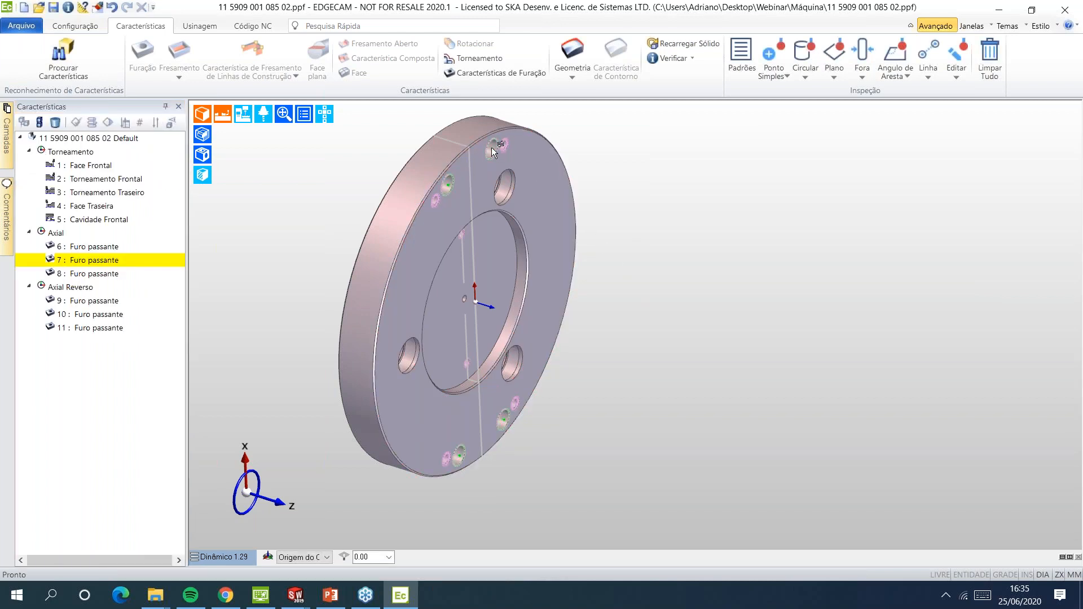
Switch the work plane to Axial and review the geometry parameters of through-hole feature 7
{"action": "left_click", "coordinate": [304, 557]}
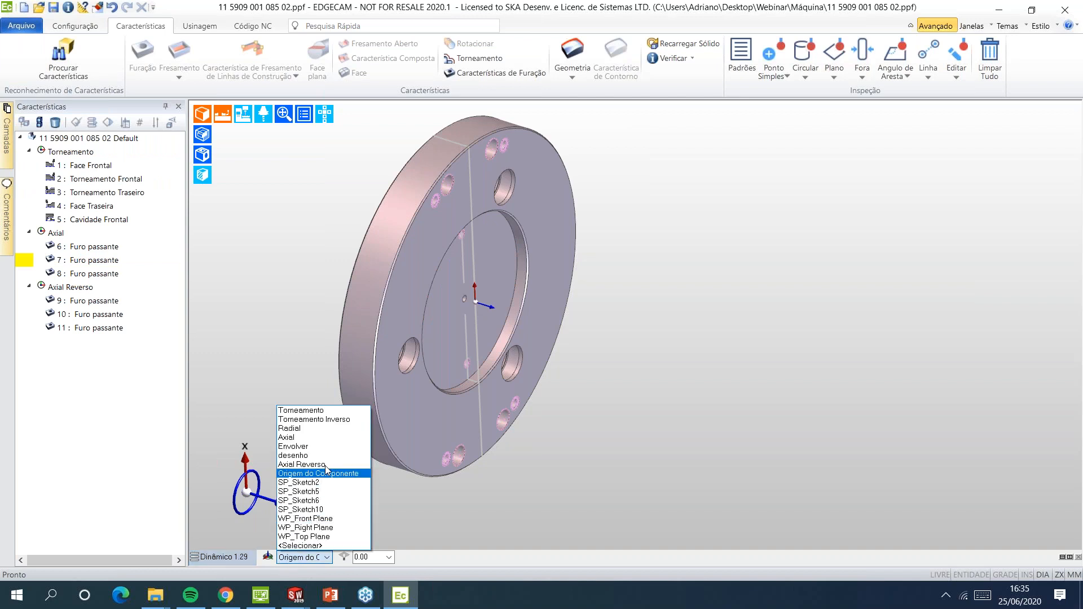
{"action": "left_click", "coordinate": [299, 437]}
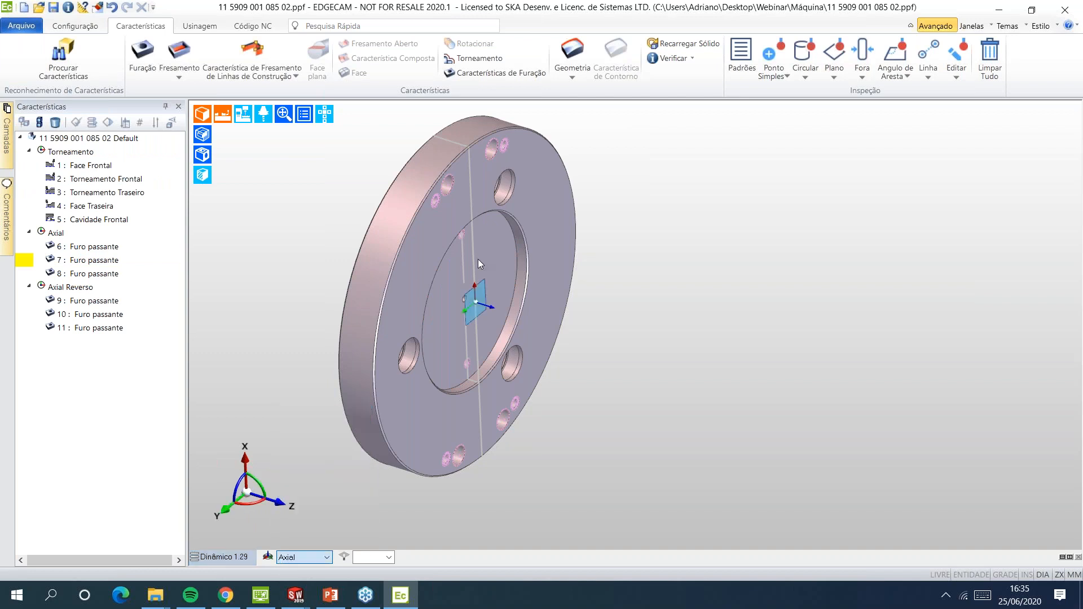
{"action": "left_click", "coordinate": [494, 151]}
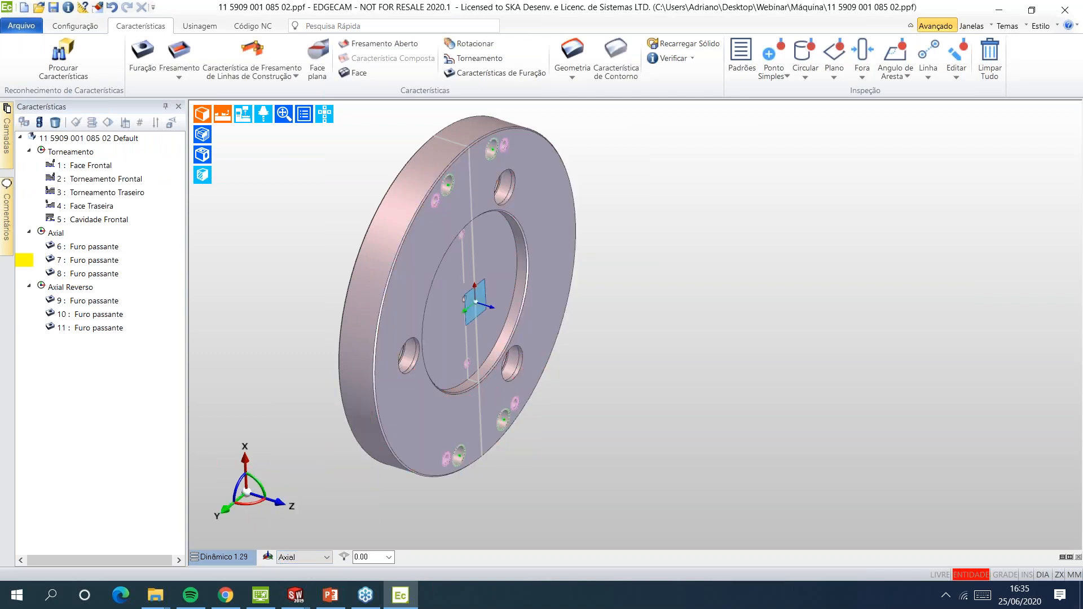
{"action": "double_click", "coordinate": [492, 150]}
{"action": "left_click", "coordinate": [467, 58]}
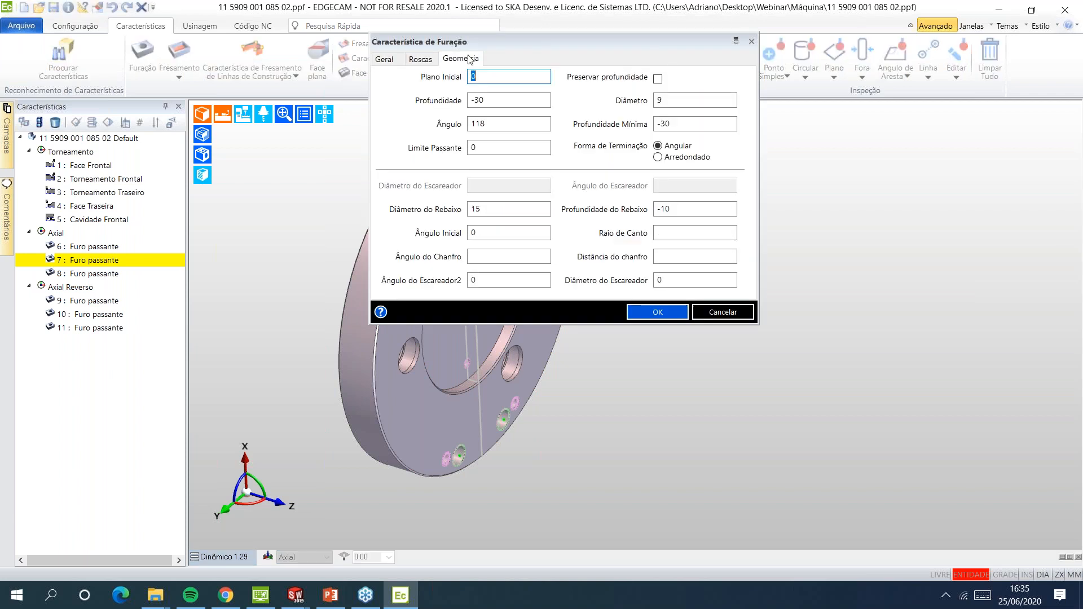
{"action": "left_click", "coordinate": [723, 312]}
Create a turning sequence on Training Lathe mm.tcp with kit Novo Kit de Ferramenta.4 and Torneamento as the initial datum
{"action": "left_click", "coordinate": [200, 26]}
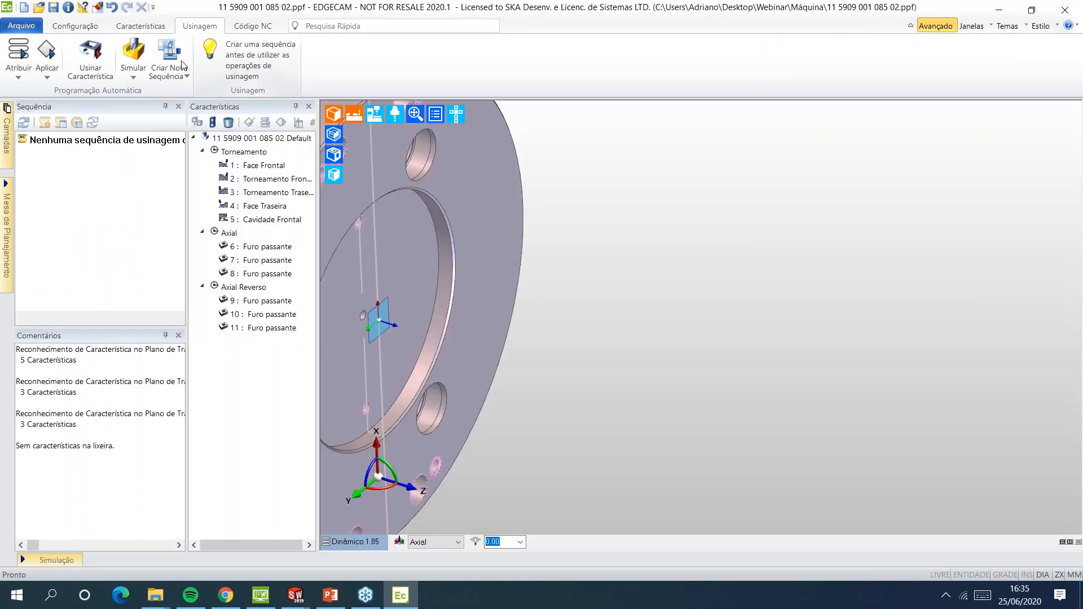
{"action": "left_click", "coordinate": [195, 27]}
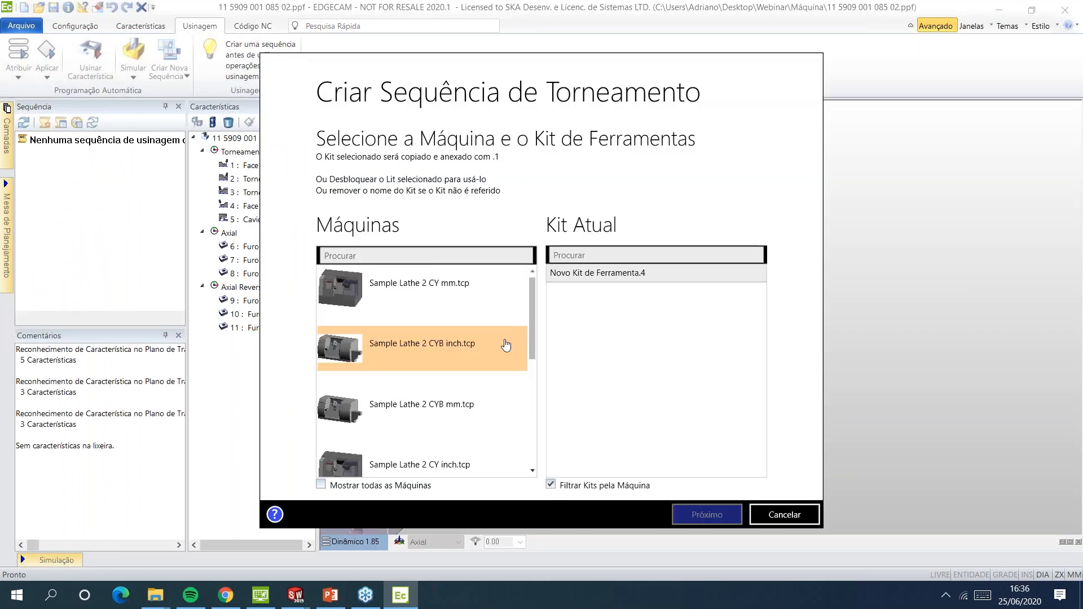
{"action": "scroll", "coordinate": [431, 411], "scroll_direction": "down", "scroll_amount": 5}
{"action": "left_click", "coordinate": [425, 486]}
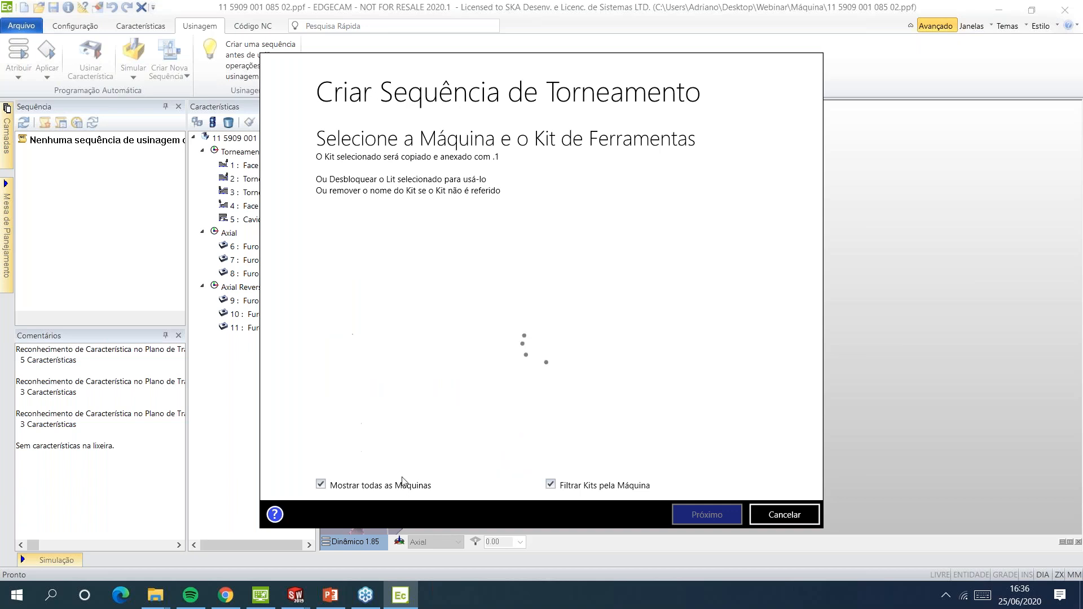
{"action": "scroll", "coordinate": [425, 456], "scroll_direction": "down", "scroll_amount": 1}
{"action": "left_click", "coordinate": [425, 451]}
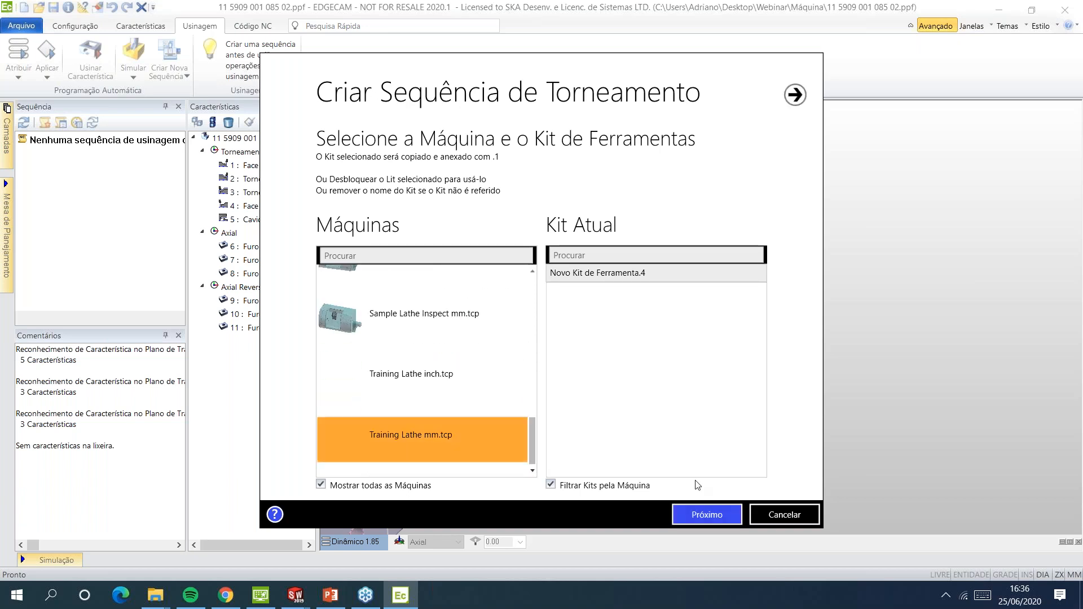
{"action": "left_click", "coordinate": [716, 517]}
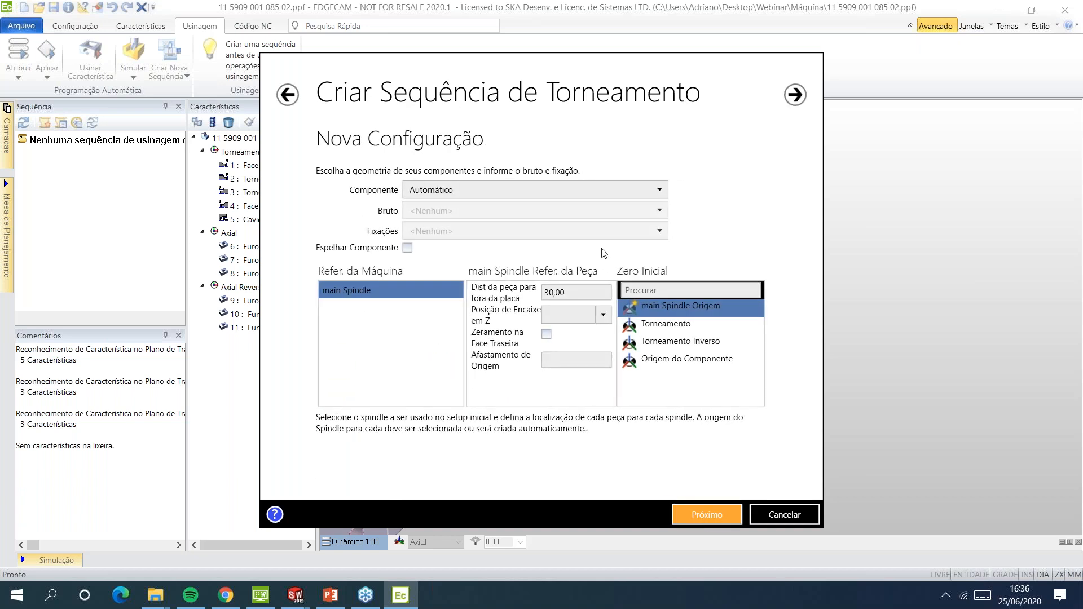
{"action": "left_click", "coordinate": [696, 322]}
{"action": "left_click", "coordinate": [732, 514]}
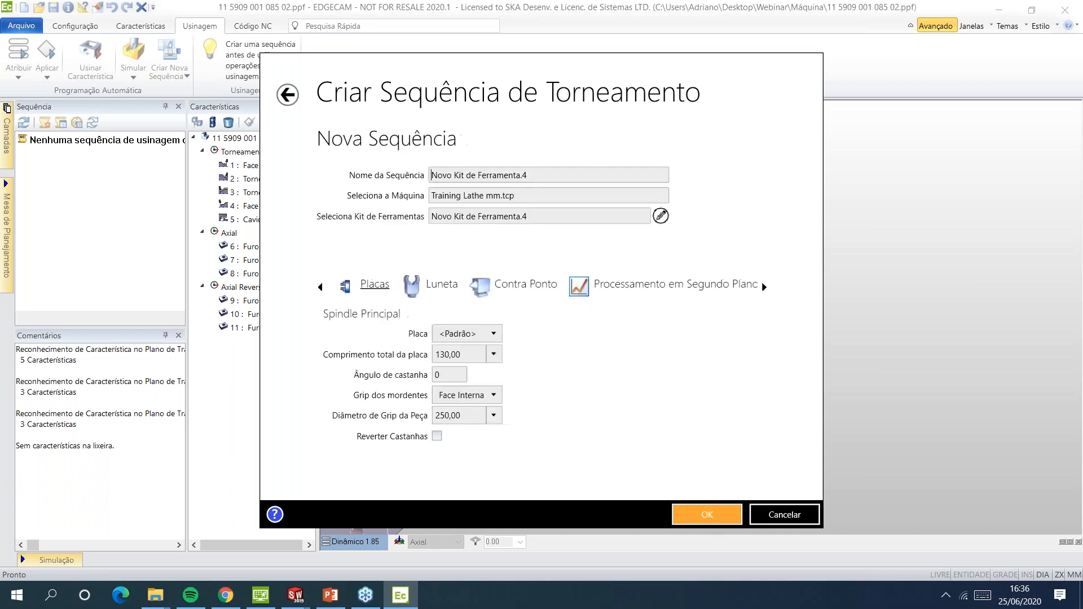
{"action": "left_click", "coordinate": [732, 515]}
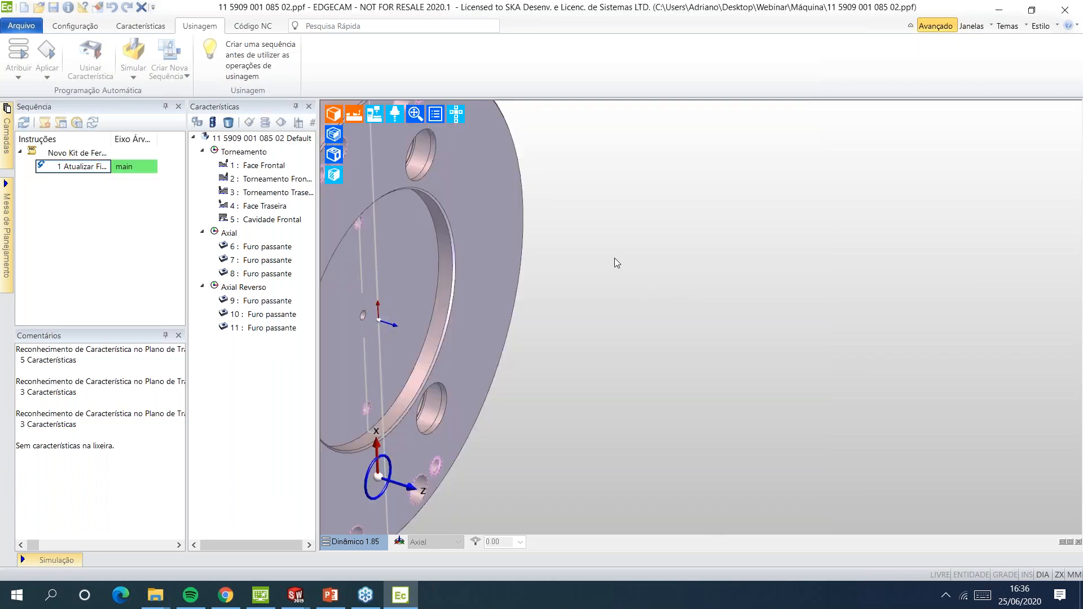
Add the 8.0 mm Jobber Drill from the tool store to the sequence with Axial orientation
{"action": "left_click", "coordinate": [478, 56]}
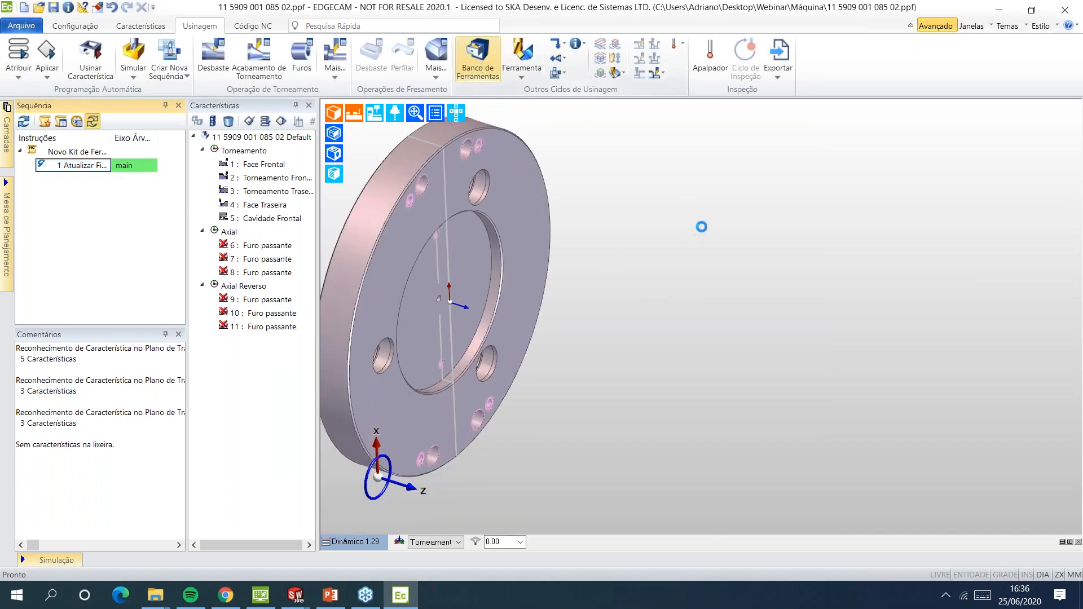
{"action": "left_click", "coordinate": [381, 178]}
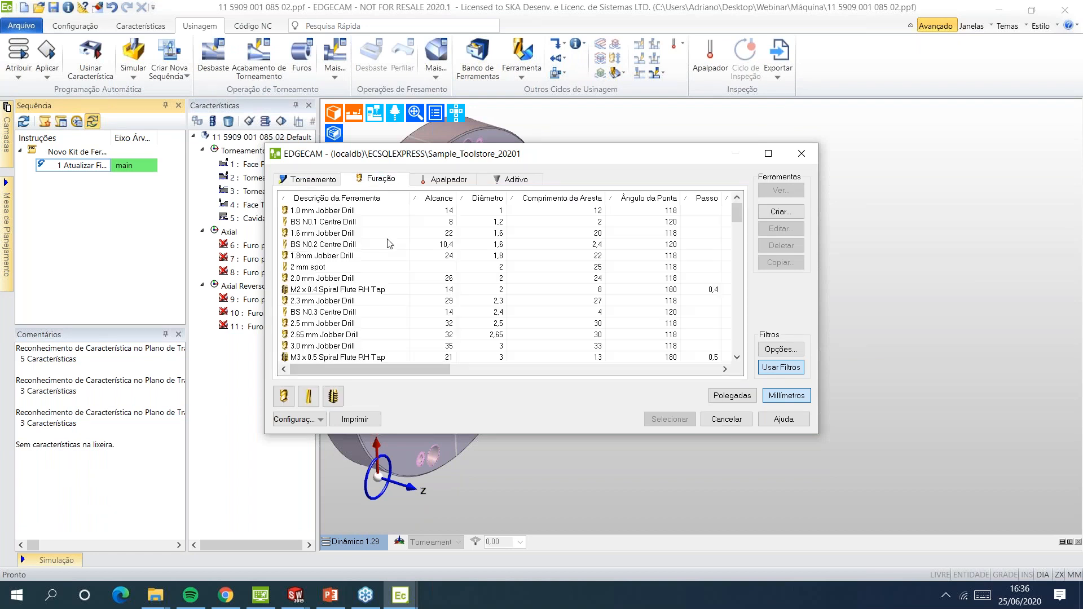
{"action": "scroll", "coordinate": [332, 333], "scroll_direction": "down", "scroll_amount": 3}
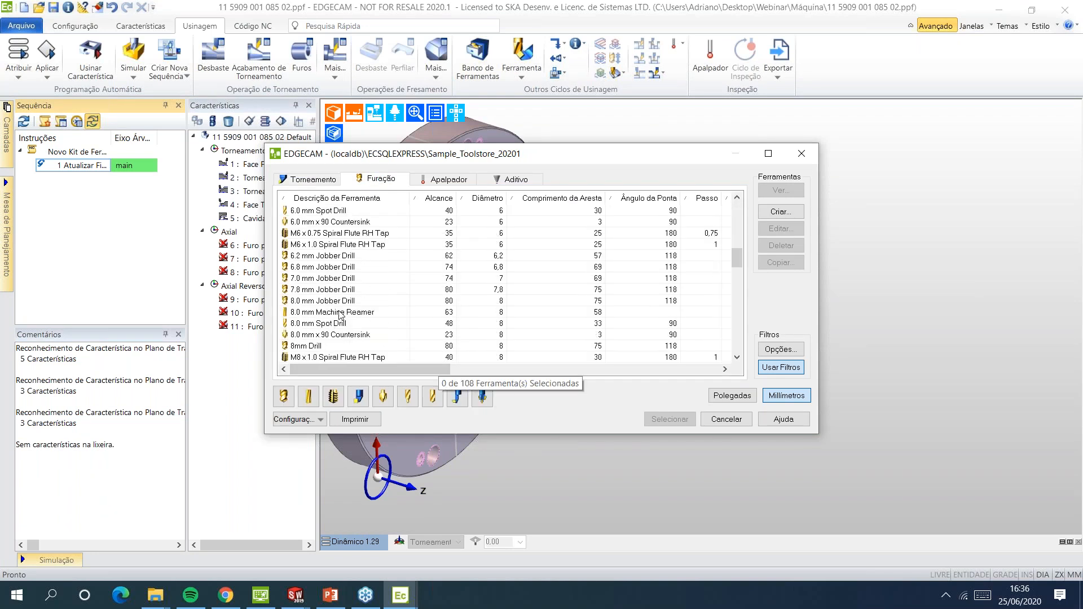
{"action": "left_click", "coordinate": [346, 302]}
{"action": "left_click", "coordinate": [670, 416]}
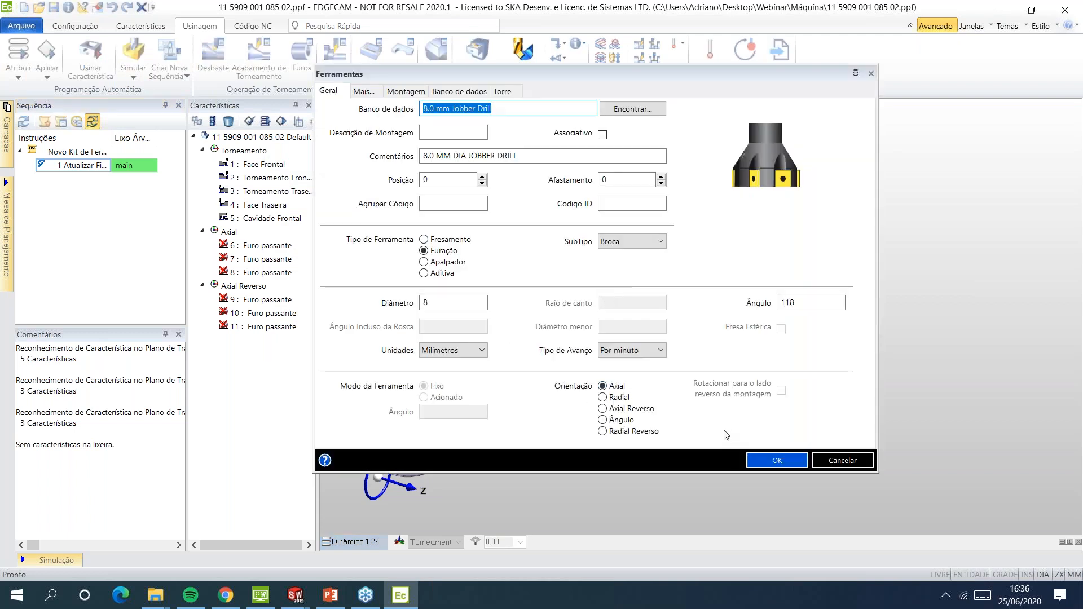
{"action": "left_click", "coordinate": [774, 463]}
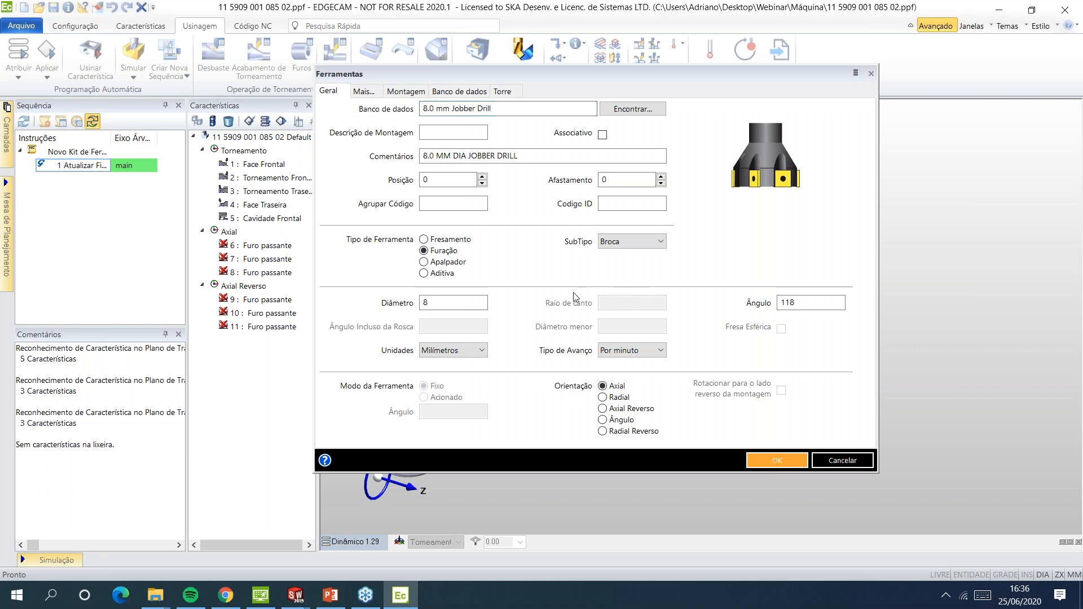
{"action": "left_click", "coordinate": [773, 461]}
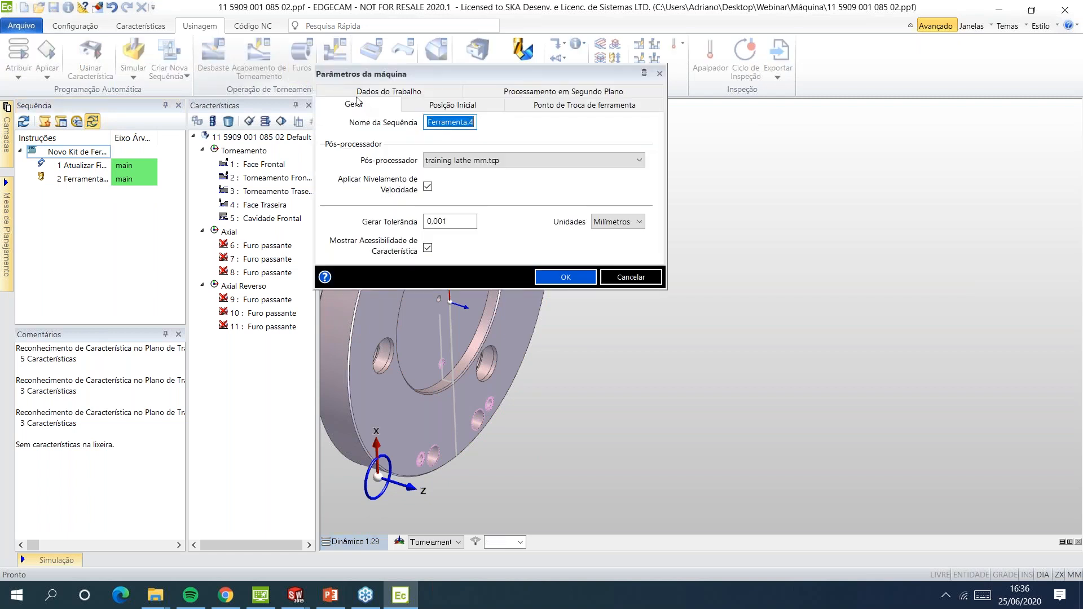
Set the machine's post-processor to sample lathe 2 cy mm.tcp and accept the machine parameters
{"action": "left_click", "coordinate": [433, 162]}
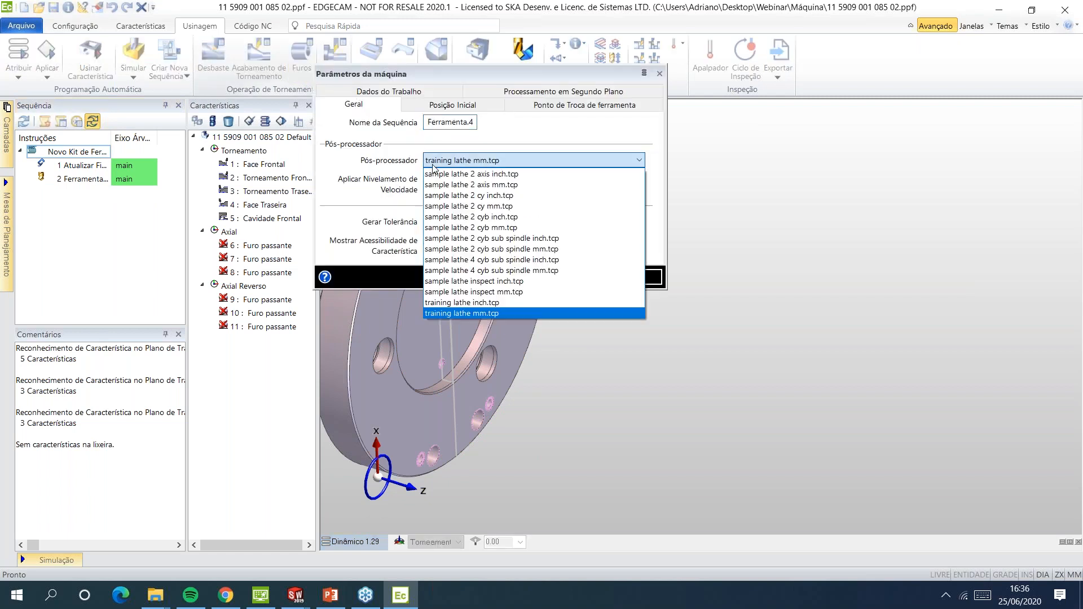
{"action": "left_click", "coordinate": [462, 207]}
{"action": "left_click", "coordinate": [562, 277]}
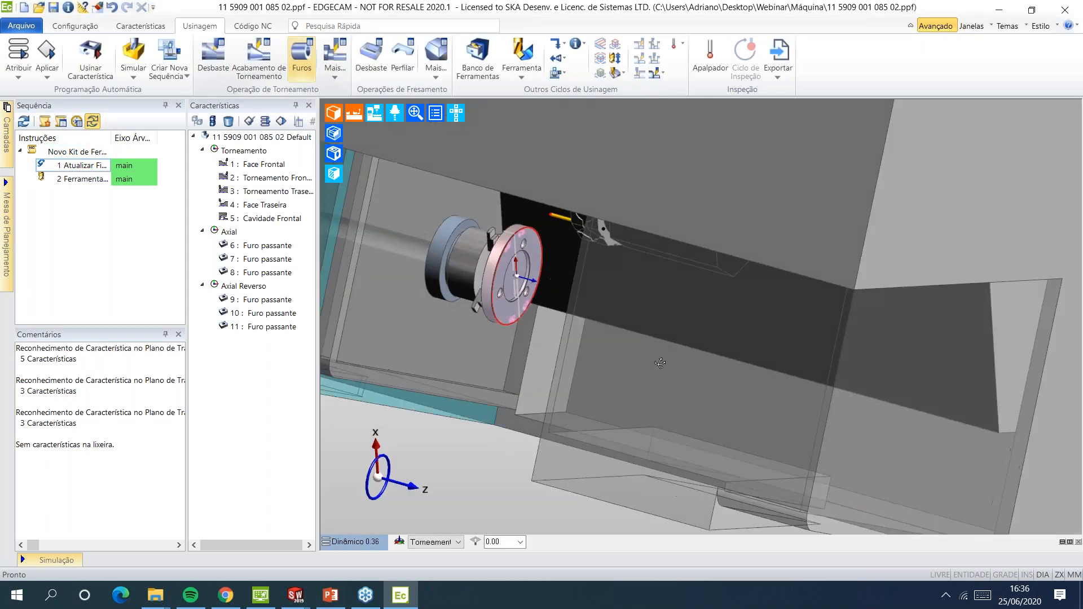
{"action": "middle_click_drag", "start_coordinate": [660, 363], "coordinate": [685, 237]}
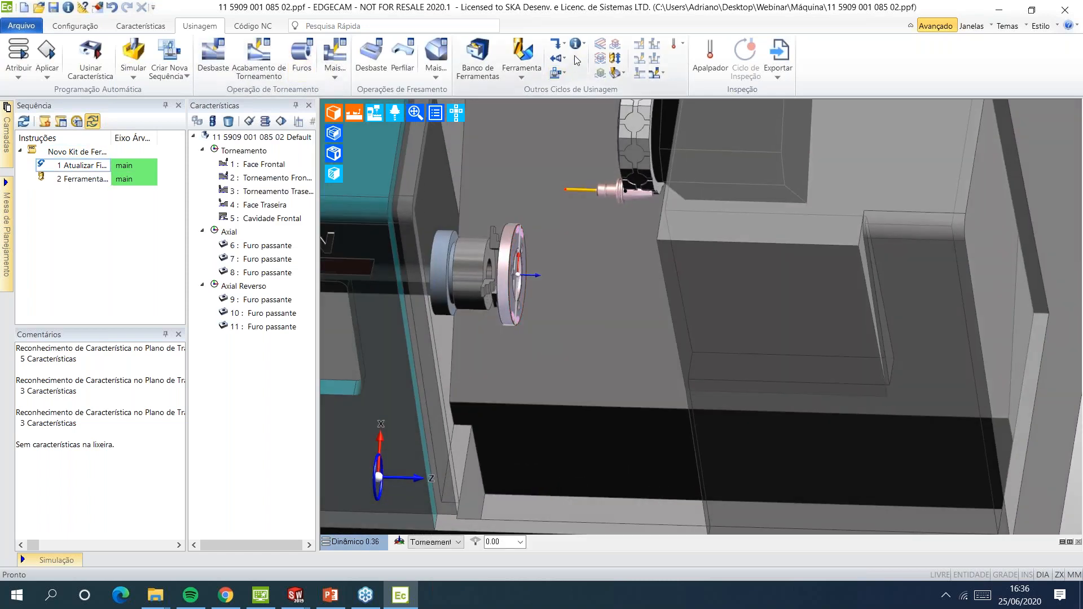
{"action": "left_click", "coordinate": [563, 59]}
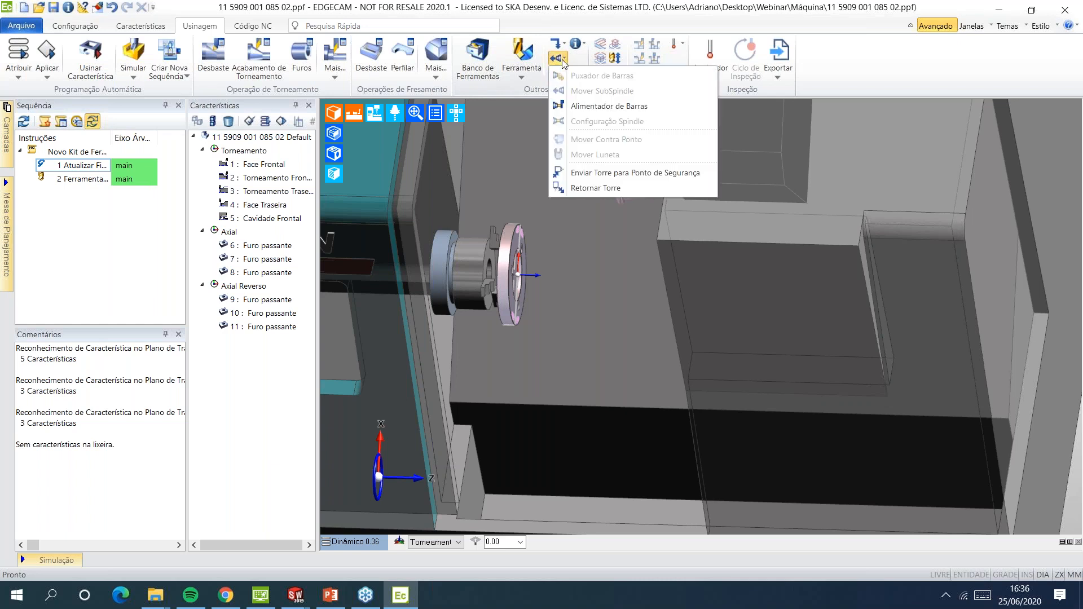
{"action": "left_click", "coordinate": [532, 84]}
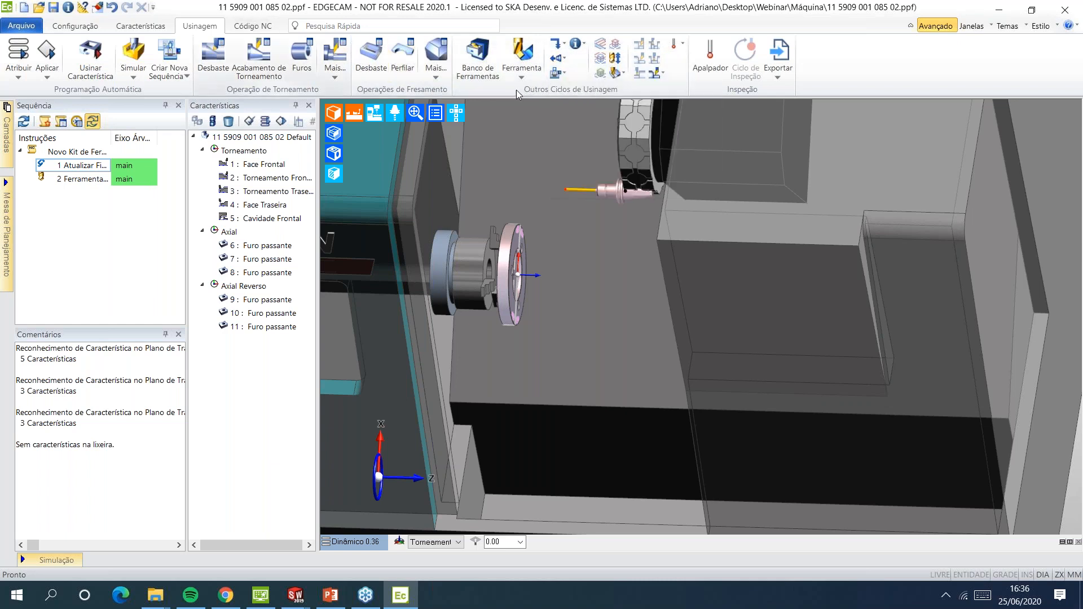
Try to add a drilling cycle using the Sólidos model type and the Furação strategy, keeping its preset parameters
{"action": "left_click", "coordinate": [659, 74]}
{"action": "left_click", "coordinate": [668, 93]}
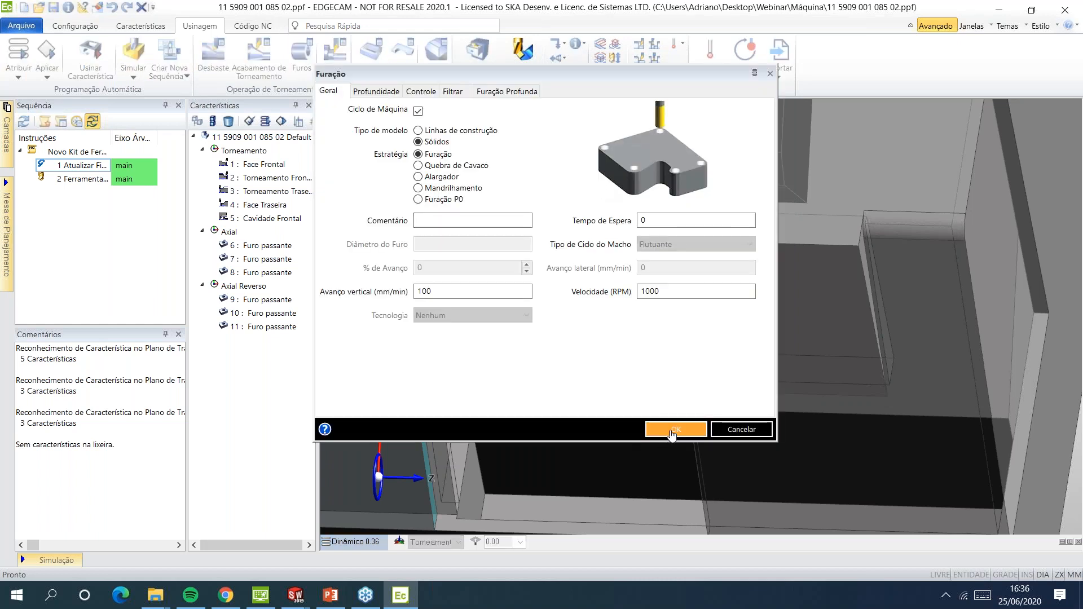
{"action": "left_click", "coordinate": [674, 431]}
{"action": "left_click", "coordinate": [597, 329]}
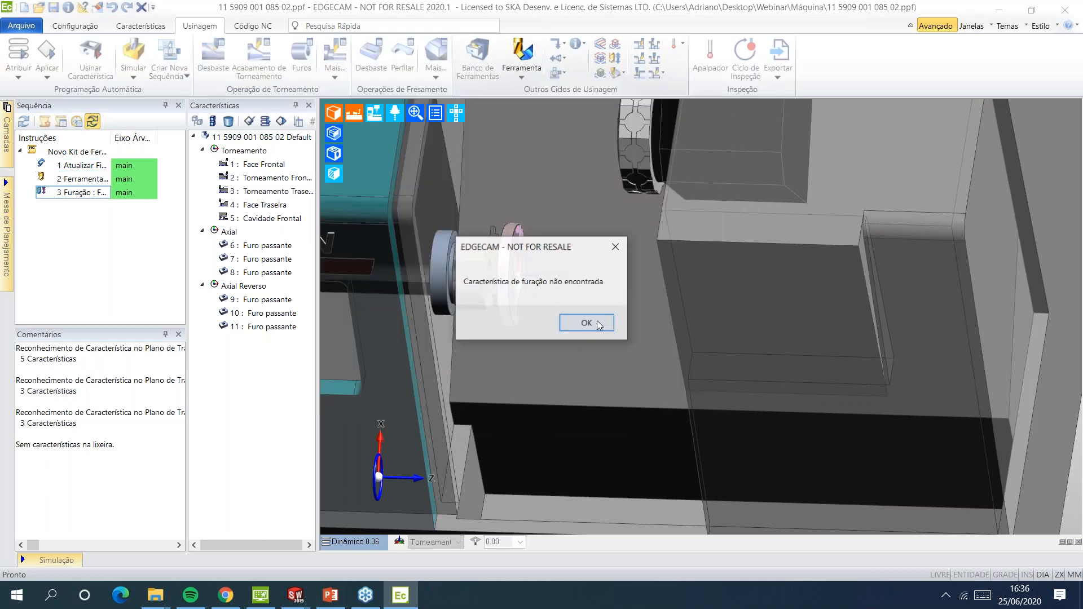
{"action": "left_click", "coordinate": [590, 319]}
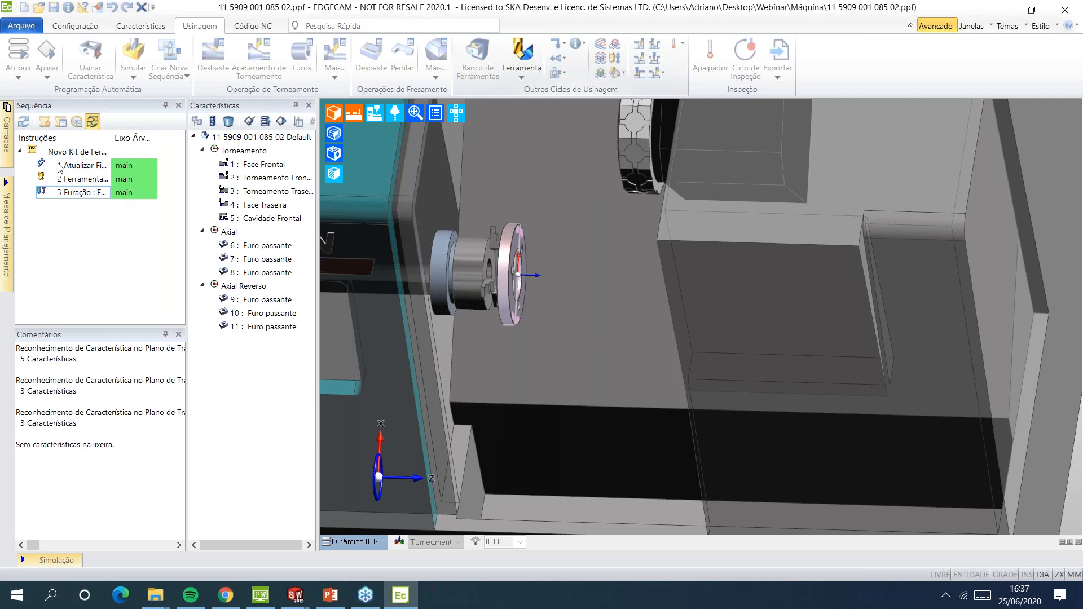
{"action": "double_click", "coordinate": [80, 190]}
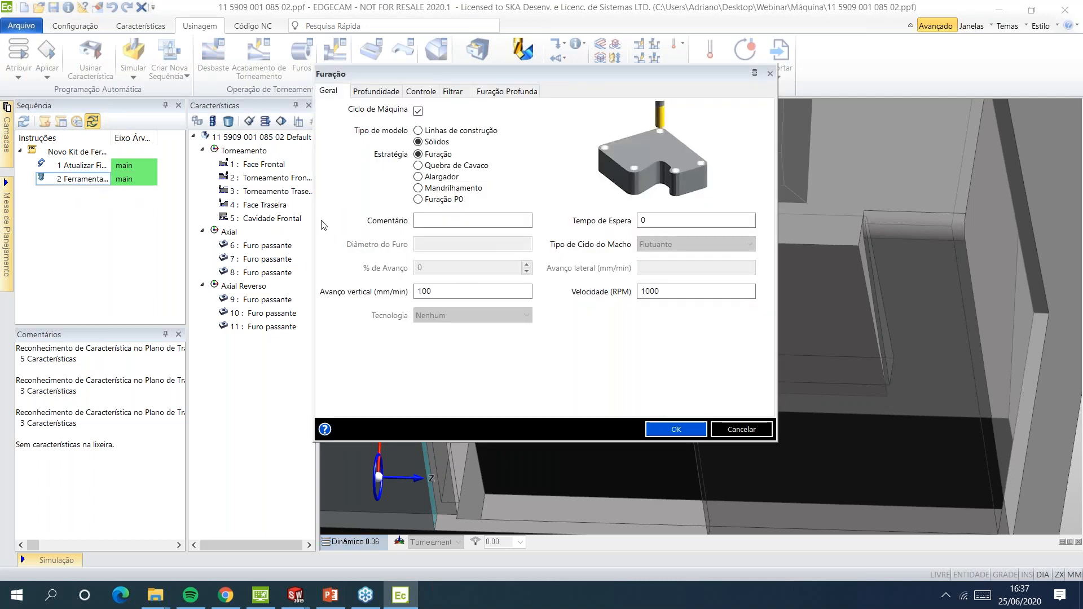
{"action": "key", "text": "Escape"}
Reconfirm the 8.0 mm Jobber Drill settings and apply a Furação drilling cycle to a hole feature near the flange's rim
{"action": "double_click", "coordinate": [102, 180]}
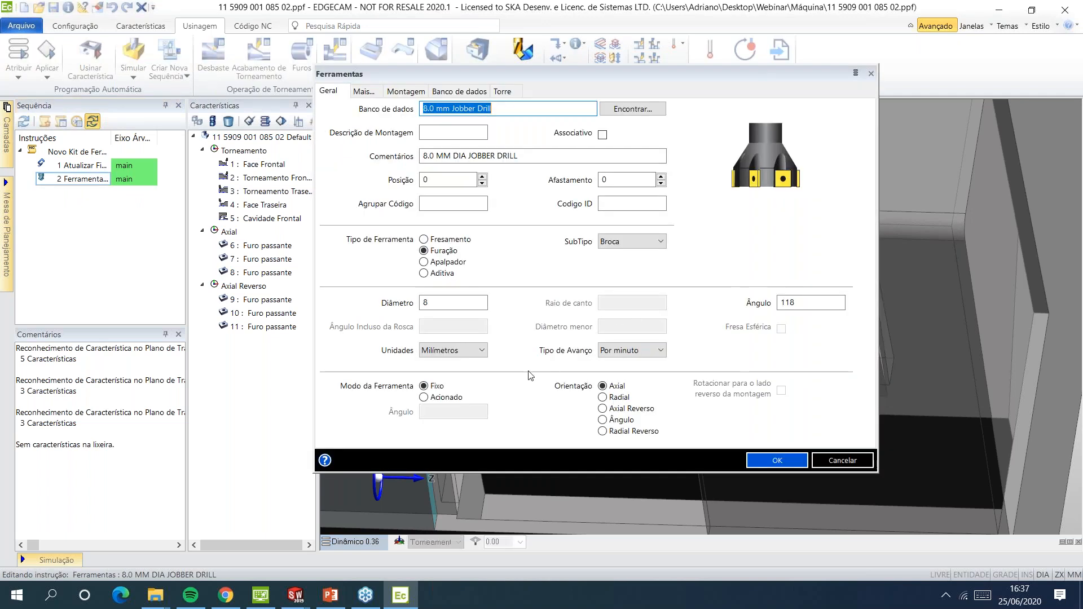
{"action": "left_click", "coordinate": [777, 461]}
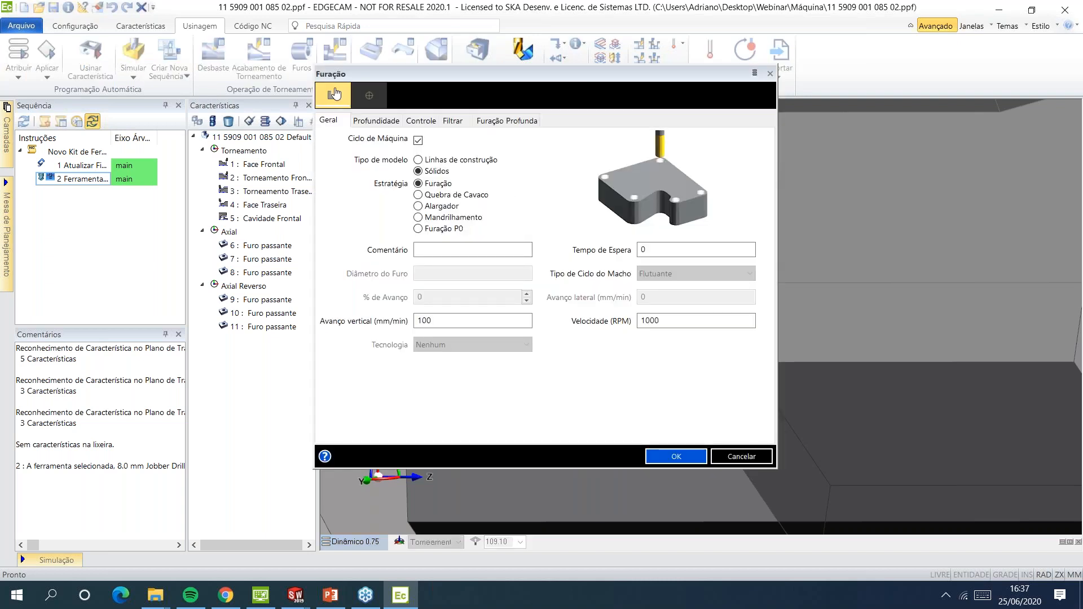
{"action": "left_click", "coordinate": [335, 94]}
{"action": "left_click", "coordinate": [497, 212]}
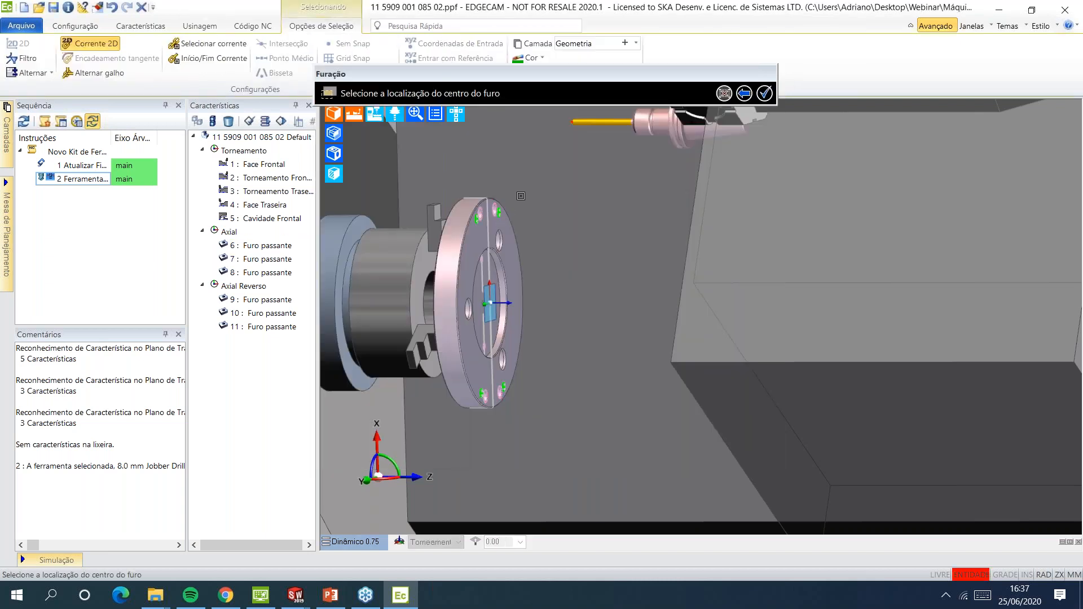
{"action": "right_click", "coordinate": [517, 198]}
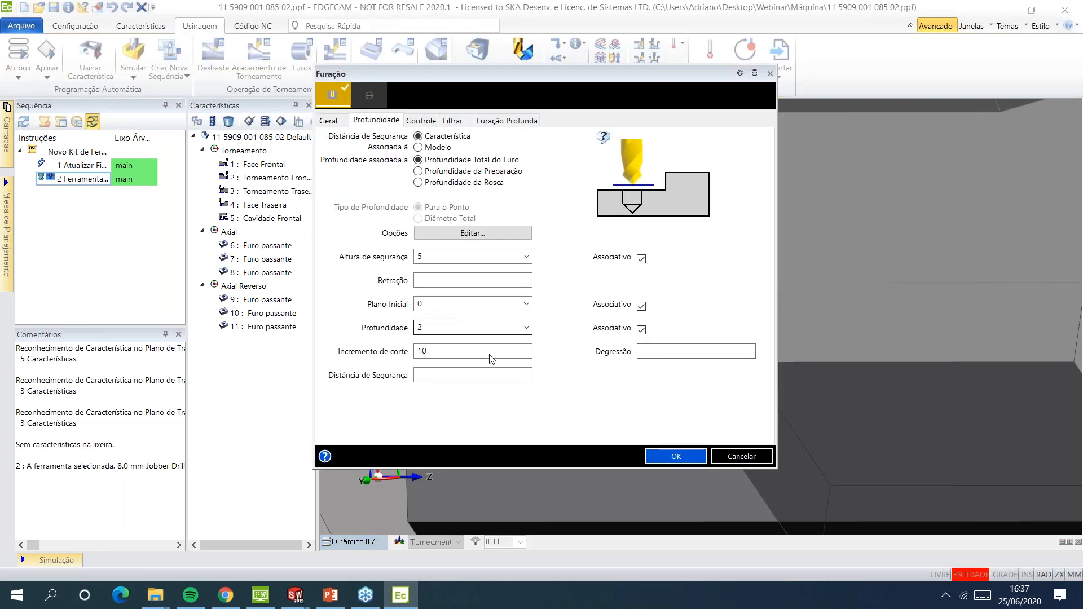
{"action": "left_click", "coordinate": [331, 121]}
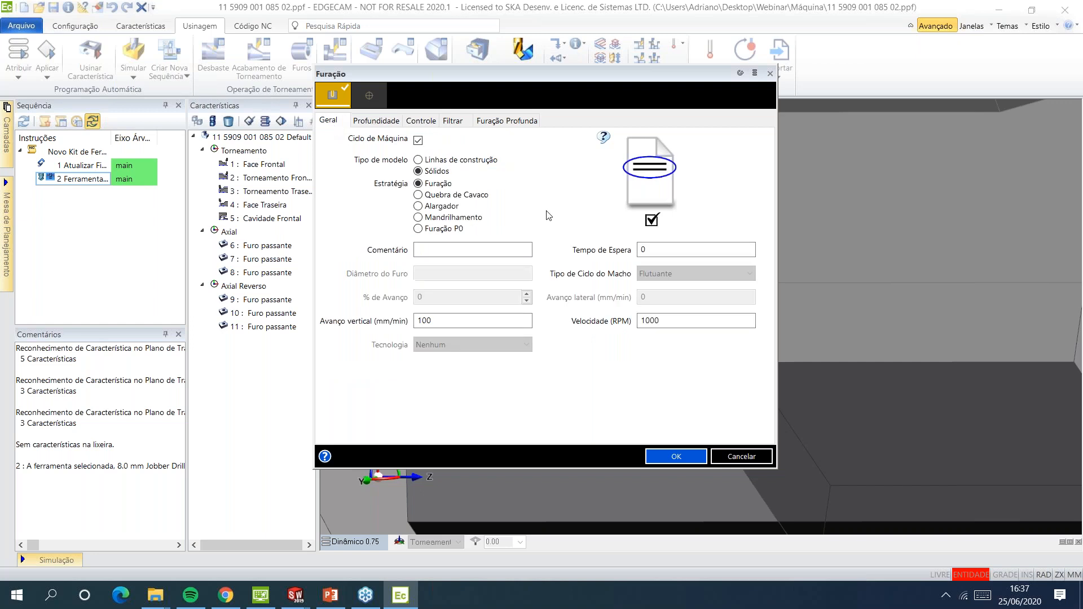
{"action": "left_click", "coordinate": [676, 456]}
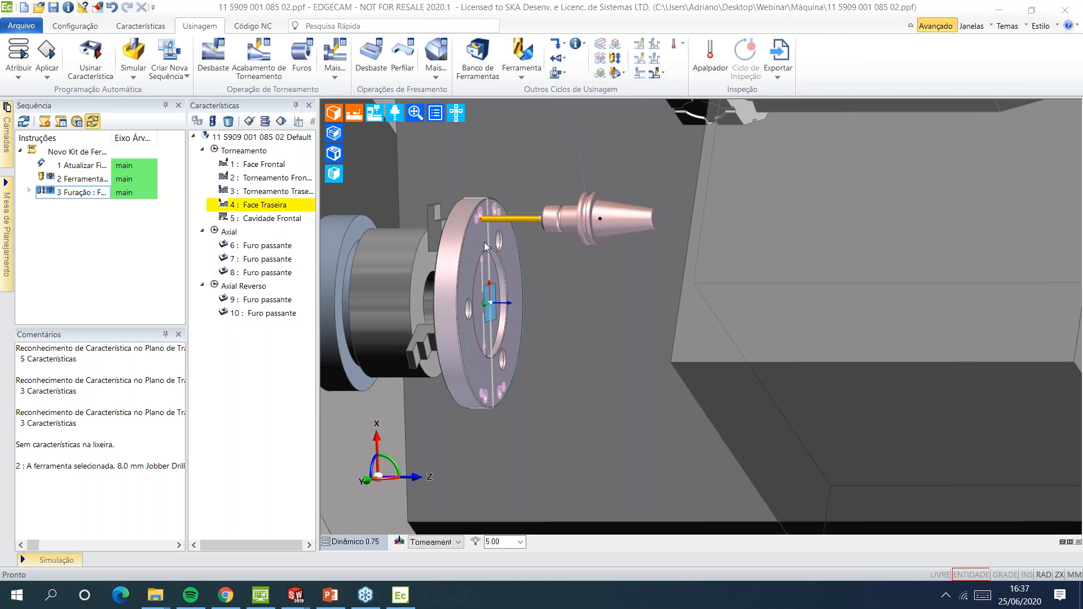
{"action": "scroll", "coordinate": [473, 240], "scroll_direction": "down", "scroll_amount": 5}
{"action": "middle_click_drag", "start_coordinate": [525, 248], "coordinate": [470, 163]}
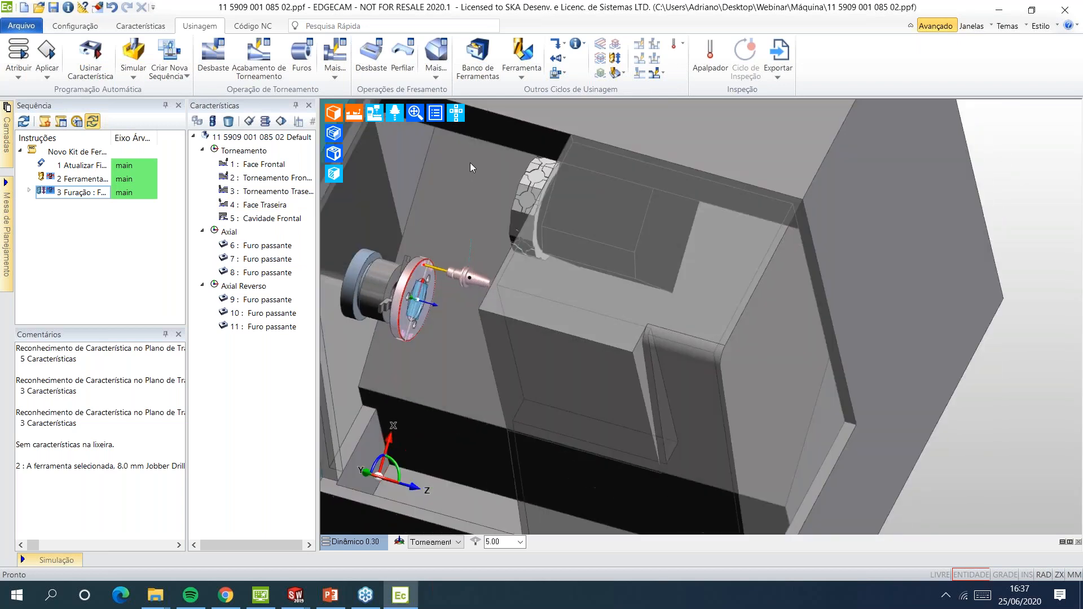
{"action": "left_click", "coordinate": [24, 7]}
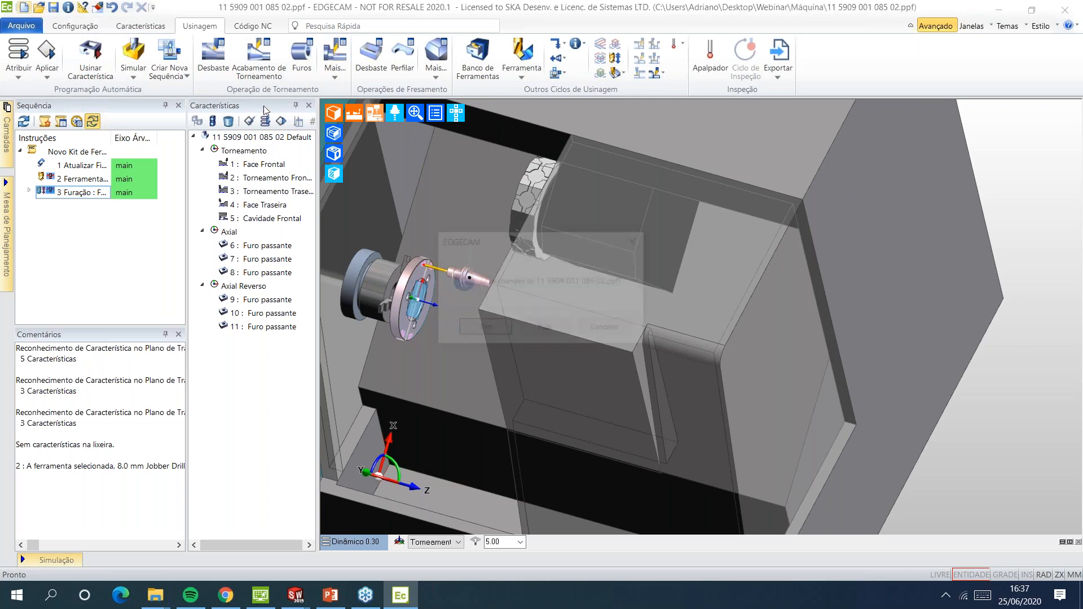
{"action": "left_click", "coordinate": [545, 329]}
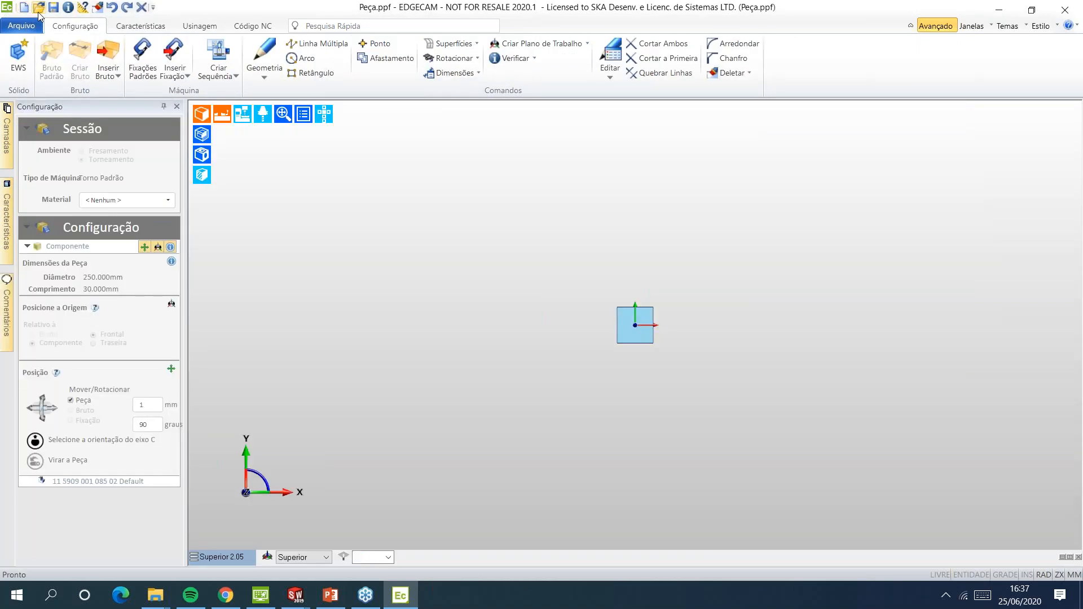
Open placa.SLDPRT from the Webinar folder on the desktop
{"action": "left_click", "coordinate": [38, 7]}
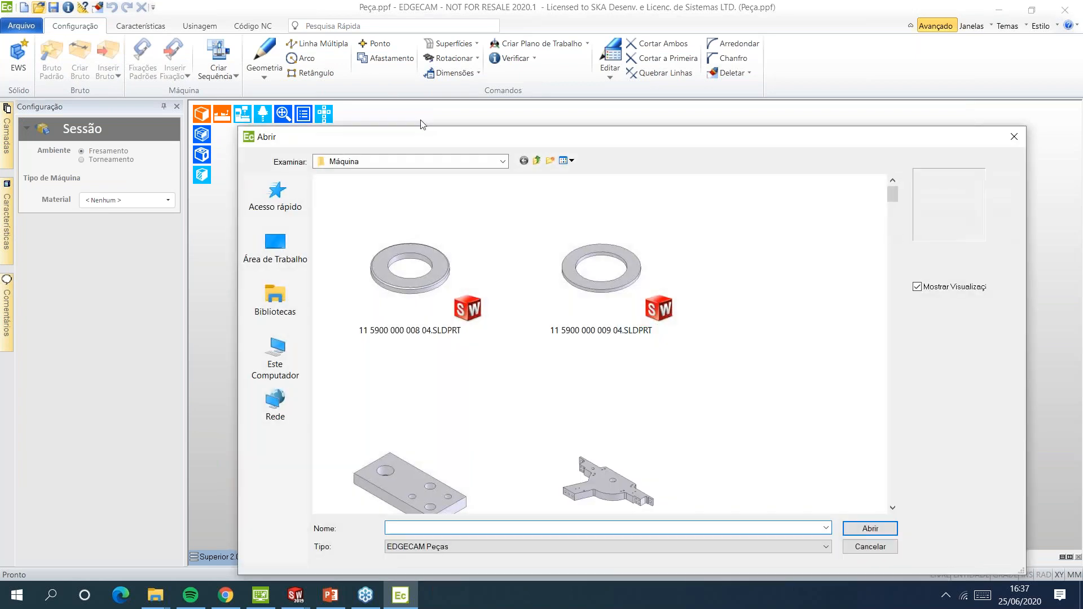
{"action": "left_click", "coordinate": [502, 162]}
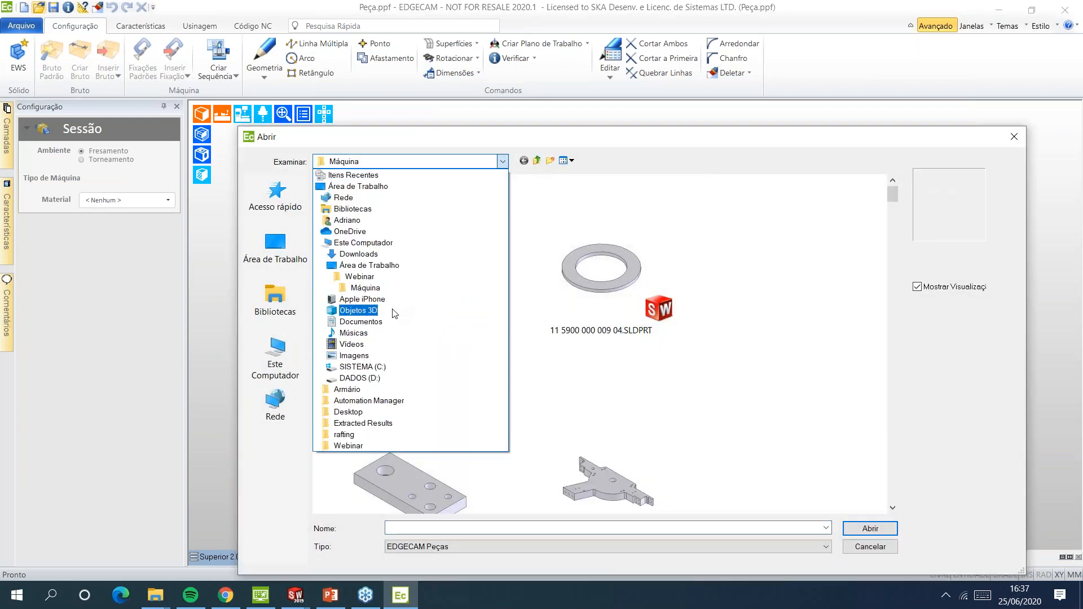
{"action": "left_click", "coordinate": [372, 186]}
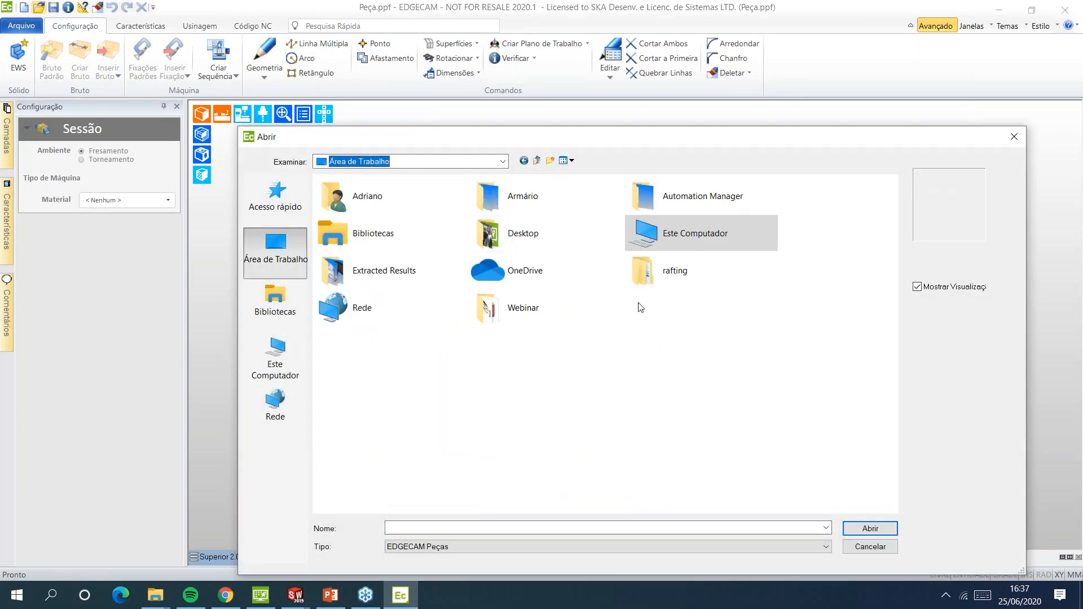
{"action": "double_click", "coordinate": [543, 310]}
{"action": "left_click", "coordinate": [406, 225]}
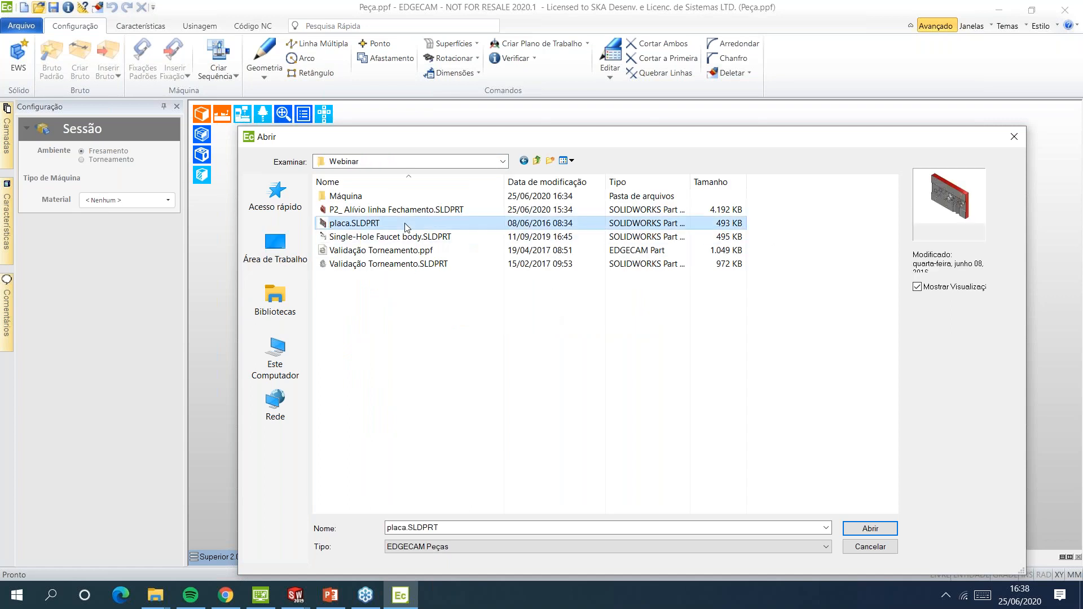
{"action": "left_click", "coordinate": [868, 528]}
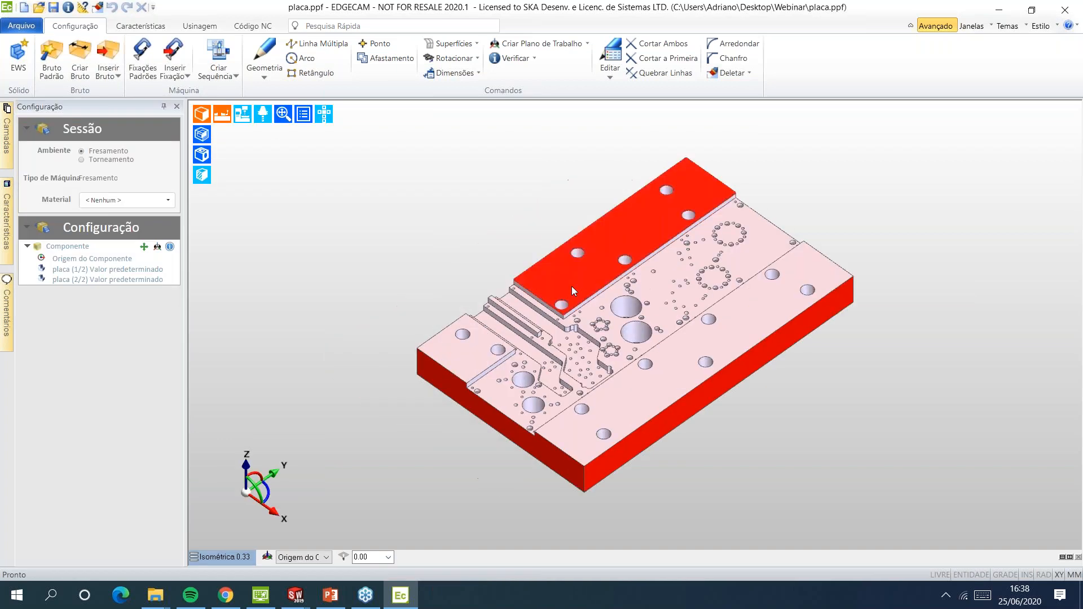
Position the plate's origin at the component's XY centre, then reselect it at a corner of the plate's upper face
{"action": "left_click", "coordinate": [157, 247]}
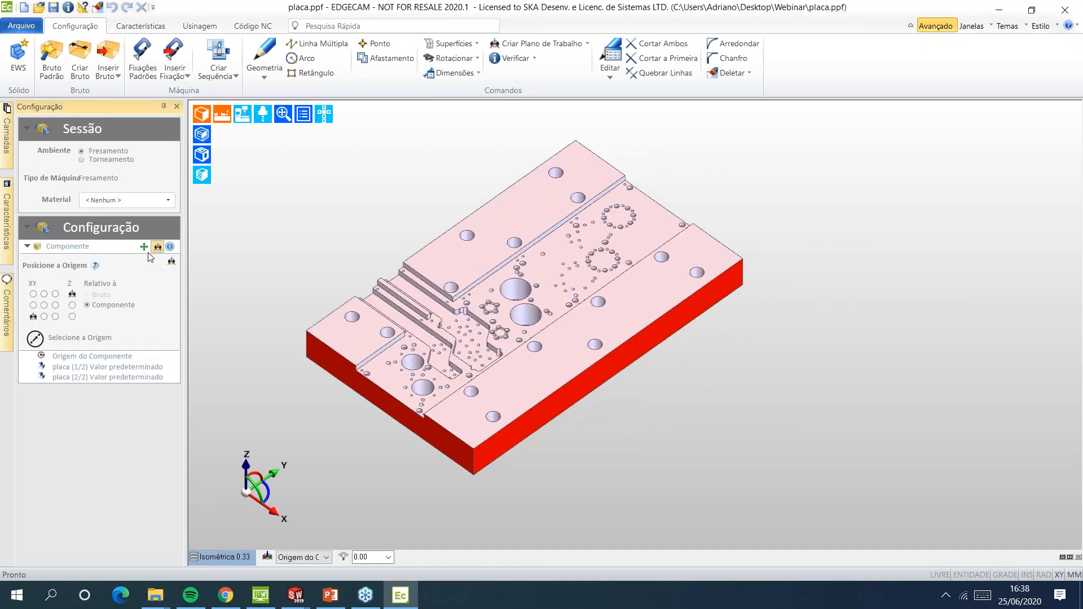
{"action": "left_click", "coordinate": [145, 247]}
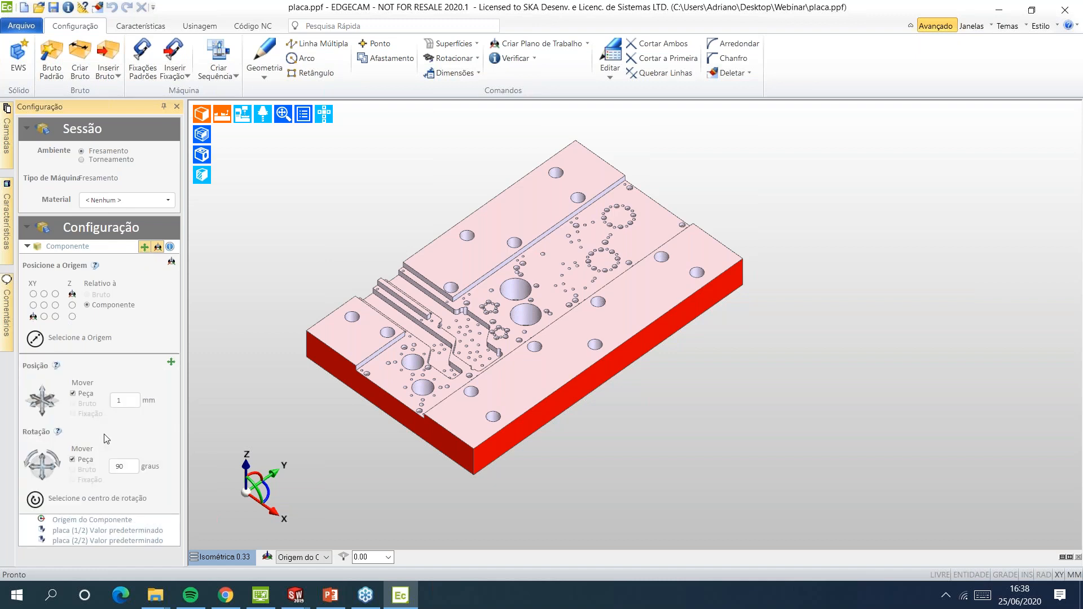
{"action": "left_click", "coordinate": [45, 306]}
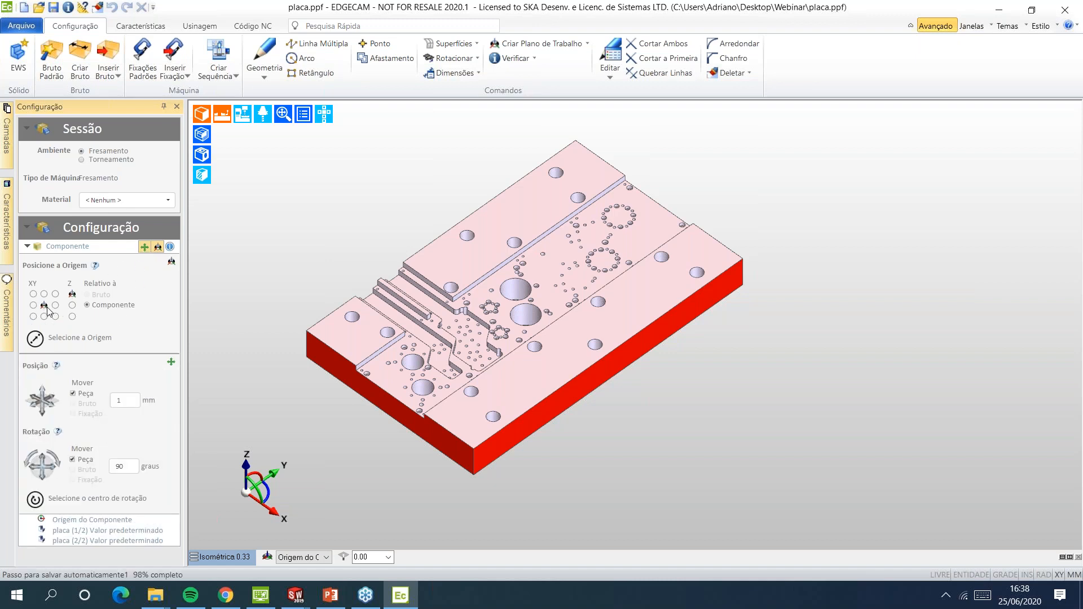
{"action": "left_click", "coordinate": [38, 342]}
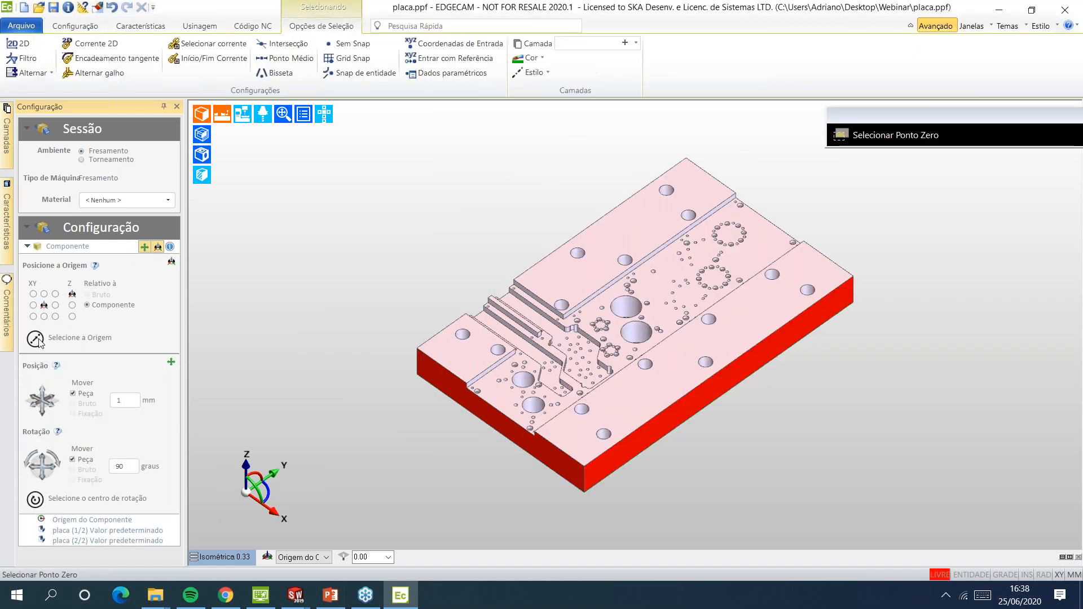
{"action": "left_click", "coordinate": [504, 341]}
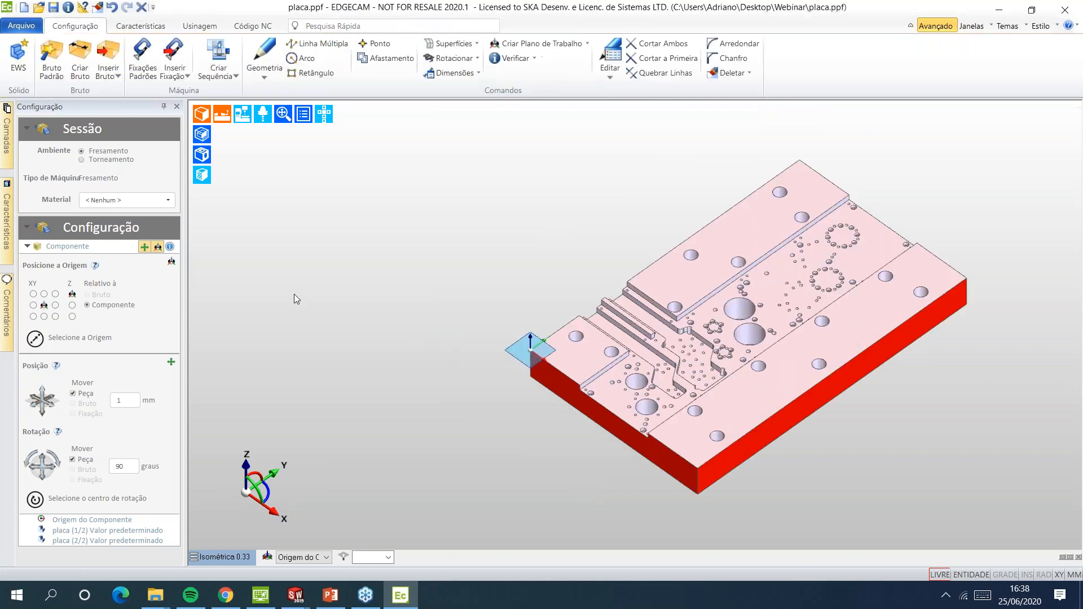
Inspect the face information of a large hole in the middle of the plate
{"action": "scroll", "coordinate": [479, 275], "scroll_direction": "up", "scroll_amount": 5}
{"action": "middle_click_drag", "start_coordinate": [478, 276], "coordinate": [544, 288]}
{"action": "scroll", "coordinate": [544, 287], "scroll_direction": "up", "scroll_amount": 4}
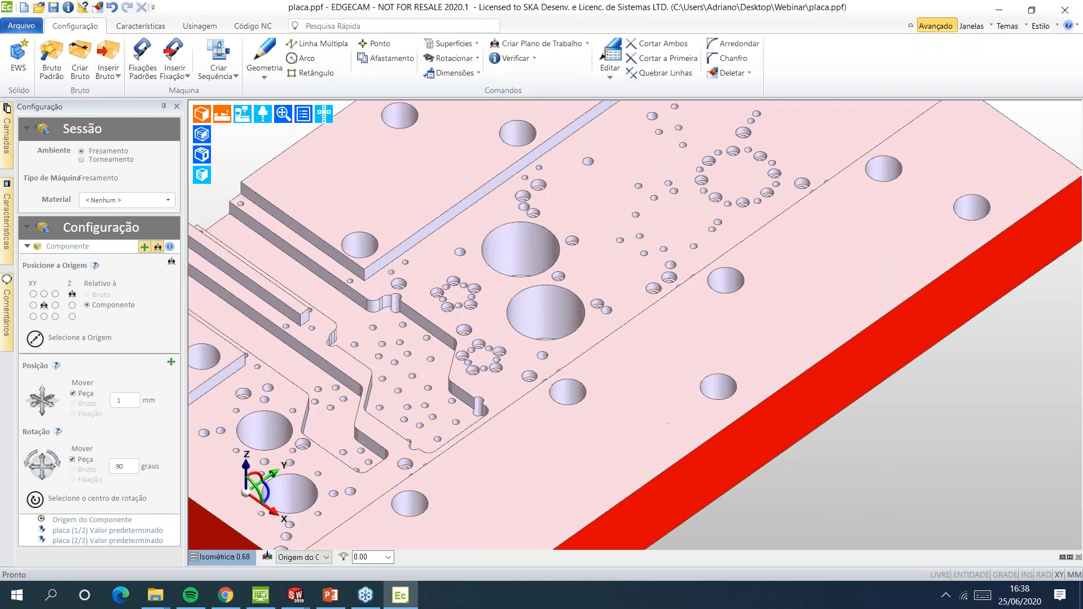
{"action": "mouse_move", "coordinate": [526, 217]}
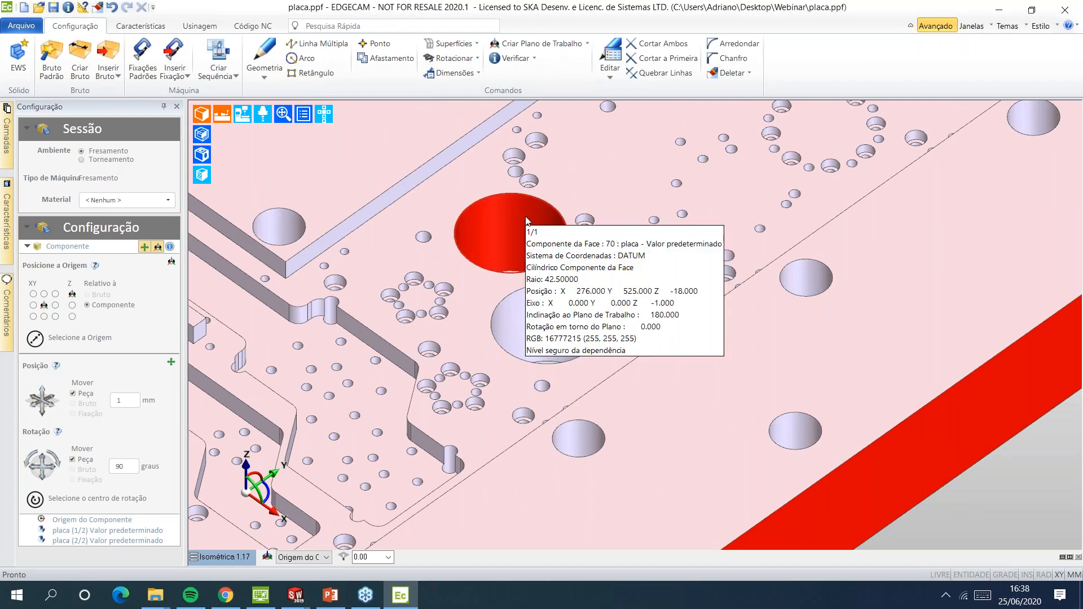
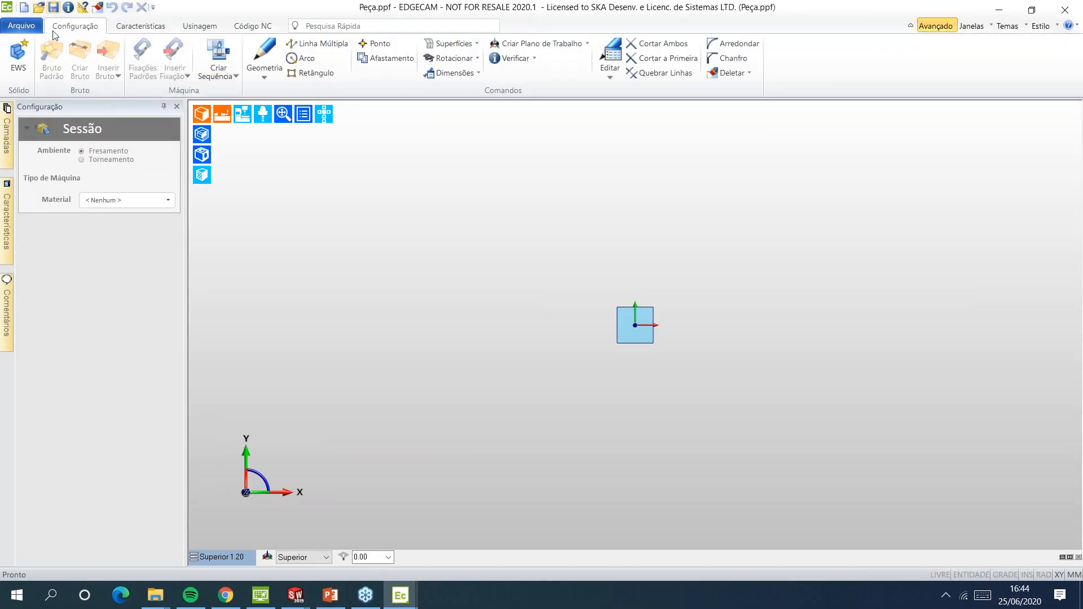
Load placa.SLDPRT from the Webinar folder into the empty Peça.ppf session
{"action": "mouse_move", "coordinate": [401, 595]}
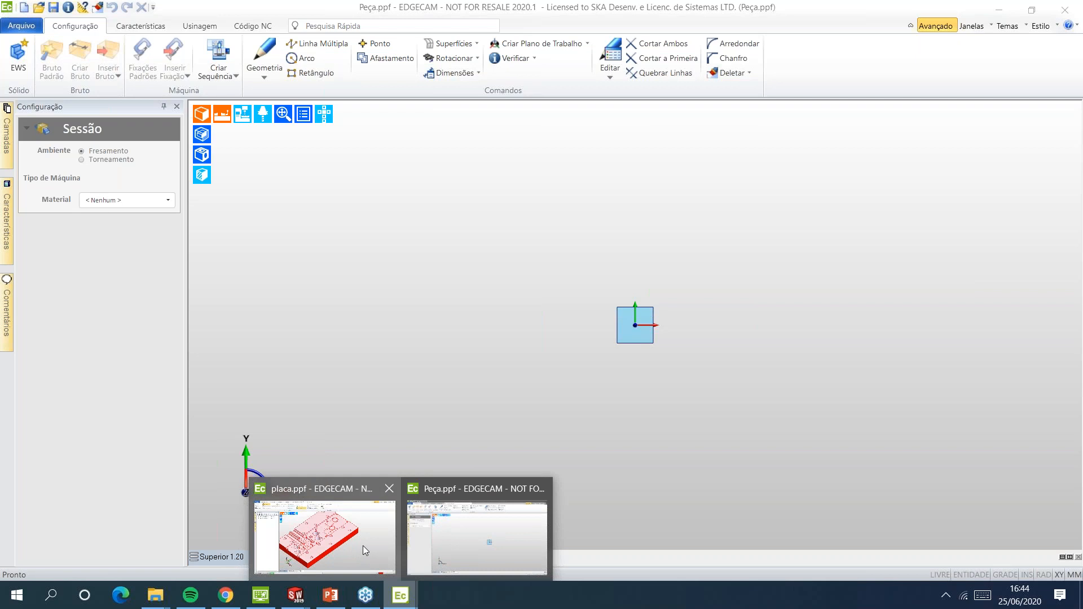
{"action": "left_click", "coordinate": [364, 546]}
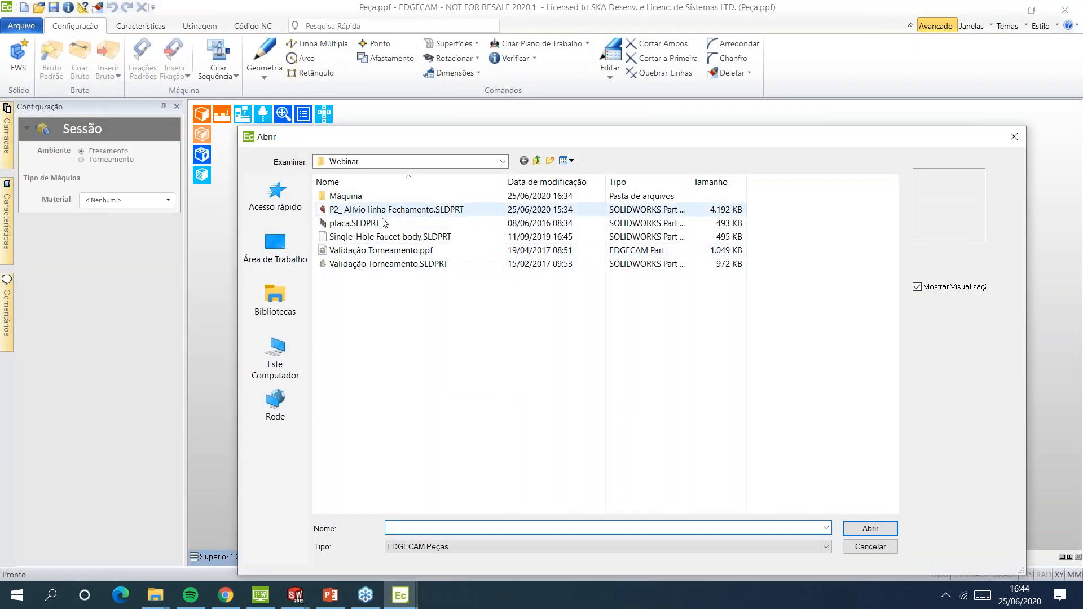
{"action": "left_click", "coordinate": [354, 223]}
{"action": "left_click", "coordinate": [846, 531]}
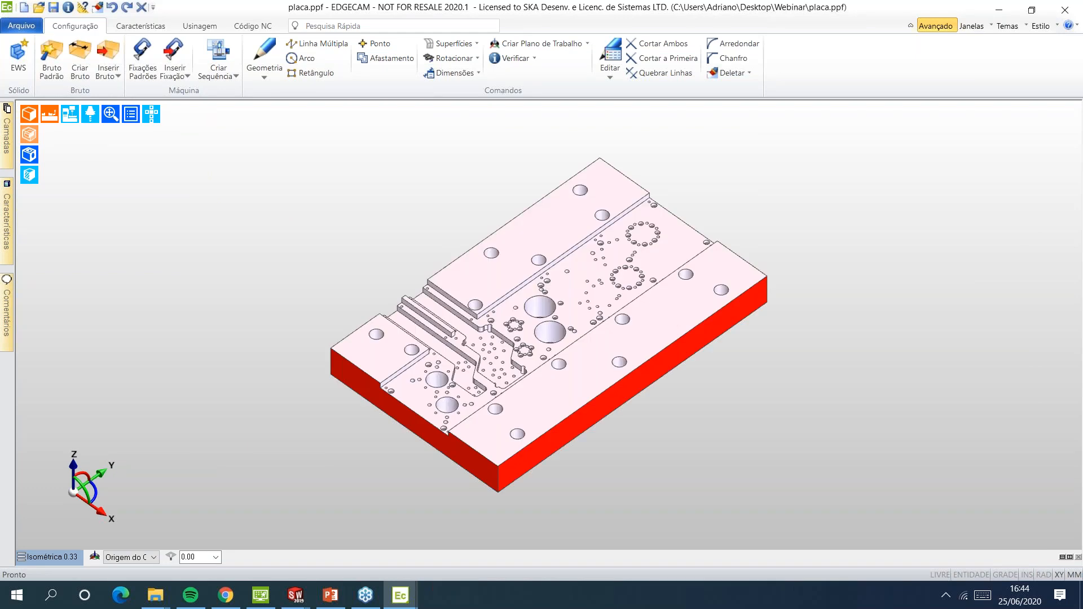
Select the leftmost corner of the plate's upper face as the component's origin
{"action": "left_click", "coordinate": [157, 246]}
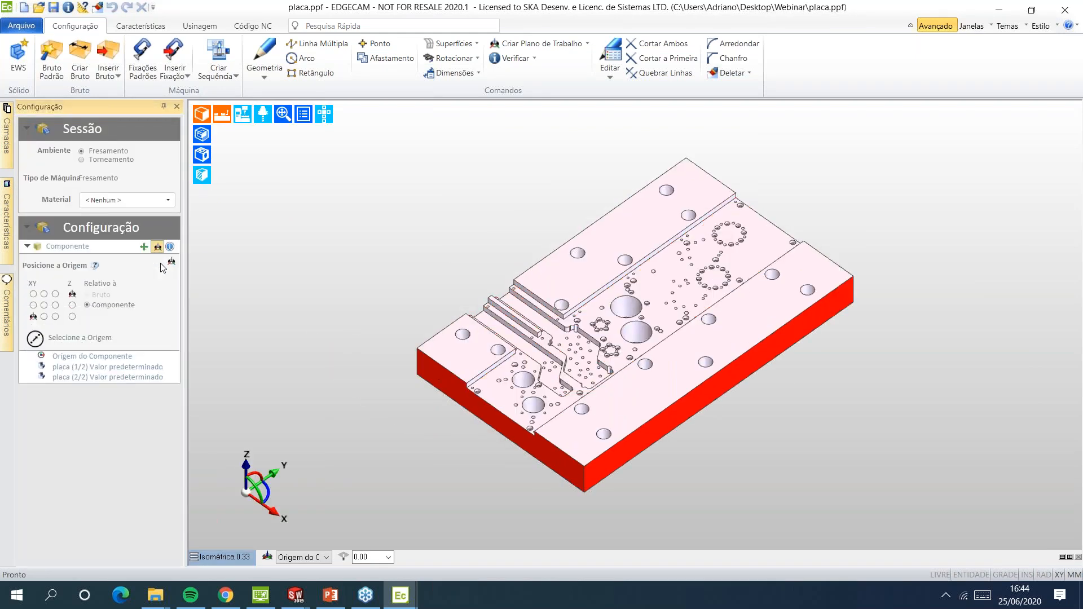
{"action": "left_click", "coordinate": [35, 338]}
{"action": "scroll", "coordinate": [395, 357], "scroll_direction": "up", "scroll_amount": 1}
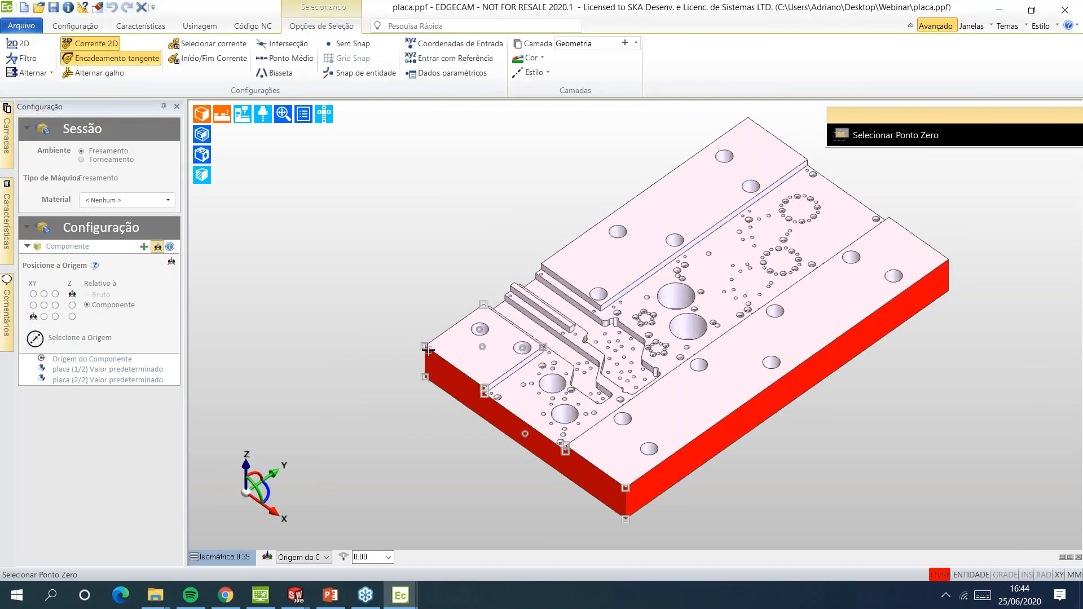
{"action": "left_click", "coordinate": [425, 346]}
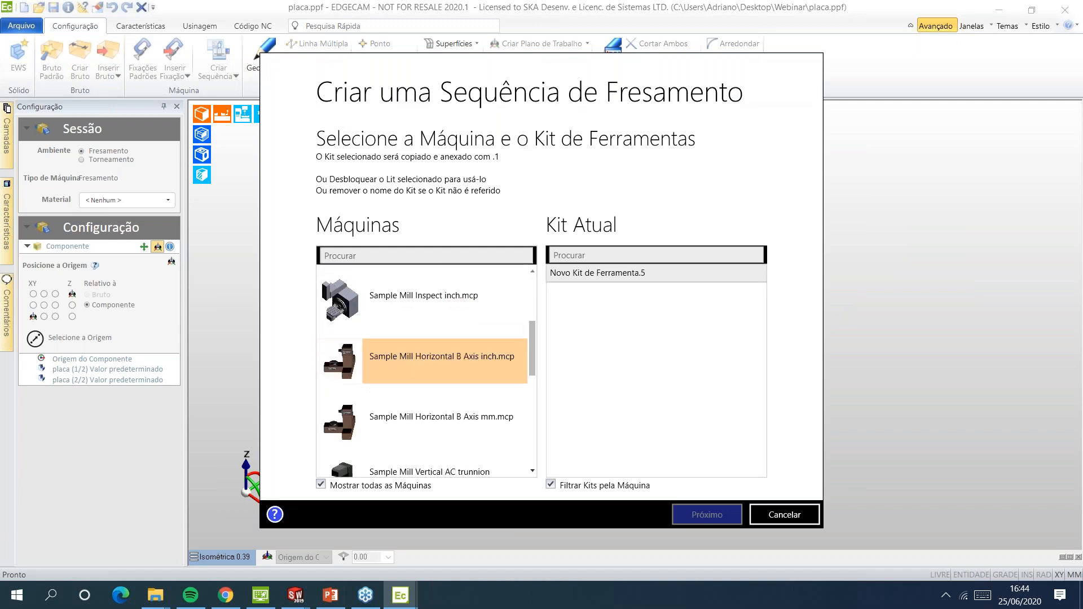
Create a milling sequence with the Training Mill mm.mcp machine and the Novo Kit de Ferramenta.5 tool kit
{"action": "scroll", "coordinate": [423, 429], "scroll_direction": "down", "scroll_amount": 5}
{"action": "left_click", "coordinate": [440, 443]}
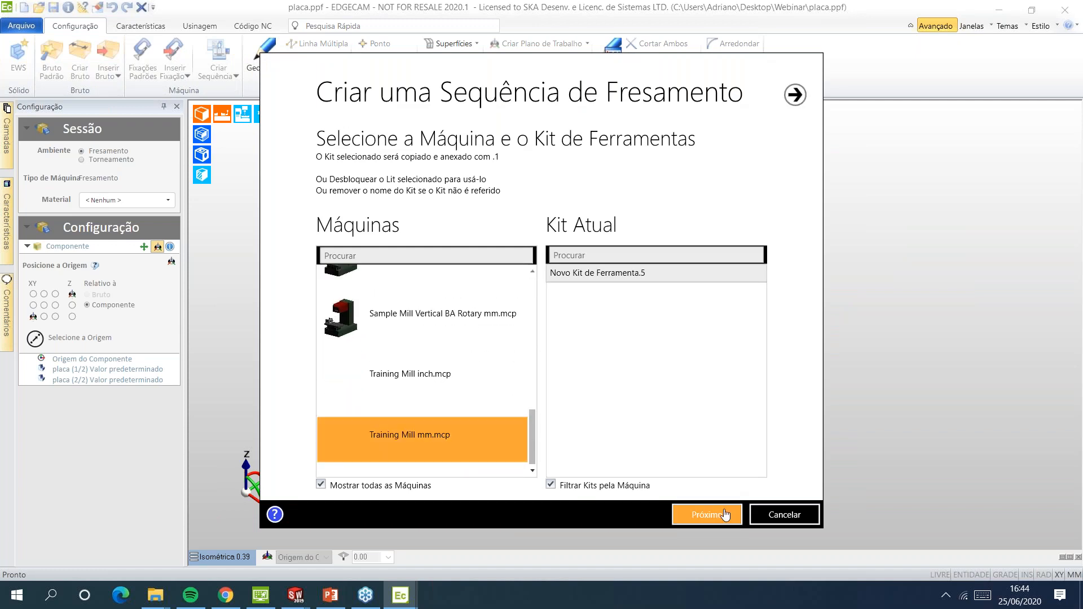
{"action": "left_click", "coordinate": [725, 517]}
{"action": "left_click", "coordinate": [702, 514]}
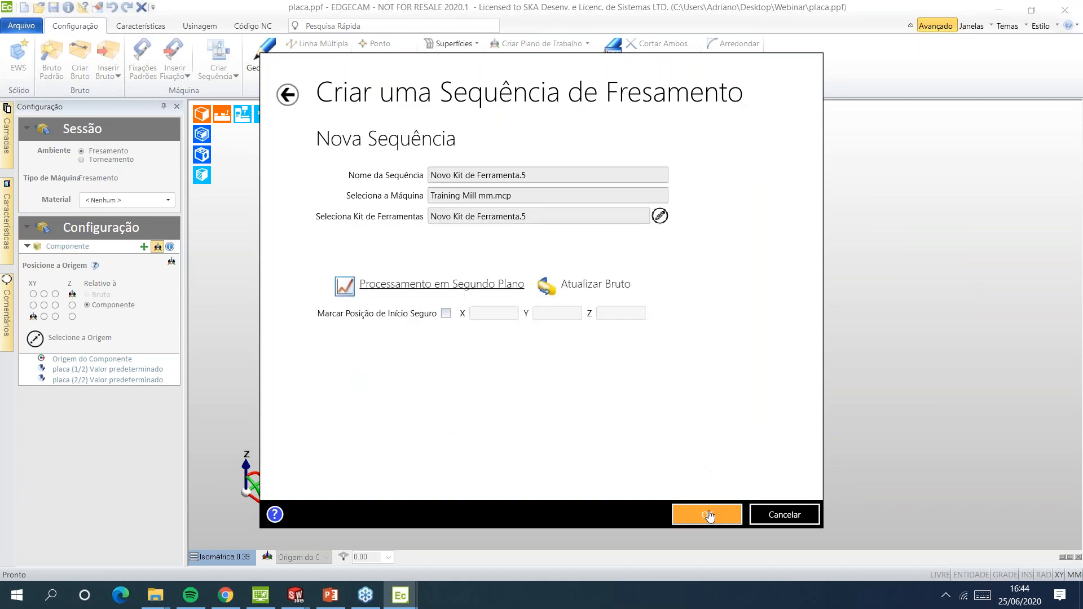
{"action": "left_click", "coordinate": [702, 514]}
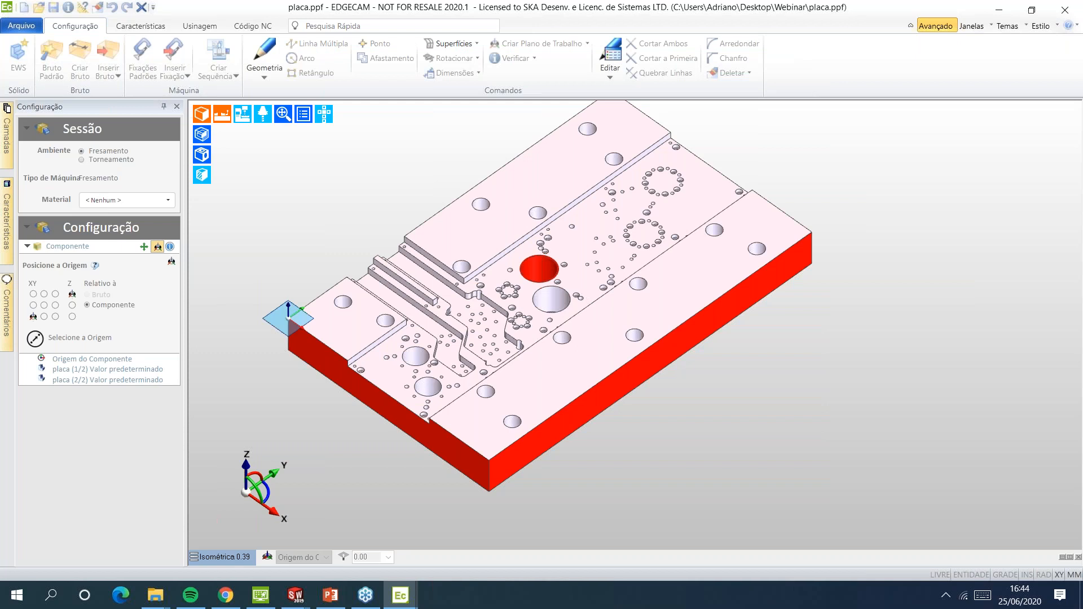
{"action": "key", "text": "Escape"}
{"action": "scroll", "coordinate": [547, 289], "scroll_direction": "up", "scroll_amount": 2}
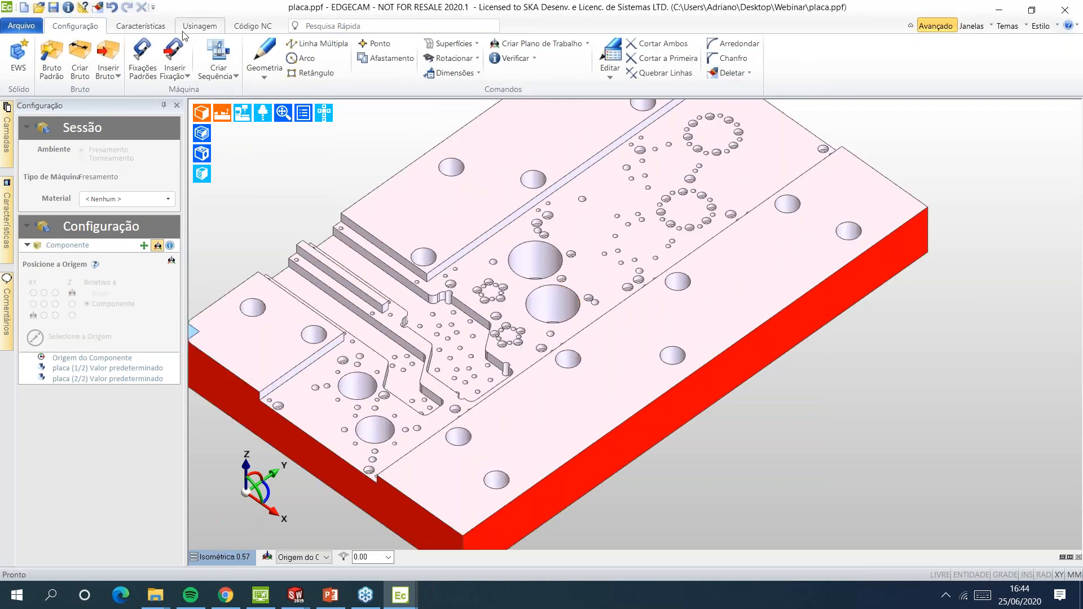
{"action": "left_click", "coordinate": [148, 28]}
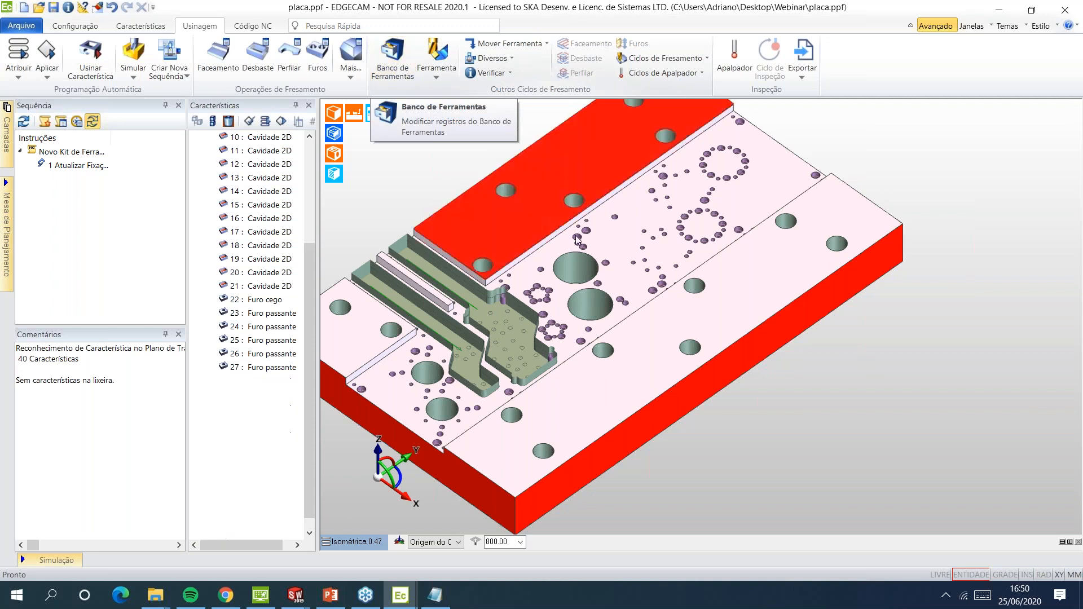
Select the standard-length 5.0 mm Jobber Drill from the tool store's drilling tools
{"action": "scroll", "coordinate": [629, 258], "scroll_direction": "up", "scroll_amount": 5}
{"action": "scroll", "coordinate": [626, 264], "scroll_direction": "down", "scroll_amount": 6}
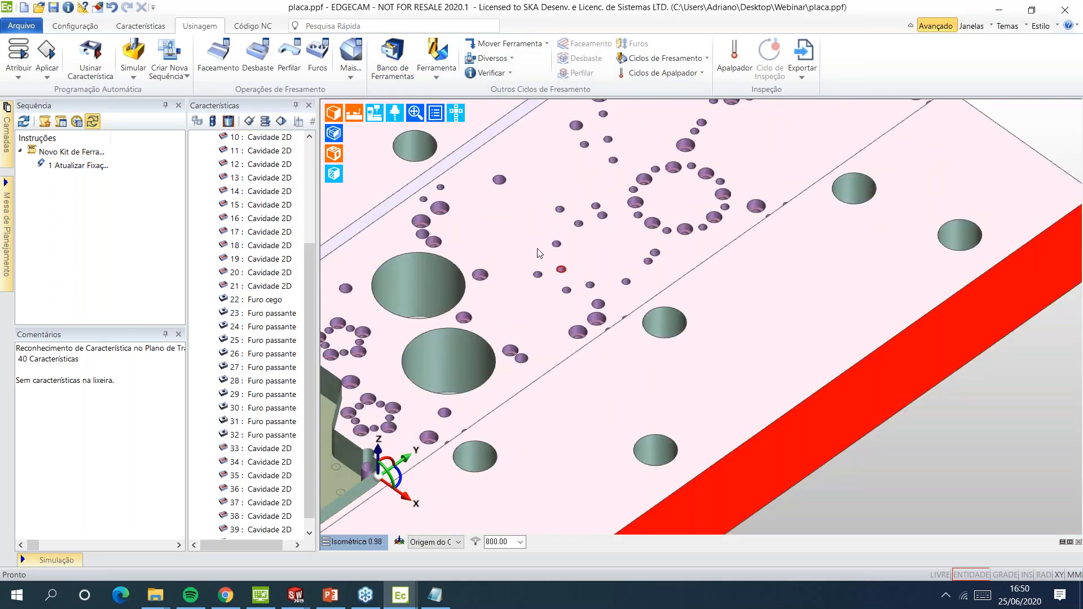
{"action": "scroll", "coordinate": [565, 215], "scroll_direction": "up", "scroll_amount": 2}
{"action": "left_click", "coordinate": [393, 58]}
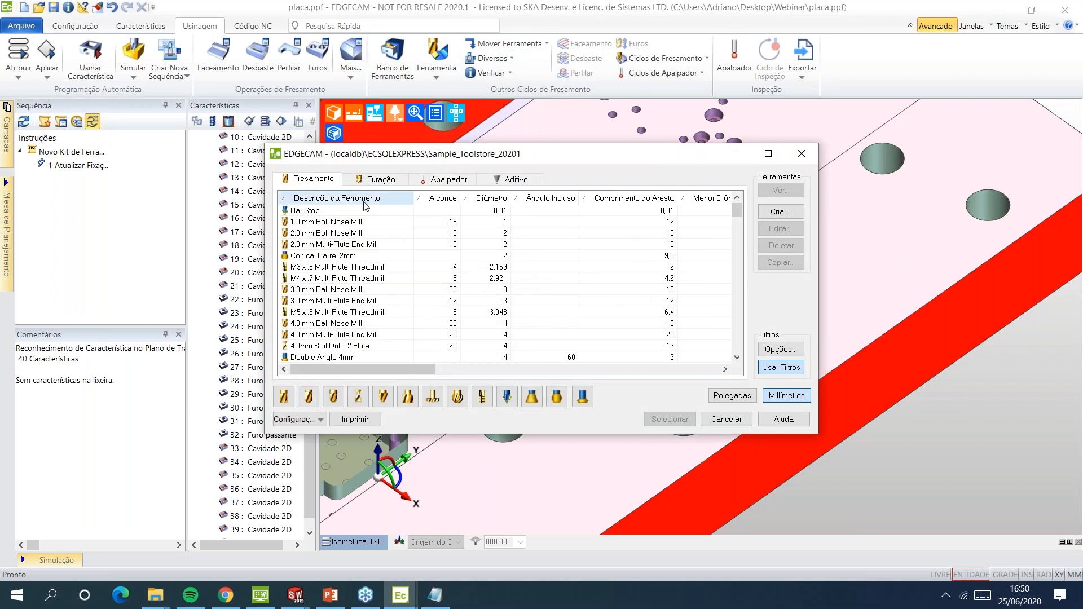
{"action": "left_click", "coordinate": [378, 179]}
{"action": "scroll", "coordinate": [339, 294], "scroll_direction": "down", "scroll_amount": 2}
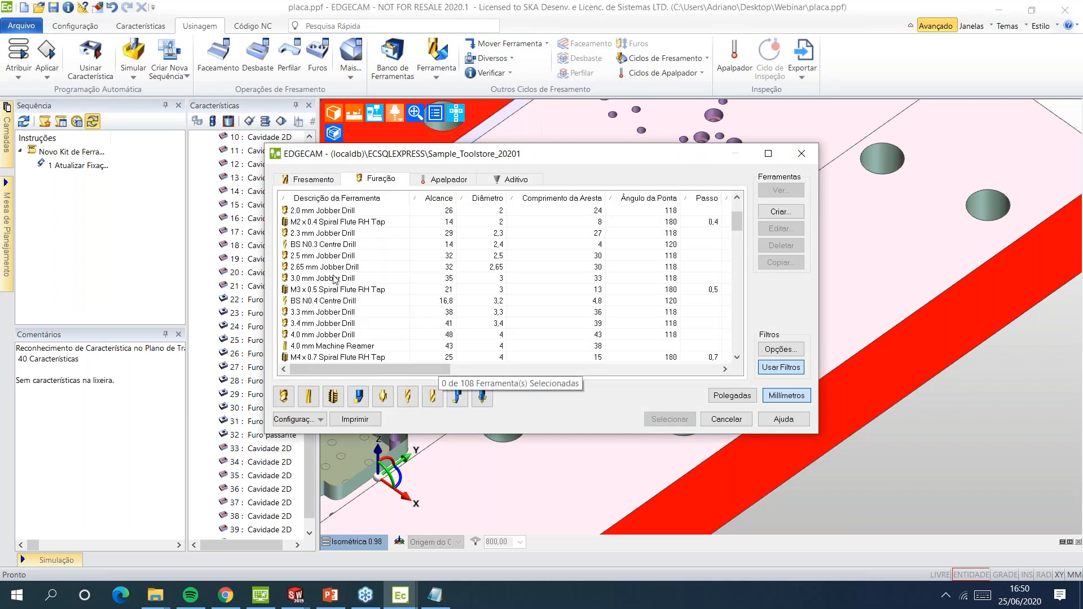
{"action": "left_click", "coordinate": [331, 280]}
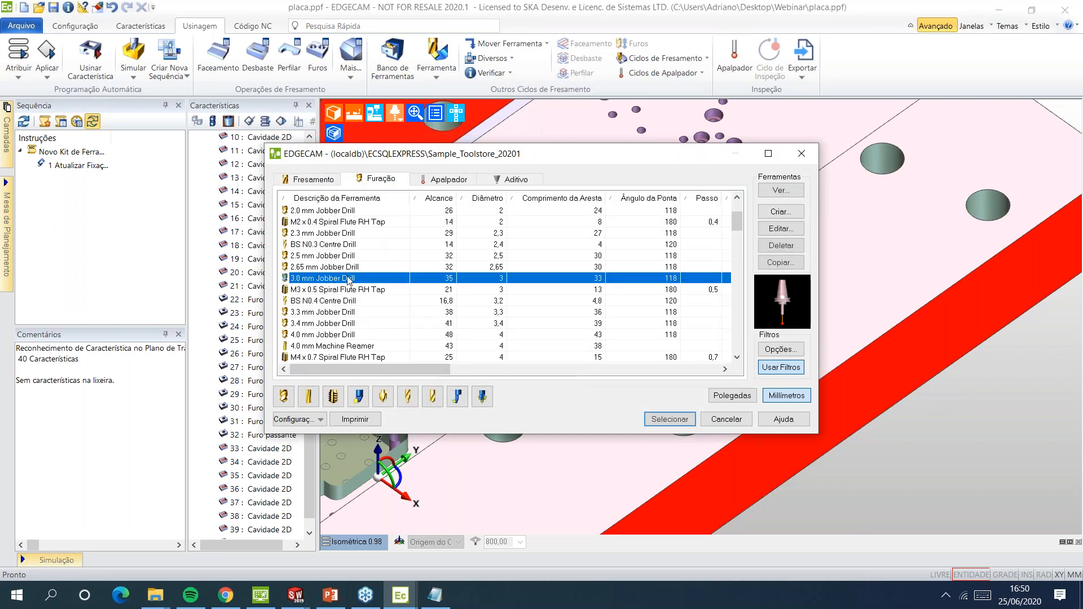
{"action": "scroll", "coordinate": [337, 316], "scroll_direction": "down", "scroll_amount": 3}
{"action": "left_click", "coordinate": [330, 312]}
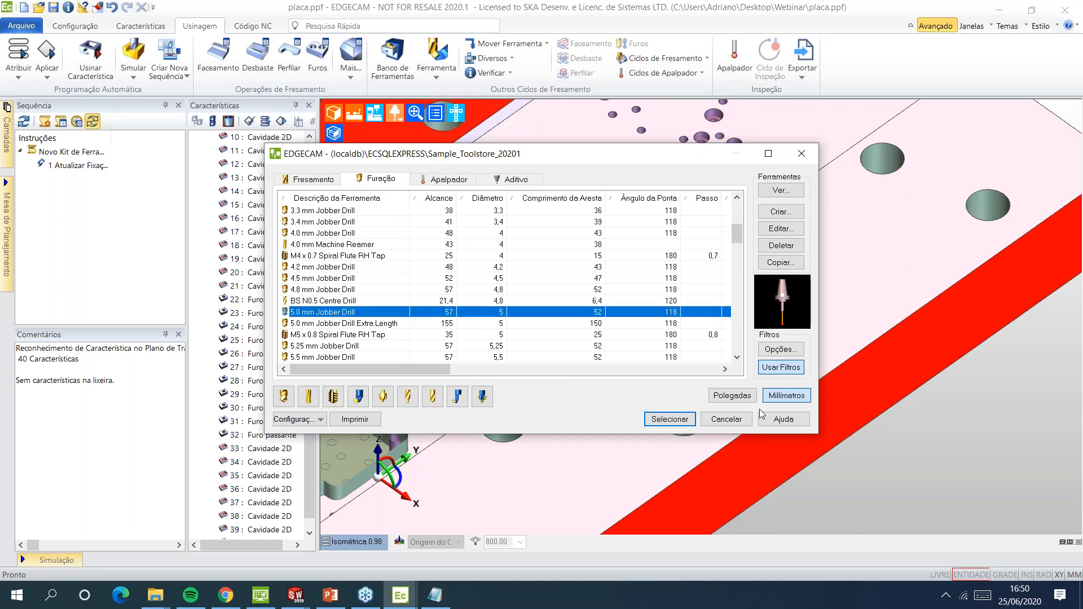
{"action": "left_click", "coordinate": [679, 424]}
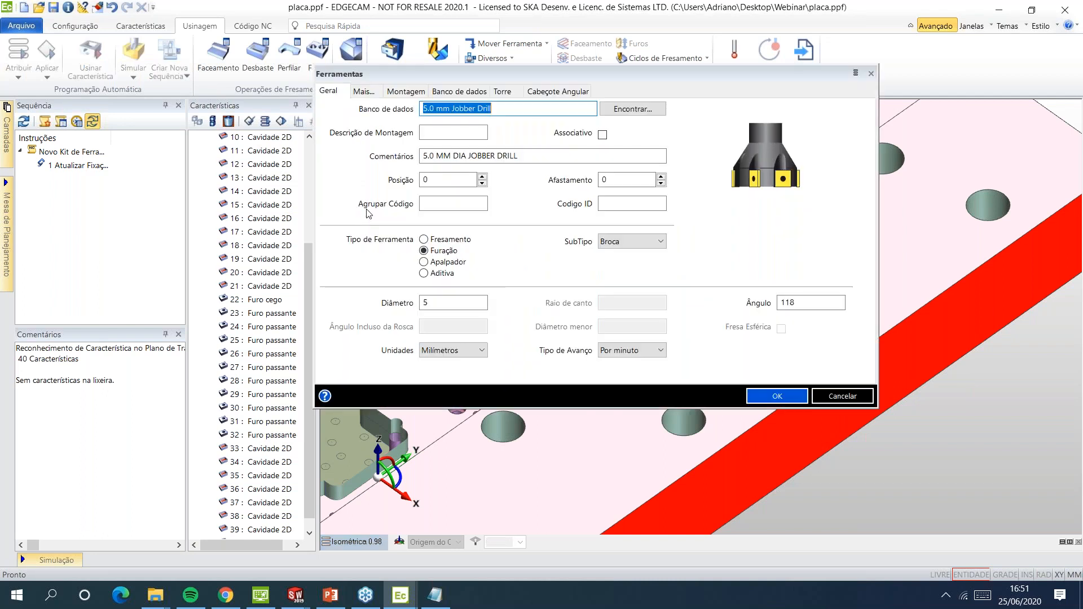
Assign position 1 to the drill and add it to the machining sequence
{"action": "left_click", "coordinate": [382, 177]}
{"action": "type", "text": "1"}
{"action": "key", "text": "Return"}
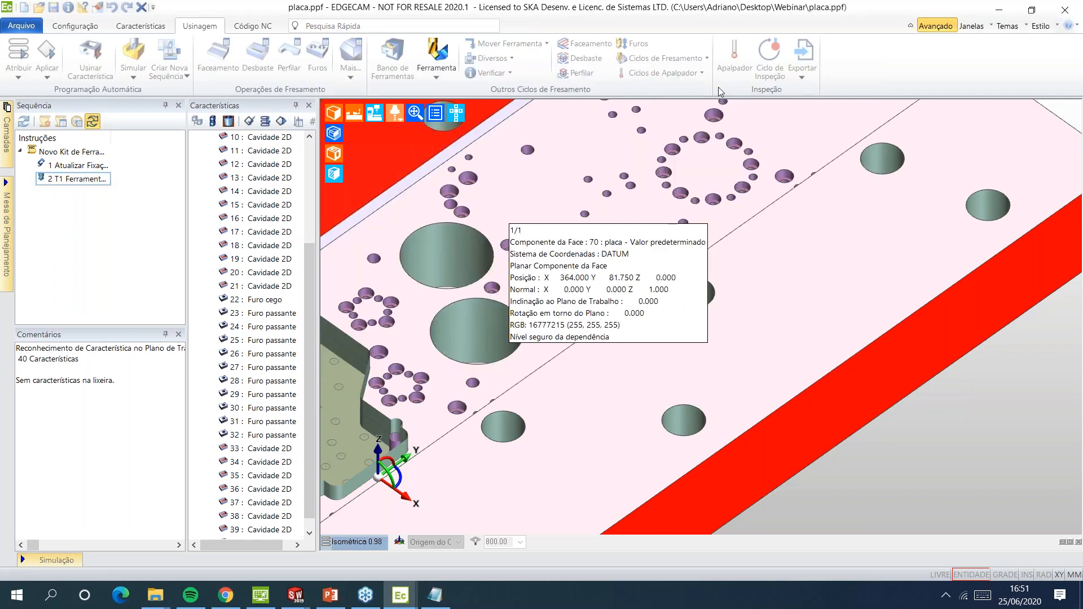
Create a Furação cycle in solids mode on the through-hole group feature Furo passante 23
{"action": "left_click", "coordinate": [698, 59]}
{"action": "left_click", "coordinate": [699, 74]}
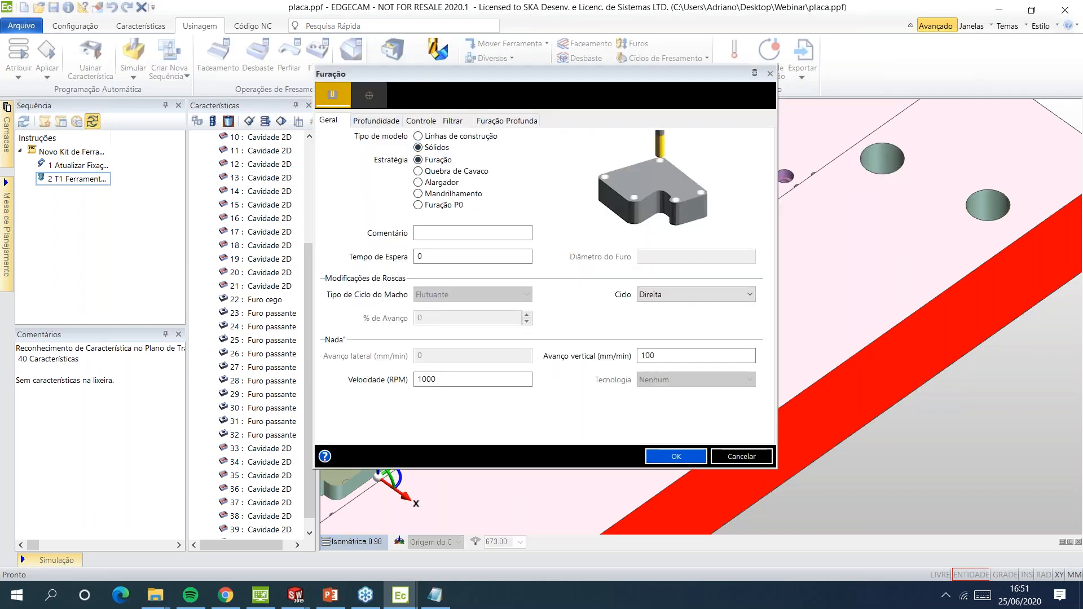
{"action": "key", "text": "Return"}
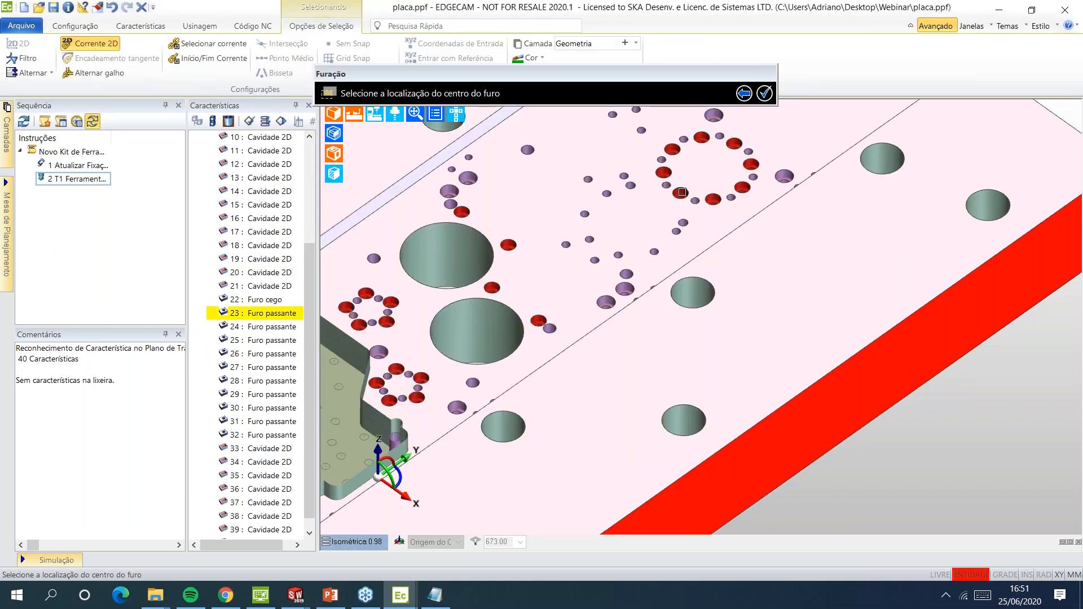
{"action": "key", "text": "Return"}
{"action": "left_click", "coordinate": [671, 455]}
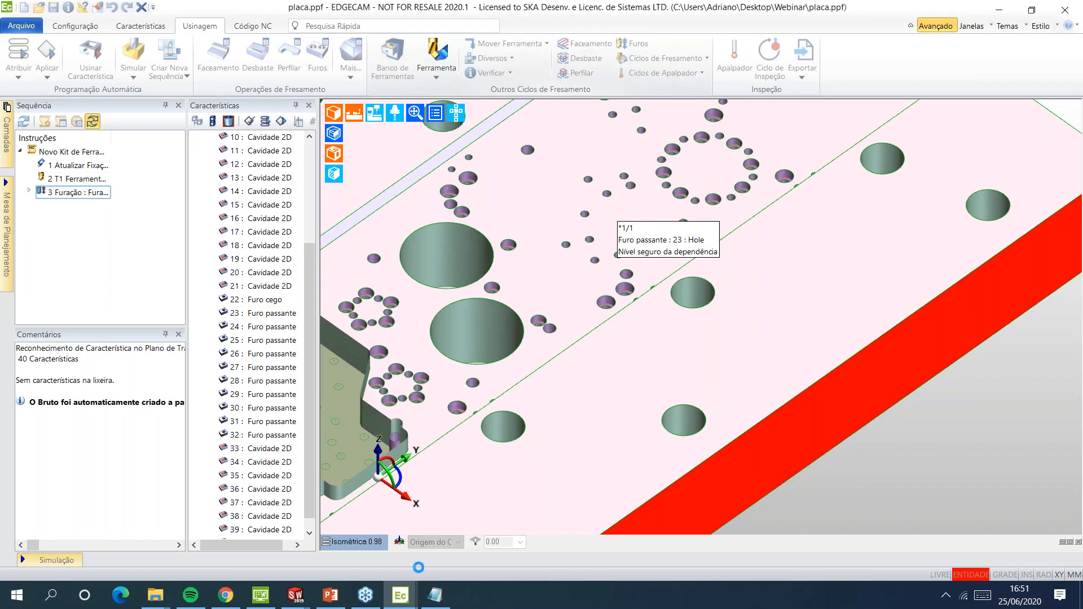
Open Strategy Manager from the EDGECAM launcher and place its window beside the plate's machining sequence
{"action": "left_click", "coordinate": [269, 599]}
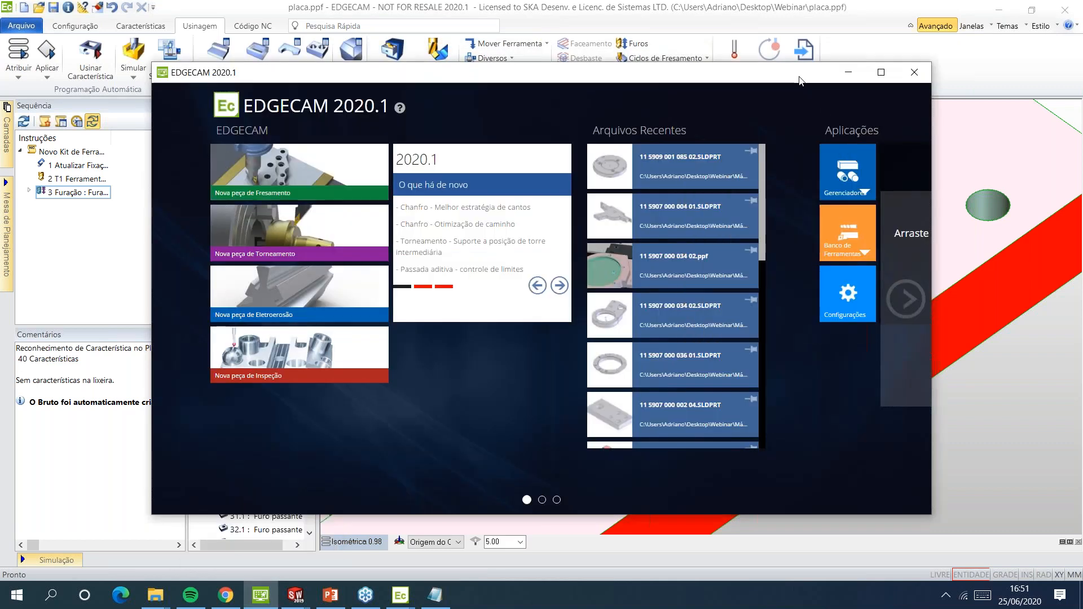
{"action": "left_click_drag", "start_coordinate": [775, 76], "coordinate": [675, 54]}
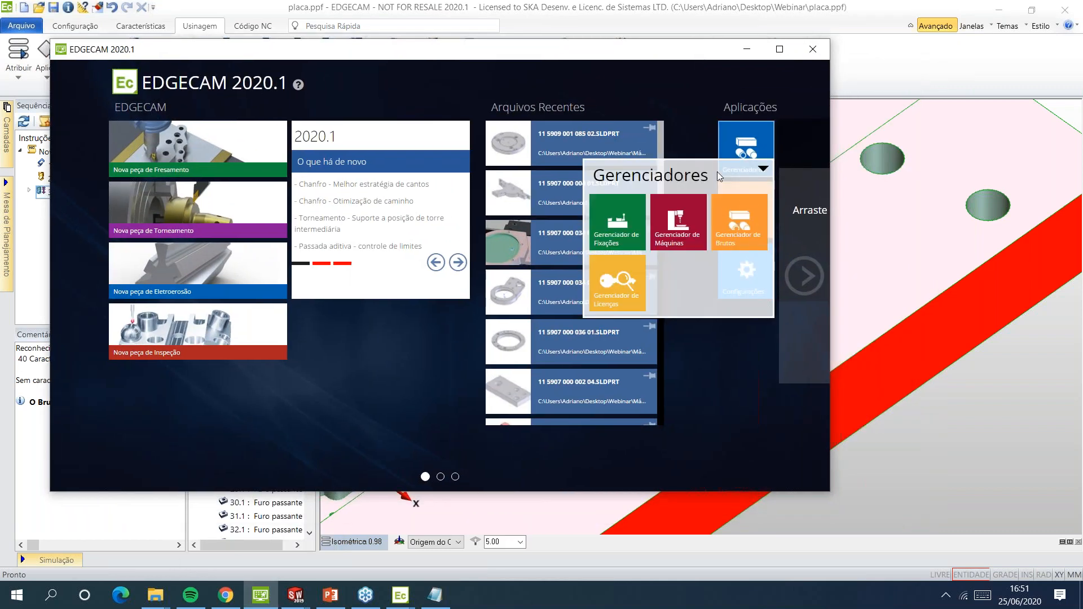
{"action": "scroll", "coordinate": [682, 204], "scroll_direction": "down", "scroll_amount": 5}
{"action": "scroll", "coordinate": [682, 203], "scroll_direction": "down", "scroll_amount": 3}
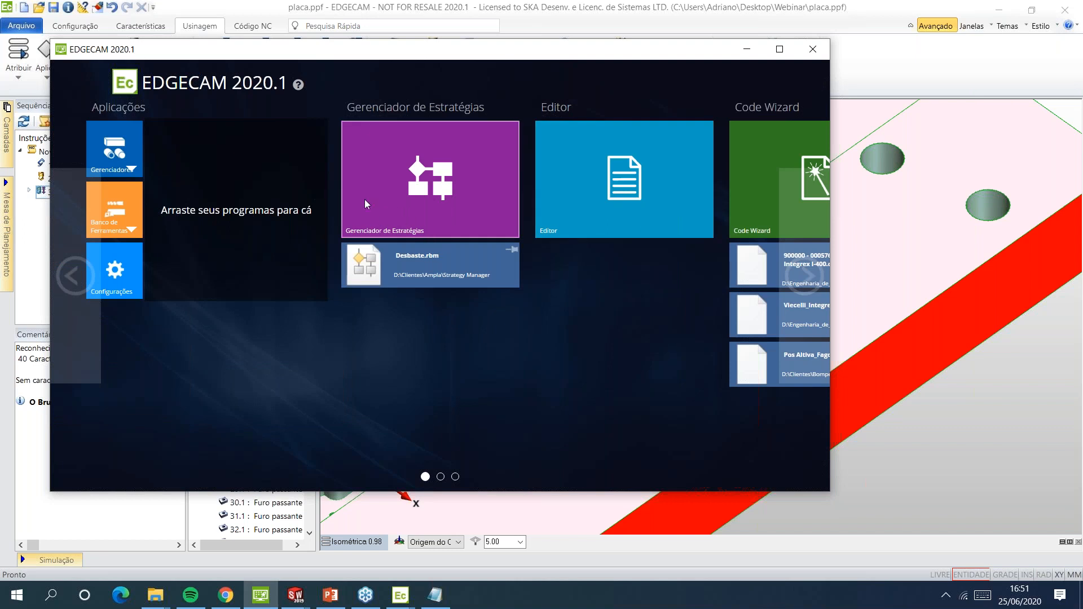
{"action": "left_click", "coordinate": [401, 158]}
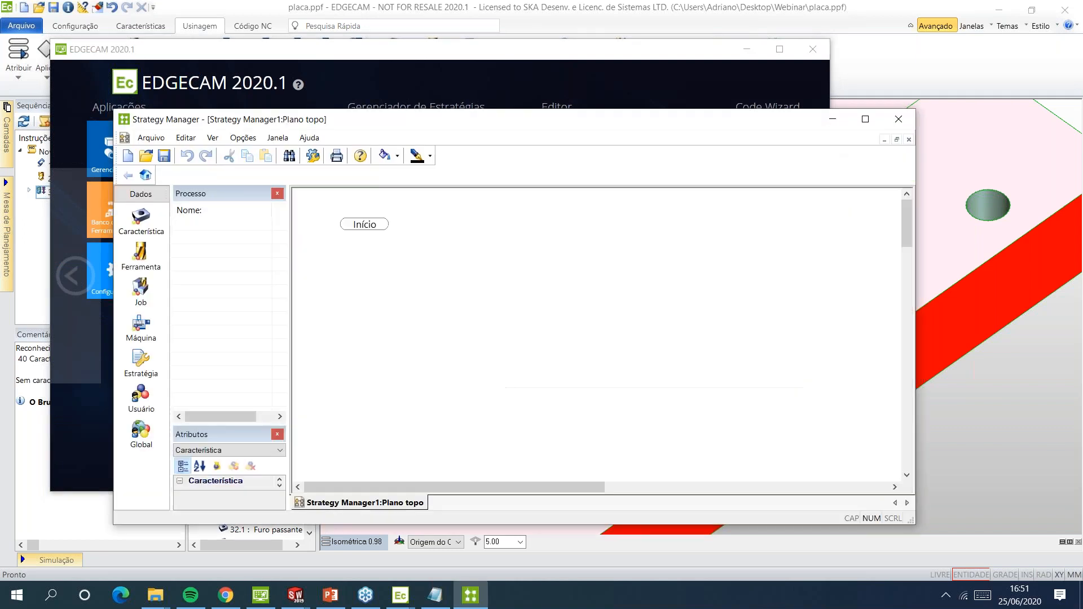
{"action": "left_click", "coordinate": [748, 50]}
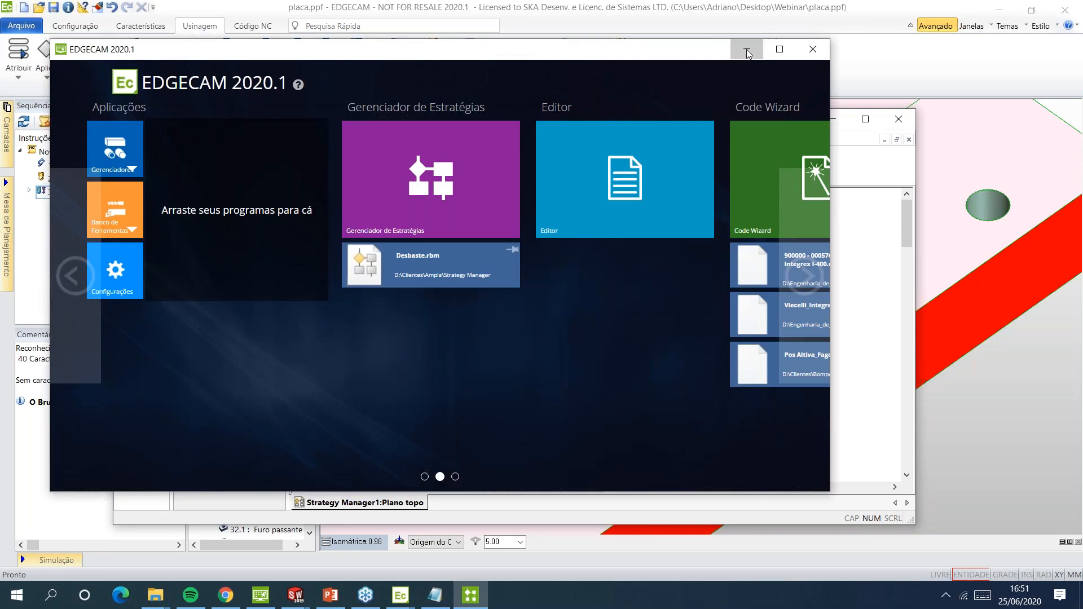
{"action": "left_click_drag", "start_coordinate": [427, 122], "coordinate": [540, 87]}
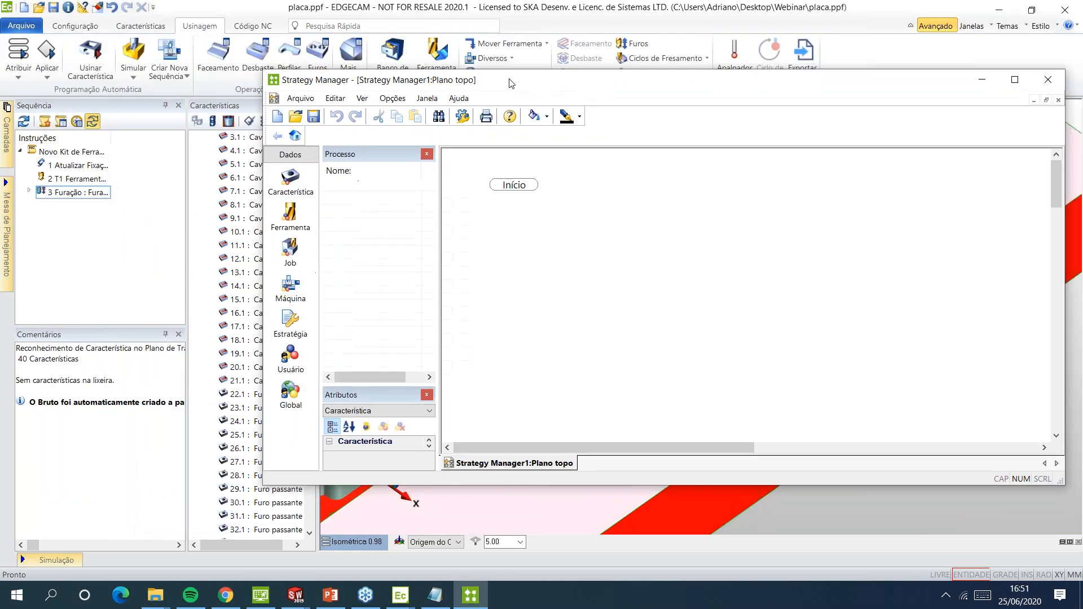
Save the T1 tool instruction as a process and paste it into Strategy Manager's process list
{"action": "right_click", "coordinate": [90, 181]}
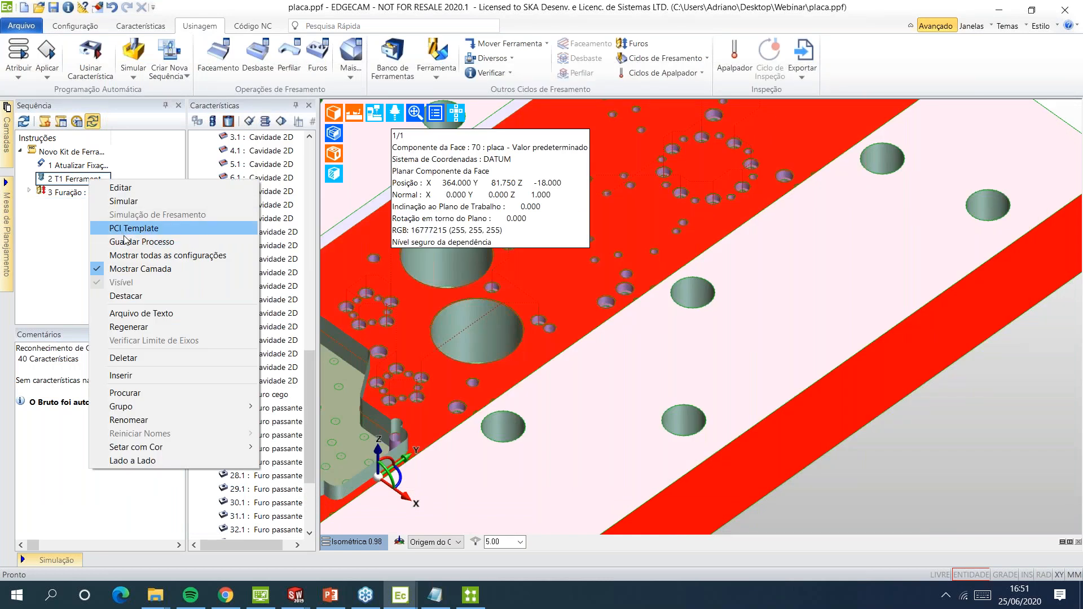
{"action": "left_click", "coordinate": [142, 241]}
{"action": "left_click", "coordinate": [470, 595]}
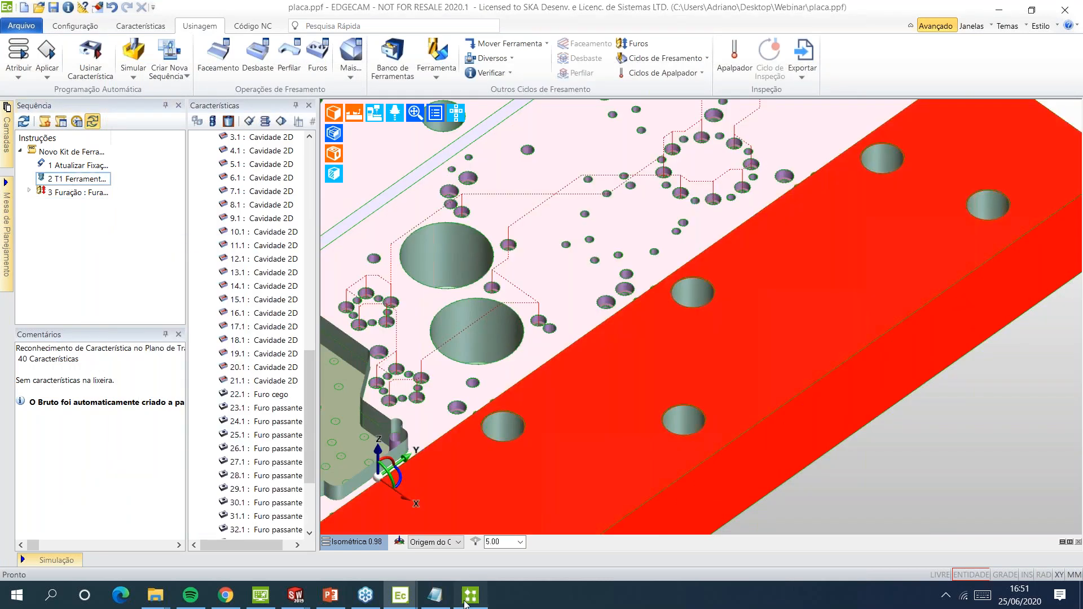
{"action": "right_click", "coordinate": [375, 221]}
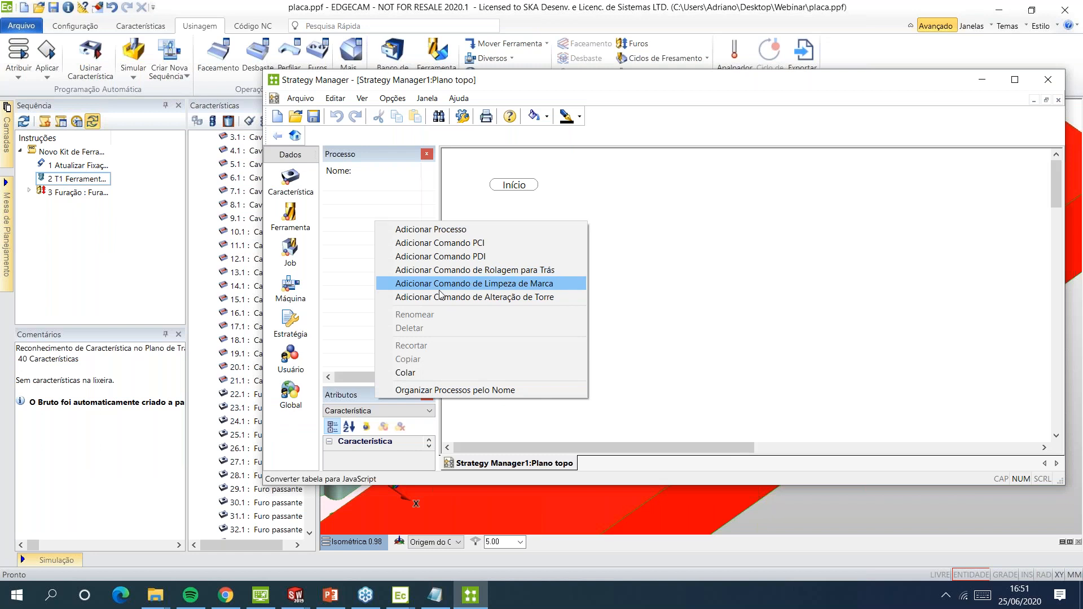
{"action": "left_click", "coordinate": [434, 373]}
Rename the pasted tool process as Broca
{"action": "right_click", "coordinate": [382, 188]}
{"action": "left_click", "coordinate": [433, 279]}
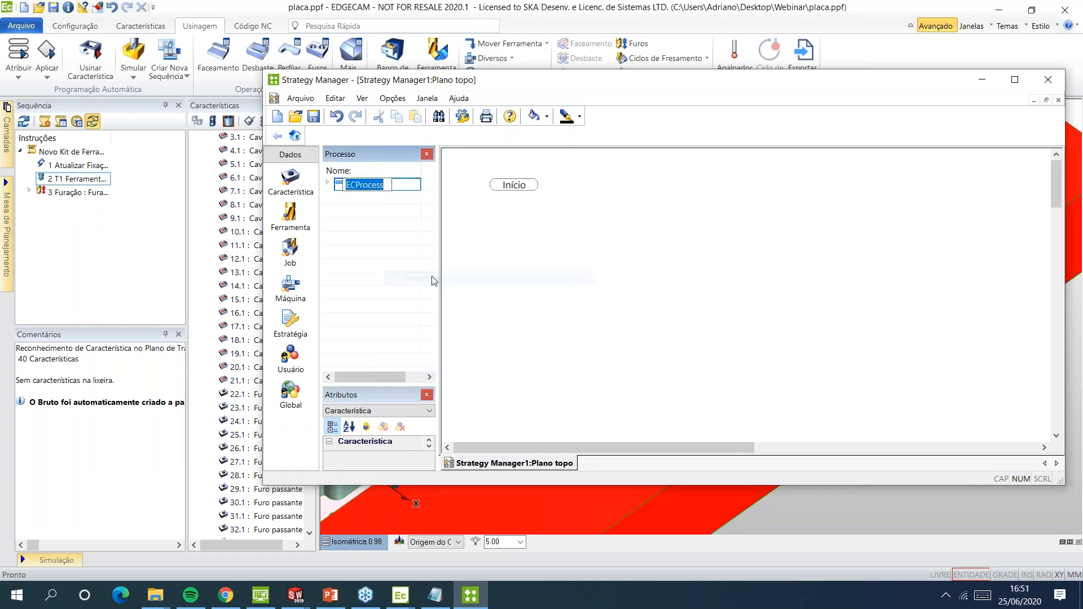
{"action": "type", "text": "Broc"}
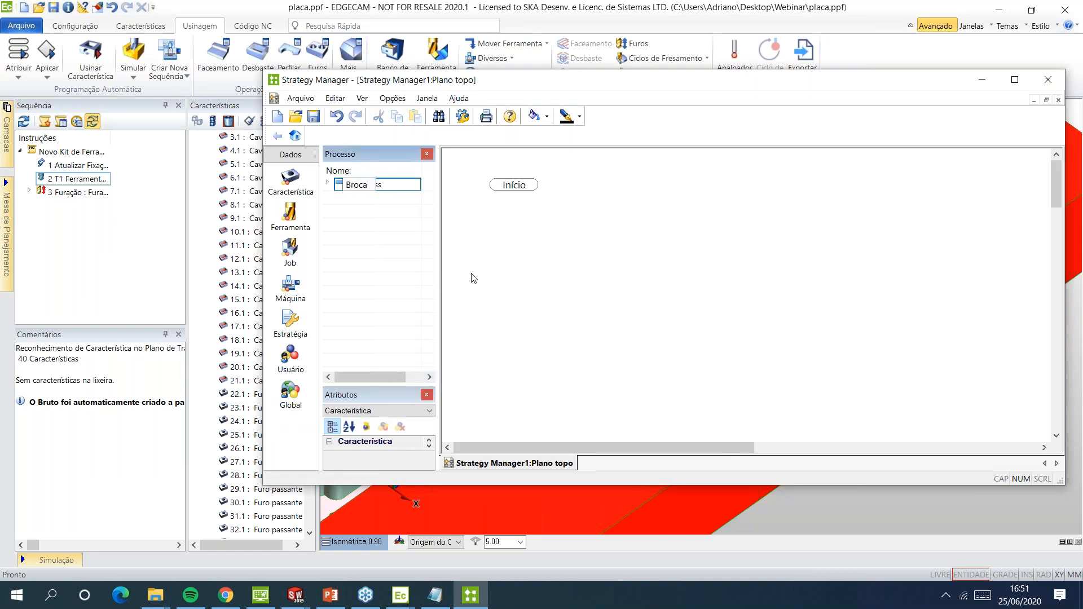
{"action": "type", "text": "a"}
{"action": "key", "text": "Return"}
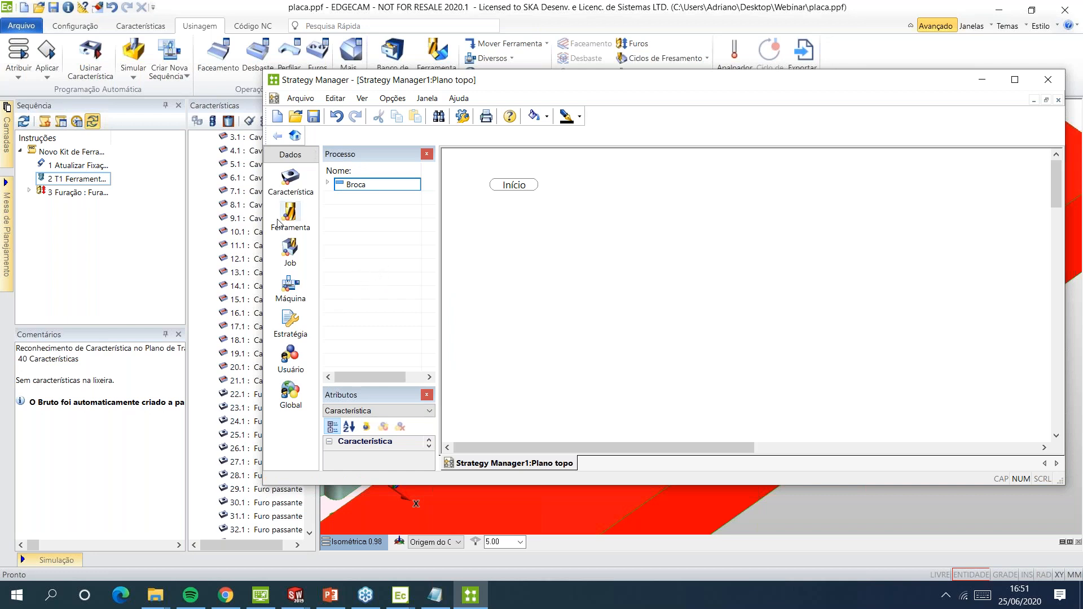
Save the Furação instruction as a process and paste it below Broca in Strategy Manager
{"action": "left_click", "coordinate": [83, 196]}
{"action": "right_click", "coordinate": [83, 197]}
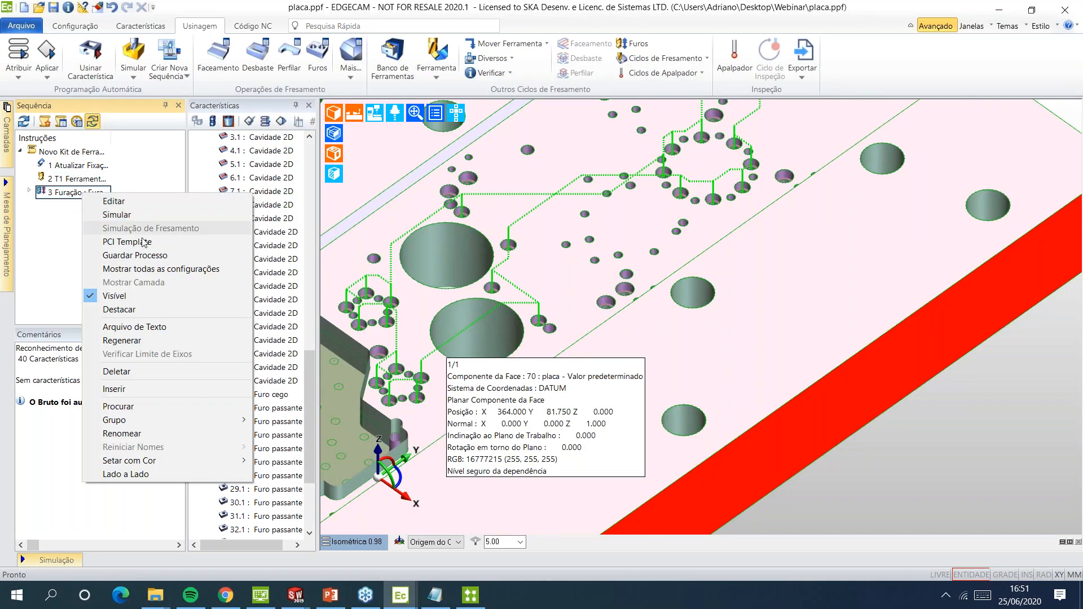
{"action": "left_click", "coordinate": [151, 257]}
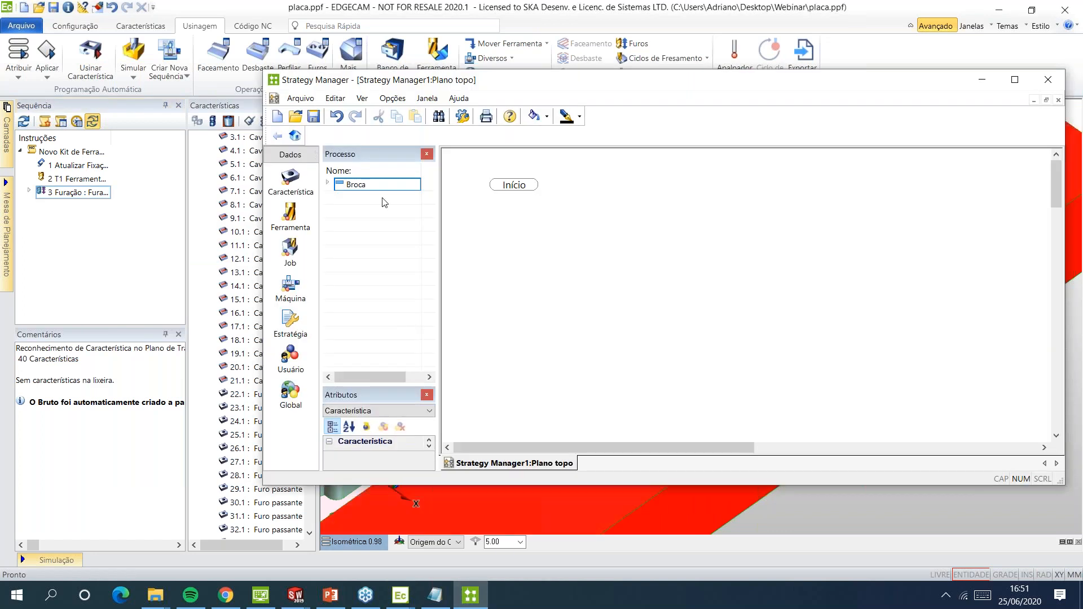
{"action": "right_click", "coordinate": [384, 202]}
{"action": "left_click", "coordinate": [410, 350]}
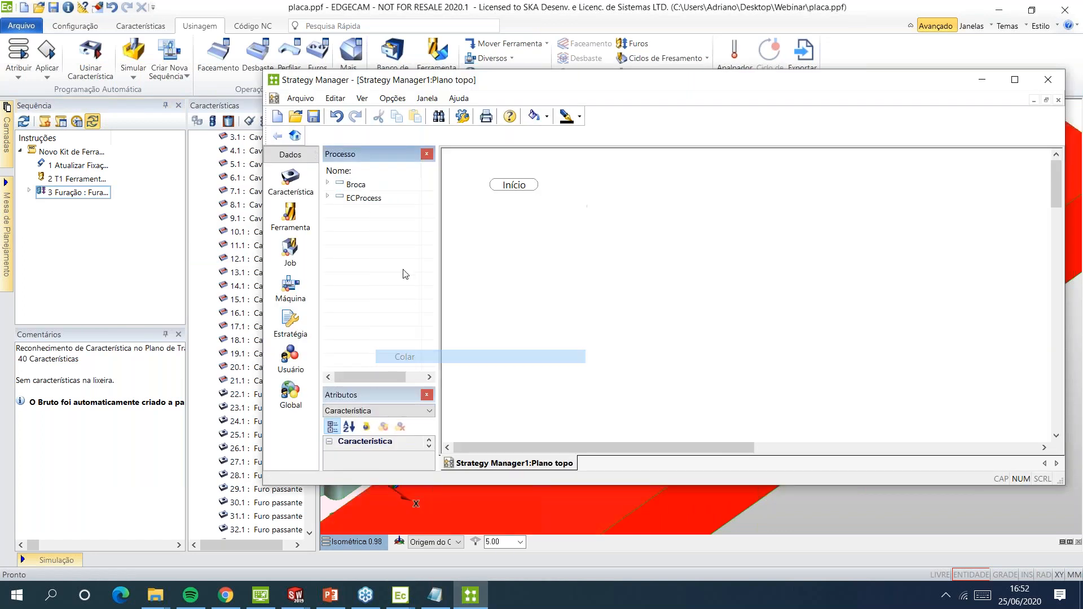
Rename the pasted drilling process as Ciclo de Furação
{"action": "right_click", "coordinate": [379, 199]}
{"action": "left_click", "coordinate": [433, 287]}
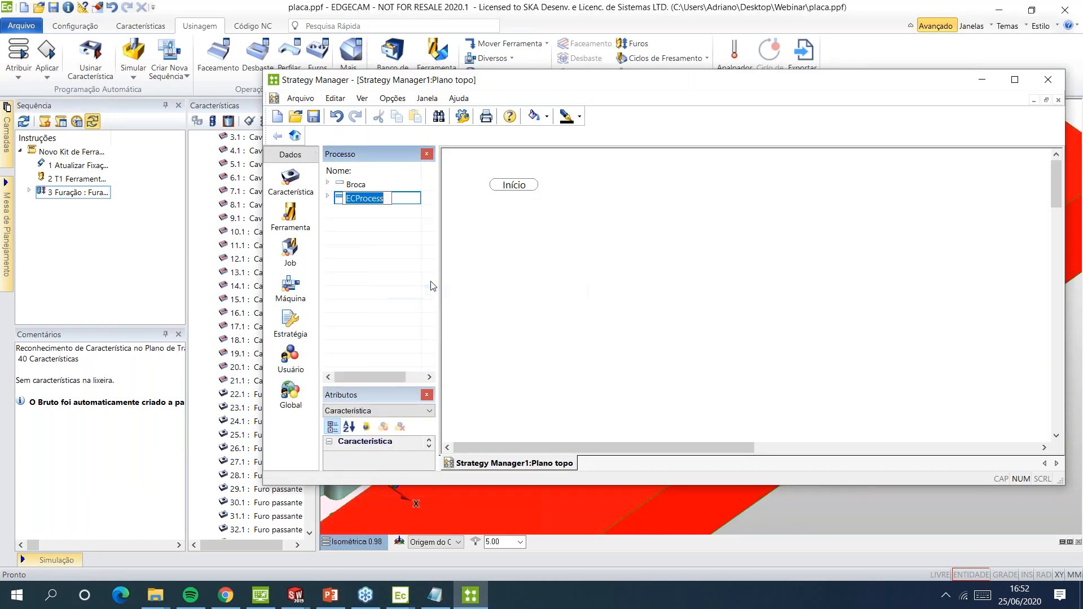
{"action": "type", "text": "Cicli de"}
{"action": "type", "text": "de"}
{"action": "type", "text": " Furaçao"}
{"action": "key", "text": "Return"}
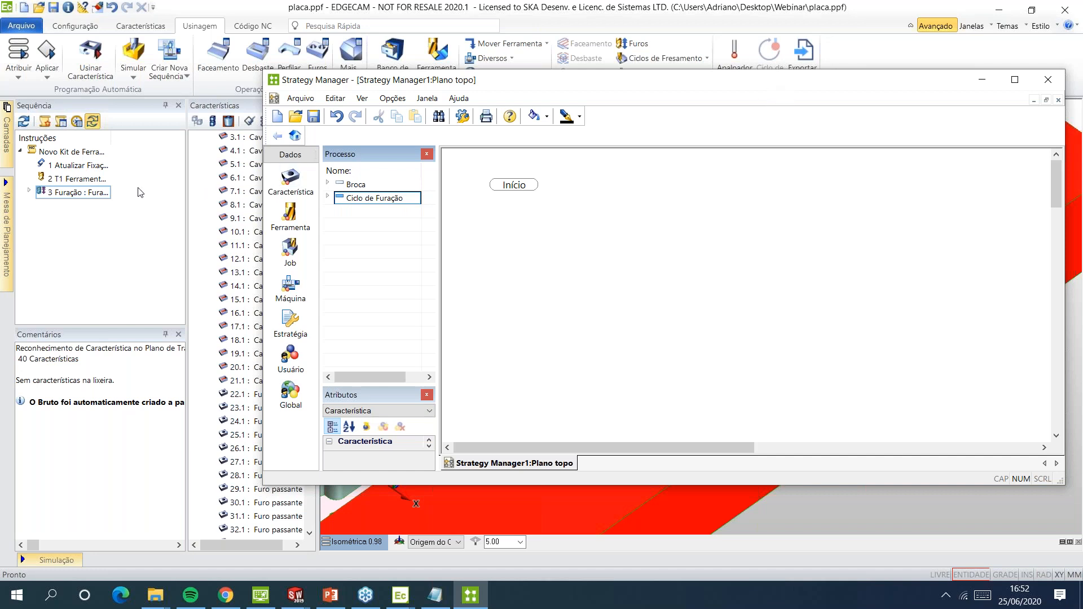
Delete the Furação cycle and the T1 tool instruction from the machining sequence
{"action": "left_click", "coordinate": [98, 198]}
{"action": "key", "text": "Delete"}
{"action": "left_click", "coordinate": [92, 180]}
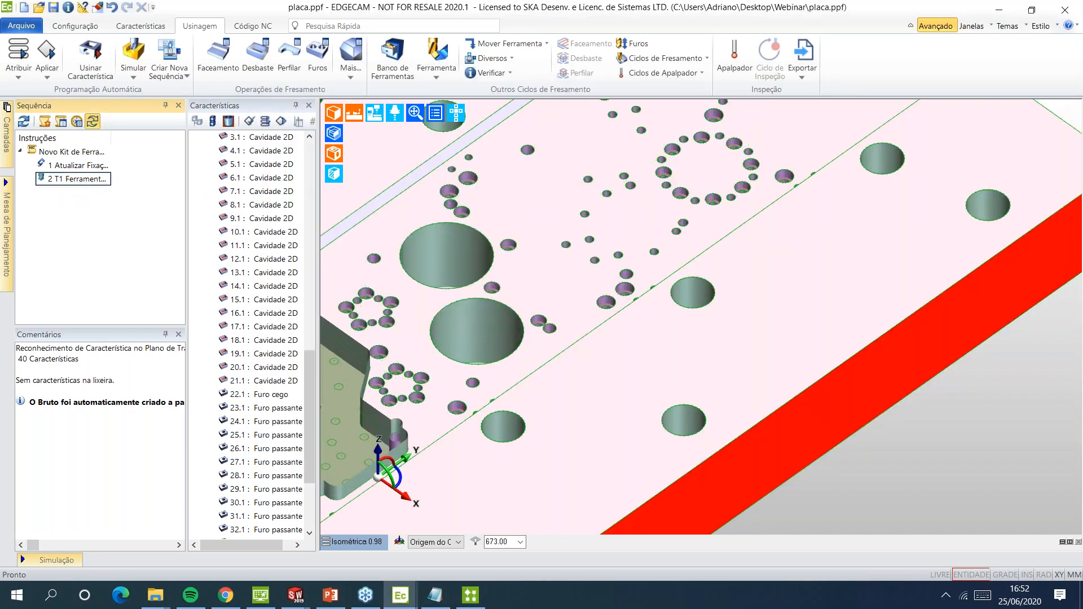
{"action": "key", "text": "Delete"}
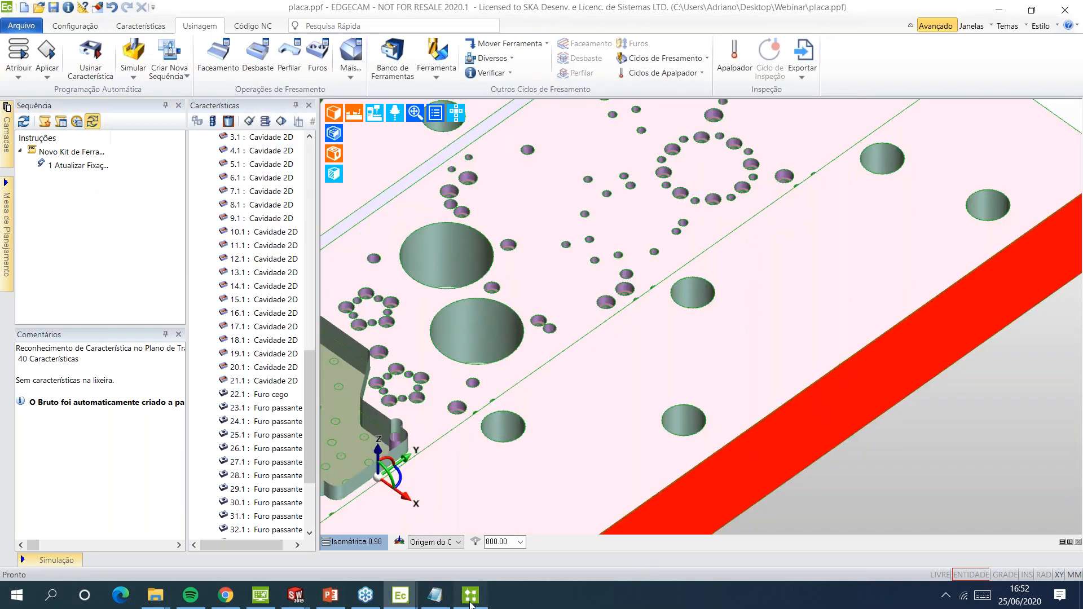
{"action": "left_click", "coordinate": [471, 602]}
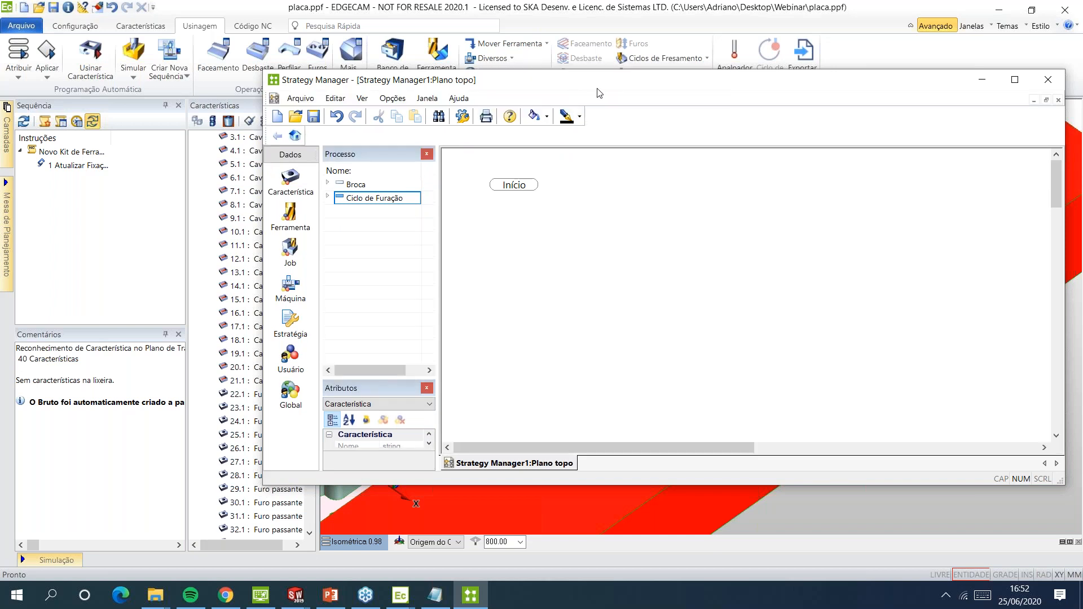
{"action": "right_click", "coordinate": [255, 193]}
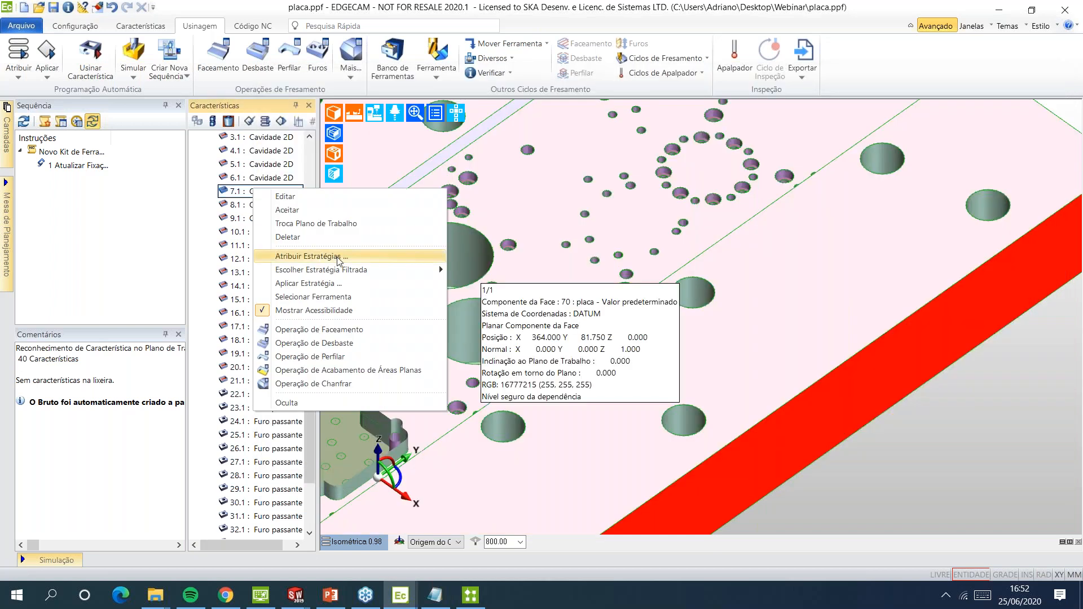
{"action": "left_click", "coordinate": [348, 282]}
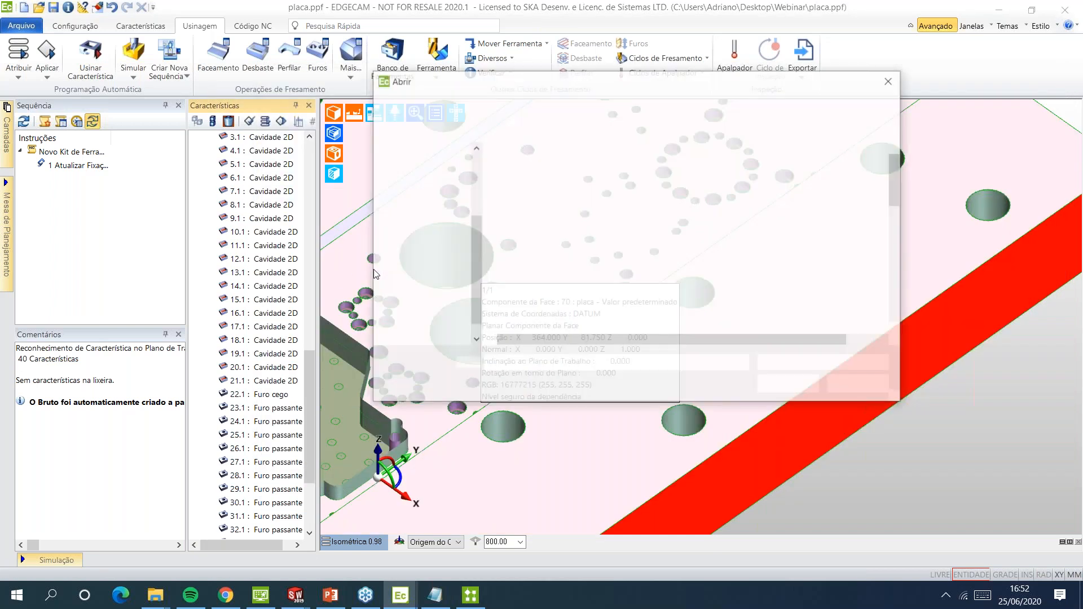
{"action": "left_click", "coordinate": [858, 385]}
Switch to Strategy Manager, maximize it, and place the Broca and Ciclo de Furação processes in a column below Início
{"action": "left_click", "coordinate": [471, 596]}
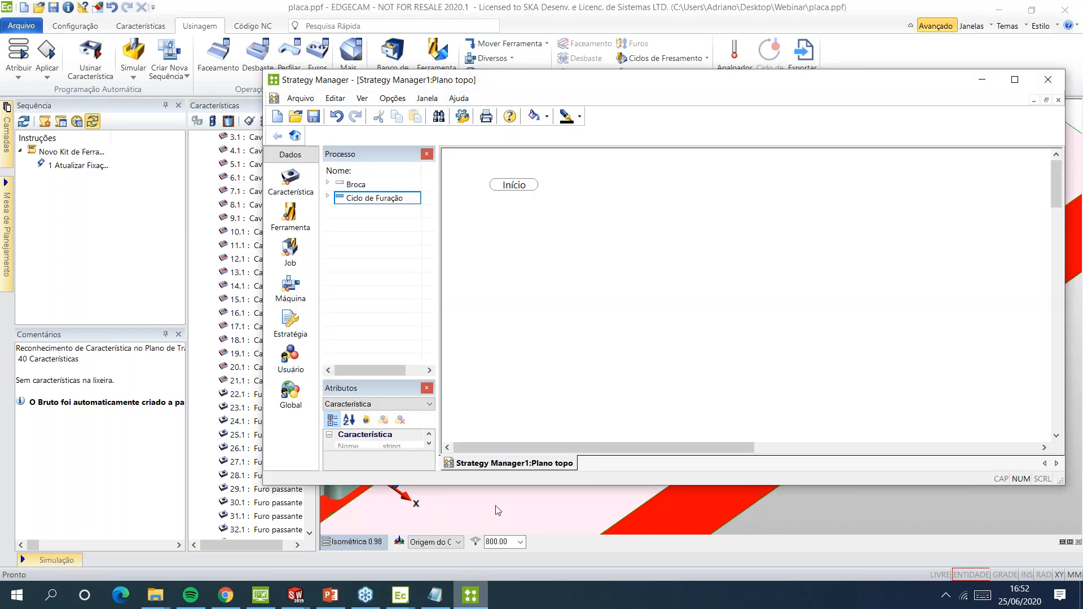
{"action": "double_click", "coordinate": [606, 56]}
{"action": "left_click_drag", "start_coordinate": [96, 110], "coordinate": [278, 282]}
{"action": "left_click_drag", "start_coordinate": [251, 111], "coordinate": [432, 147]}
{"action": "left_click_drag", "start_coordinate": [320, 214], "coordinate": [411, 242]}
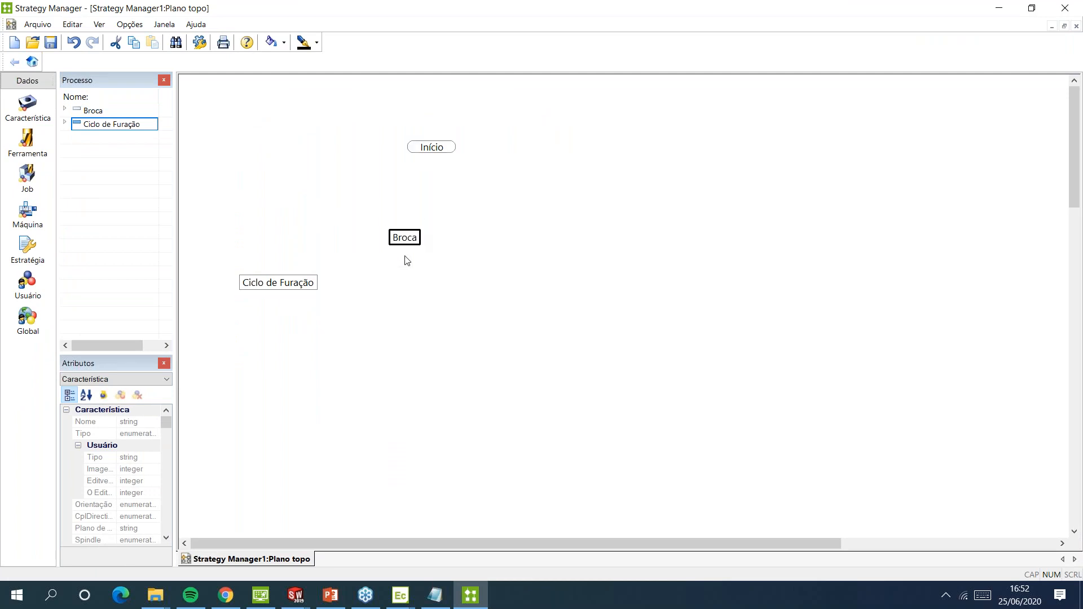
{"action": "left_click_drag", "start_coordinate": [312, 284], "coordinate": [427, 297]}
{"action": "left_click_drag", "start_coordinate": [434, 248], "coordinate": [461, 248]}
{"action": "left_click_drag", "start_coordinate": [436, 303], "coordinate": [462, 304]}
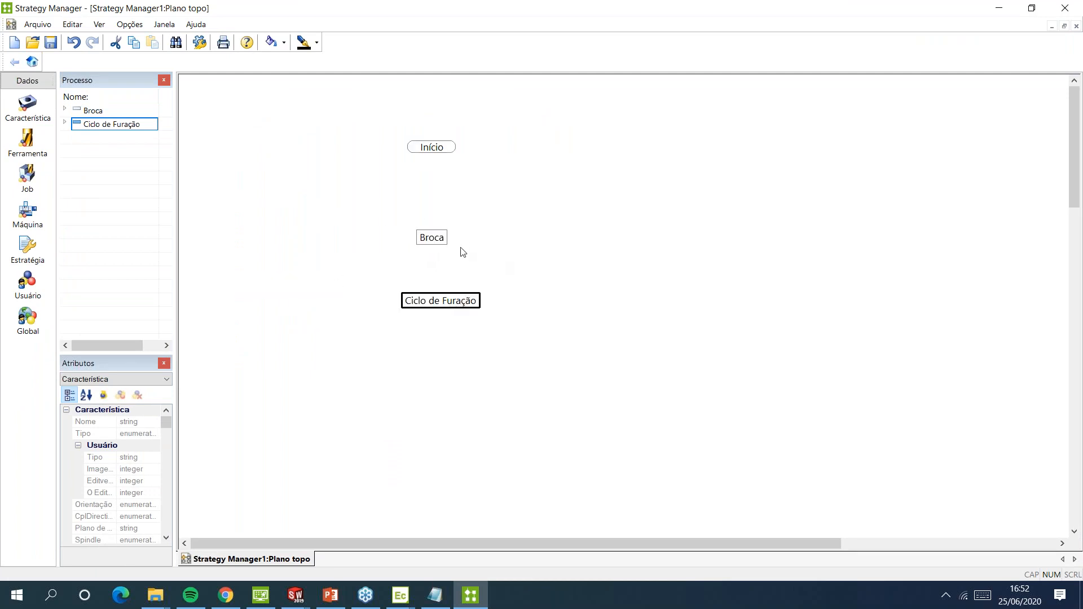
Connect Início to Broca and Ciclo de Furação, and end the flow with a Fim node below
{"action": "left_click_drag", "start_coordinate": [436, 149], "coordinate": [433, 236]}
{"action": "left_click", "coordinate": [458, 315]}
{"action": "right_click", "coordinate": [537, 327]}
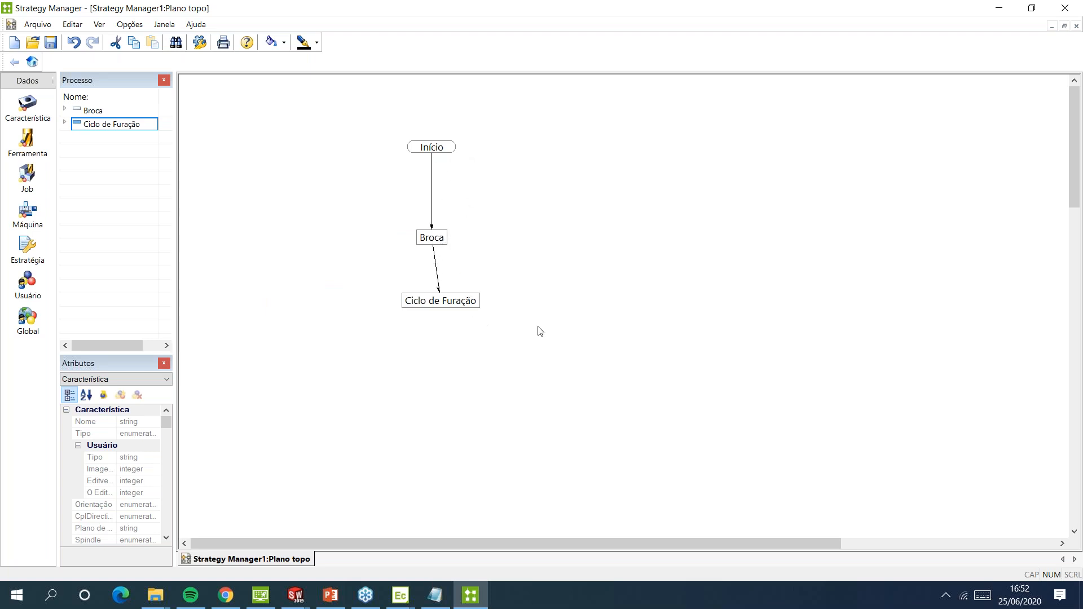
{"action": "left_click", "coordinate": [628, 393]}
{"action": "left_click_drag", "start_coordinate": [636, 395], "coordinate": [456, 368]}
Save the strategy as Estratégia 1 in the Área de Trabalho folder
{"action": "left_click", "coordinate": [51, 43]}
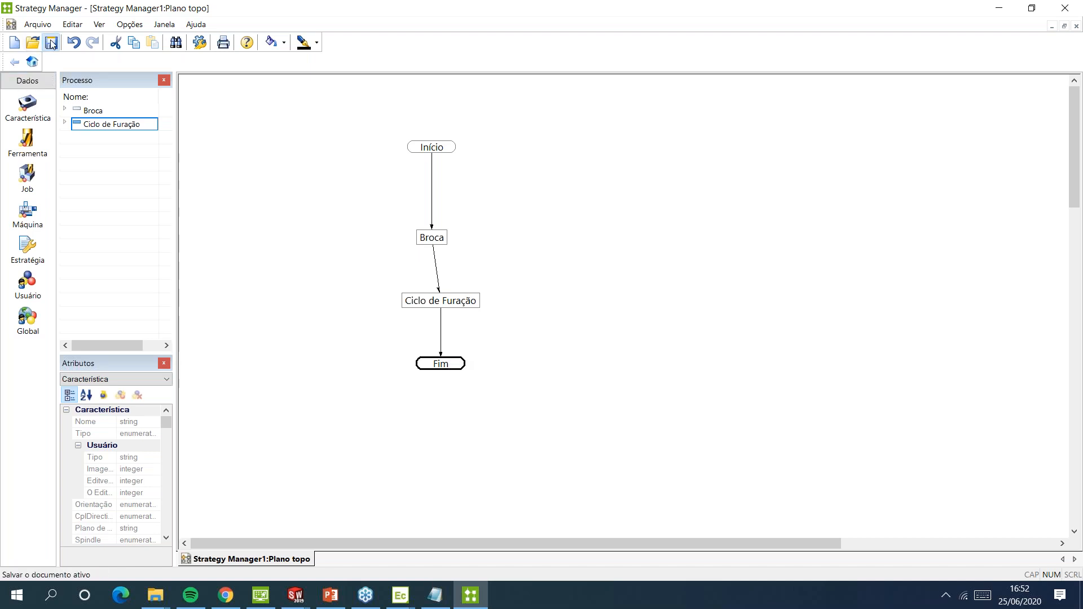
{"action": "left_click", "coordinate": [421, 206]}
{"action": "left_click", "coordinate": [752, 279]}
{"action": "left_click", "coordinate": [596, 338]}
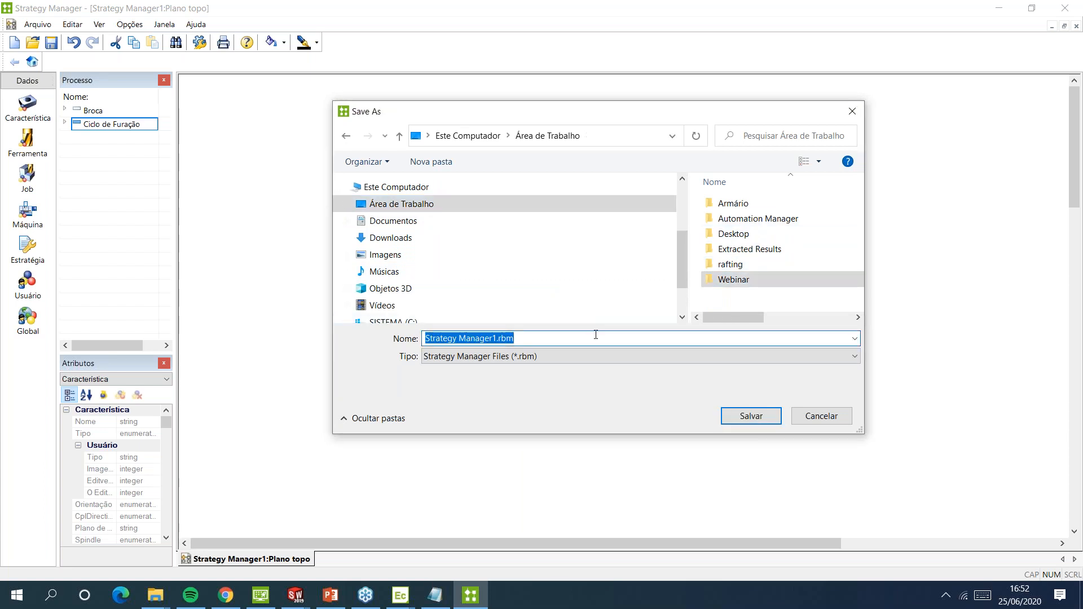
{"action": "type", "text": "Estratégia 1"}
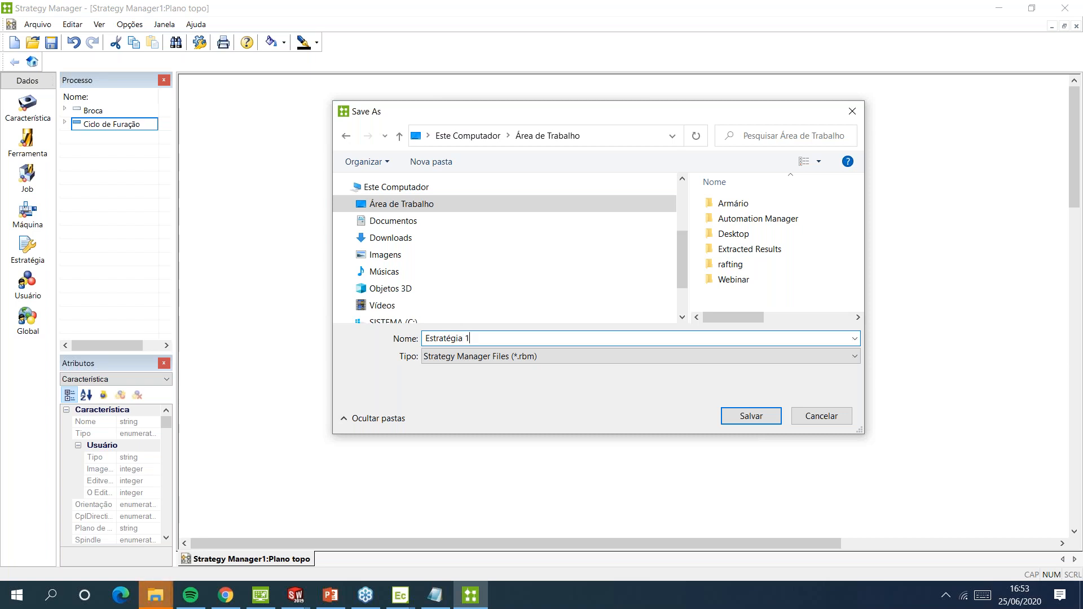
{"action": "key", "text": "Return"}
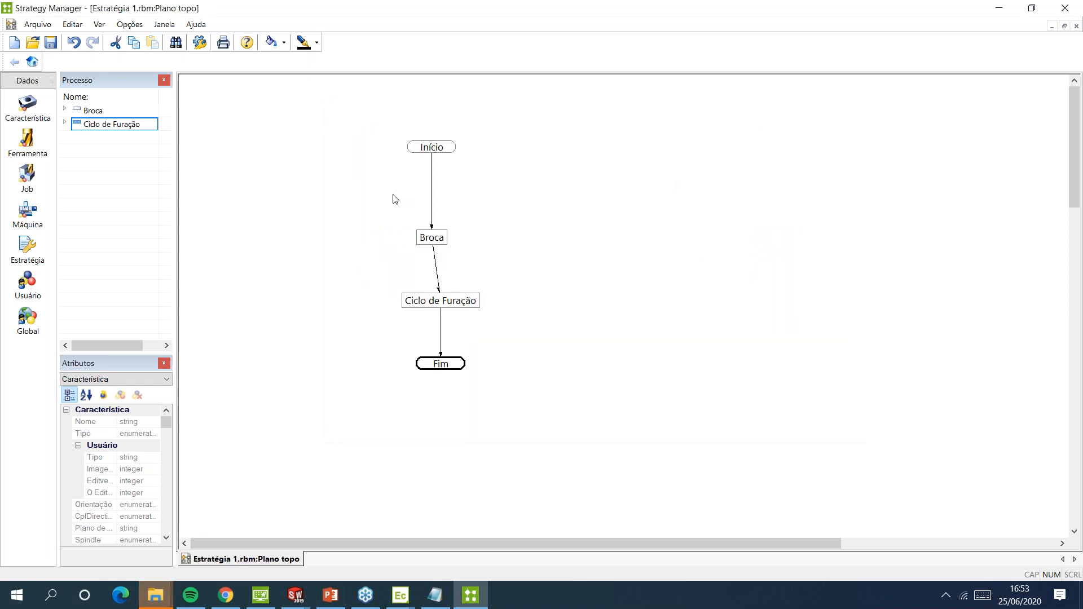
Widen the process list and expand the parameters of the Ciclo de Furação and Broca processes
{"action": "left_click", "coordinate": [66, 124]}
{"action": "left_click", "coordinate": [73, 137]}
{"action": "left_click_drag", "start_coordinate": [179, 165], "coordinate": [364, 170]}
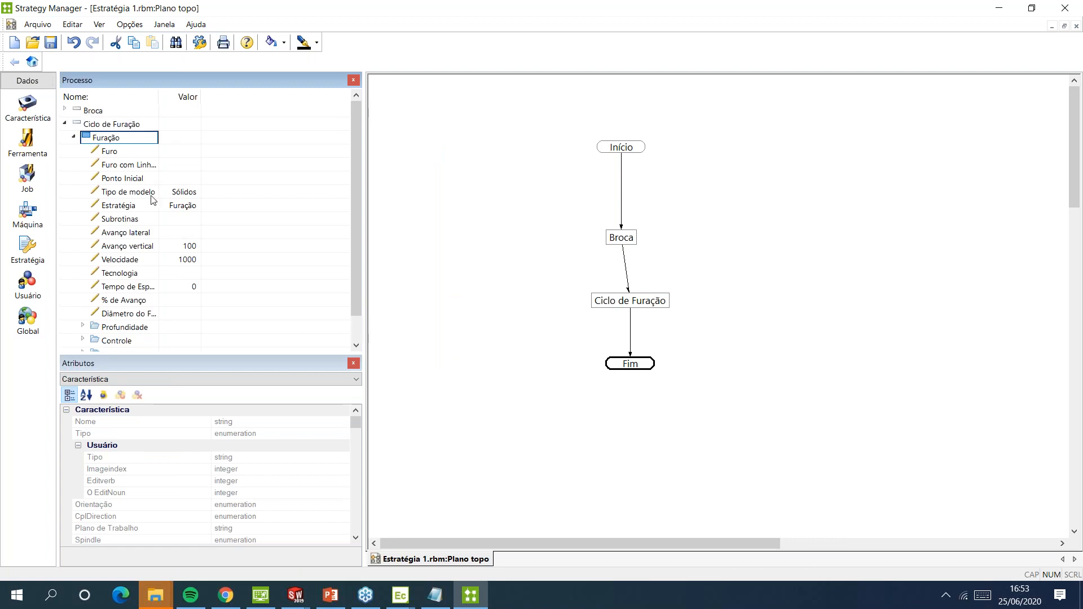
{"action": "left_click", "coordinate": [65, 122]}
{"action": "left_click", "coordinate": [65, 110]}
{"action": "left_click", "coordinate": [73, 123]}
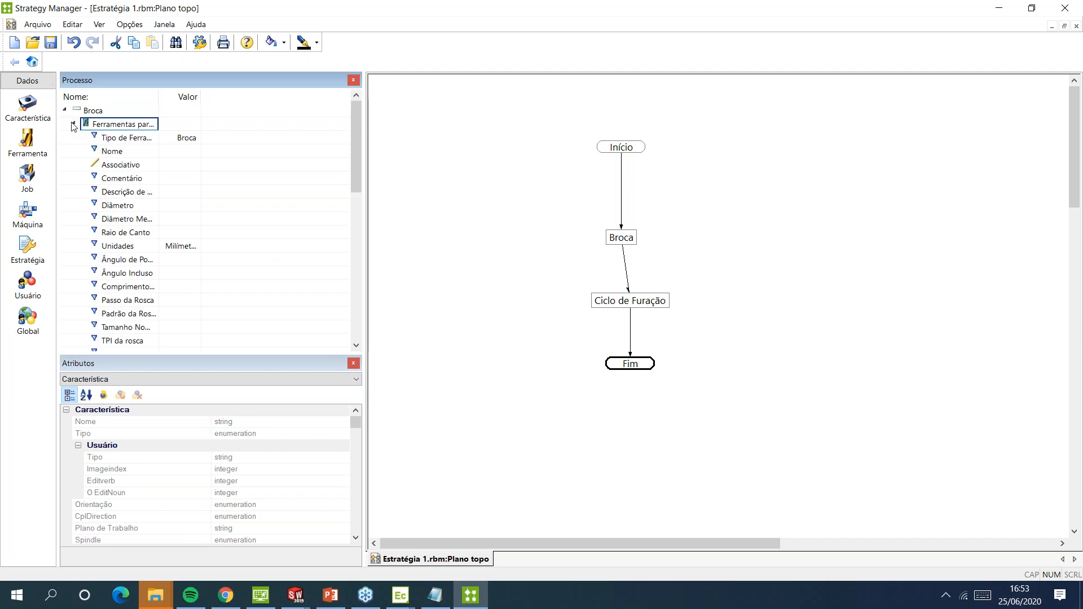
Copy the name of the 4.8 mm Jobber Drill from the drilling tools in EDGECAM's tool store
{"action": "left_click", "coordinate": [181, 150]}
{"action": "left_click", "coordinate": [185, 150]}
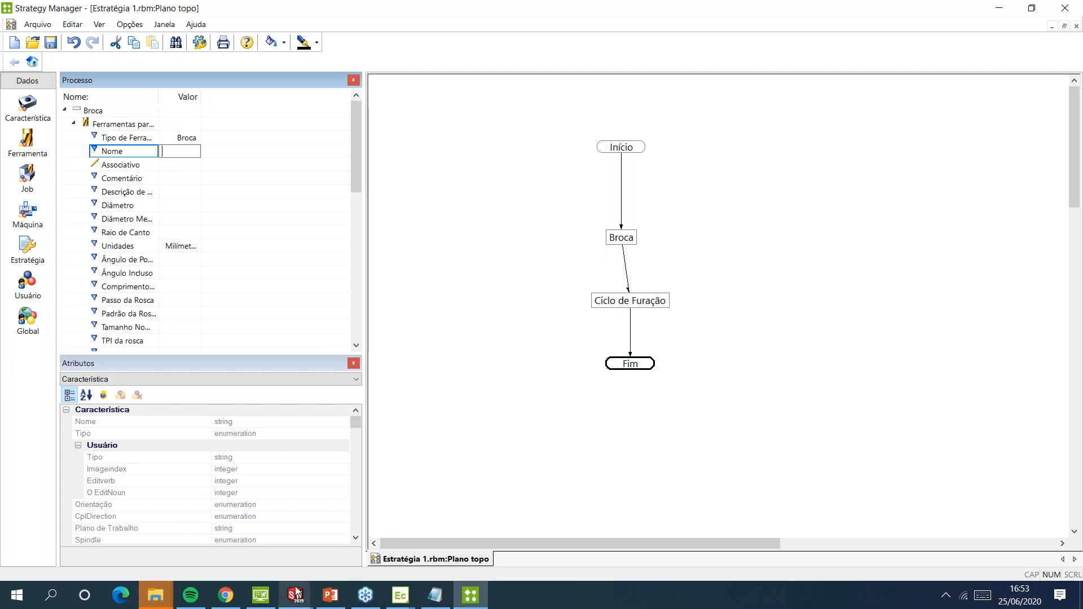
{"action": "left_click", "coordinate": [260, 601]}
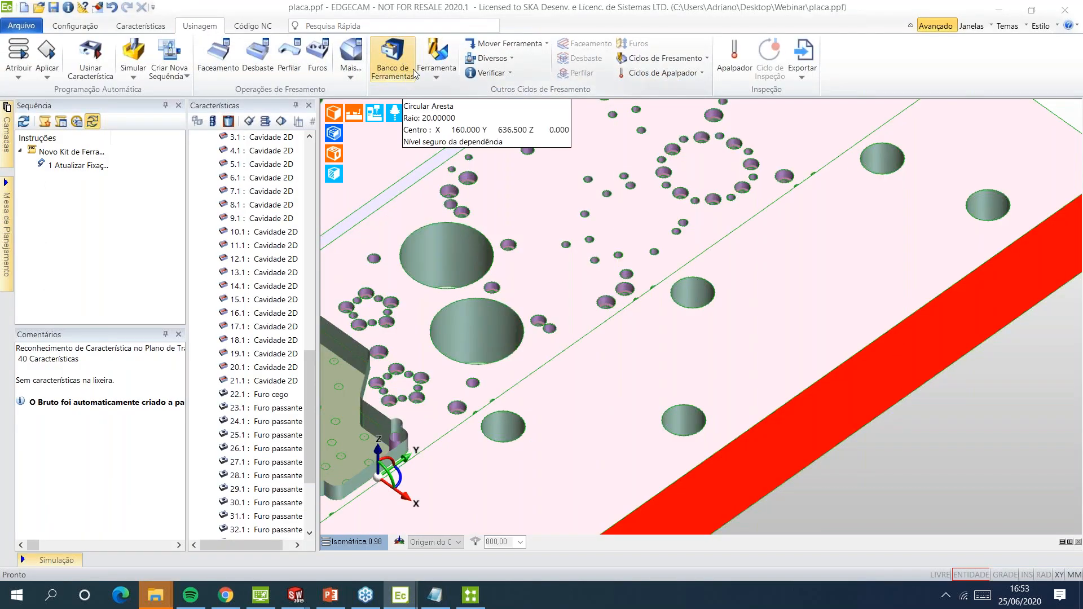
{"action": "left_click", "coordinate": [414, 72]}
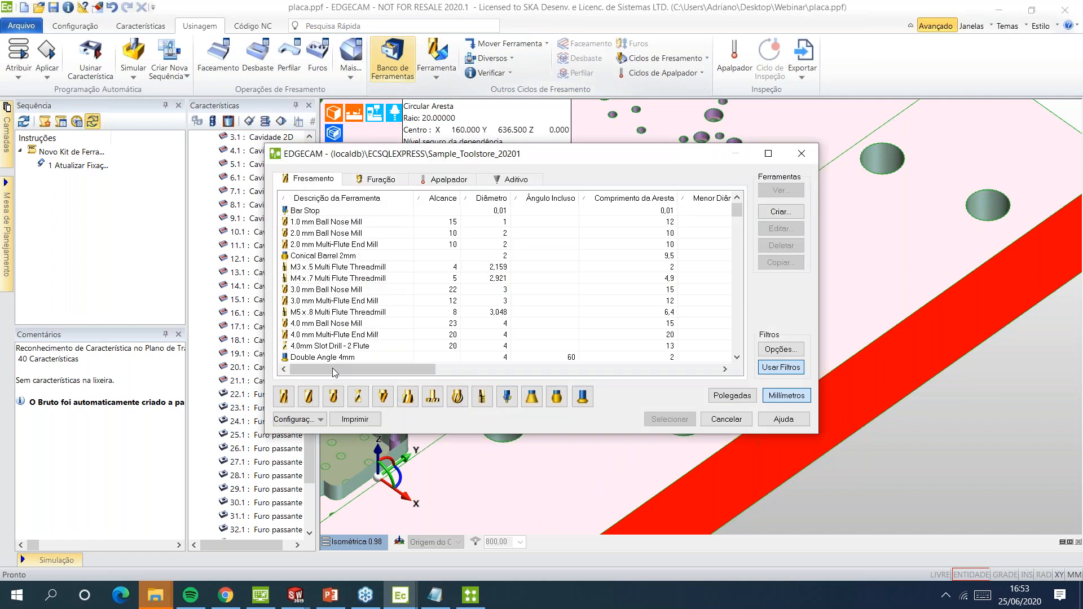
{"action": "left_click", "coordinate": [385, 185]}
{"action": "scroll", "coordinate": [319, 304], "scroll_direction": "down", "scroll_amount": 2}
{"action": "left_click", "coordinate": [323, 290]}
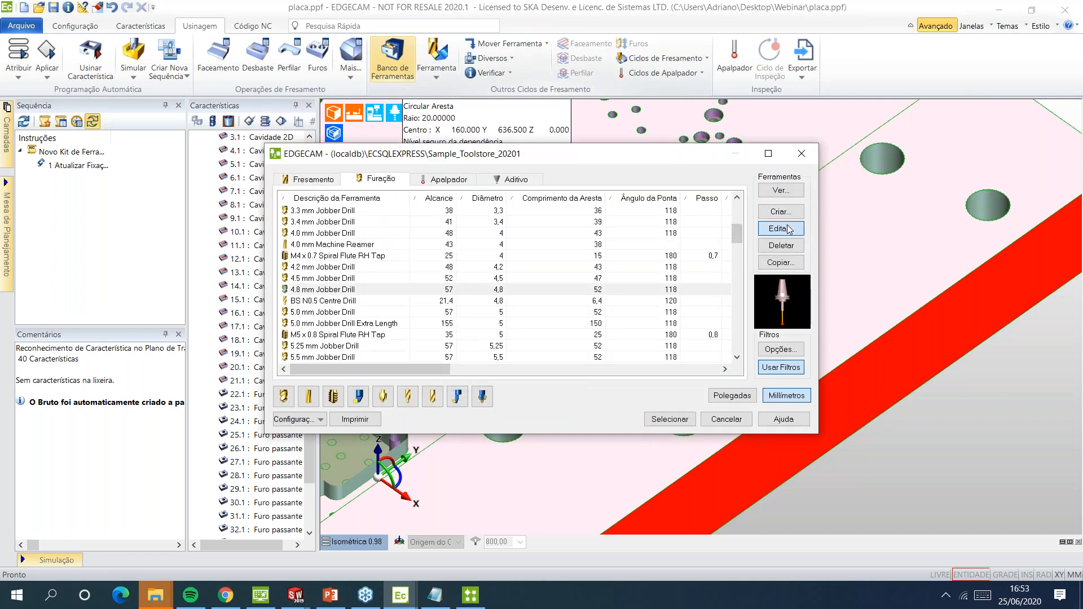
{"action": "left_click", "coordinate": [789, 229]}
{"action": "right_click", "coordinate": [330, 138]}
{"action": "left_click", "coordinate": [379, 180]}
{"action": "left_click_drag", "start_coordinate": [815, 87], "coordinate": [673, 75]}
{"action": "left_click", "coordinate": [742, 69]}
{"action": "left_click", "coordinate": [803, 154]}
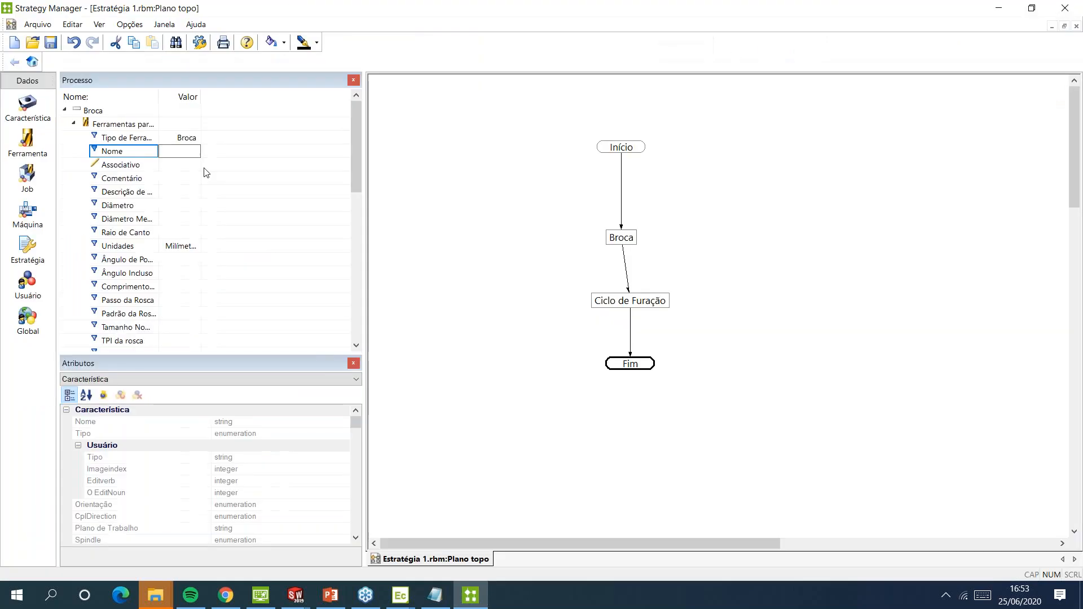
Set the Nome value of the Broca process's tool to "4.8 mm Jobber Drill" in quotation marks
{"action": "left_click", "coordinate": [189, 152]}
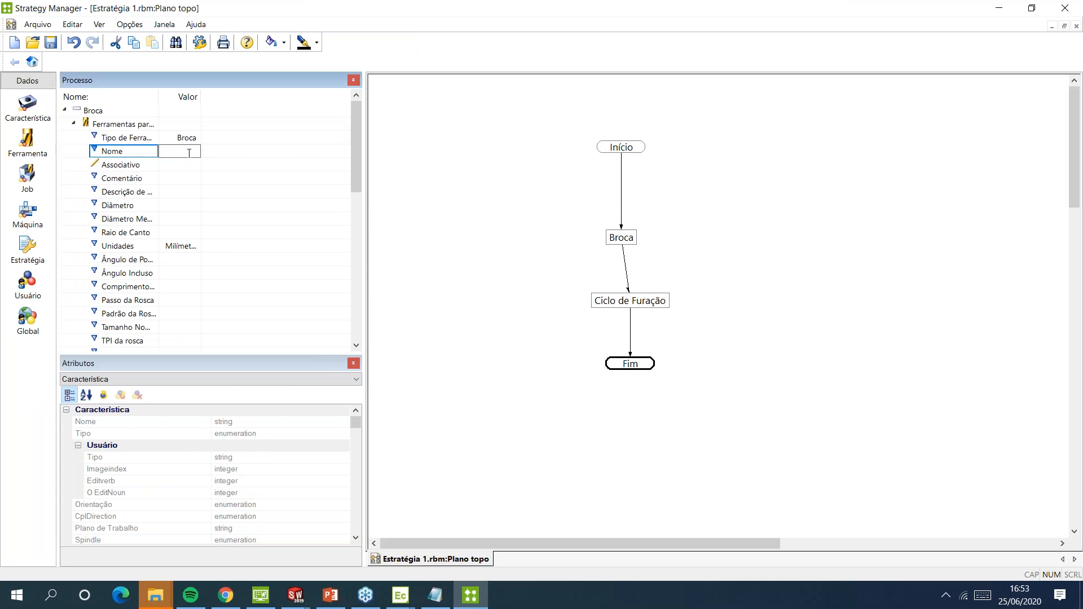
{"action": "key", "text": "Return"}
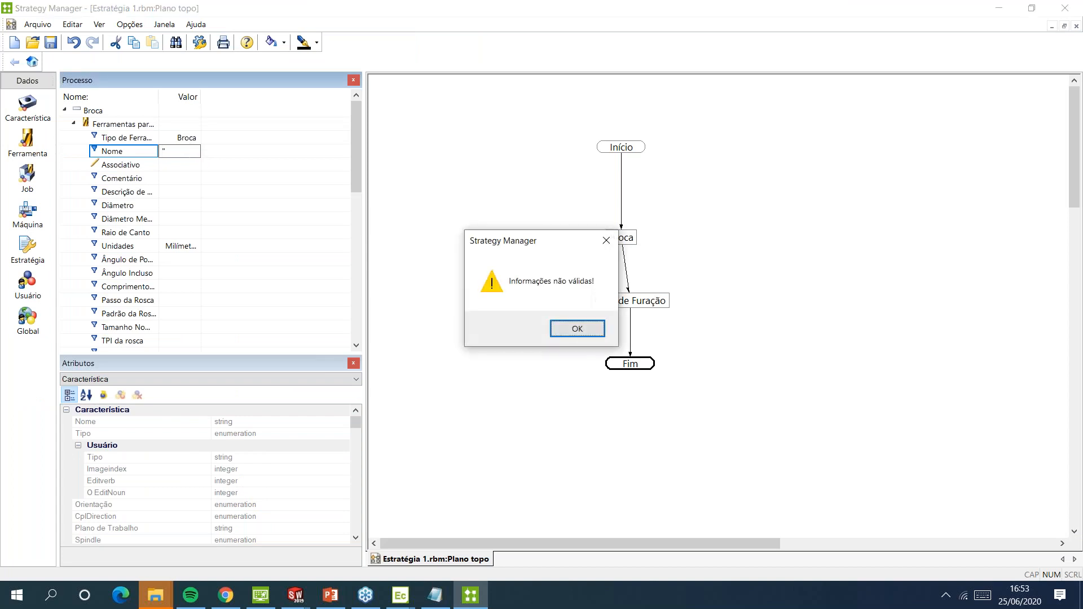
{"action": "key", "text": "Return"}
{"action": "right_click", "coordinate": [188, 152]}
{"action": "left_click", "coordinate": [237, 206]}
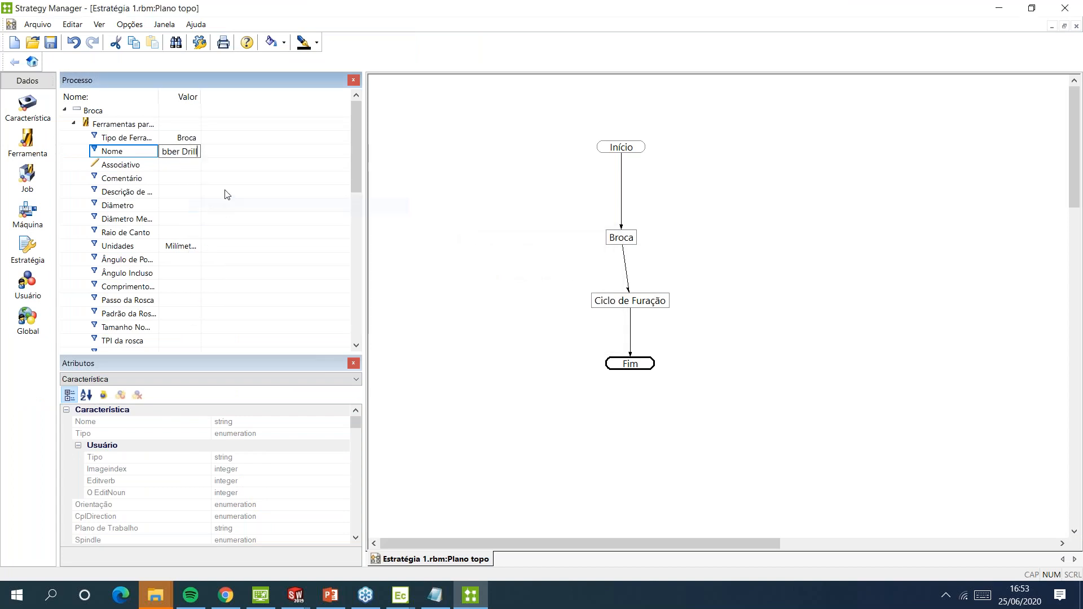
{"action": "key", "text": "Return"}
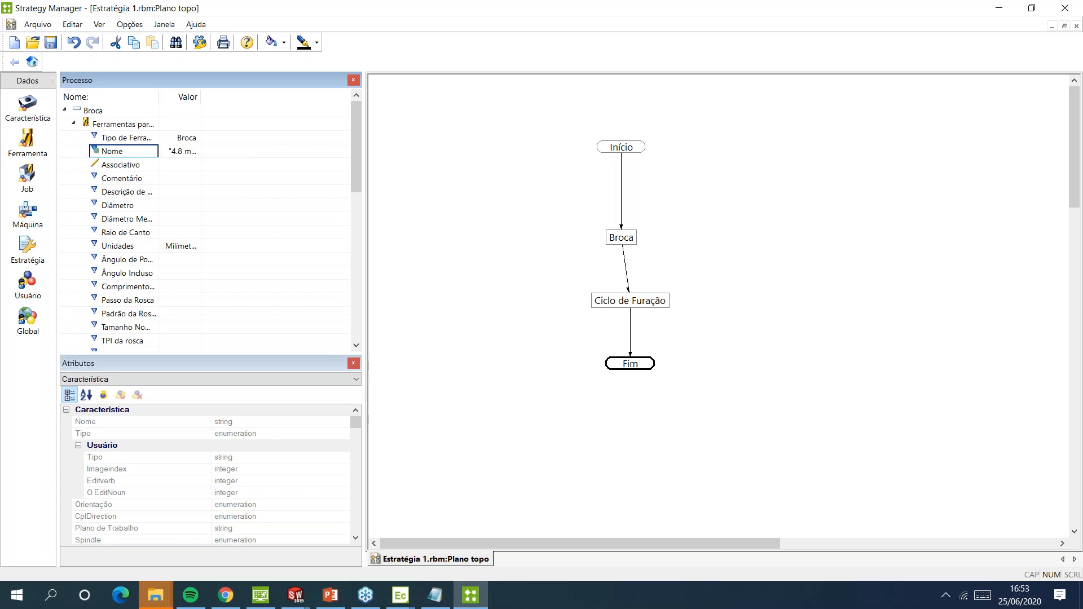
{"action": "scroll", "coordinate": [192, 203], "scroll_direction": "down", "scroll_amount": 7}
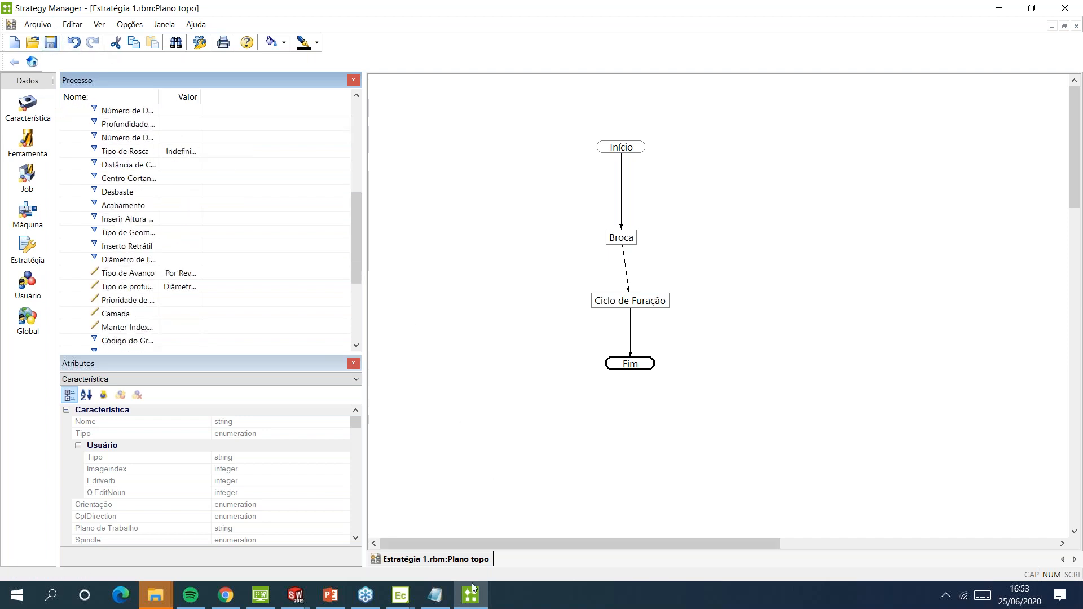
Switch to EDGECAM, widen the features list, and apply Estratégia 1.rbm from Área de Trabalho to the hole features
{"action": "left_click", "coordinate": [400, 595]}
{"action": "left_click", "coordinate": [506, 522]}
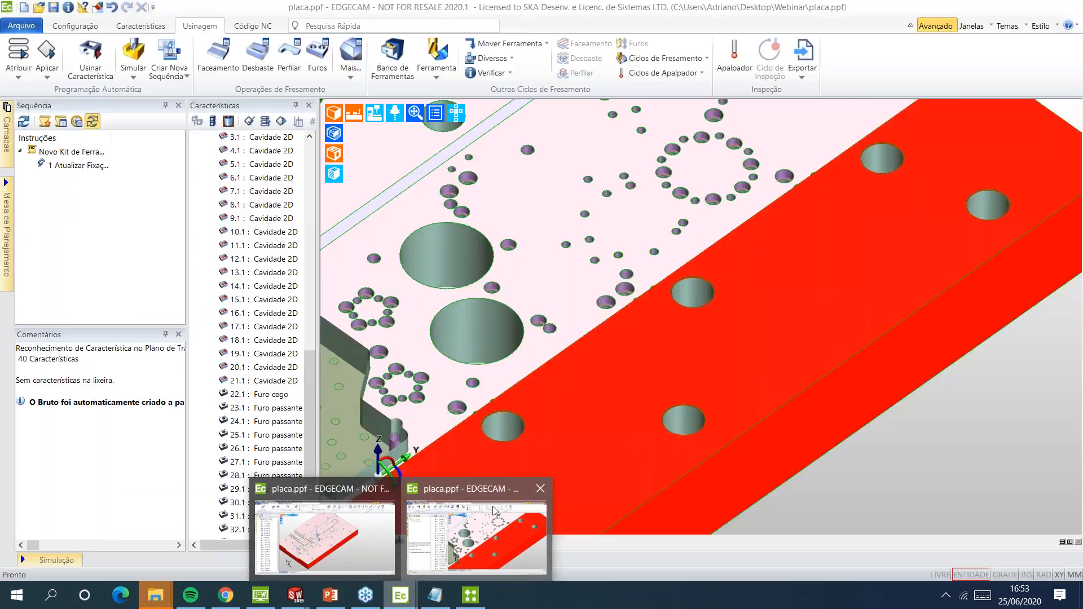
{"action": "left_click_drag", "start_coordinate": [315, 460], "coordinate": [483, 460]}
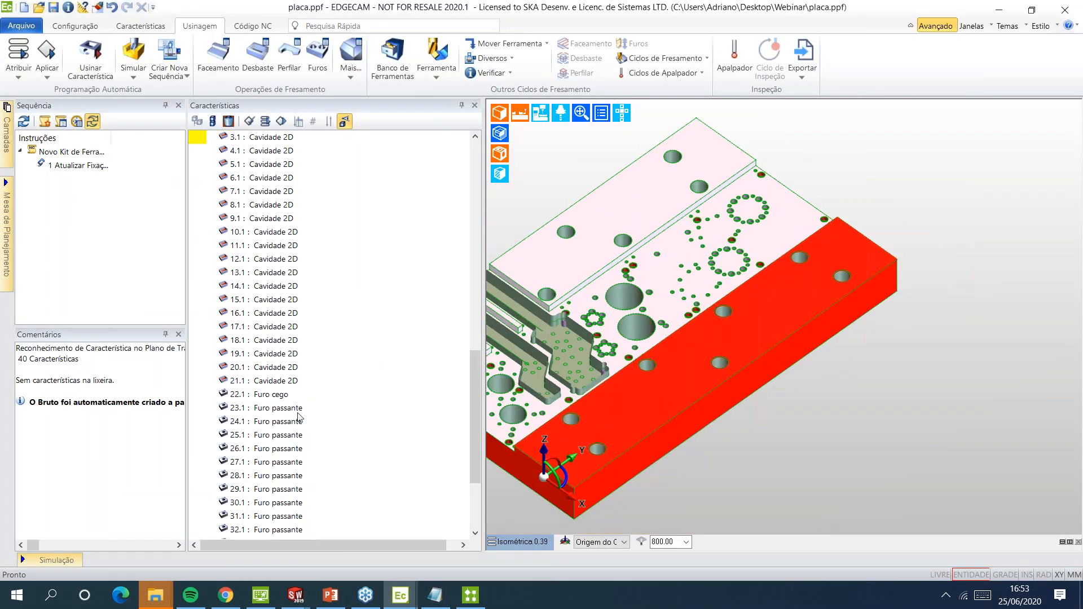
{"action": "scroll", "coordinate": [297, 415], "scroll_direction": "down", "scroll_amount": 3}
{"action": "right_click", "coordinate": [293, 392]}
{"action": "left_click", "coordinate": [316, 486]}
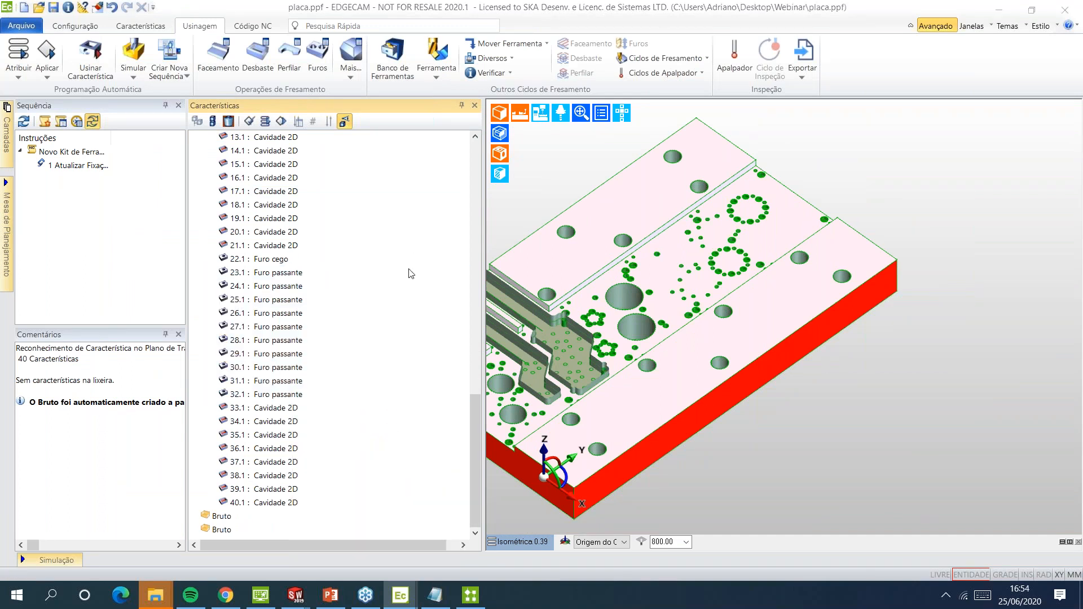
{"action": "left_click", "coordinate": [438, 189]}
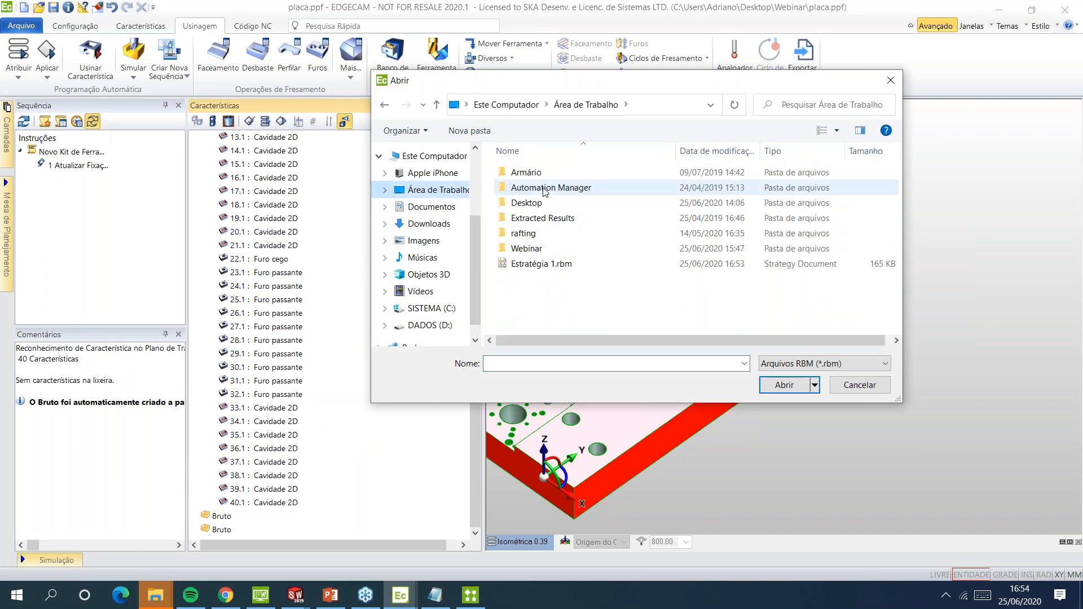
{"action": "double_click", "coordinate": [556, 249]}
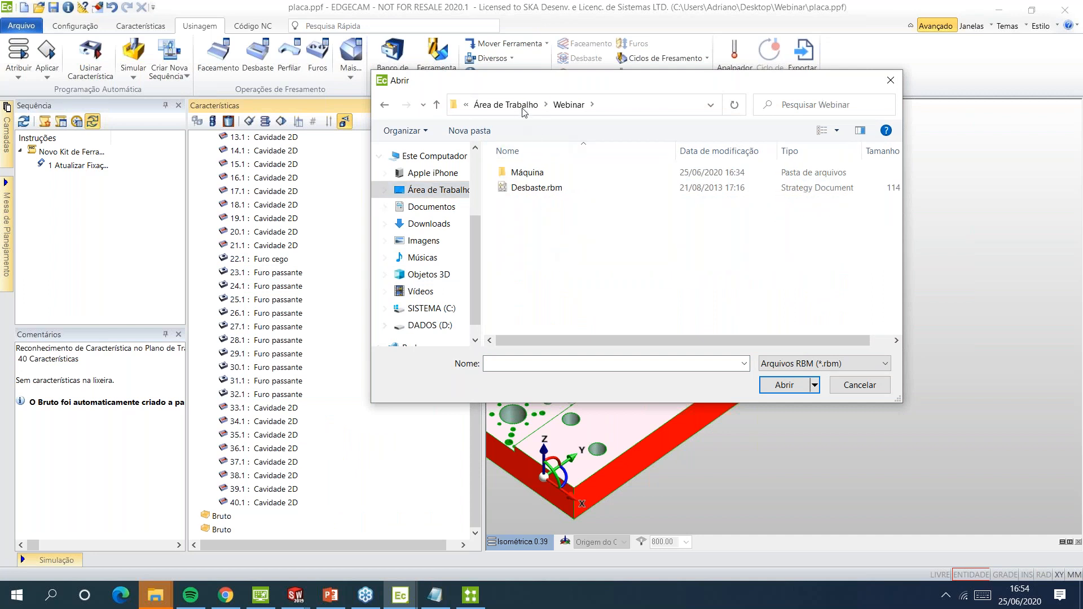
{"action": "left_click", "coordinate": [523, 107]}
{"action": "double_click", "coordinate": [555, 264]}
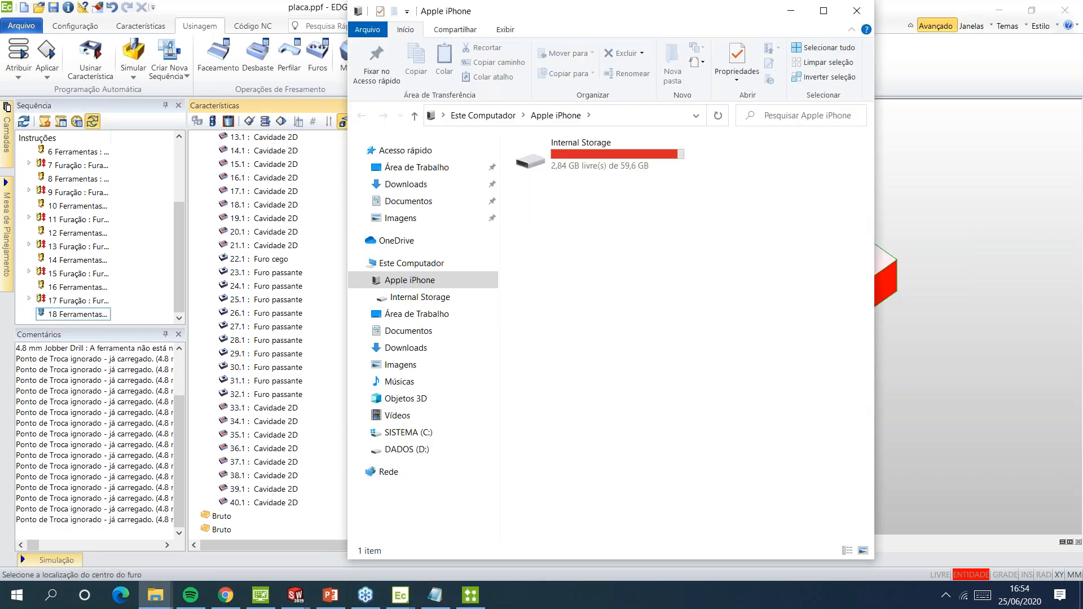
{"action": "left_click", "coordinate": [857, 11]}
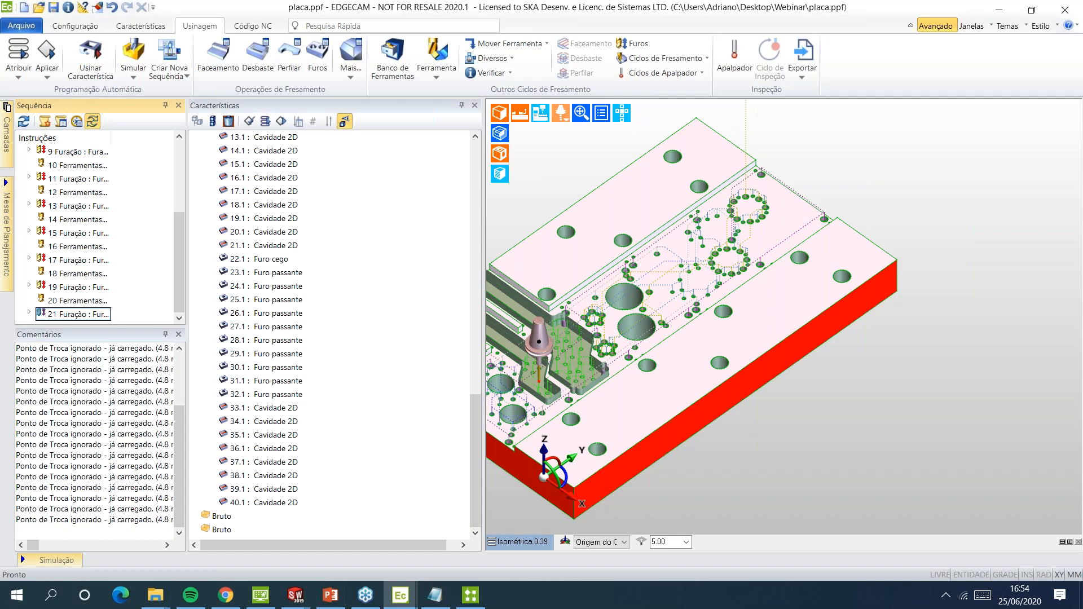
Switch to Strategy Manager and align the Broca and Ciclo de Furação blocks vertically under Início
{"action": "left_click", "coordinate": [471, 595]}
{"action": "left_click_drag", "start_coordinate": [619, 242], "coordinate": [619, 216]}
{"action": "left_click_drag", "start_coordinate": [630, 301], "coordinate": [630, 274]}
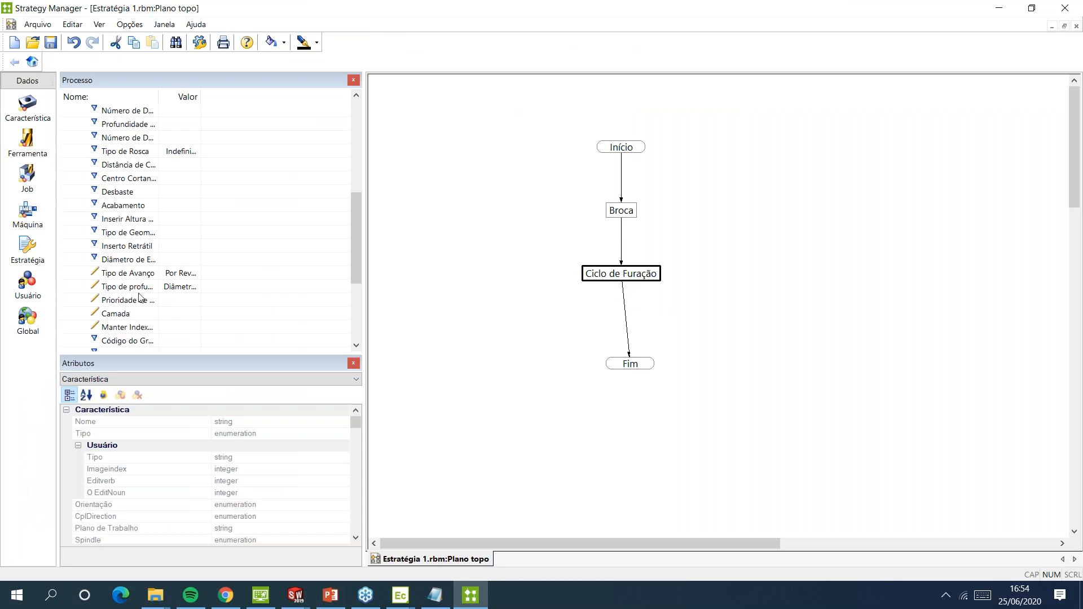
Clear the Nome value of the Broca process's tool
{"action": "scroll", "coordinate": [106, 222], "scroll_direction": "up", "scroll_amount": 6}
{"action": "left_click", "coordinate": [75, 125]}
{"action": "left_click", "coordinate": [79, 125]}
{"action": "left_click", "coordinate": [199, 152]}
{"action": "left_click_drag", "start_coordinate": [198, 153], "coordinate": [119, 154]}
{"action": "key", "text": "BackSpace"}
{"action": "left_click", "coordinate": [159, 170]}
Try to set the Diâmetro value of the Broca process's tool to the Característica attribute CSinkDiameter
{"action": "left_click", "coordinate": [177, 208]}
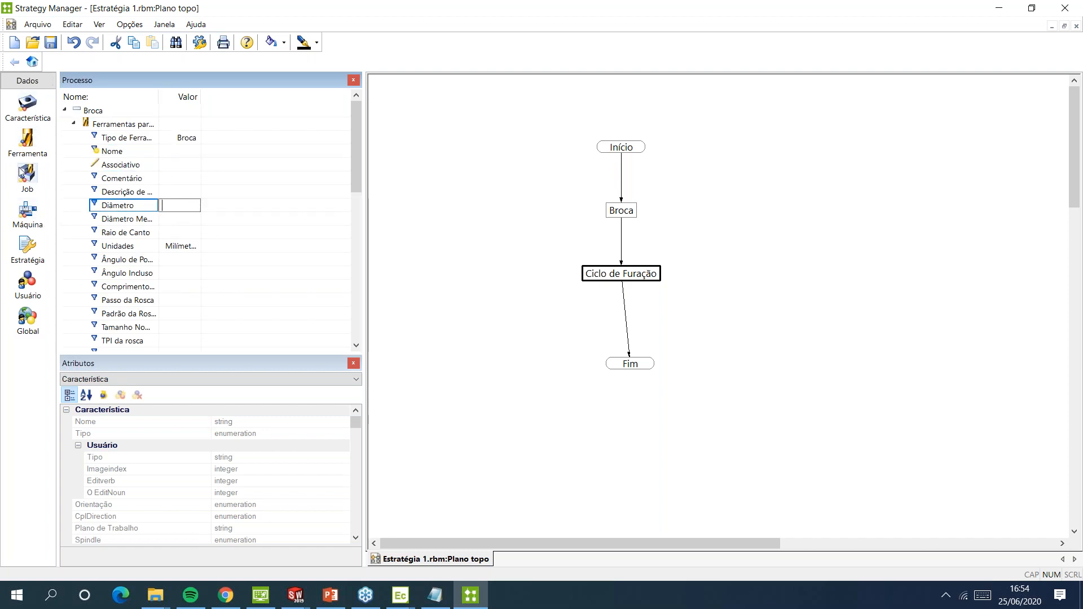
{"action": "left_click", "coordinate": [29, 121]}
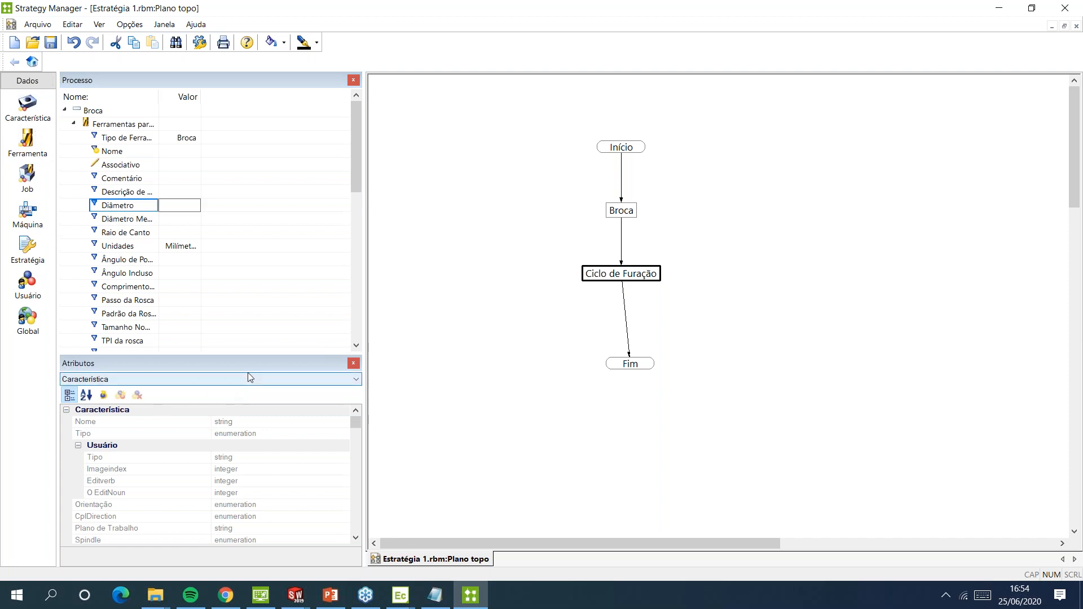
{"action": "scroll", "coordinate": [314, 468], "scroll_direction": "down", "scroll_amount": 10}
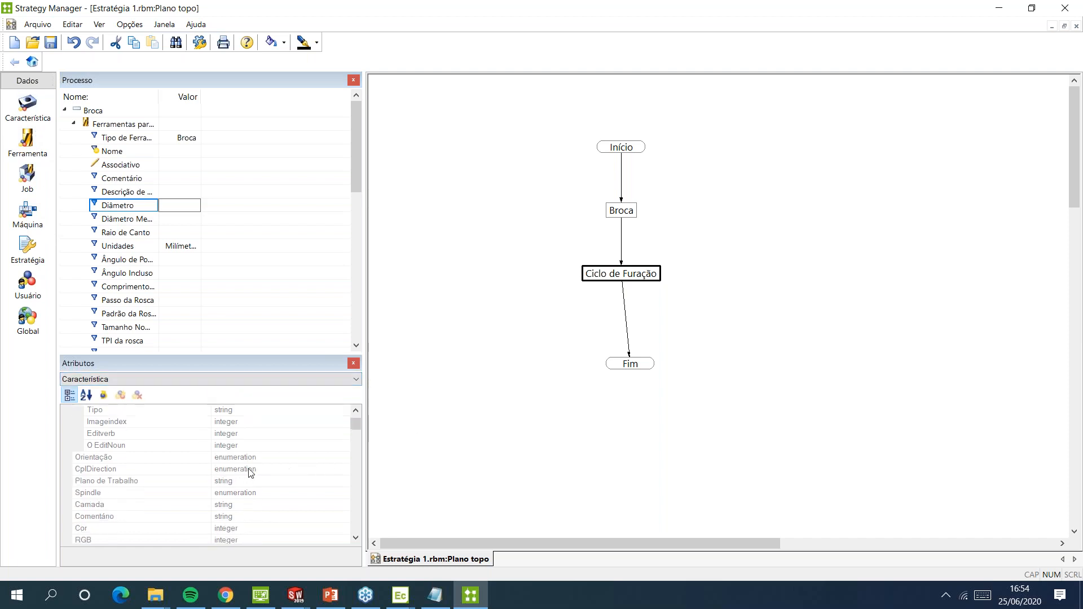
{"action": "scroll", "coordinate": [223, 486], "scroll_direction": "down", "scroll_amount": 4}
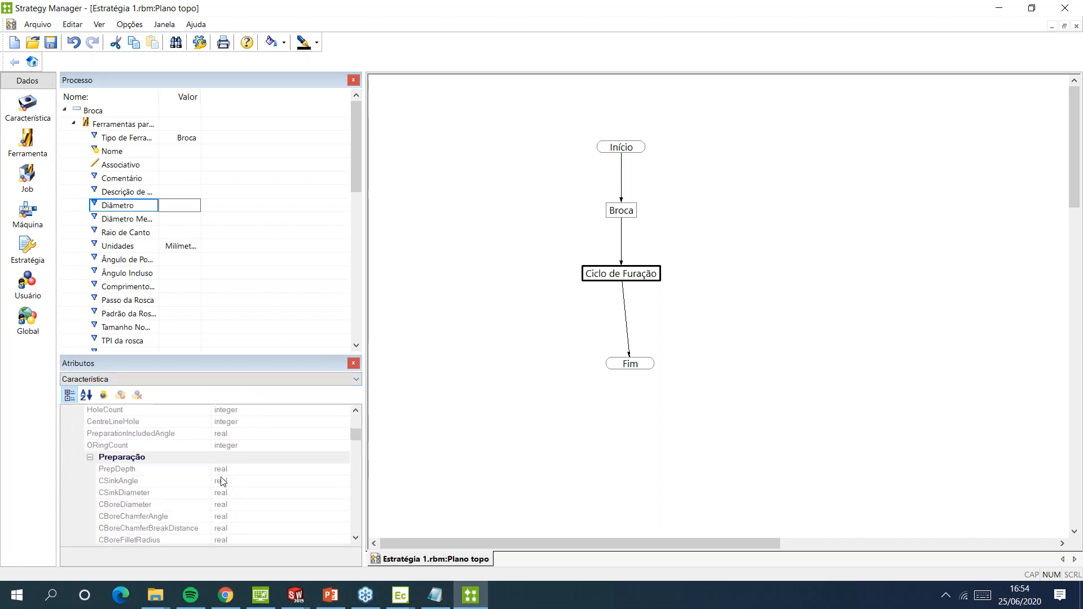
{"action": "left_click", "coordinate": [184, 208]}
{"action": "double_click", "coordinate": [173, 446]}
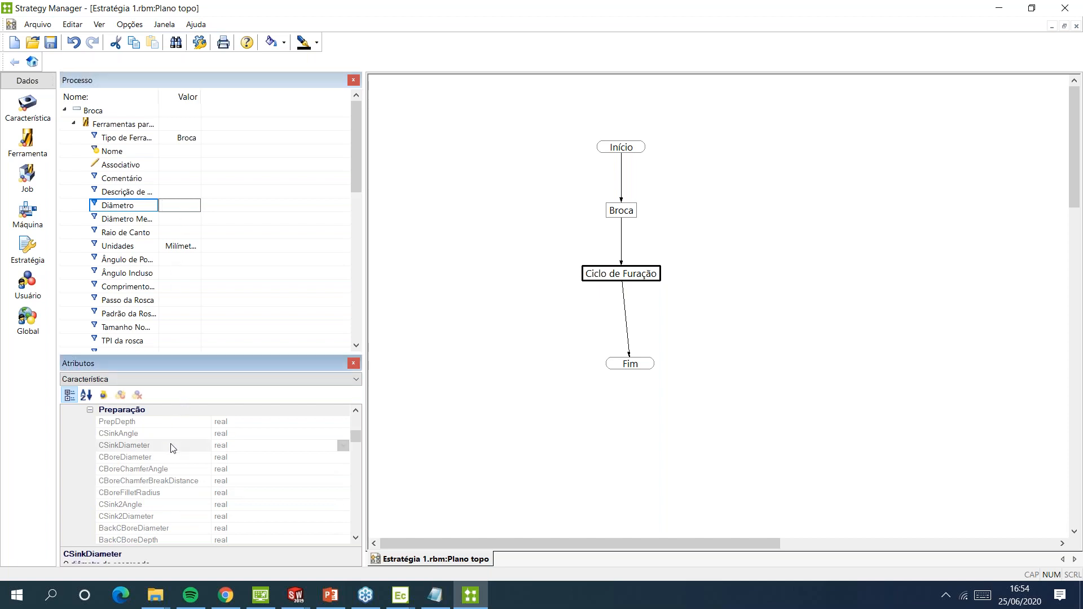
{"action": "key", "text": "BackSpace"}
{"action": "key", "text": "BackSpace"}
{"action": "key", "text": "BackSpace"}
{"action": "key", "text": "BackSpace"}
{"action": "key", "text": "BackSpace"}
{"action": "key", "text": "BackSpace"}
{"action": "key", "text": "BackSpace"}
{"action": "key", "text": "BackSpace"}
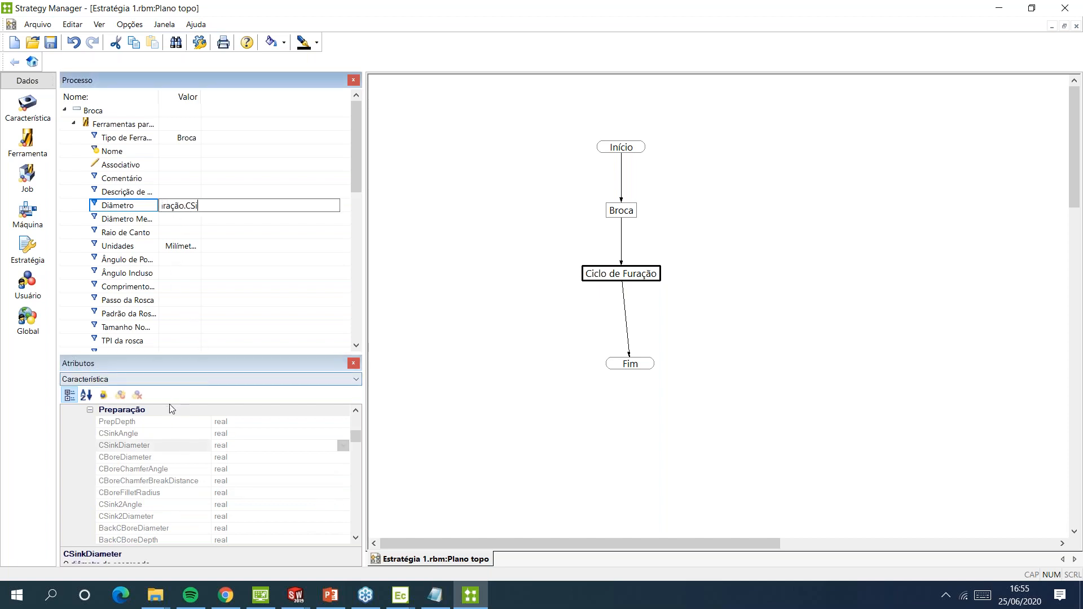
{"action": "type", "text": "act"}
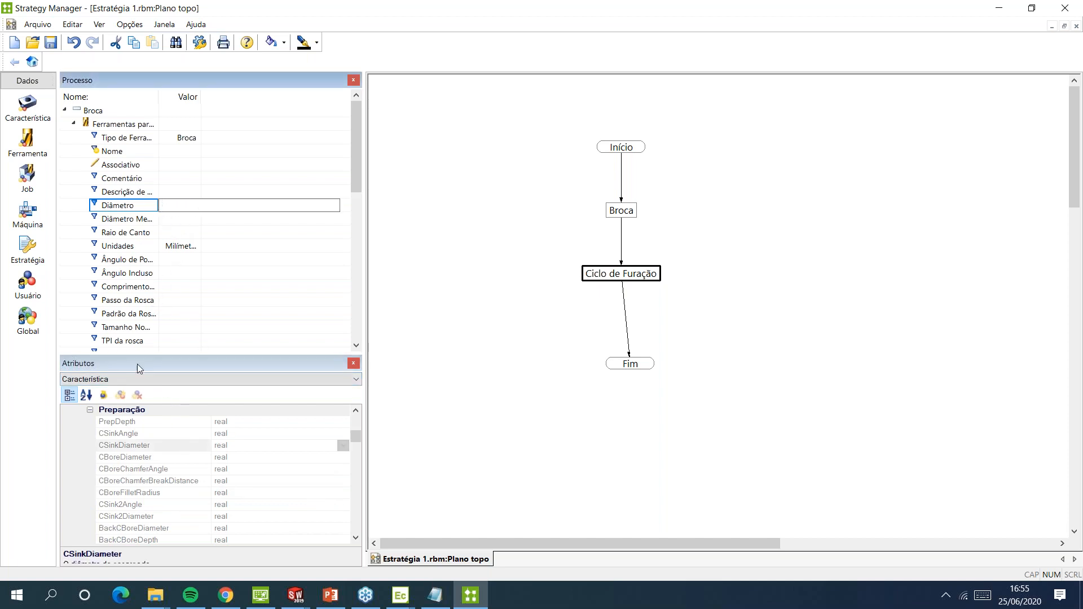
Set the Diâmetro value of the Broca process's tool to the Diâmetro attribute under Hole2 in Característica
{"action": "scroll", "coordinate": [135, 460], "scroll_direction": "up", "scroll_amount": 5}
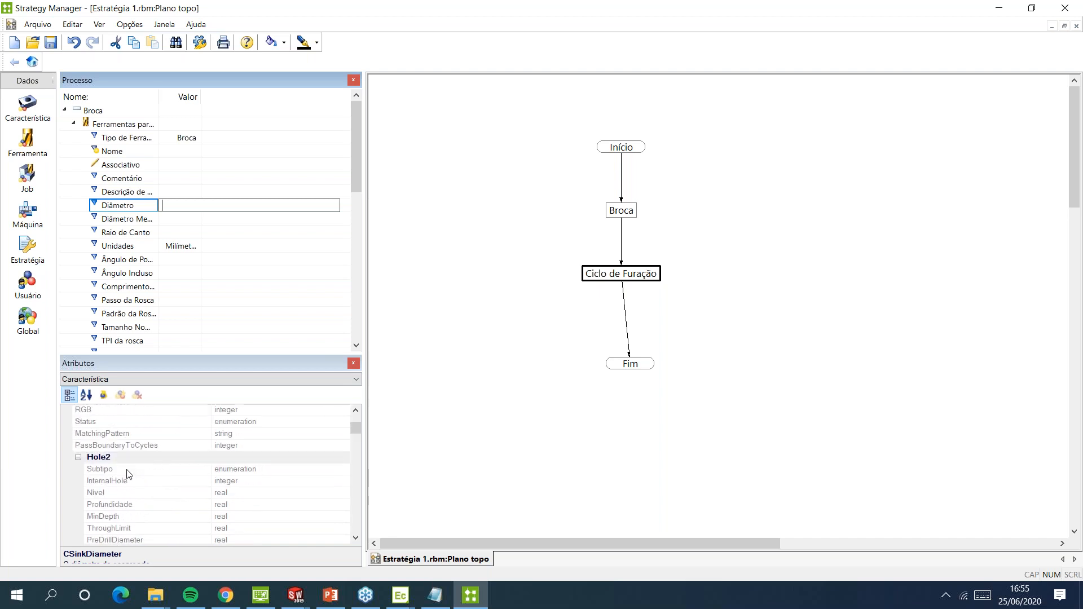
{"action": "scroll", "coordinate": [126, 513], "scroll_direction": "down", "scroll_amount": 4}
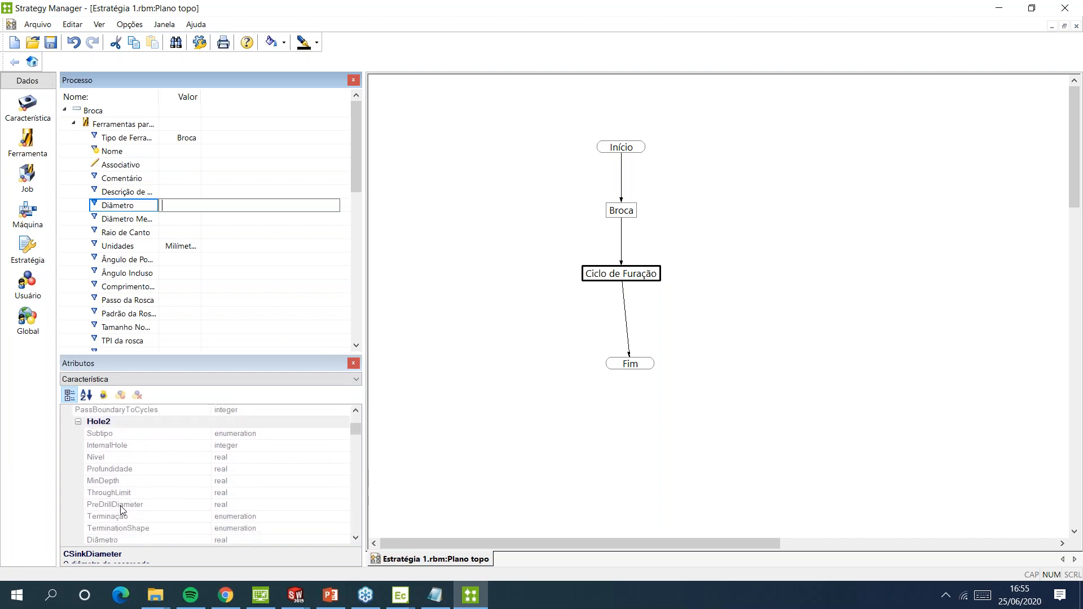
{"action": "double_click", "coordinate": [120, 529]}
{"action": "left_click", "coordinate": [442, 339]}
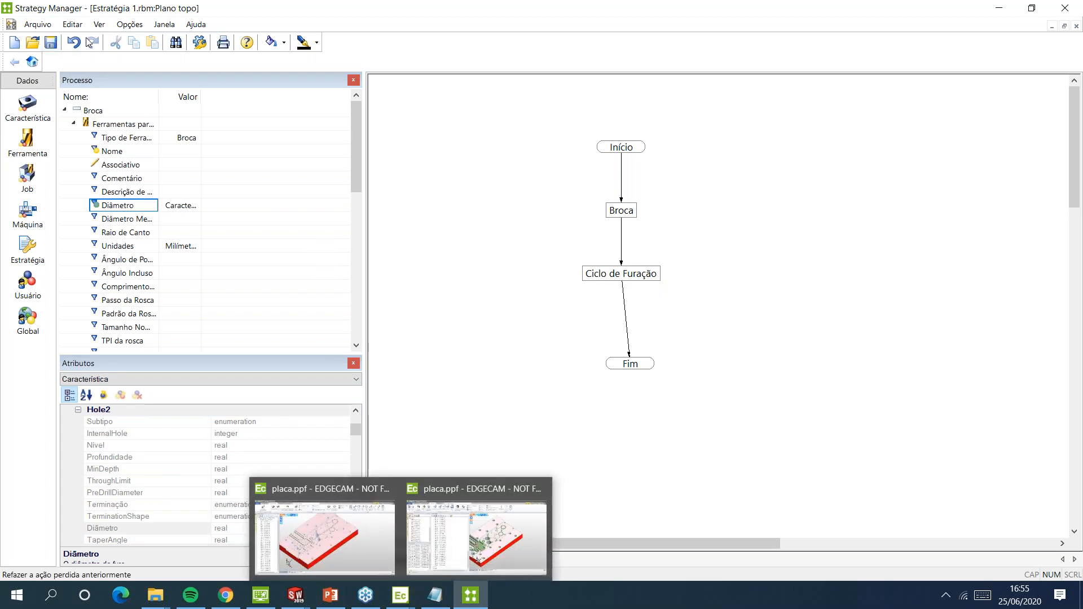
Switch to EDGECAM and delete the previously generated tool and drilling instructions from the placa.ppf sequence
{"action": "mouse_move", "coordinate": [411, 605]}
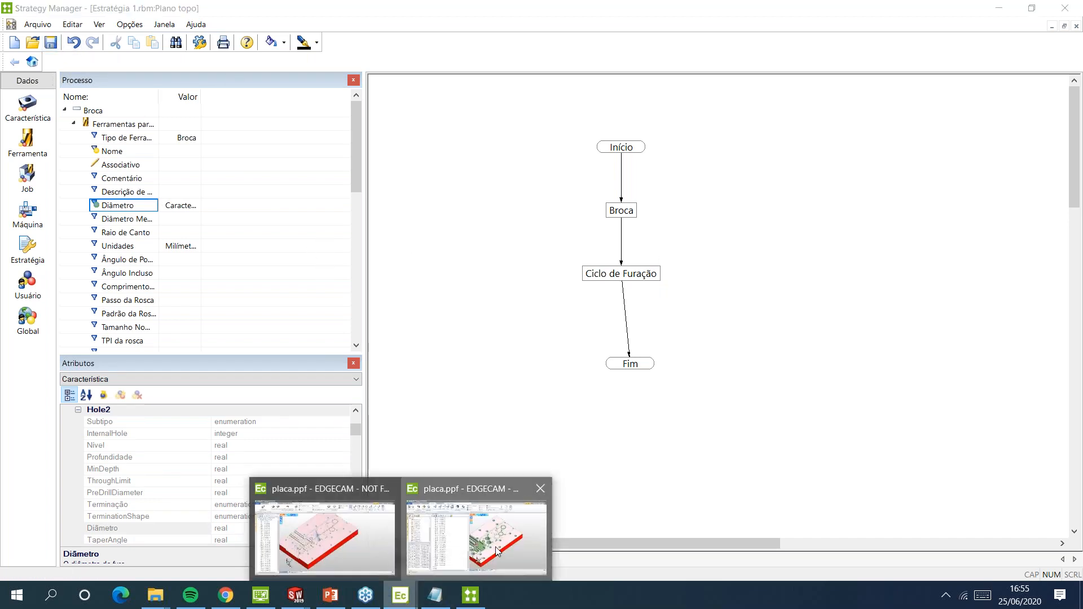
{"action": "left_click", "coordinate": [487, 514]}
{"action": "double_click", "coordinate": [96, 314]}
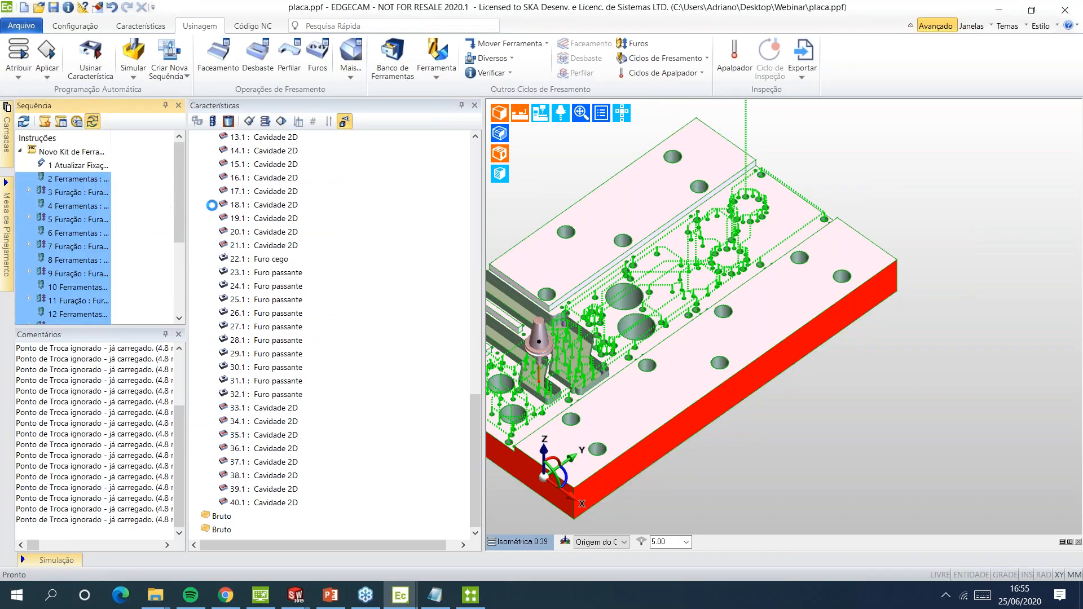
Apply Estratégia 1.rbm from Área de Trabalho to the Furo passante features and check the settings of the loaded tool
{"action": "right_click", "coordinate": [337, 341]}
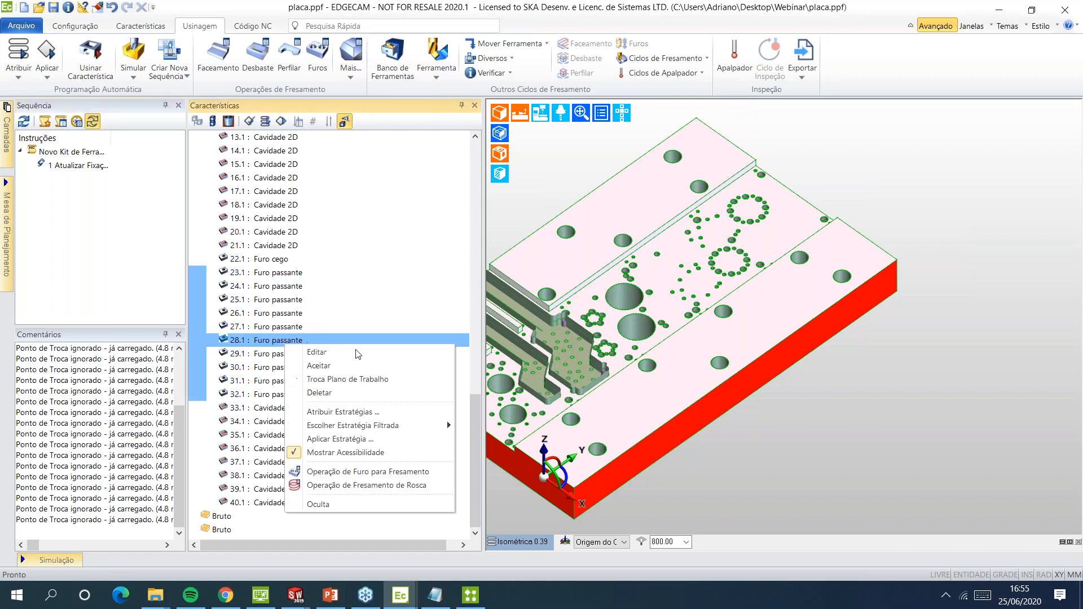
{"action": "left_click", "coordinate": [338, 439]}
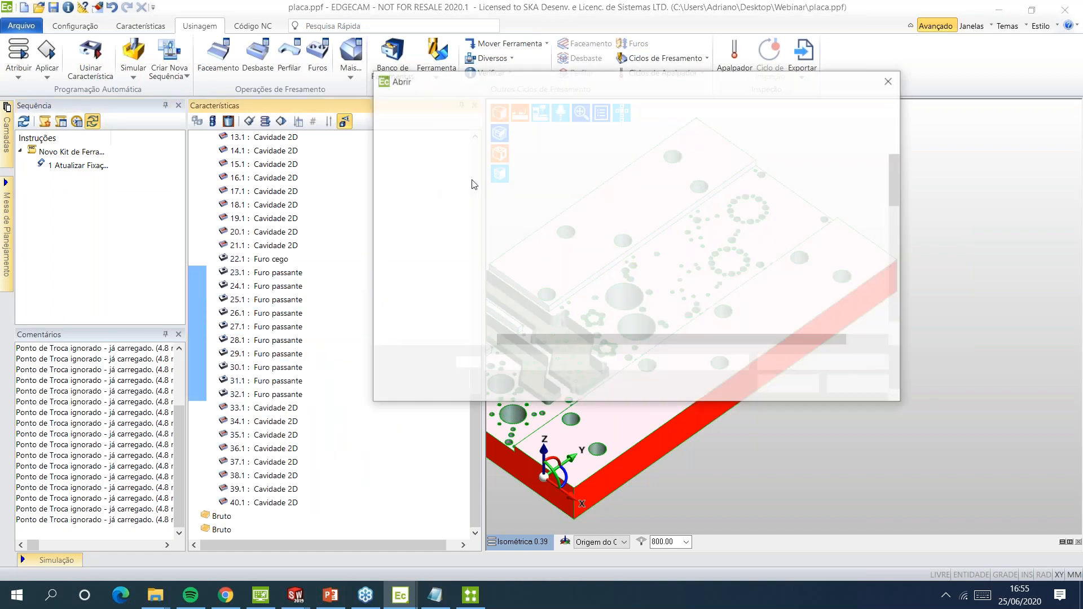
{"action": "left_click", "coordinate": [440, 191]}
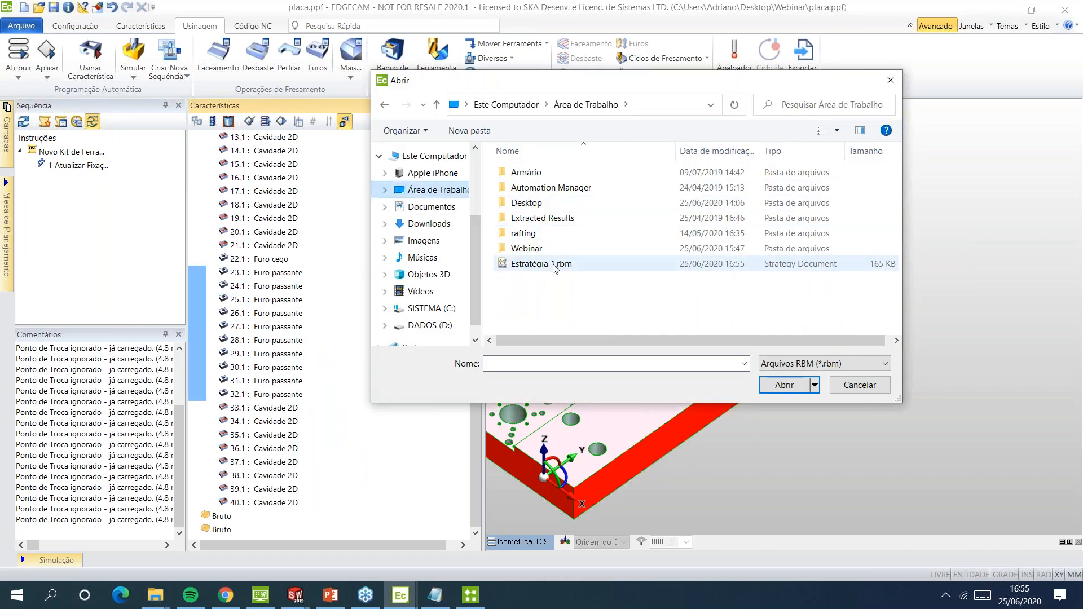
{"action": "double_click", "coordinate": [554, 265]}
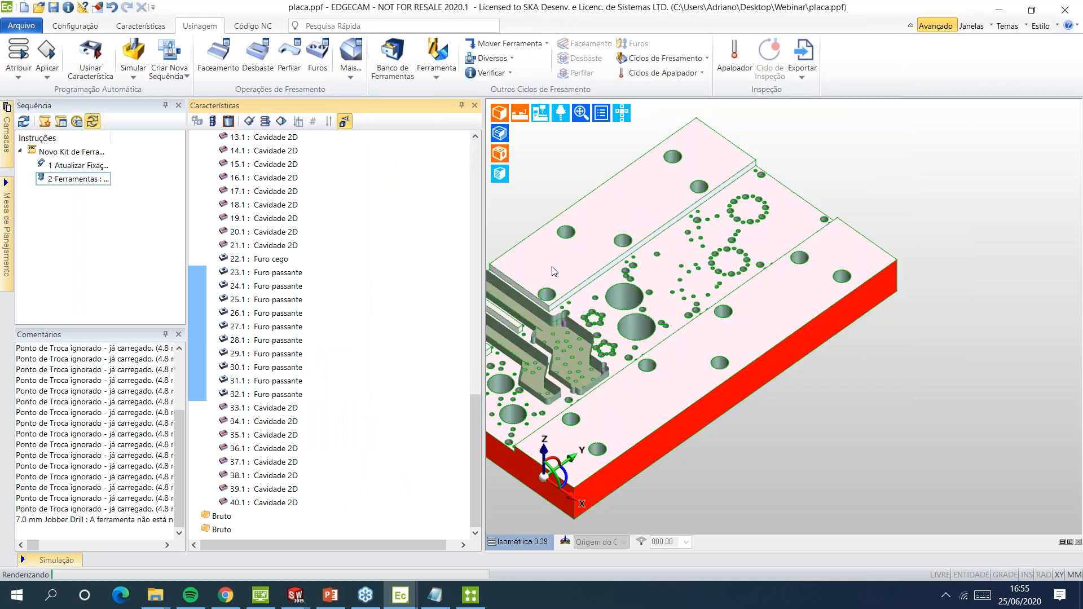
{"action": "double_click", "coordinate": [91, 180]}
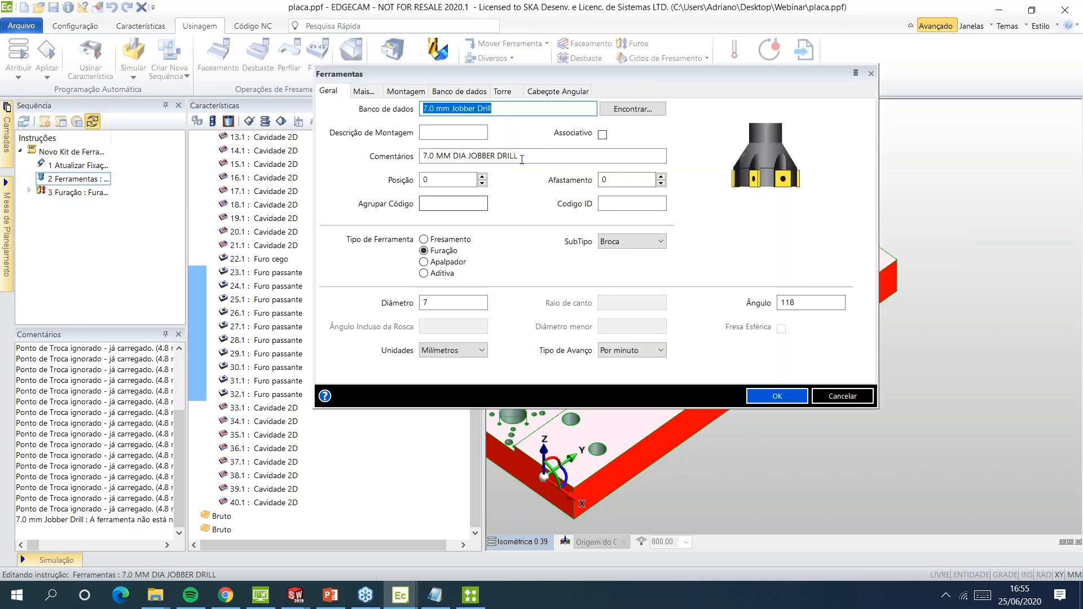
{"action": "left_click", "coordinate": [843, 396]}
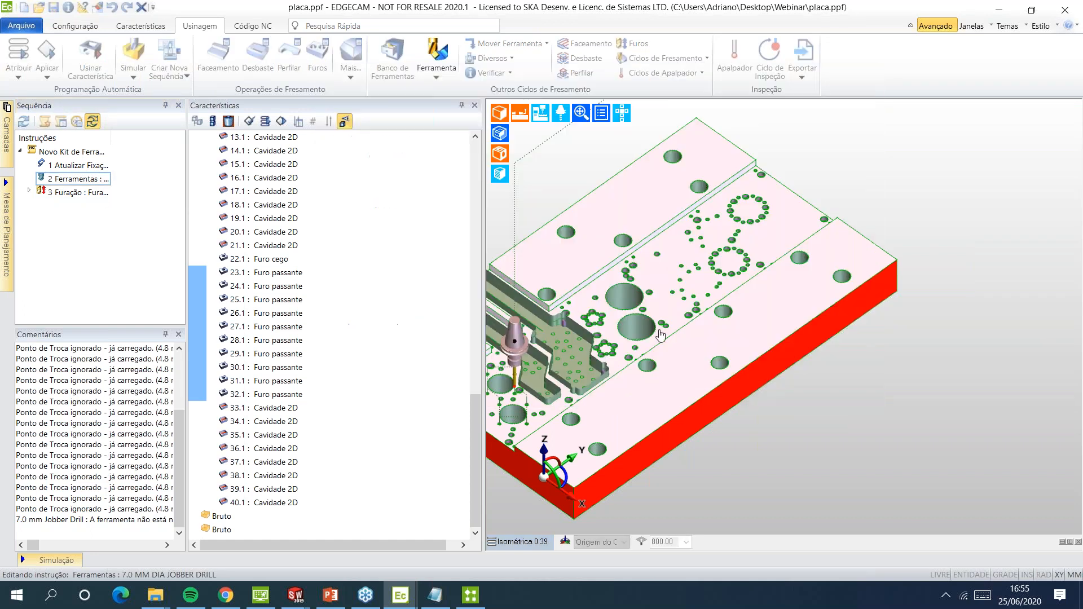
Add a Mover Ferramenta tool-change movement to the sequence after the drilling cycle
{"action": "left_click", "coordinate": [97, 180]}
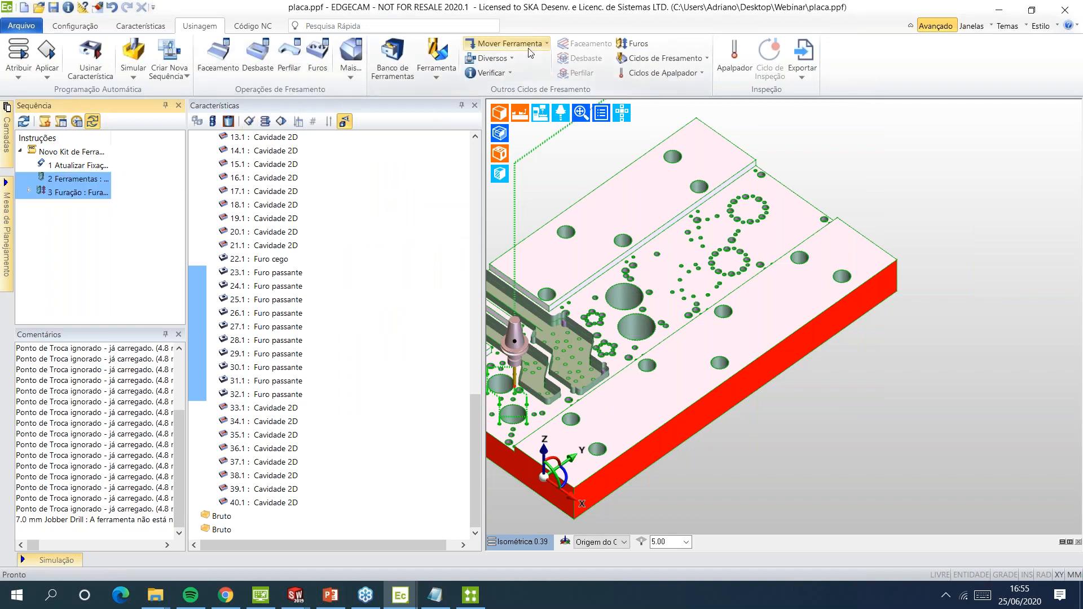
{"action": "left_click", "coordinate": [507, 44]}
{"action": "left_click", "coordinate": [521, 124]}
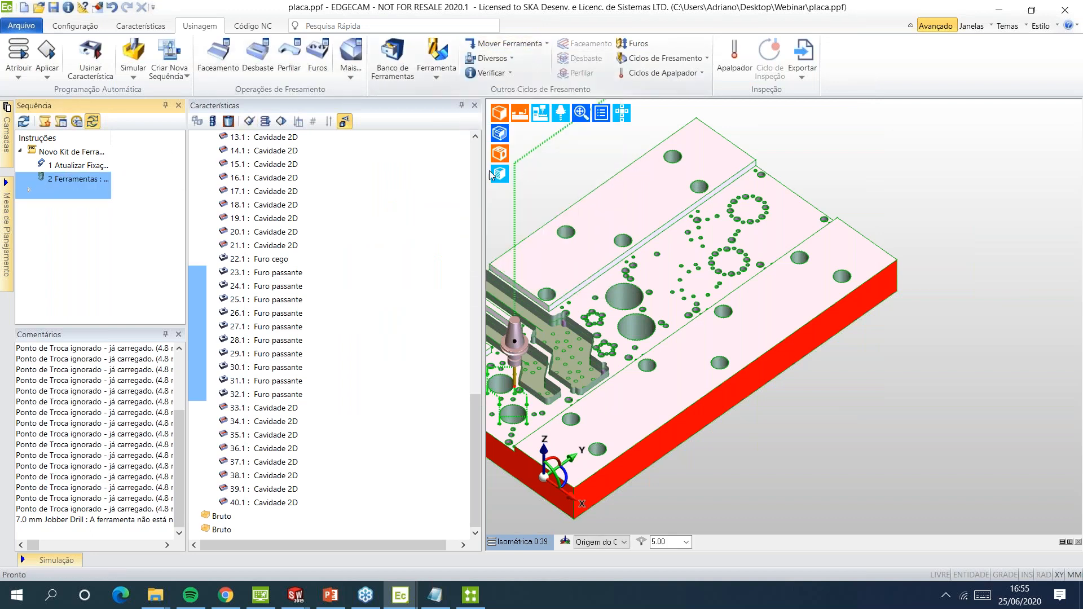
{"action": "left_click", "coordinate": [517, 167]}
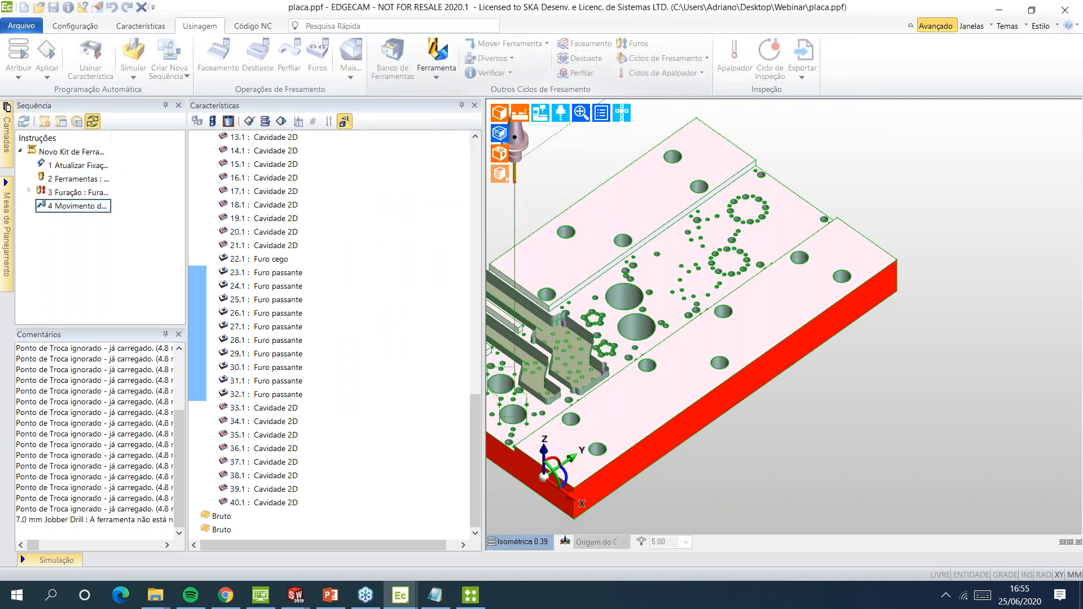
Store the tool movement instruction with Guardar Processo, then switch to Strategy Manager and paste it into the process list
{"action": "right_click", "coordinate": [84, 206]}
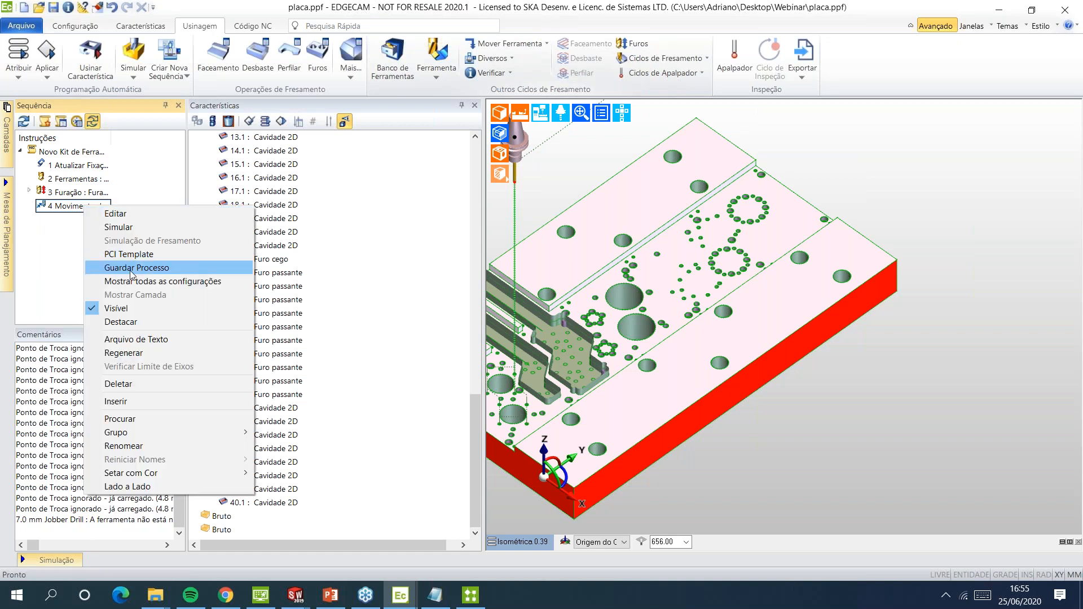
{"action": "left_click", "coordinate": [131, 269]}
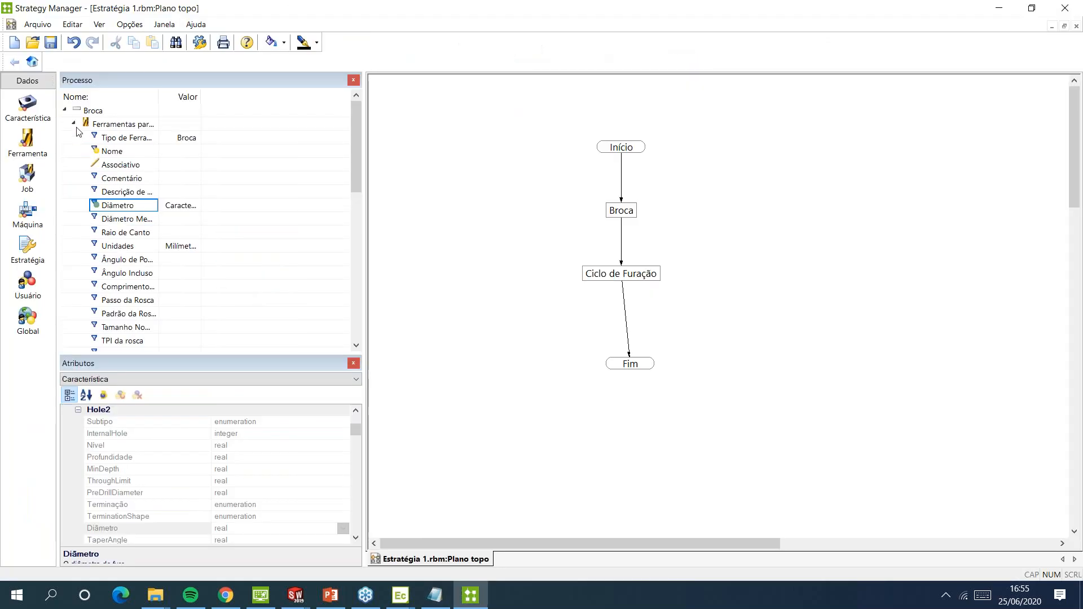
{"action": "left_click", "coordinate": [74, 124]}
{"action": "right_click", "coordinate": [97, 194]}
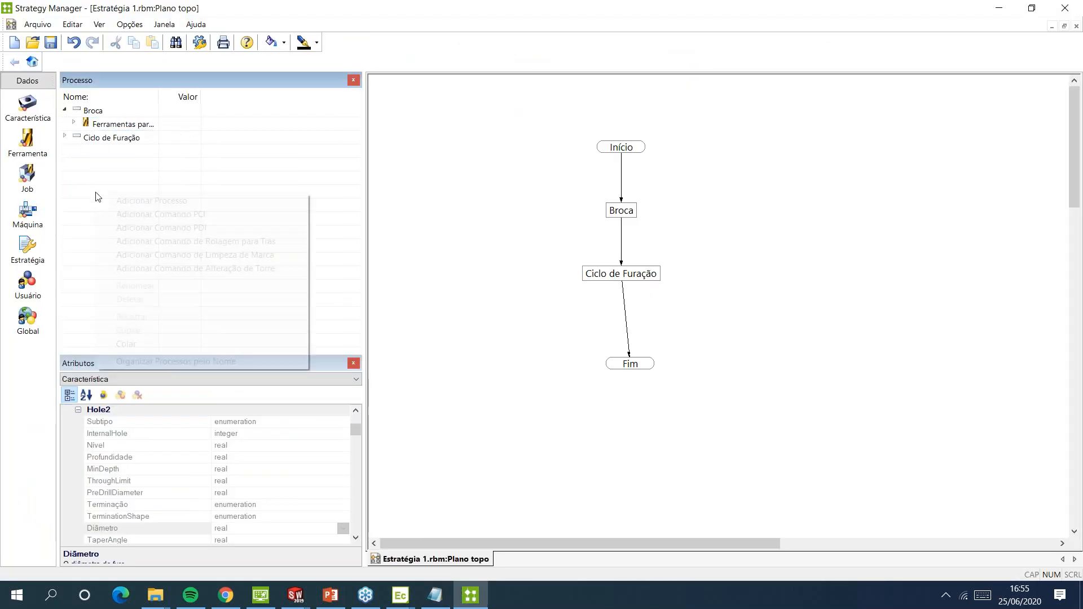
{"action": "left_click", "coordinate": [190, 344]}
Rename the pasted process as Troca and connect it in the flowchart between Ciclo de Furação and Fim
{"action": "right_click", "coordinate": [128, 139]}
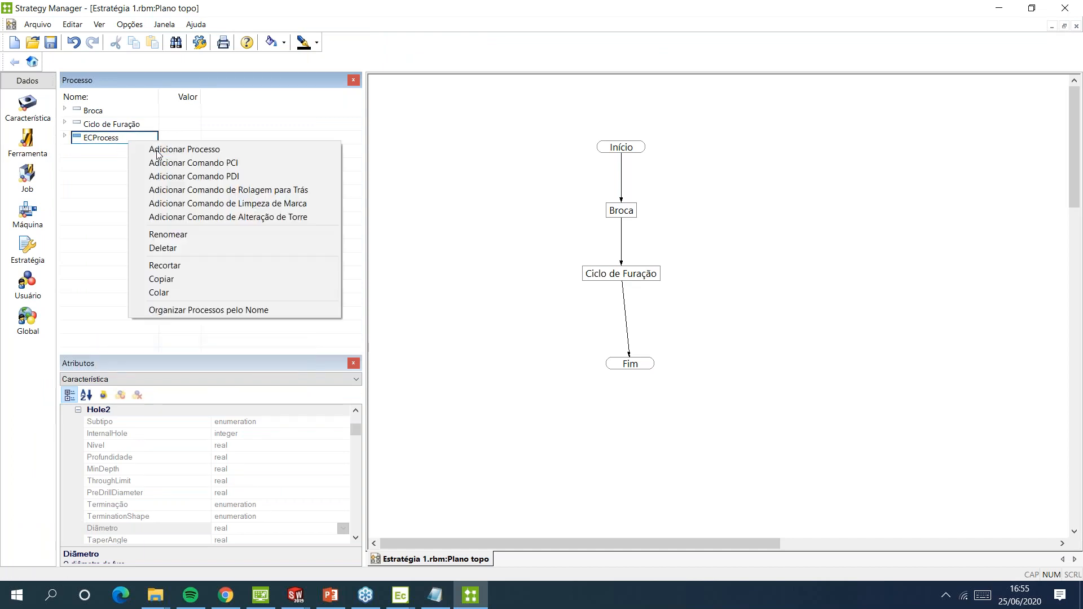
{"action": "left_click", "coordinate": [201, 236]}
{"action": "type", "text": "Troca"}
{"action": "left_click_drag", "start_coordinate": [136, 141], "coordinate": [621, 313]}
{"action": "right_click_drag", "start_coordinate": [636, 275], "coordinate": [624, 314]}
{"action": "right_click_drag", "start_coordinate": [630, 315], "coordinate": [626, 360]}
{"action": "right_click_drag", "start_coordinate": [631, 315], "coordinate": [641, 371]}
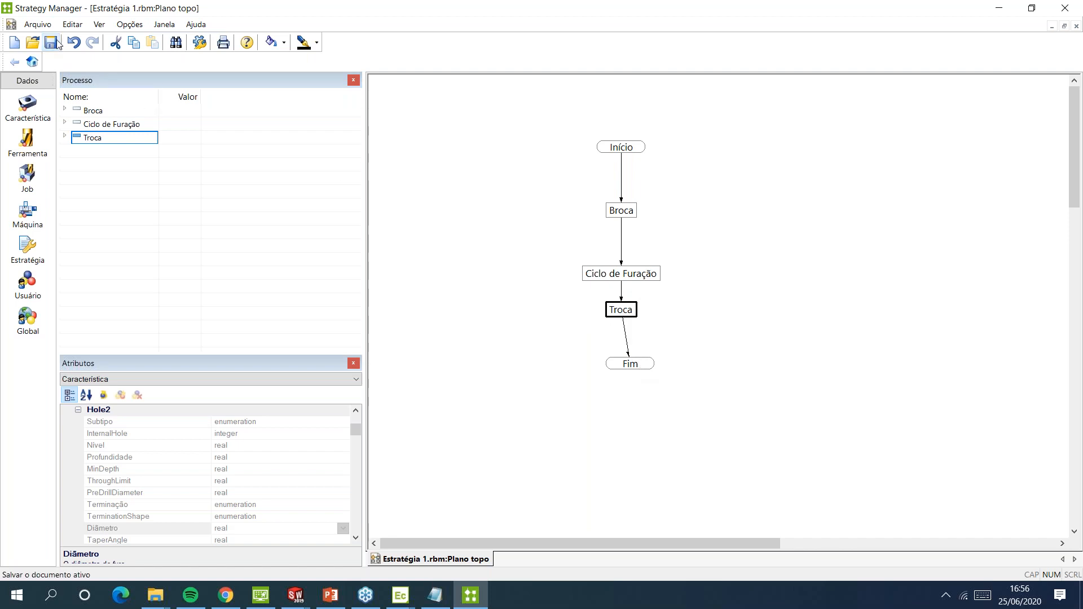
Switch to EDGECAM and apply Estratégia 1.rbm from Área de Trabalho to the Furo passante features 23.1 to 32.1
{"action": "left_click", "coordinate": [400, 595]}
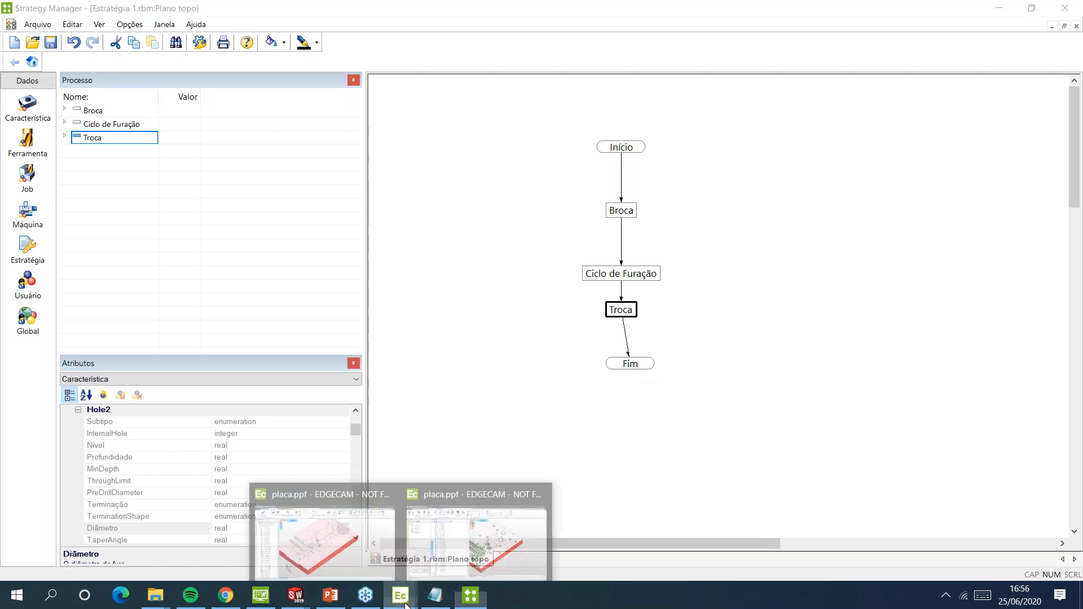
{"action": "left_click", "coordinate": [454, 540]}
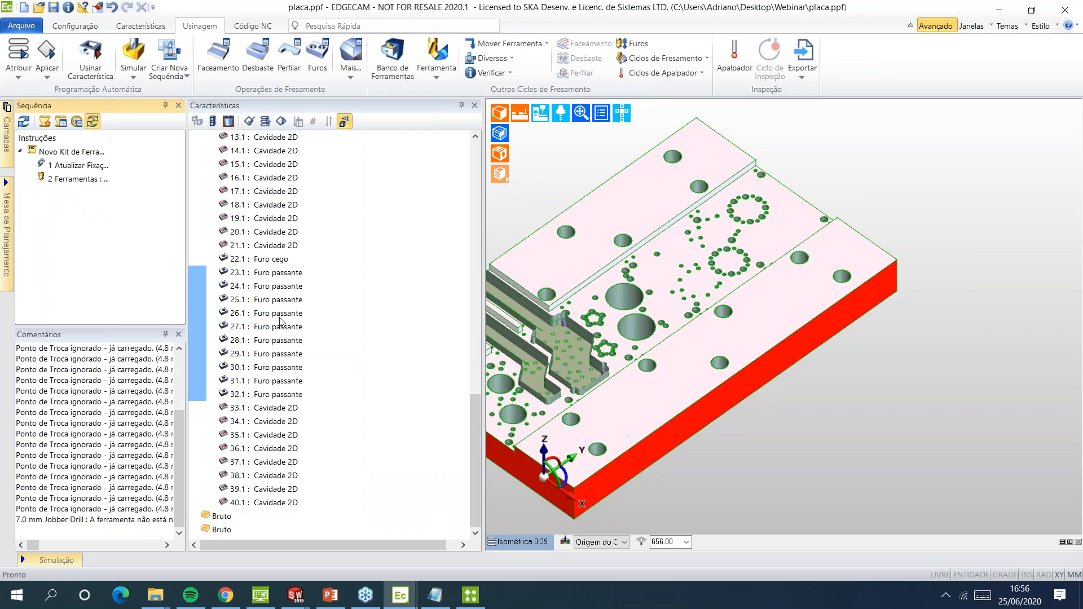
{"action": "left_click", "coordinate": [291, 399], "text": "shift"}
{"action": "right_click", "coordinate": [291, 395]}
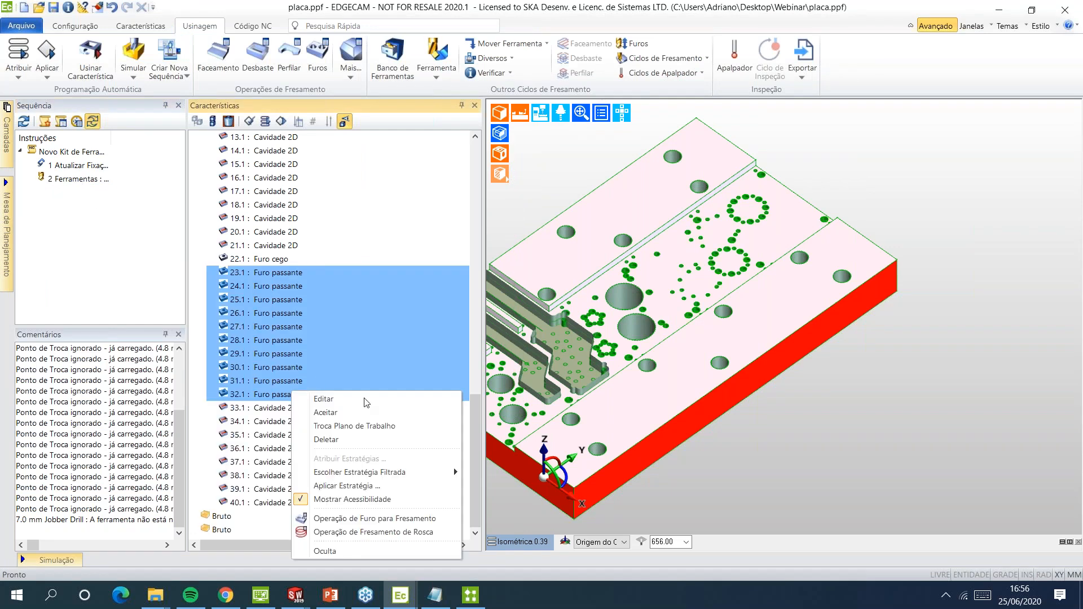
{"action": "left_click", "coordinate": [377, 487]}
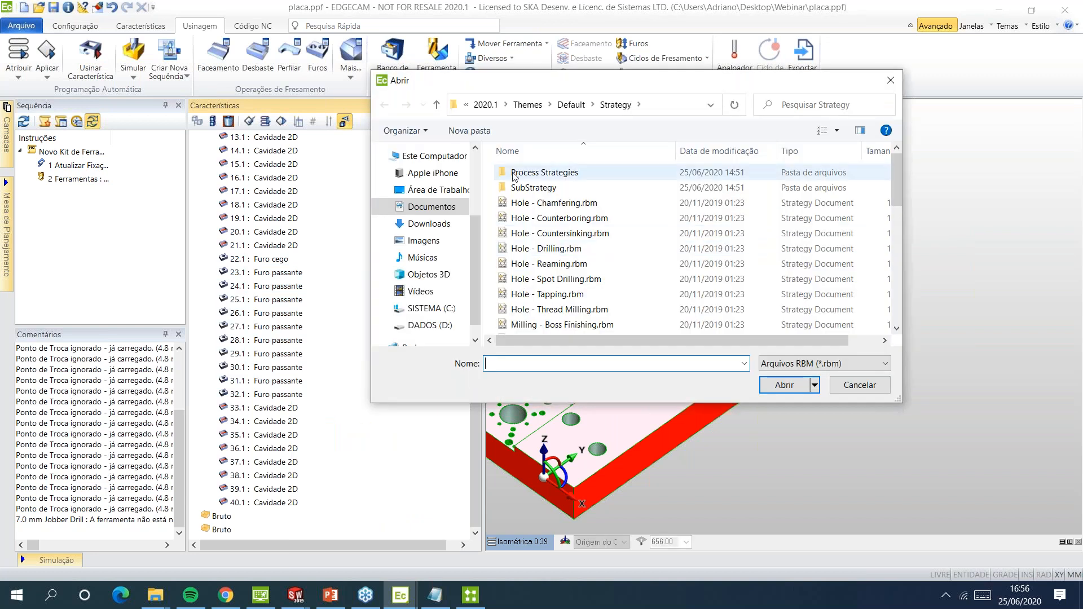
{"action": "left_click", "coordinate": [440, 190]}
{"action": "double_click", "coordinate": [543, 264]}
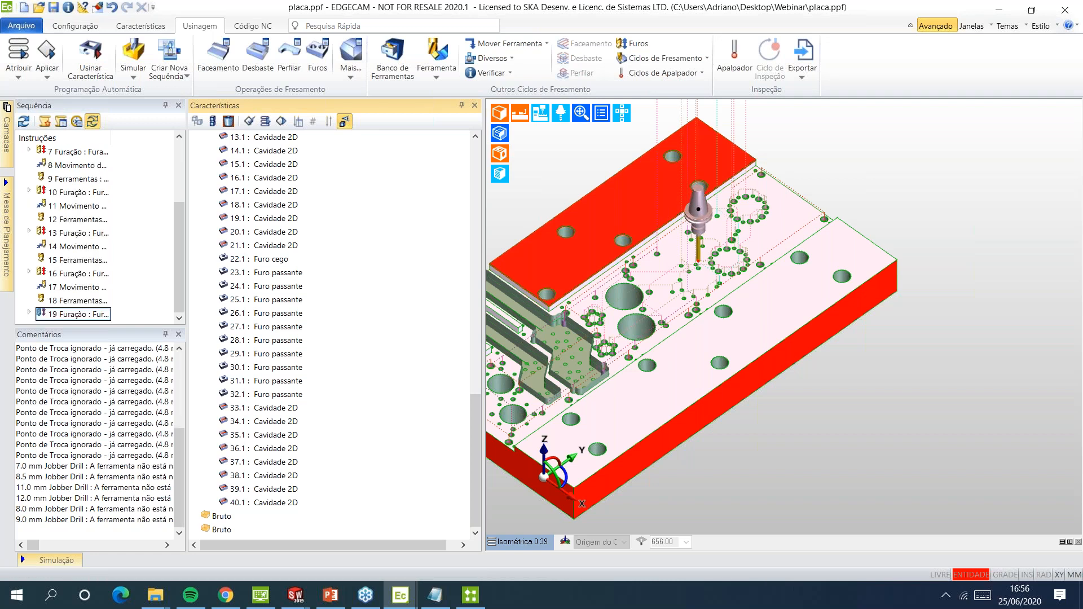
Bring up the untitled Notepad note and close it without saving
{"action": "left_click", "coordinate": [436, 597]}
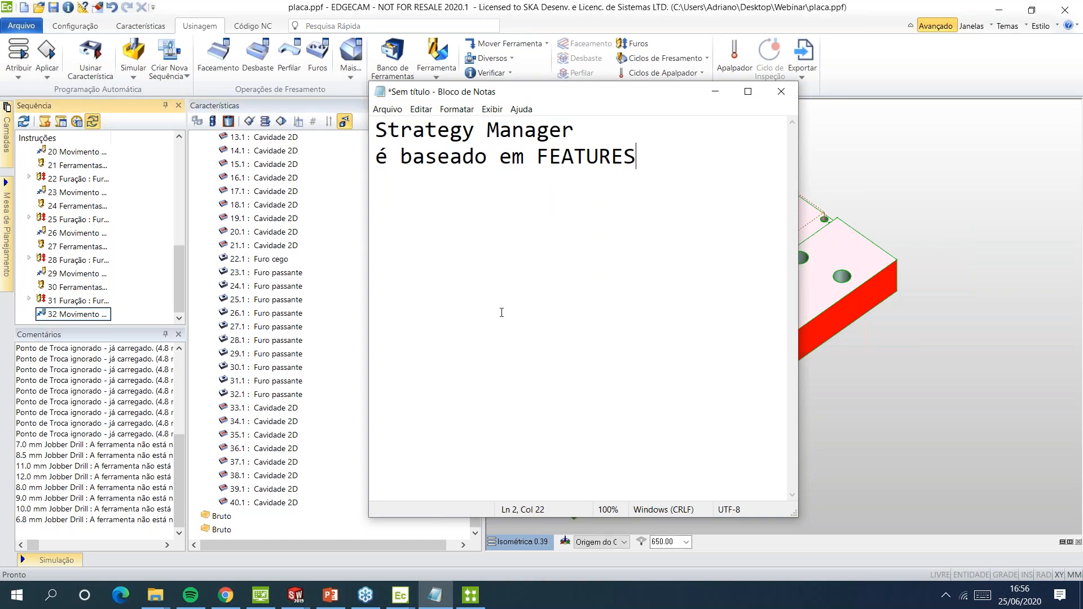
{"action": "left_click", "coordinate": [781, 91]}
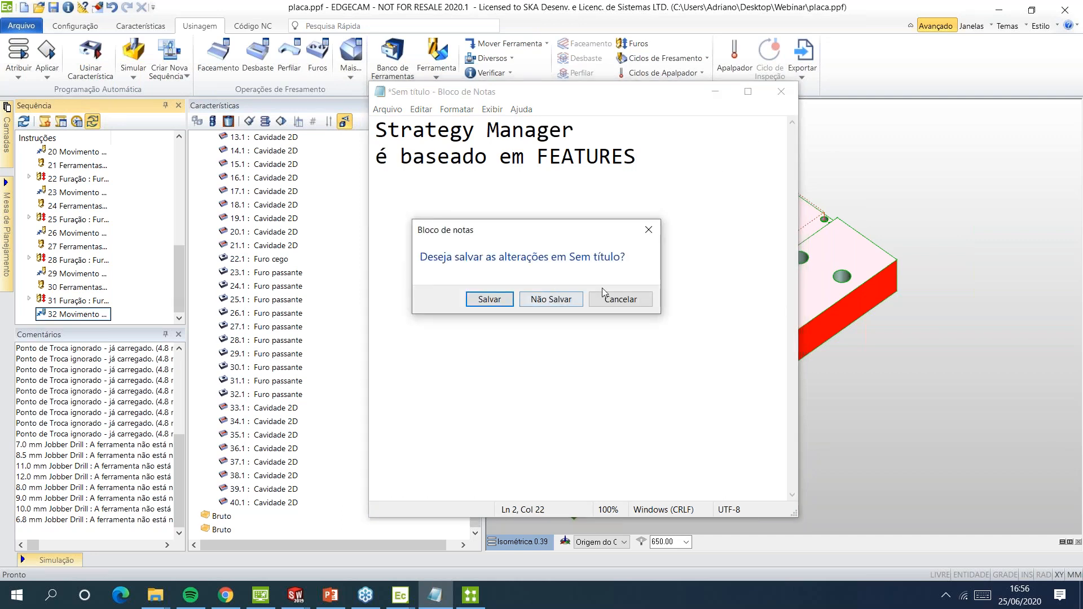
{"action": "left_click", "coordinate": [546, 303]}
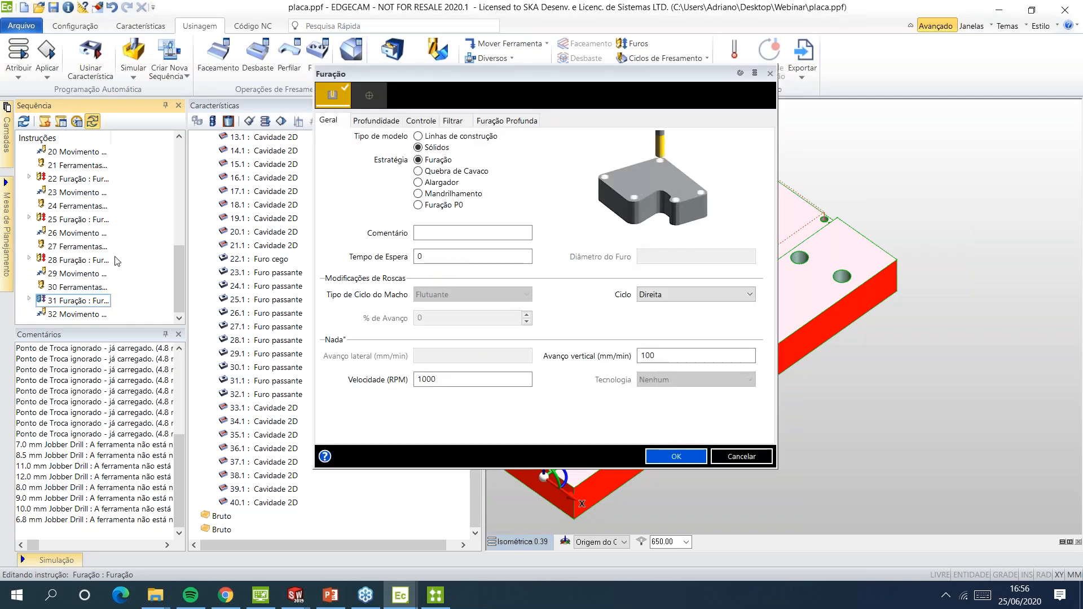
Review the depth settings of drilling operation 31, and look into tool instruction 21 and drilling operation 28
{"action": "left_click", "coordinate": [376, 120]}
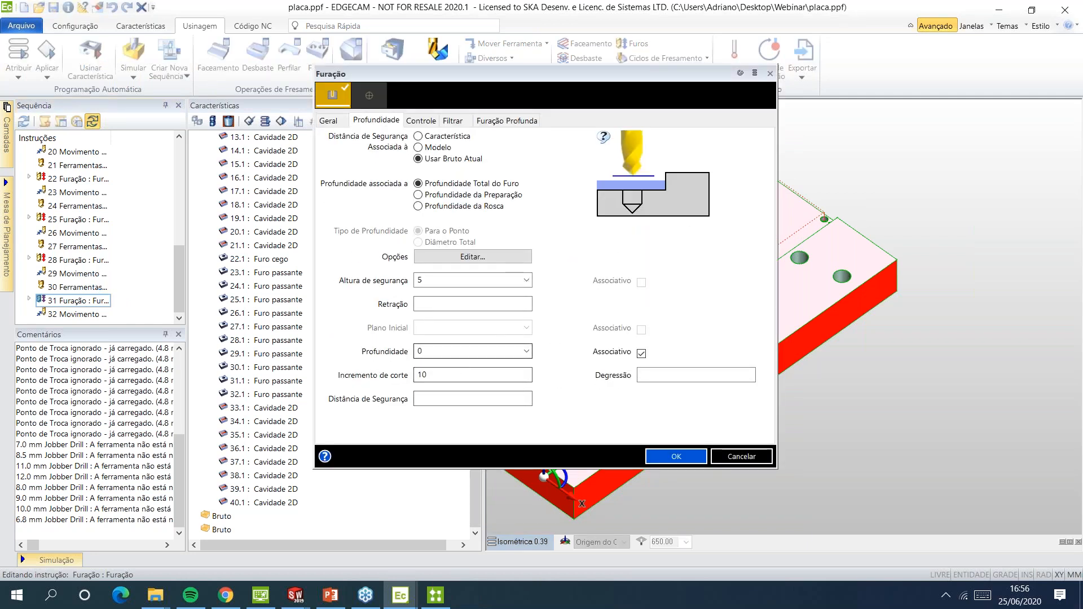
{"action": "key", "text": "Escape"}
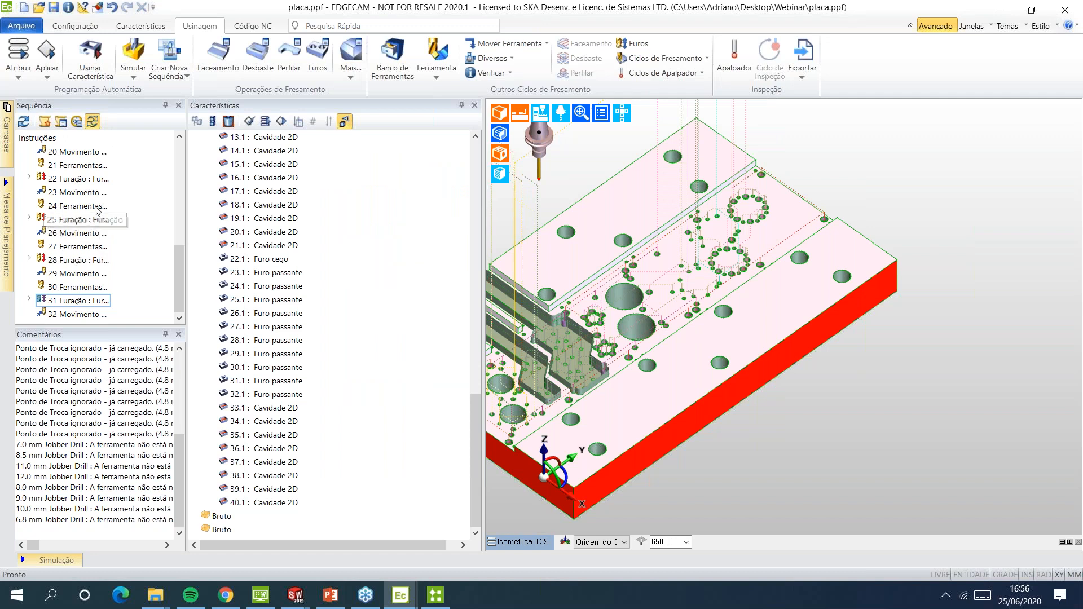
{"action": "left_click", "coordinate": [96, 168]}
{"action": "double_click", "coordinate": [95, 167]}
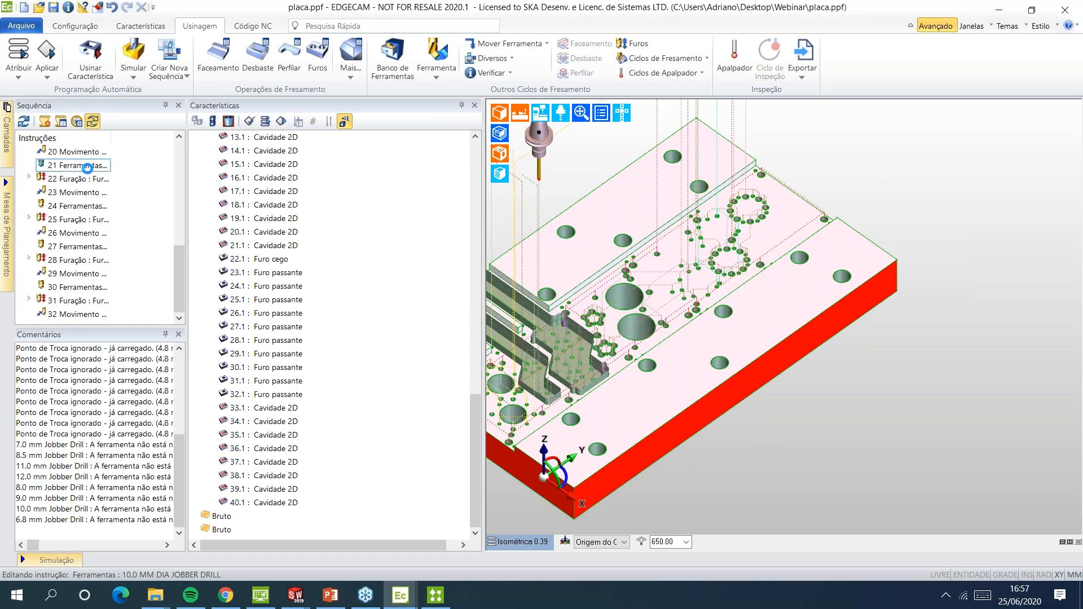
{"action": "key", "text": "Escape"}
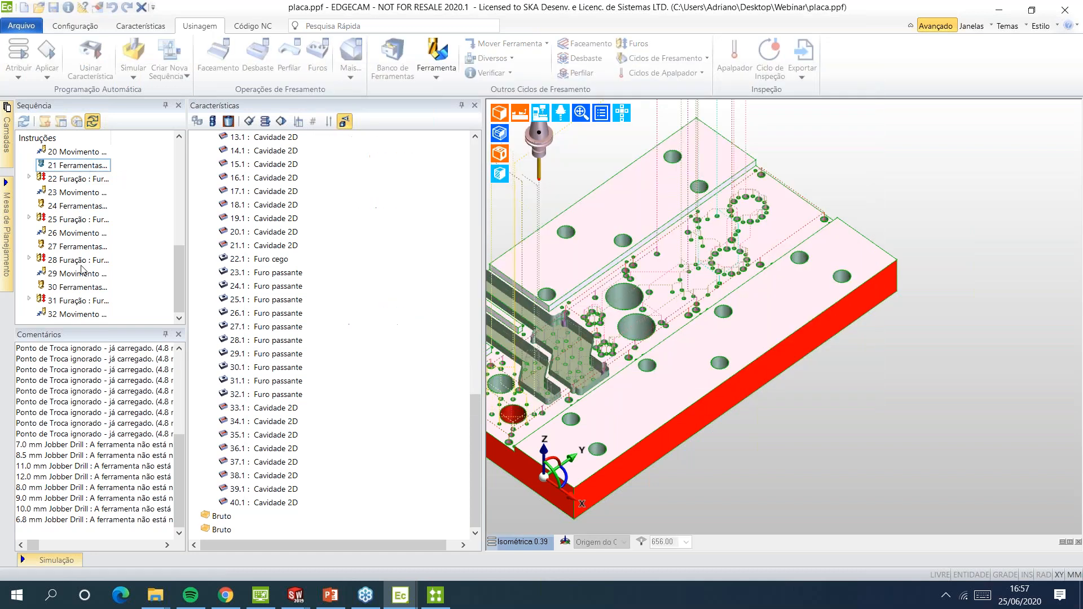
{"action": "double_click", "coordinate": [79, 260]}
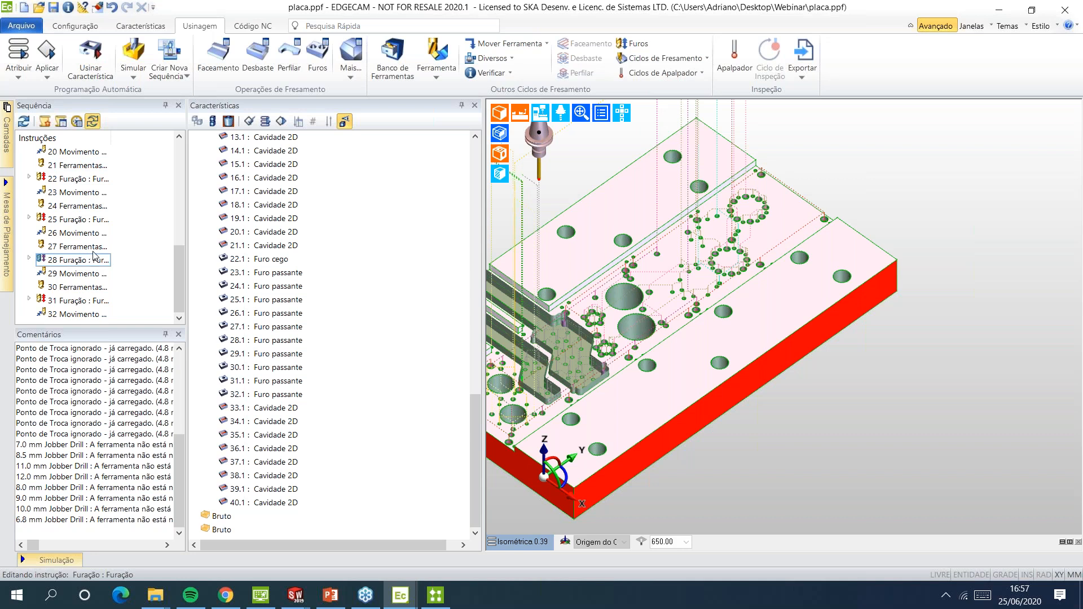
{"action": "key", "text": "Escape"}
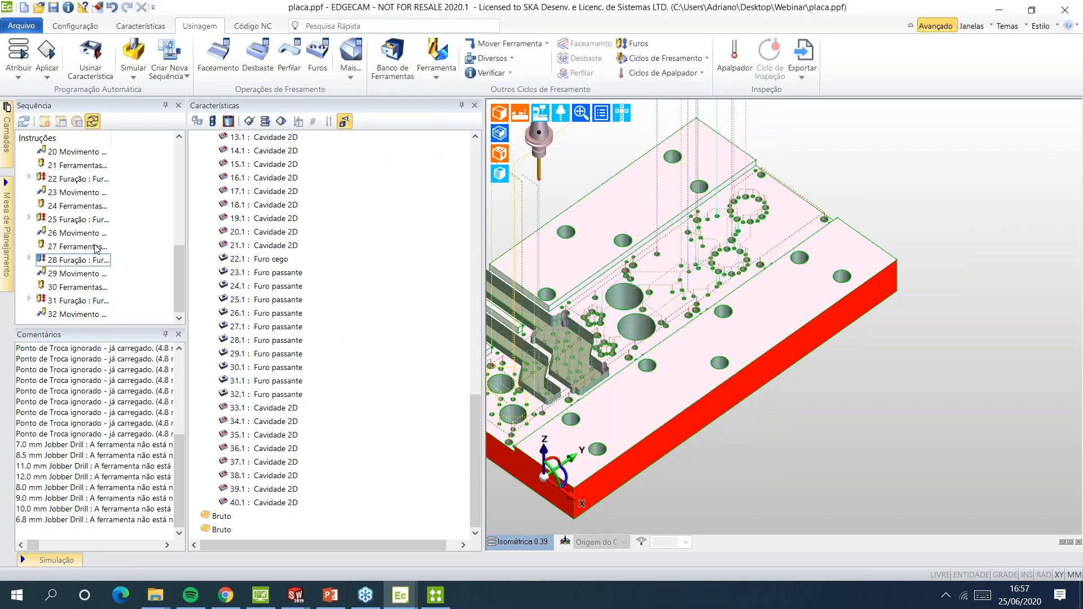
Check the tool settings of instructions 27 and 3 in the machining sequence without changing them
{"action": "double_click", "coordinate": [96, 248]}
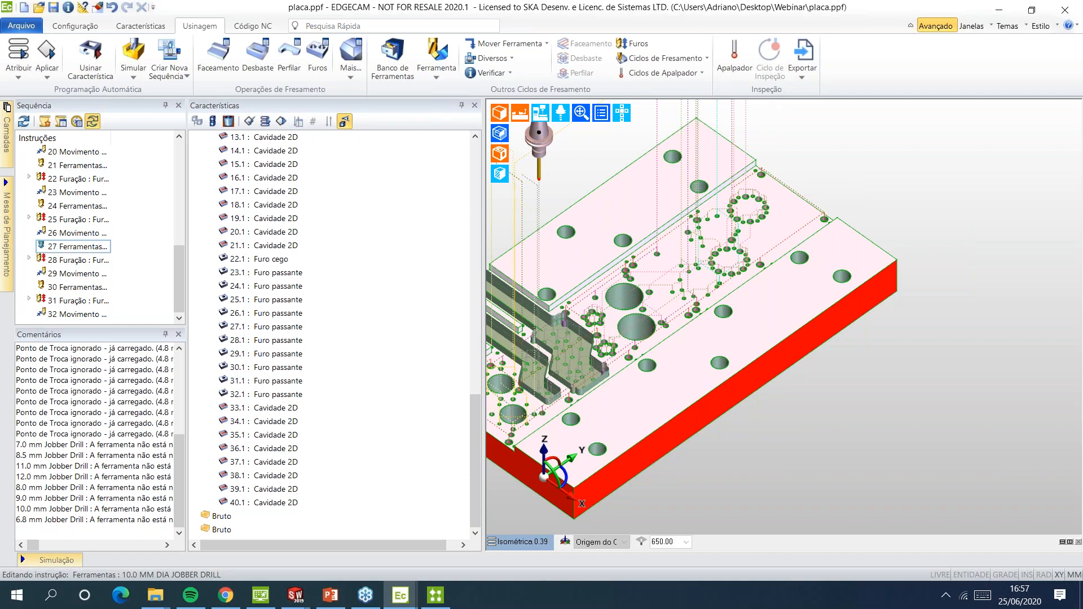
{"action": "scroll", "coordinate": [75, 309], "scroll_direction": "up", "scroll_amount": 7}
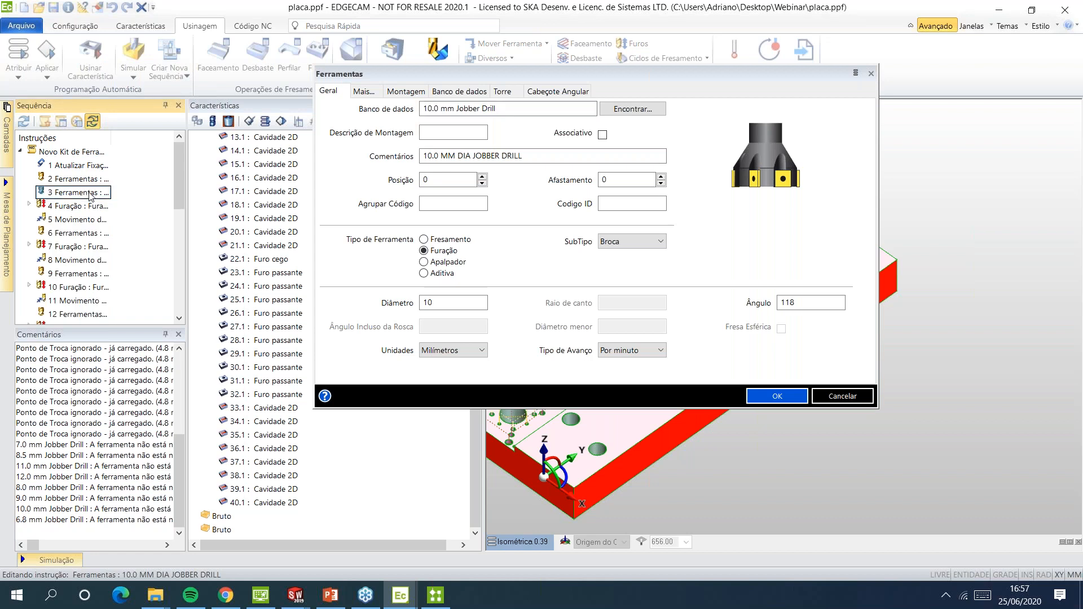
{"action": "left_click", "coordinate": [842, 396]}
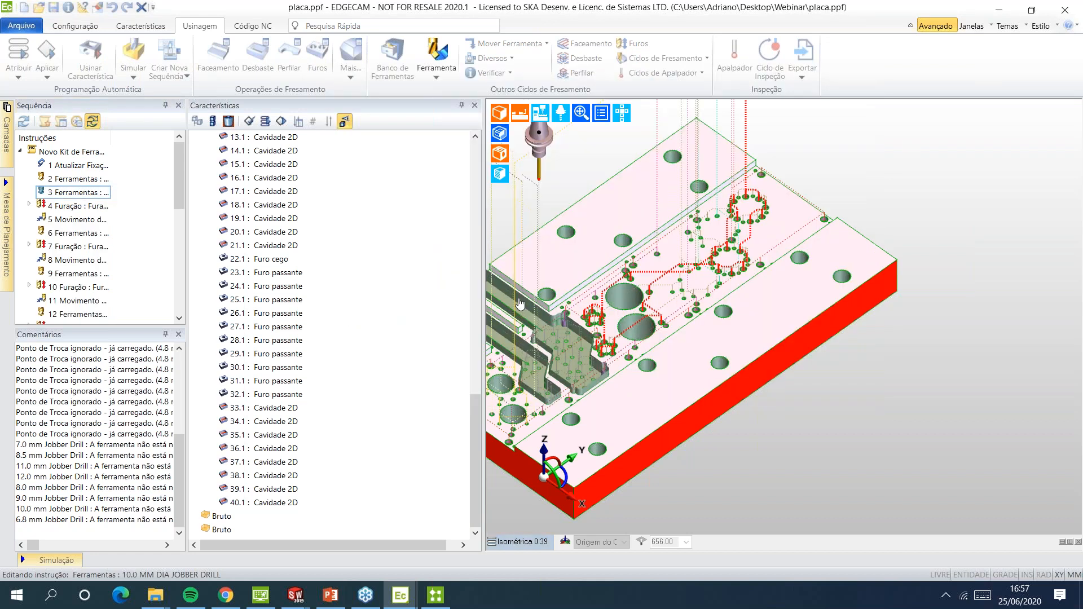
{"action": "double_click", "coordinate": [99, 192]}
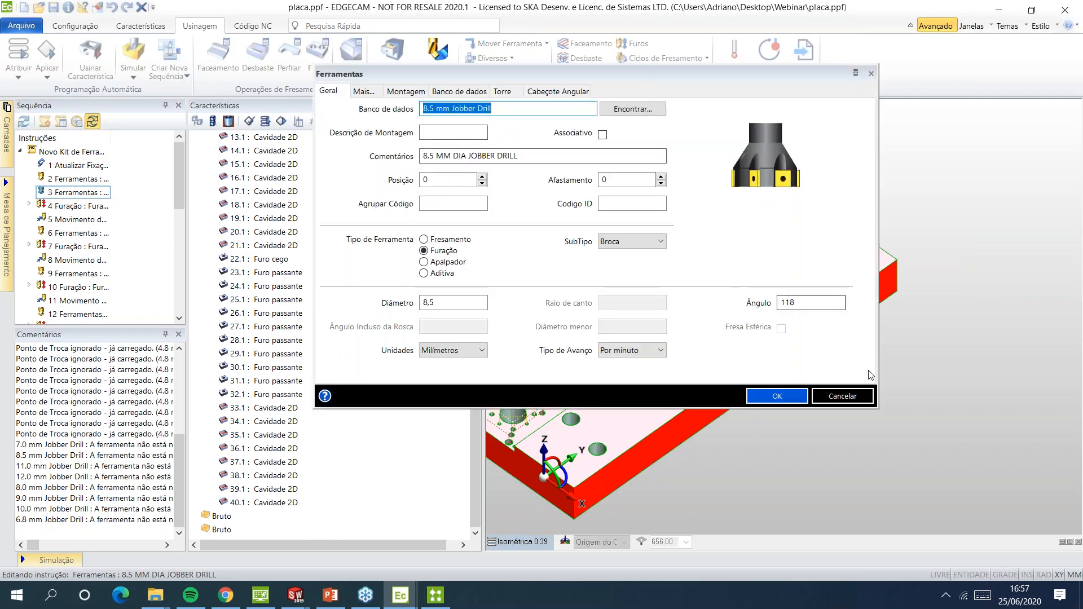
{"action": "left_click", "coordinate": [843, 395]}
Switch to Strategy Manager and review the Furação parameters of Ciclo de Furação and the tool diameter expression of Broca
{"action": "left_click", "coordinate": [435, 595]}
{"action": "double_click", "coordinate": [69, 125]}
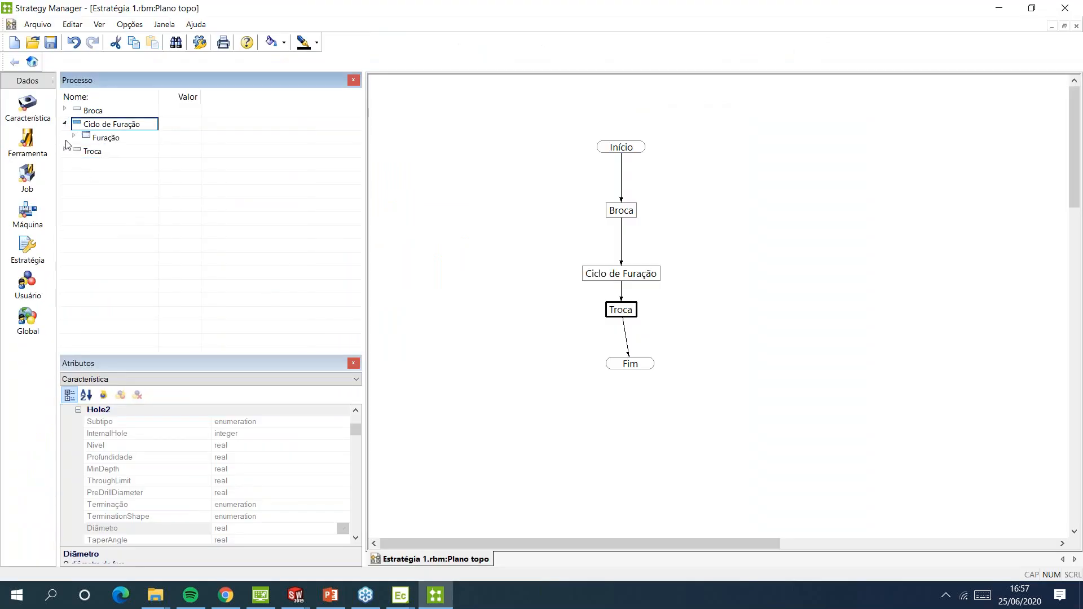
{"action": "double_click", "coordinate": [75, 137]}
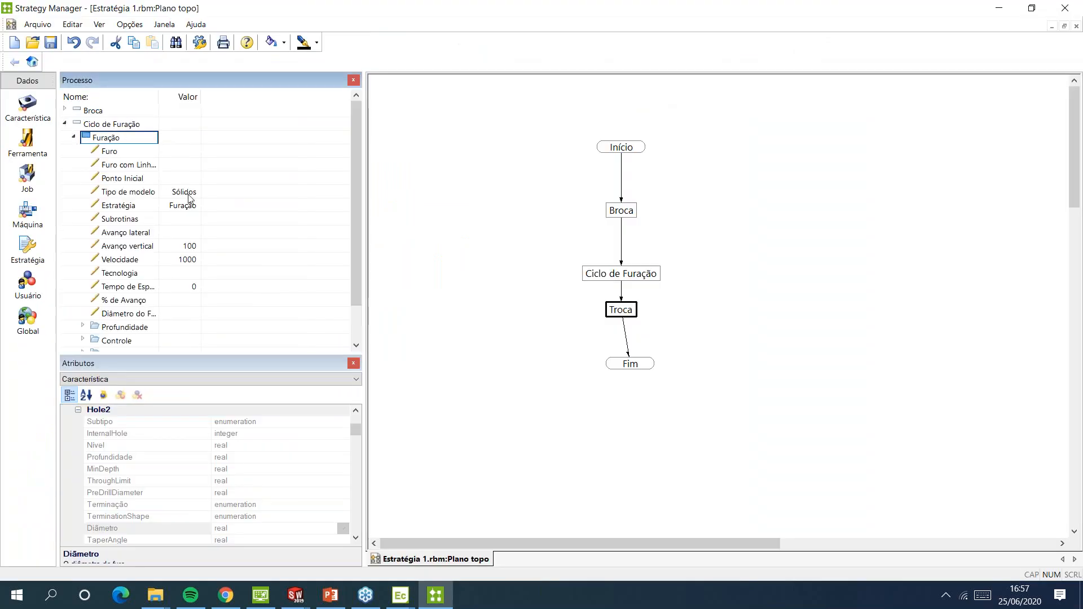
{"action": "double_click", "coordinate": [76, 138]}
{"action": "double_click", "coordinate": [69, 111]}
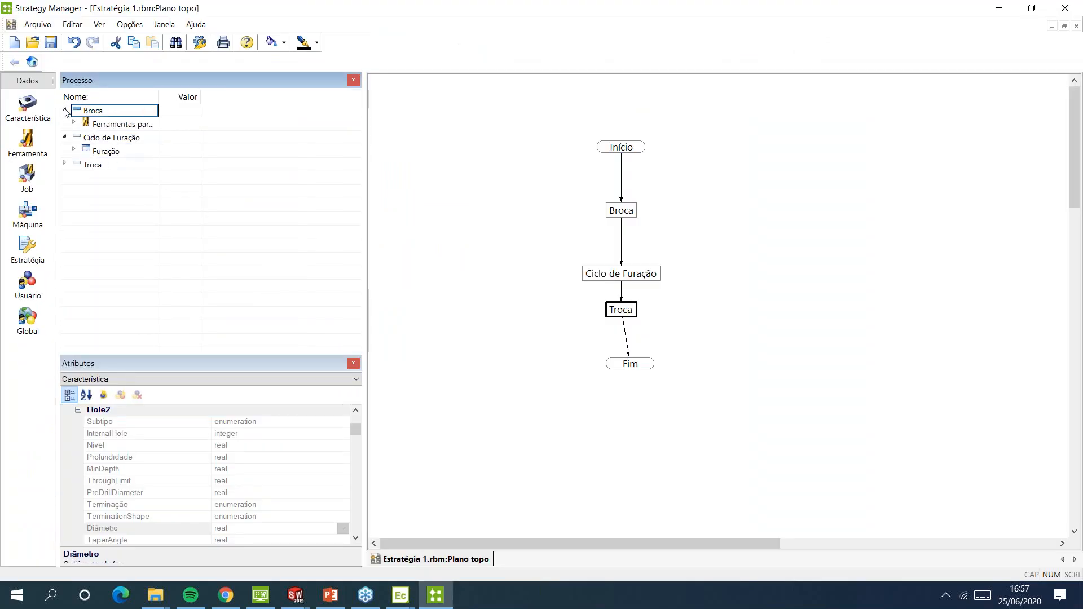
{"action": "double_click", "coordinate": [85, 124]}
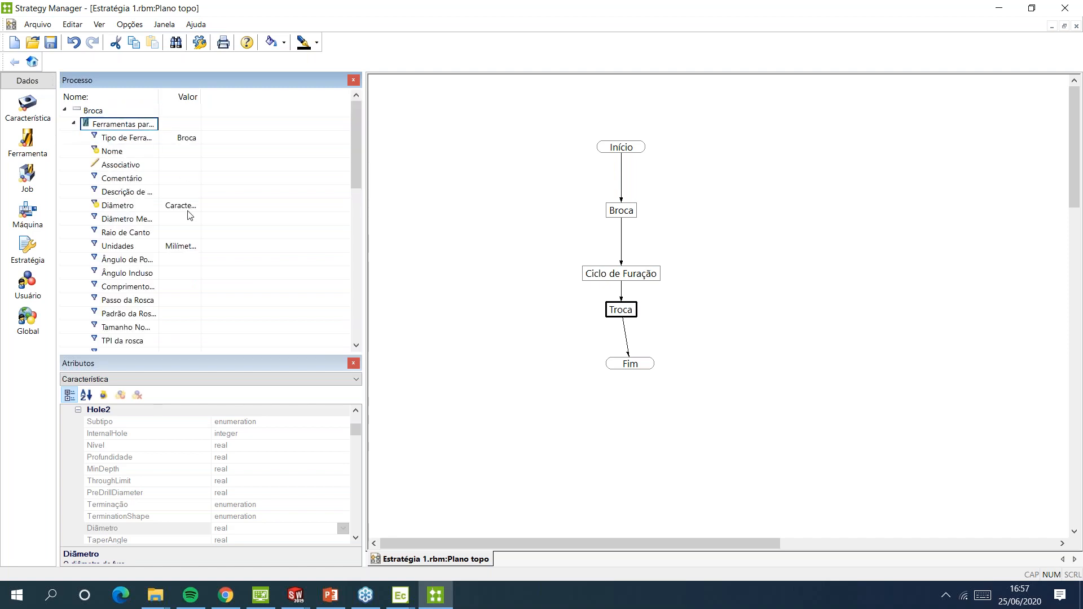
{"action": "left_click", "coordinate": [188, 208]}
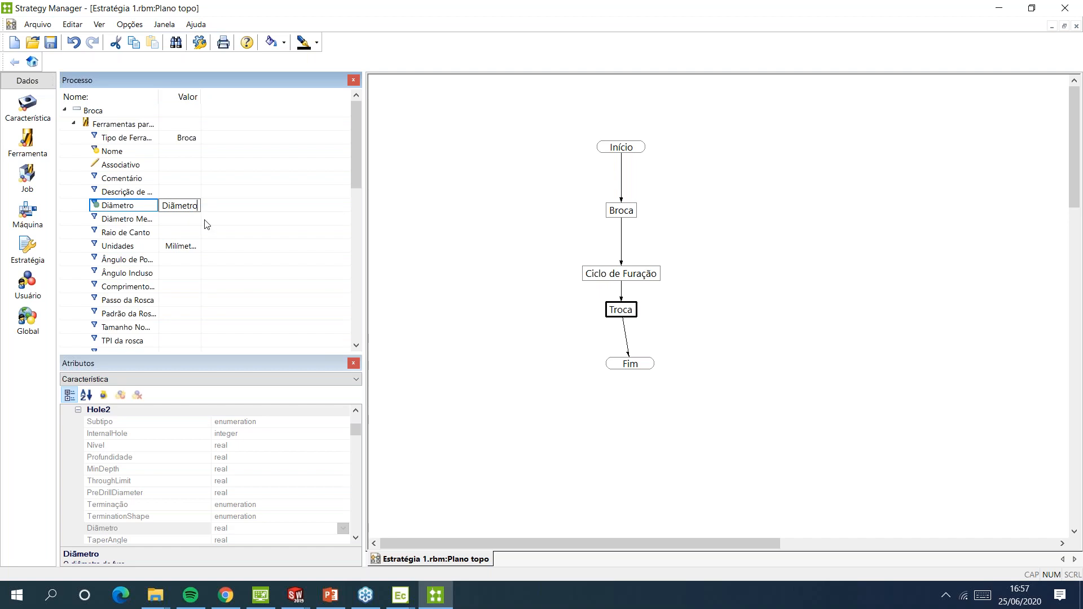
{"action": "left_click", "coordinate": [75, 124]}
Move Ciclo de Furação closer to Broca and shift Fim slightly left below Troca in the flowchart
{"action": "left_click_drag", "start_coordinate": [640, 278], "coordinate": [634, 251]}
{"action": "left_click_drag", "start_coordinate": [624, 314], "coordinate": [624, 314]}
{"action": "left_click_drag", "start_coordinate": [631, 362], "coordinate": [617, 364]}
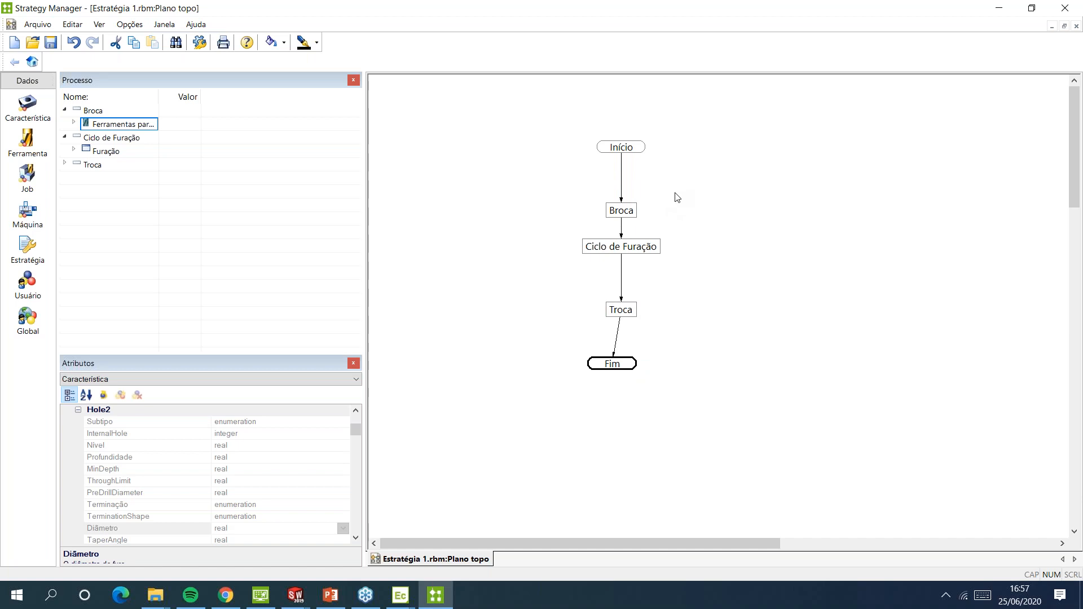
Add a Decisão node below Início in the flowchart and link Início to it
{"action": "right_click", "coordinate": [720, 146]}
{"action": "left_click", "coordinate": [739, 148]}
{"action": "left_click_drag", "start_coordinate": [753, 144], "coordinate": [623, 189]}
{"action": "right_click", "coordinate": [622, 178]}
{"action": "right_click_drag", "start_coordinate": [626, 151], "coordinate": [624, 186]}
Move the Broca, Ciclo de Furação, Troca and Fim nodes to the lower left of Decisão
{"action": "left_click_drag", "start_coordinate": [632, 212], "coordinate": [525, 218]}
{"action": "left_click_drag", "start_coordinate": [644, 247], "coordinate": [563, 256]}
{"action": "left_click_drag", "start_coordinate": [600, 312], "coordinate": [528, 320]}
{"action": "left_click_drag", "start_coordinate": [591, 364], "coordinate": [520, 355]}
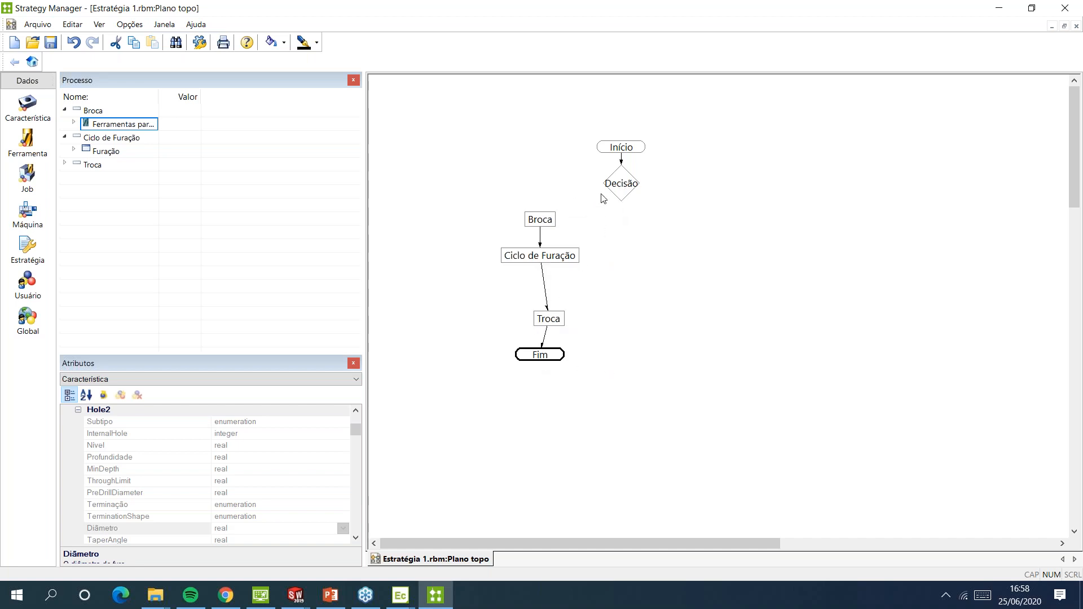
Add a second Fim node, connecting Decisão's true branch to Broca and its false branch to the new Fim
{"action": "left_click", "coordinate": [536, 223]}
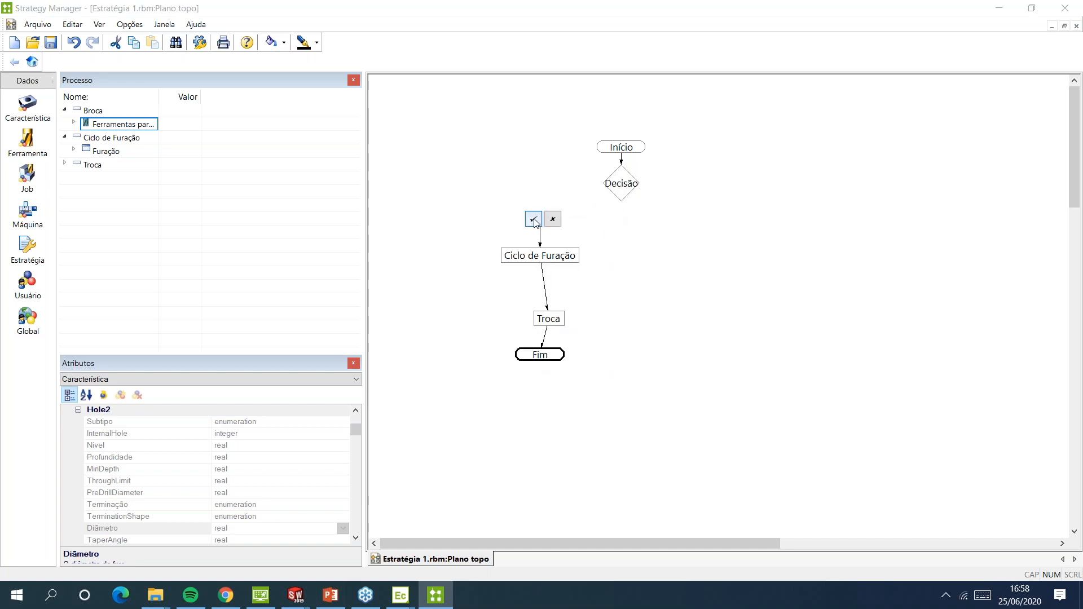
{"action": "right_click", "coordinate": [685, 239]}
{"action": "left_click", "coordinate": [736, 298]}
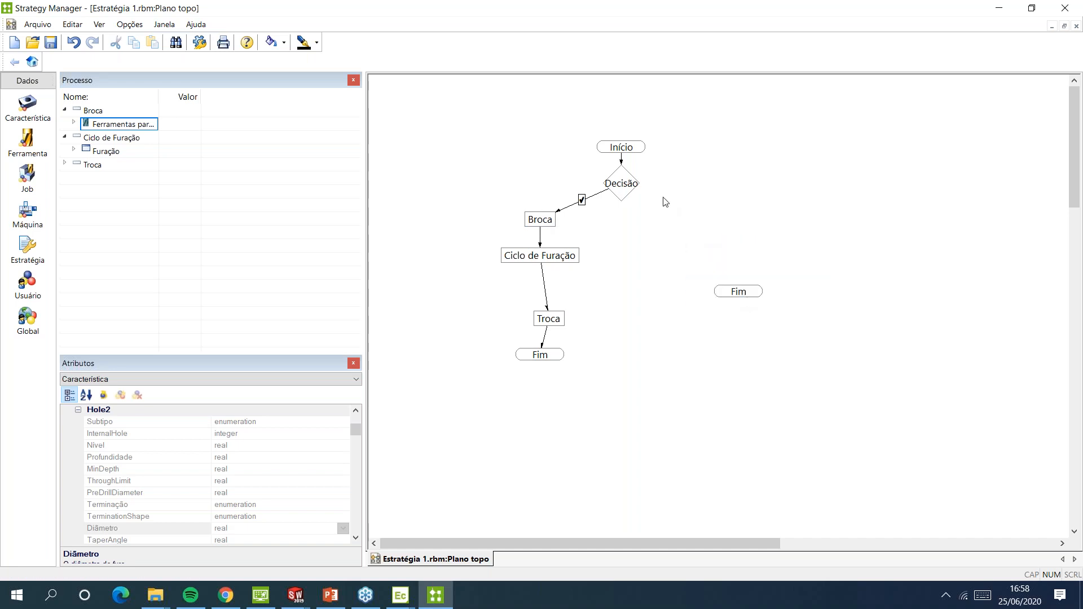
{"action": "left_click", "coordinate": [627, 188]}
{"action": "left_click", "coordinate": [728, 291]}
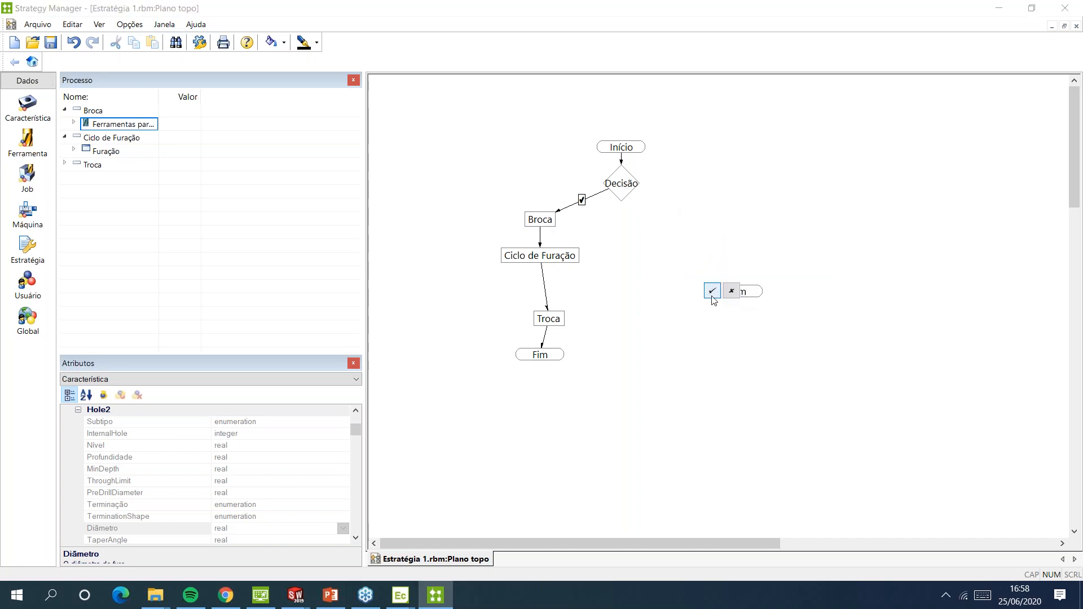
{"action": "left_click", "coordinate": [605, 190]}
{"action": "left_click", "coordinate": [548, 220]}
{"action": "left_click", "coordinate": [531, 219]}
{"action": "left_click", "coordinate": [732, 290]}
{"action": "left_click", "coordinate": [743, 289]}
Open the Decisão node for editing and start a new condition
{"action": "left_click", "coordinate": [620, 178]}
{"action": "double_click", "coordinate": [620, 178]}
{"action": "left_click", "coordinate": [668, 229]}
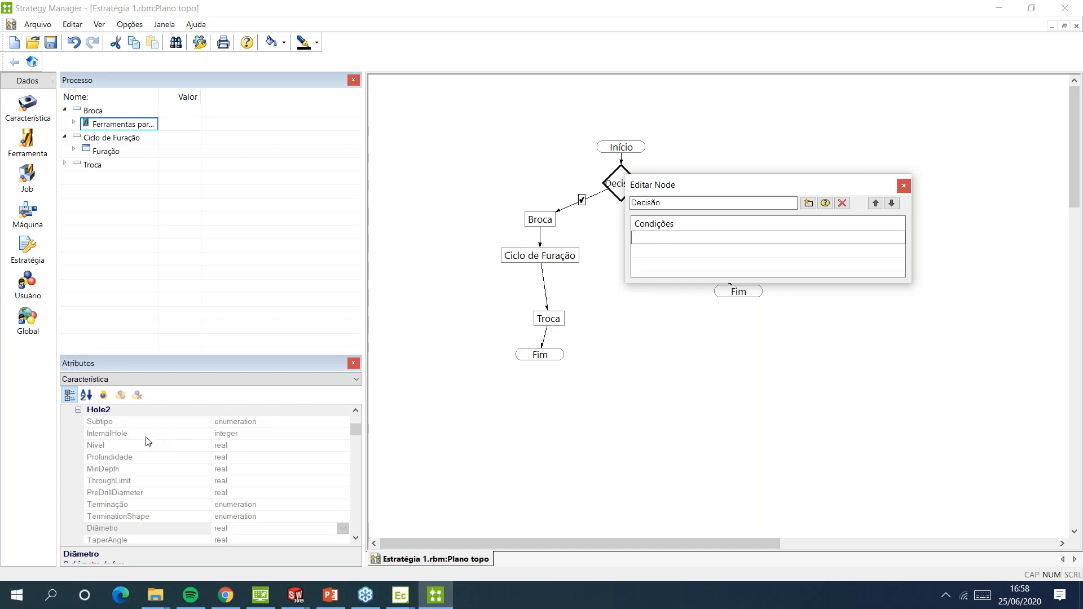
{"action": "scroll", "coordinate": [148, 441], "scroll_direction": "up", "scroll_amount": 4}
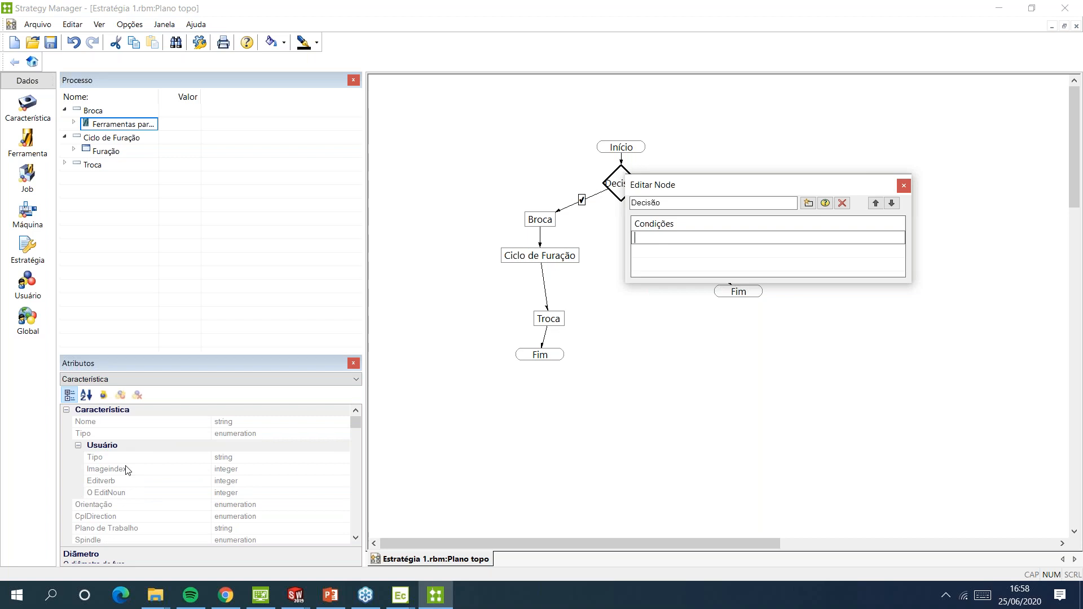
{"action": "left_click", "coordinate": [99, 434]}
{"action": "left_click", "coordinate": [667, 239]}
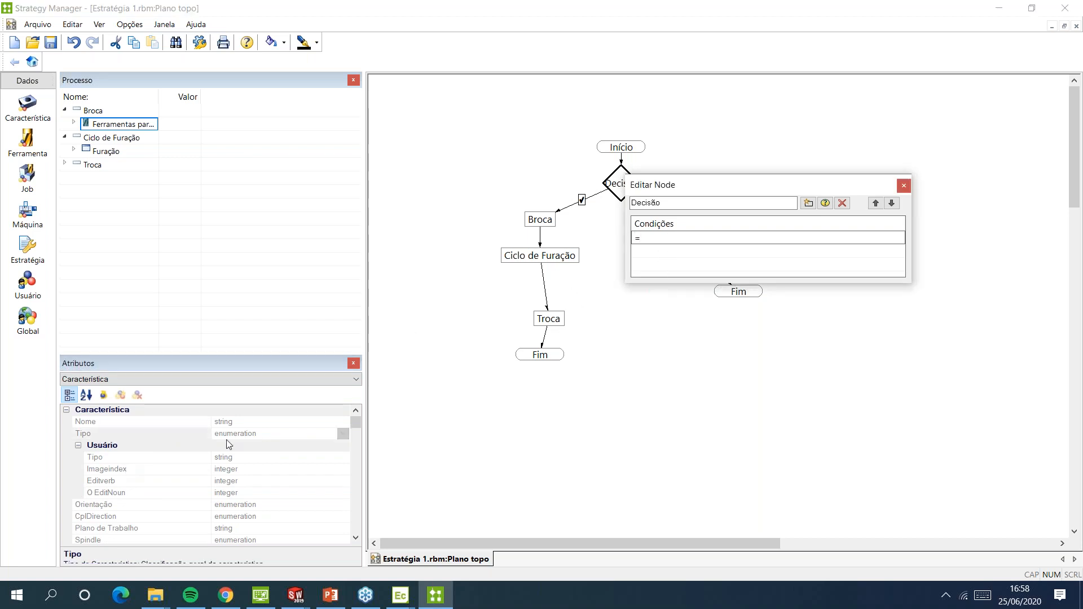
{"action": "left_click", "coordinate": [124, 432]}
{"action": "left_click", "coordinate": [133, 446]}
{"action": "left_click", "coordinate": [137, 458]}
{"action": "left_click", "coordinate": [146, 472]}
{"action": "double_click", "coordinate": [145, 471]}
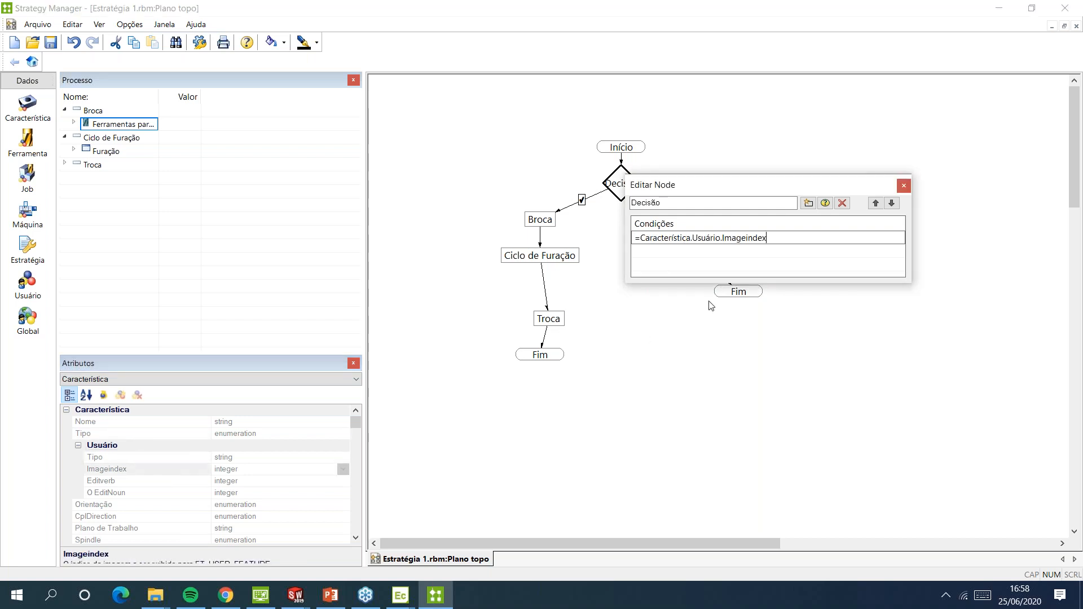
{"action": "left_click_drag", "start_coordinate": [769, 237], "coordinate": [635, 237]}
{"action": "key", "text": "BackSpace"}
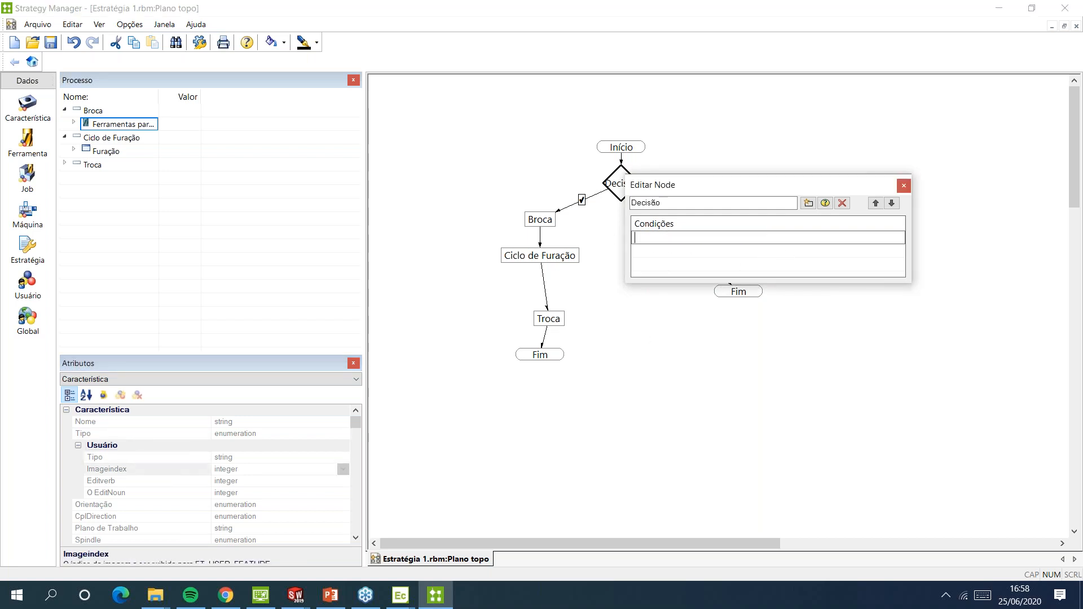
Set the Decisão condition to Característica.Hole2.Subtipo=HFT_DRILLED and close the node editor
{"action": "scroll", "coordinate": [138, 470], "scroll_direction": "down", "scroll_amount": 5}
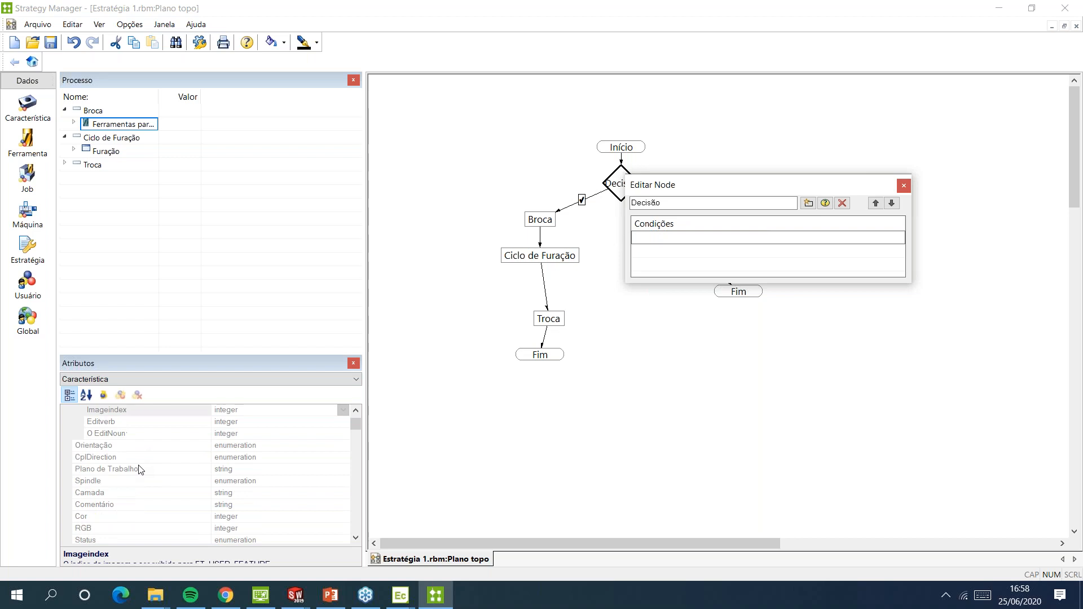
{"action": "scroll", "coordinate": [136, 470], "scroll_direction": "down", "scroll_amount": 2}
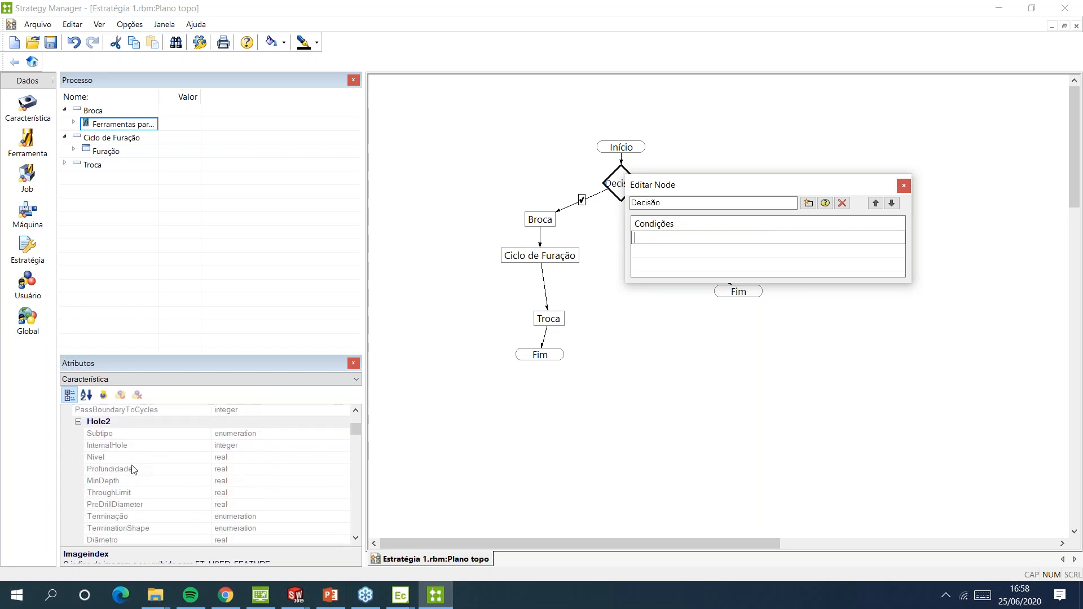
{"action": "double_click", "coordinate": [103, 437]}
{"action": "type", "text": "="}
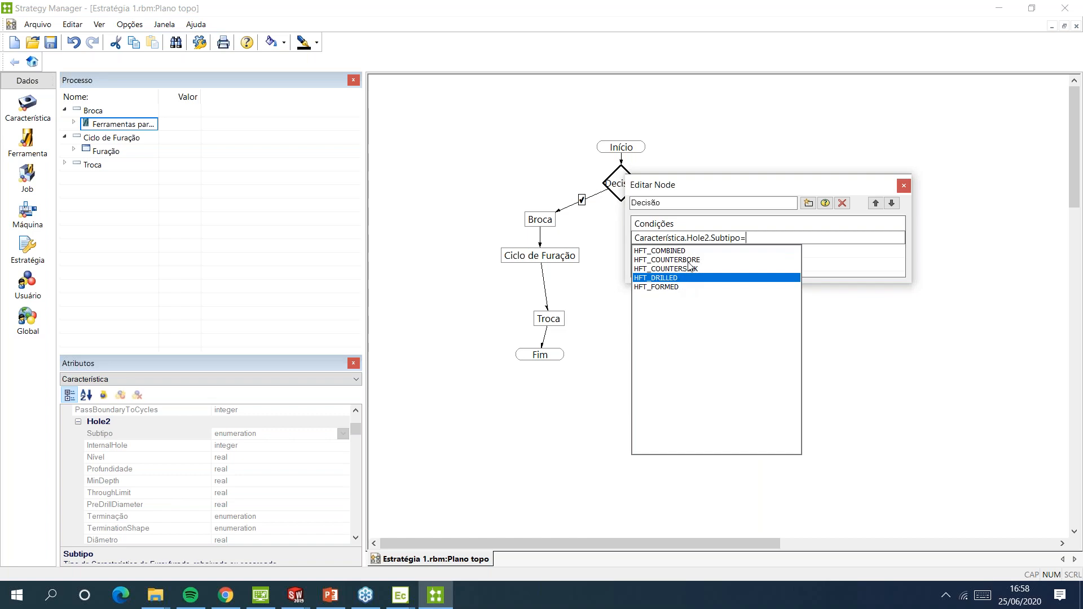
{"action": "left_click", "coordinate": [675, 280]}
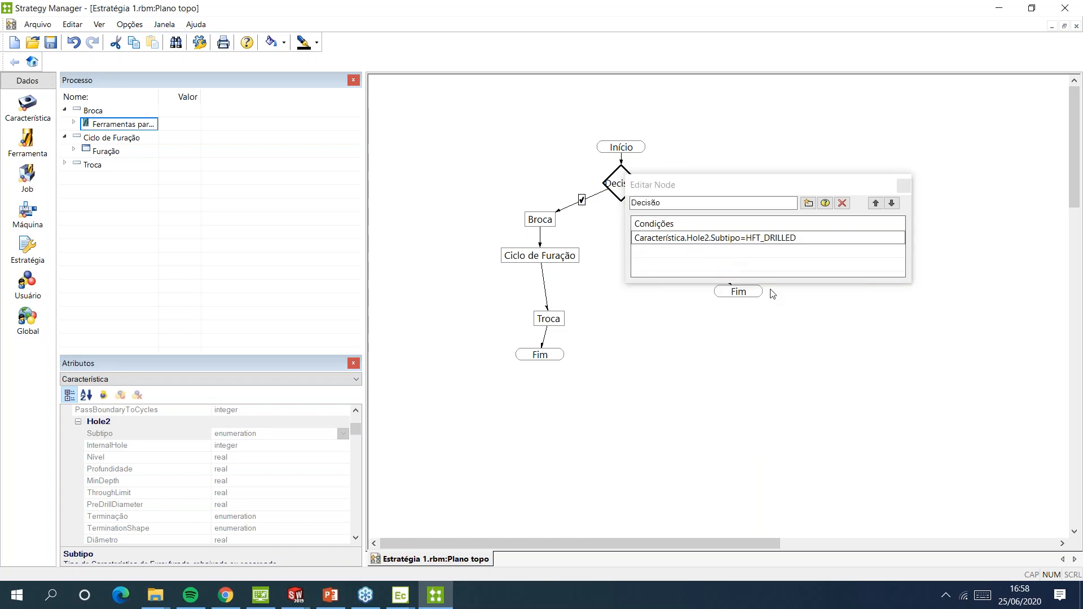
{"action": "left_click_drag", "start_coordinate": [828, 191], "coordinate": [635, 191]}
{"action": "left_click", "coordinate": [669, 336]}
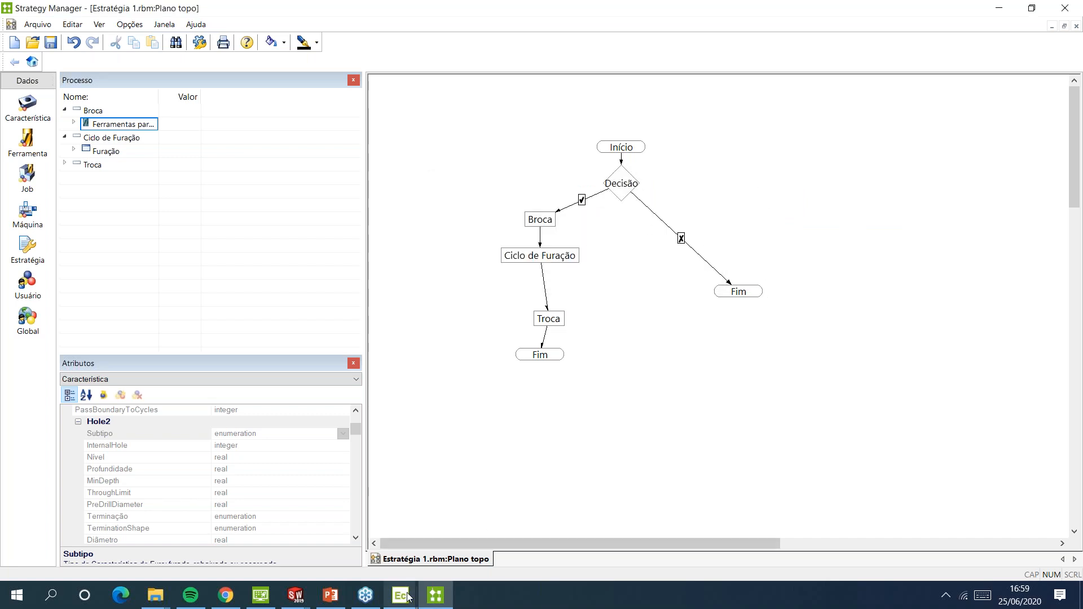
Switch to EDGECAM and delete every sequence instruction from tool instruction 2 onward, keeping Atualizar Fixações
{"action": "mouse_move", "coordinate": [400, 595]}
{"action": "left_click", "coordinate": [432, 536]}
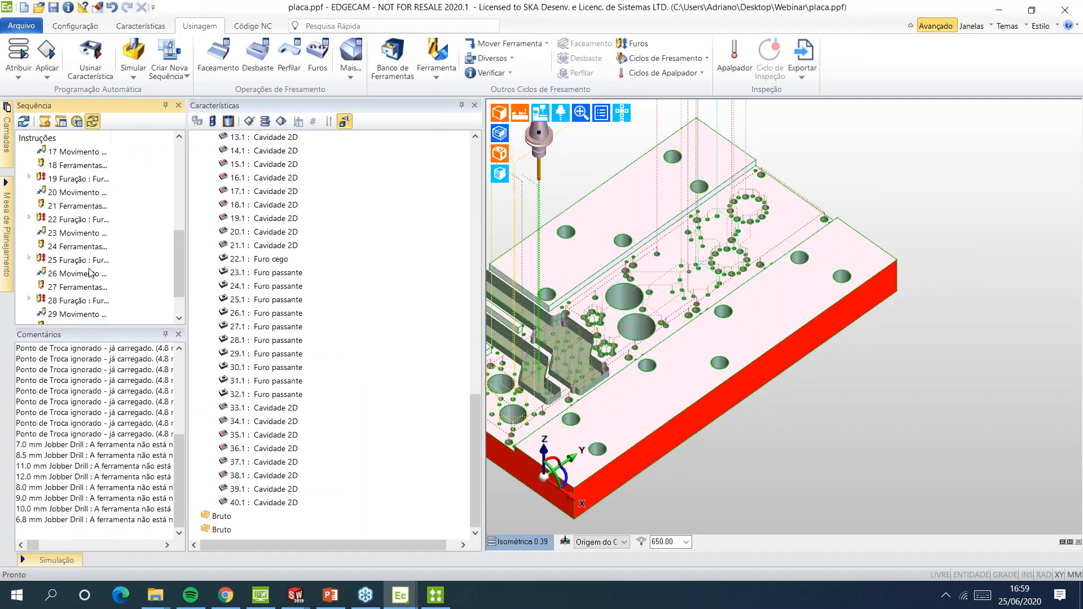
{"action": "scroll", "coordinate": [88, 271], "scroll_direction": "up", "scroll_amount": 7}
{"action": "left_click", "coordinate": [92, 181], "text": "shift"}
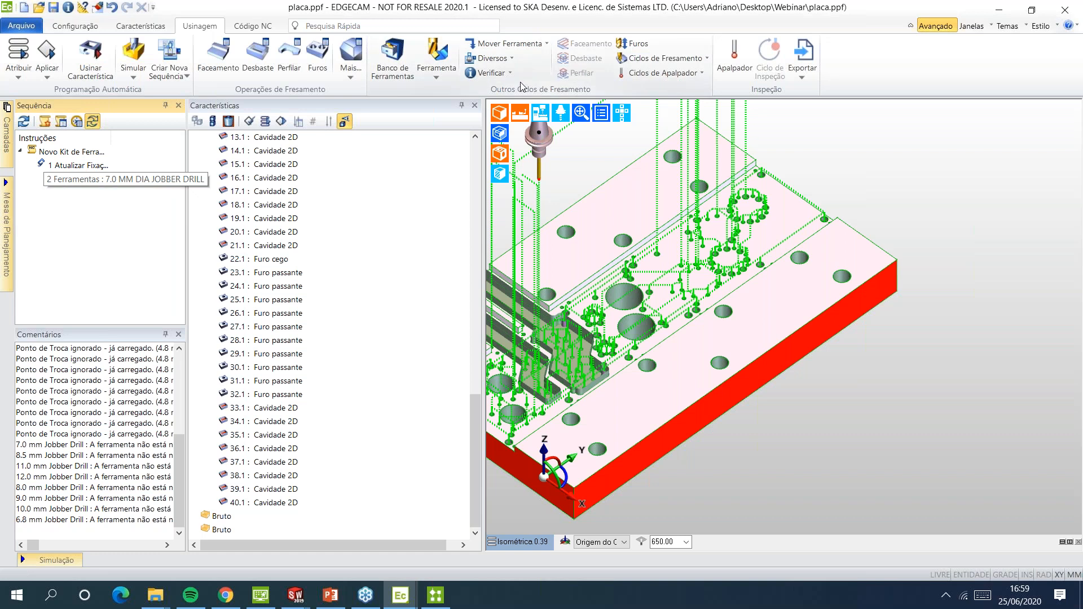
{"action": "left_click", "coordinate": [504, 62]}
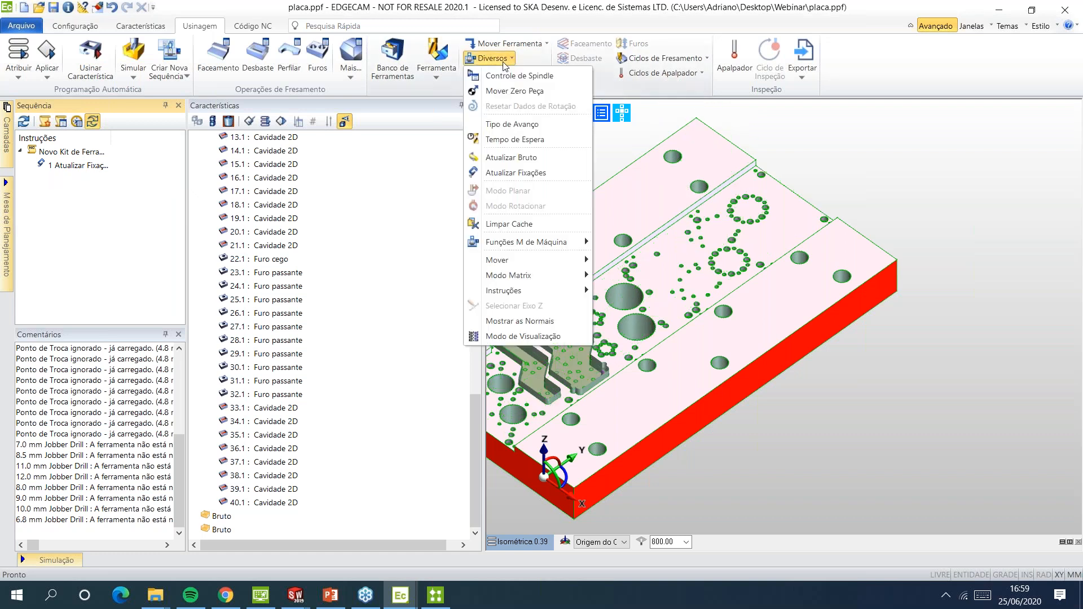
{"action": "left_click", "coordinate": [504, 62]}
{"action": "left_click", "coordinate": [509, 75]}
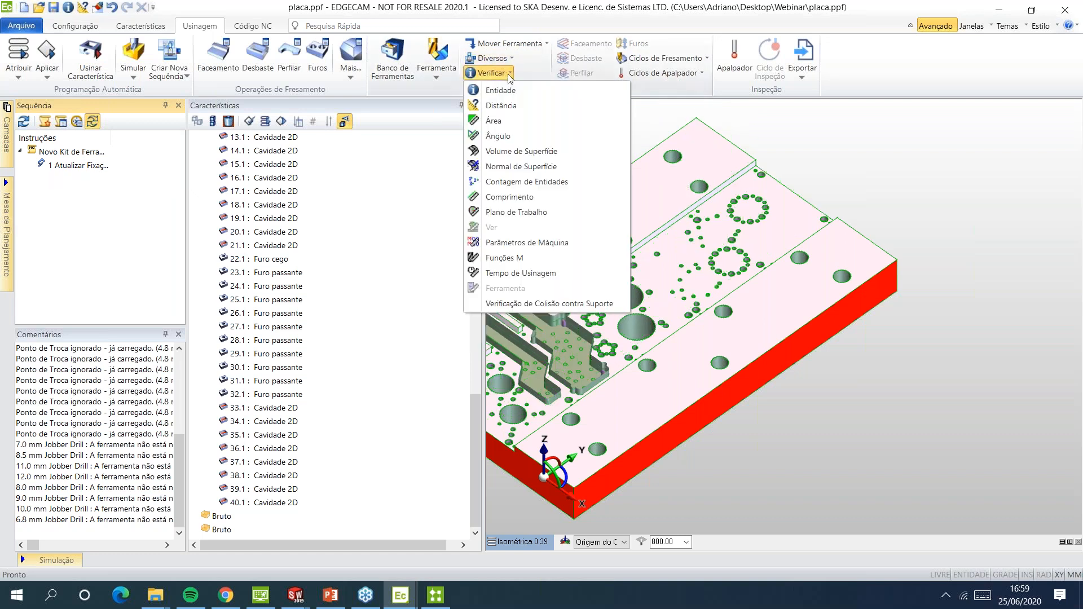
{"action": "left_click", "coordinate": [510, 75]}
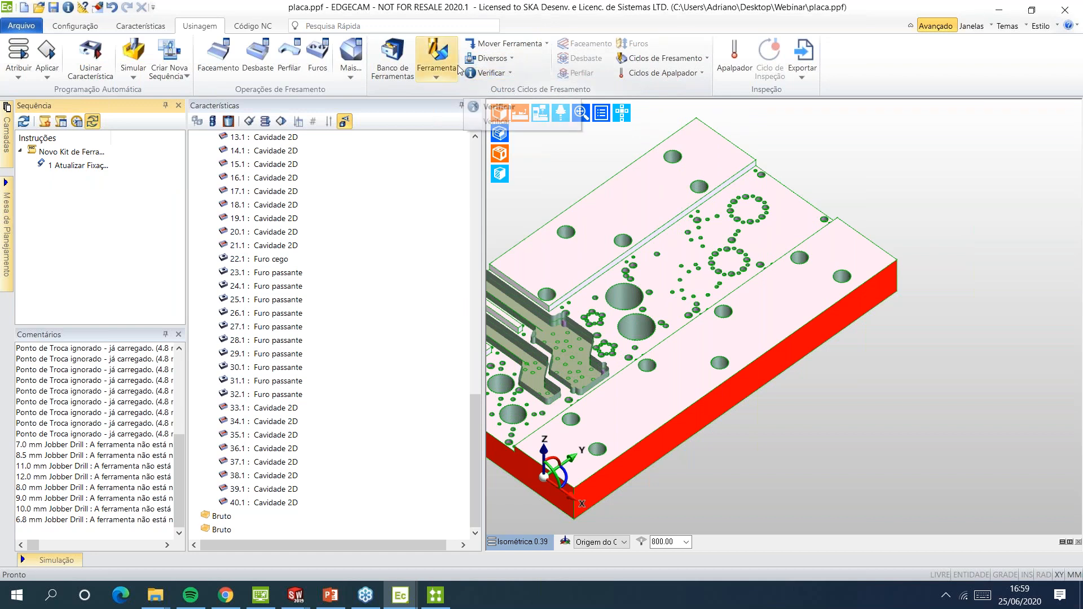
{"action": "left_click", "coordinate": [525, 46]}
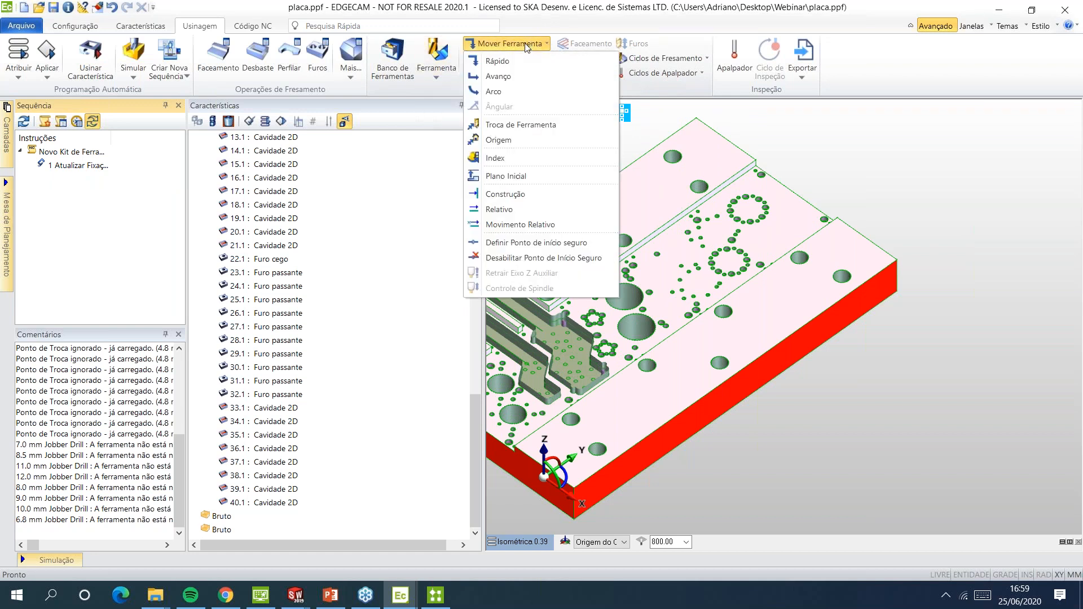
{"action": "left_click", "coordinate": [498, 61]}
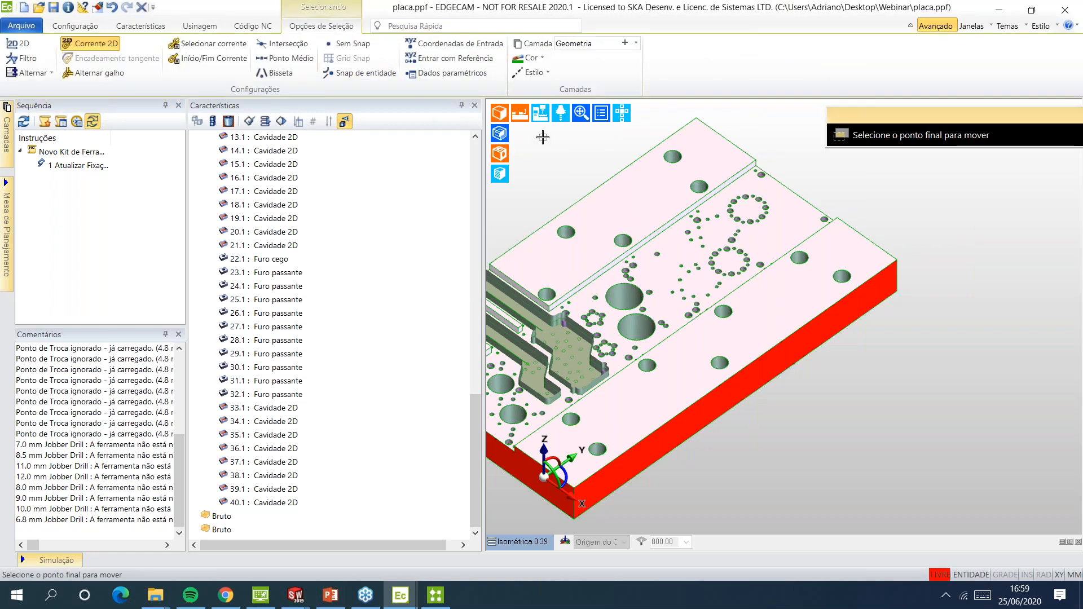
{"action": "key", "text": "Escape"}
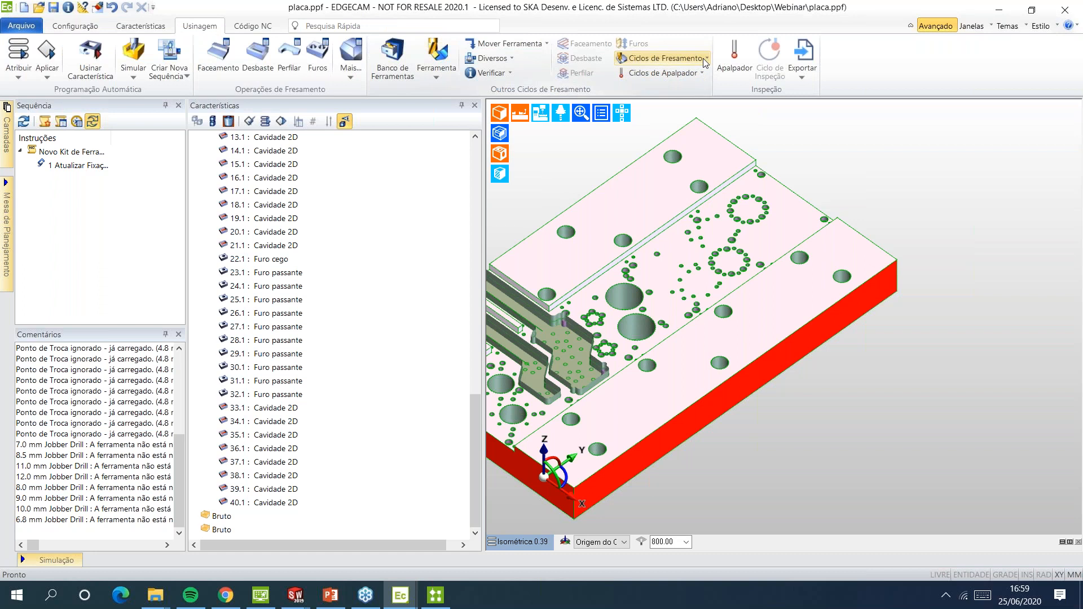
Add a machine-function comment instruction with the text FIM to the sequence after Atualizar Fixações
{"action": "left_click", "coordinate": [507, 65]}
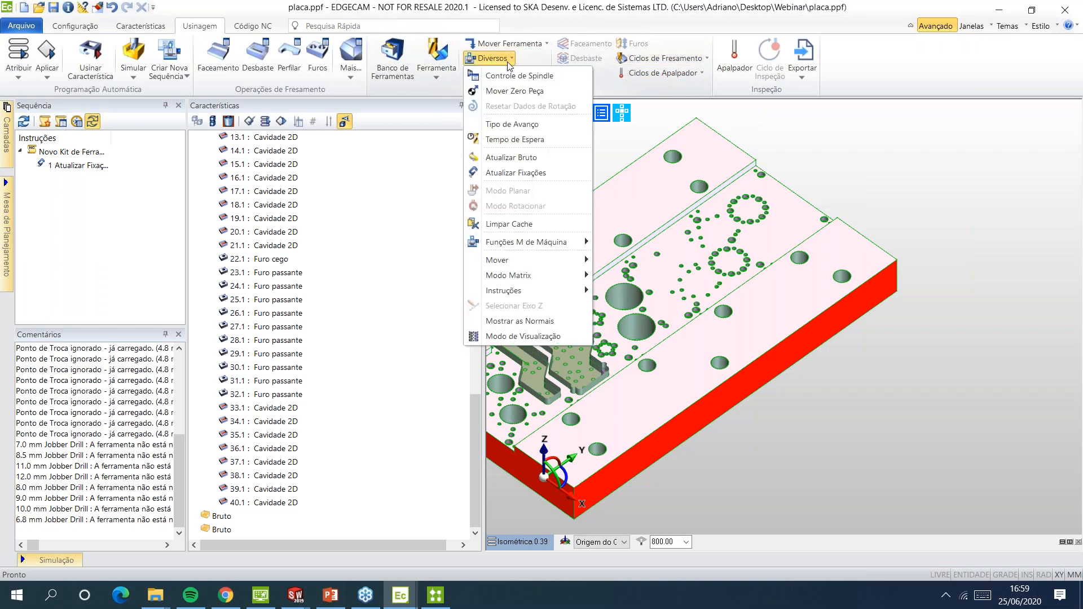
{"action": "mouse_move", "coordinate": [560, 242]}
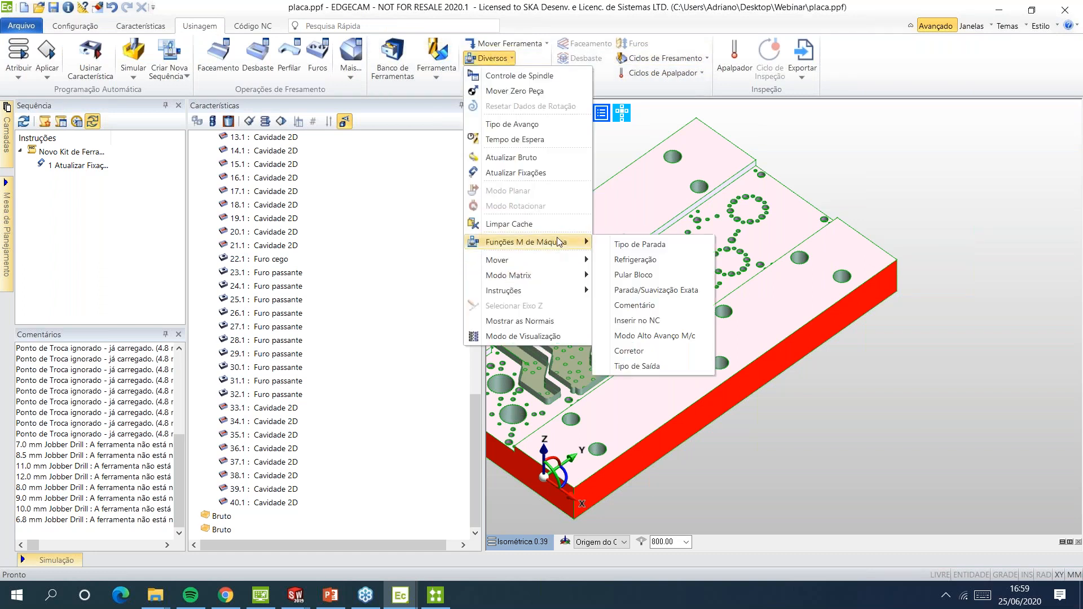
{"action": "left_click", "coordinate": [634, 305]}
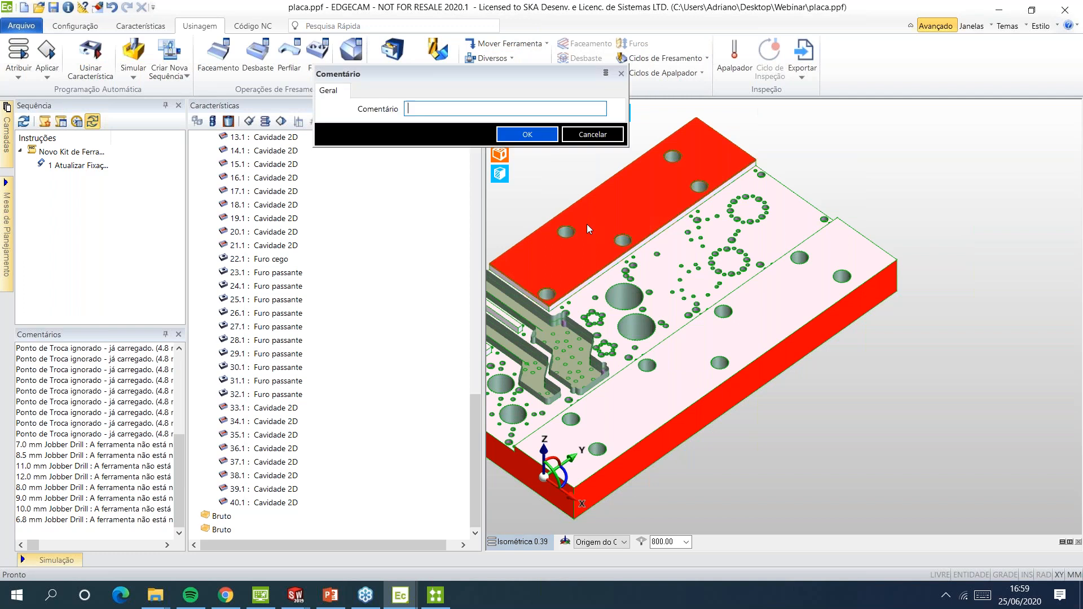
{"action": "type", "text": "df"}
{"action": "left_click", "coordinate": [527, 135]}
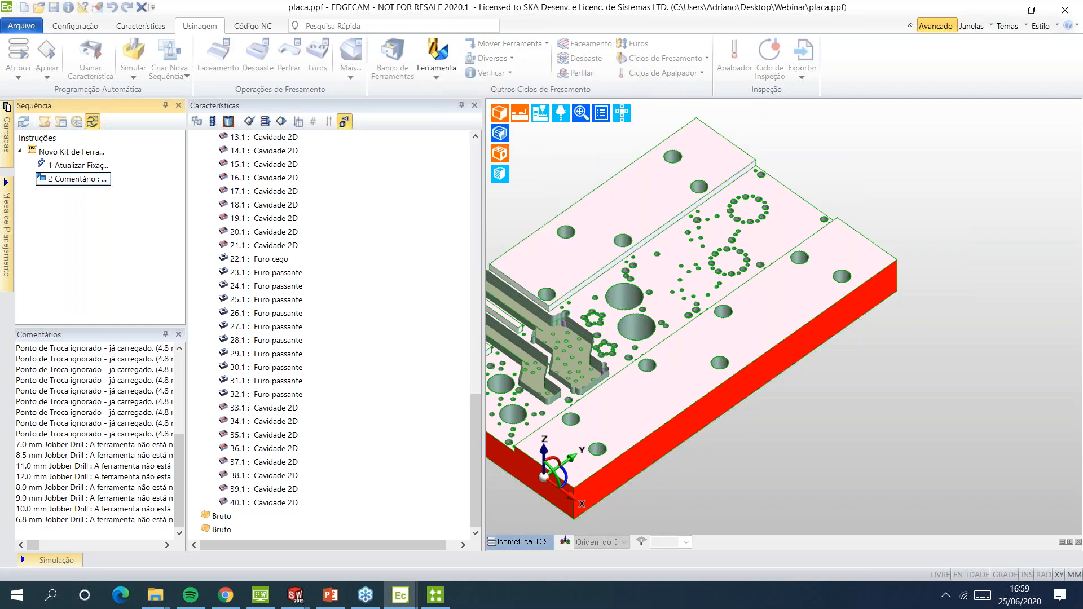
Store the comment instruction as a process, paste it into Strategy Manager and insert it between Decisão's false branch and Fim
{"action": "right_click", "coordinate": [93, 179]}
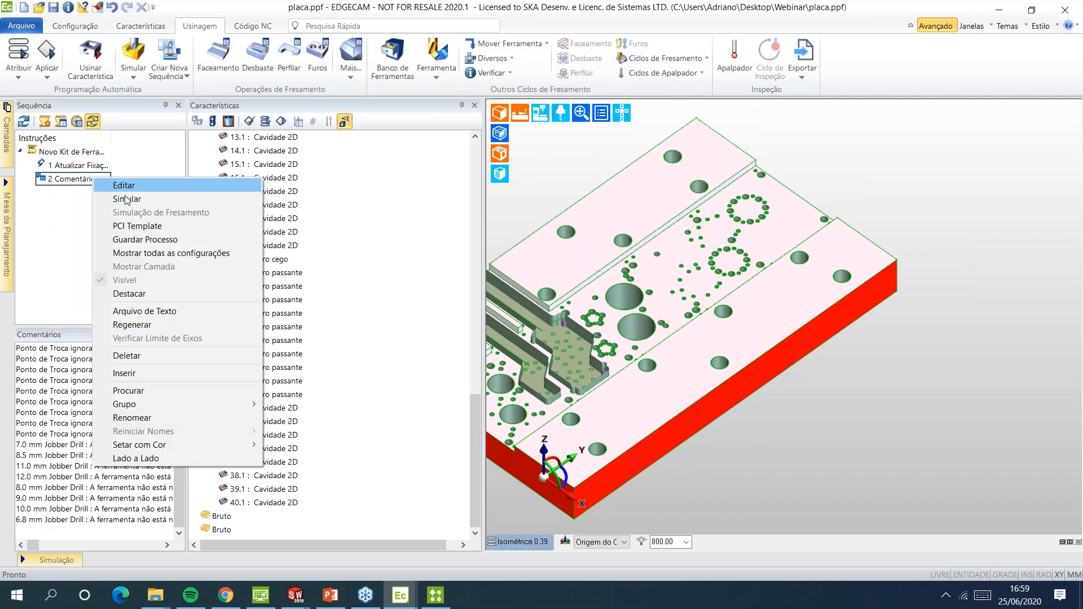
{"action": "left_click", "coordinate": [185, 239]}
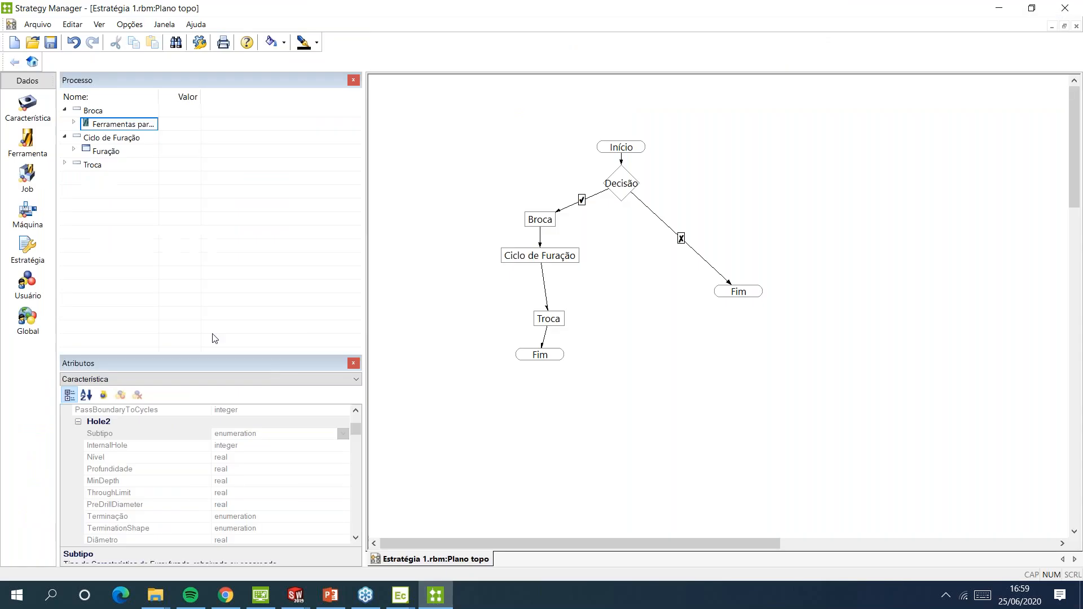
{"action": "right_click", "coordinate": [199, 318]}
{"action": "left_click", "coordinate": [251, 469]}
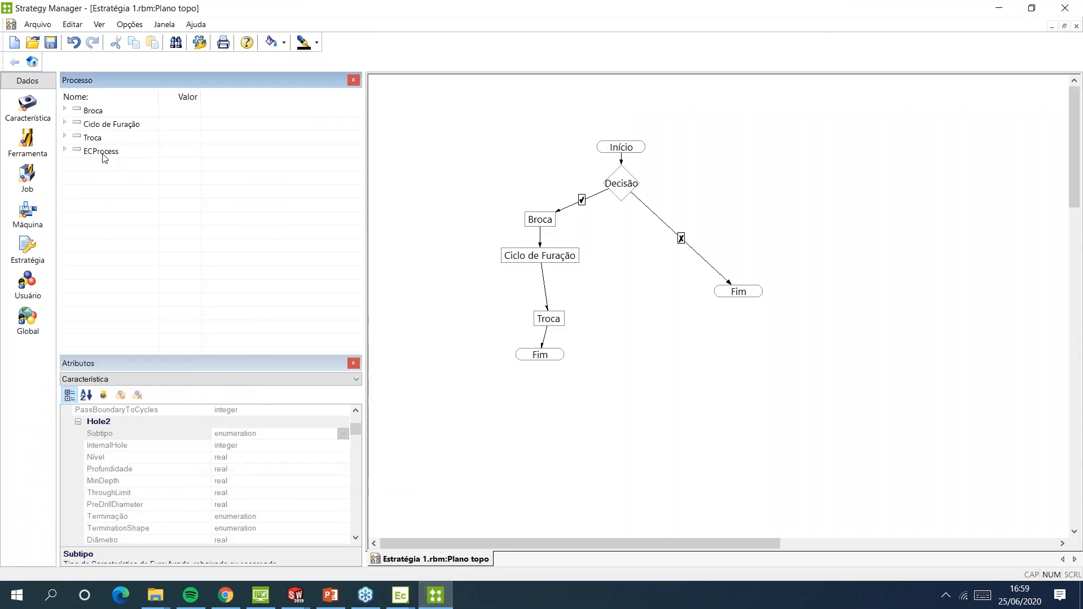
{"action": "left_click_drag", "start_coordinate": [115, 152], "coordinate": [707, 259]}
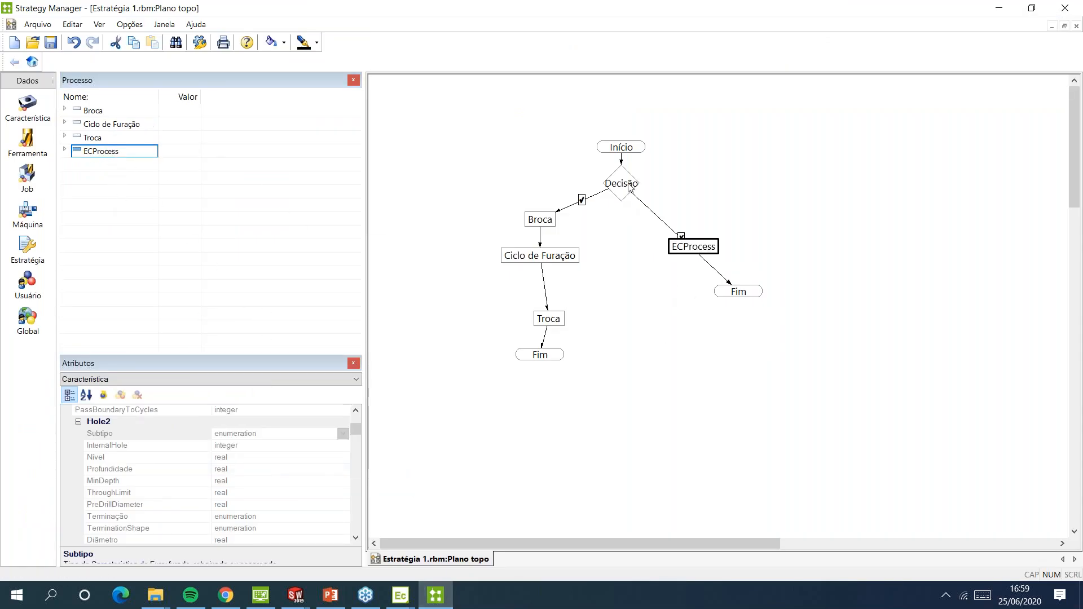
{"action": "left_click", "coordinate": [692, 248]}
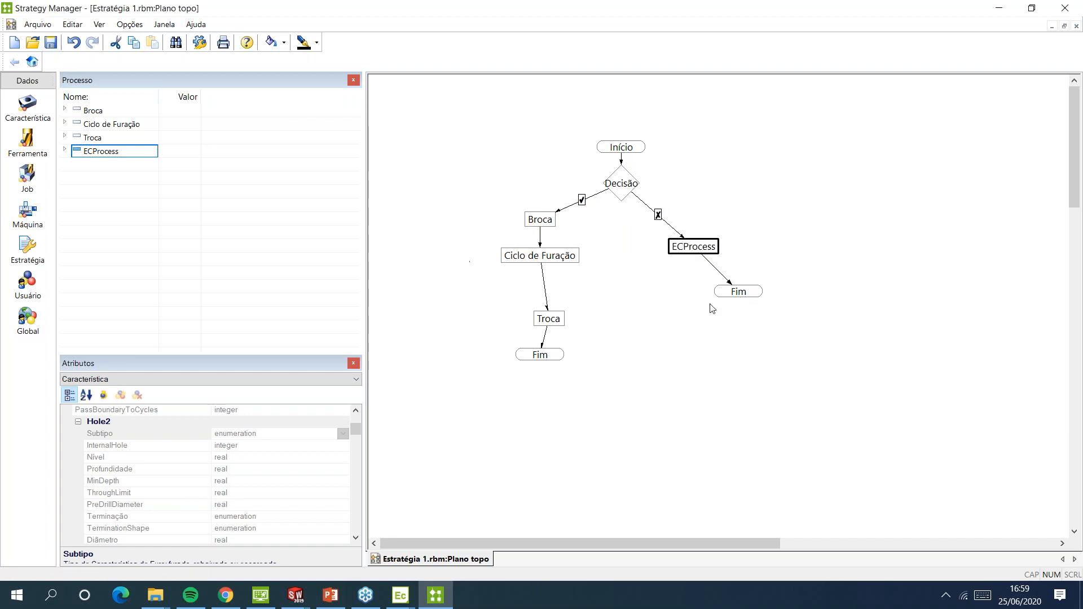
Switch to EDGECAM and apply Estratégia 1.rbm from the Área de Trabalho to the through-hole features 23.1 to 32.1
{"action": "mouse_move", "coordinate": [400, 595]}
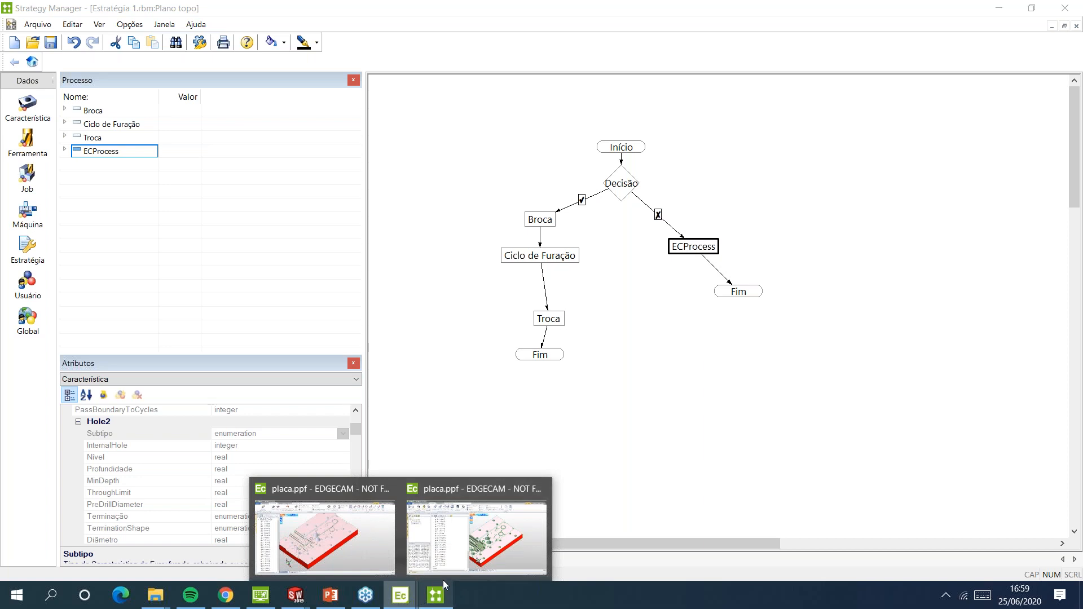
{"action": "left_click", "coordinate": [457, 564]}
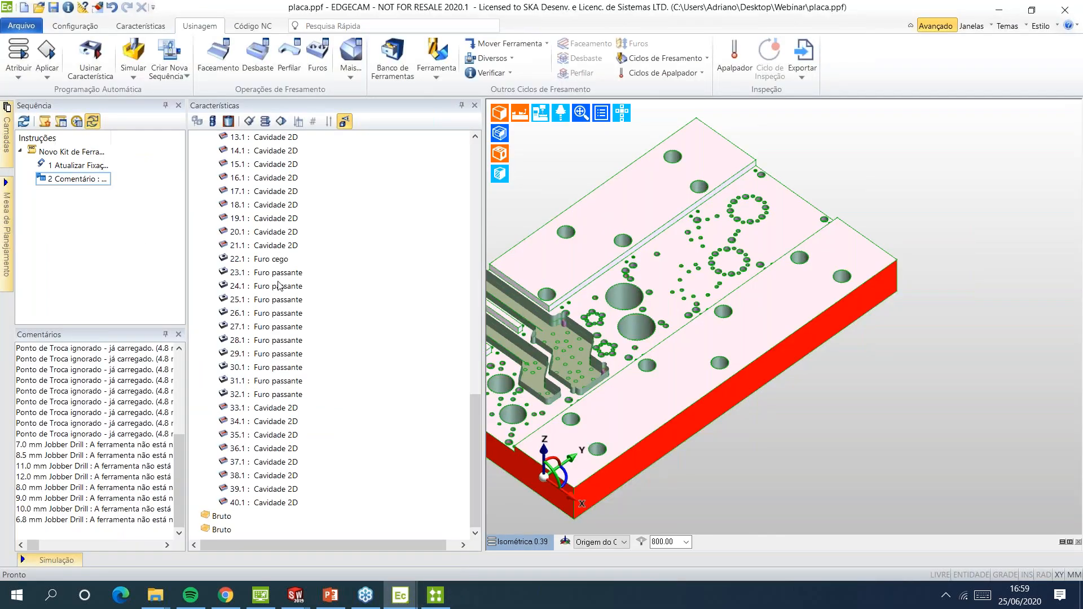
{"action": "left_click", "coordinate": [280, 288]}
{"action": "left_click", "coordinate": [285, 342], "text": "shift"}
{"action": "left_click", "coordinate": [287, 395]}
{"action": "left_click", "coordinate": [297, 274], "text": "shift"}
{"action": "right_click", "coordinate": [287, 285]}
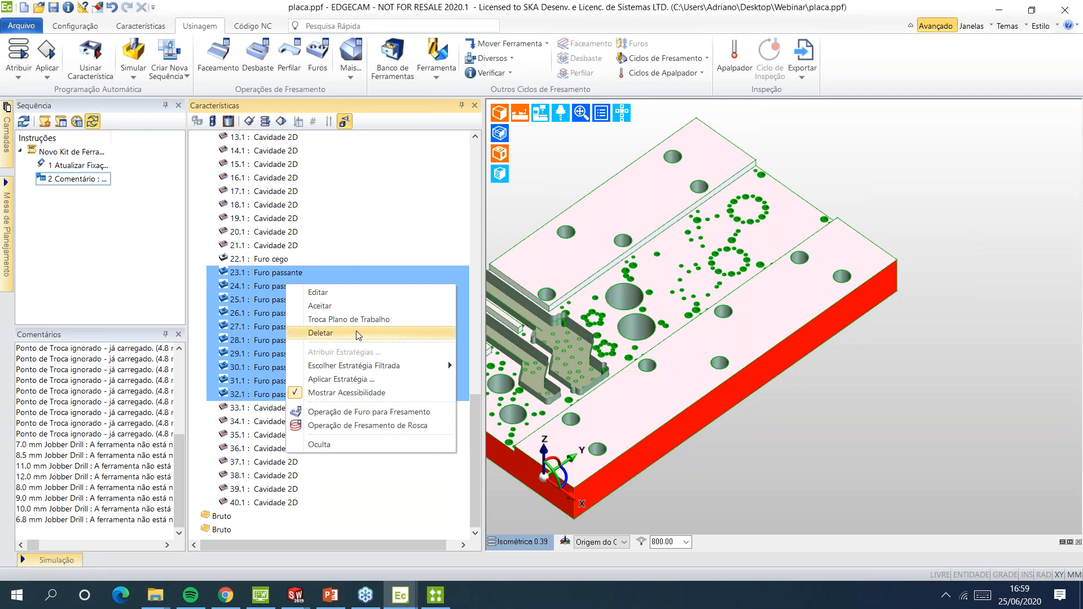
{"action": "left_click", "coordinate": [373, 380]}
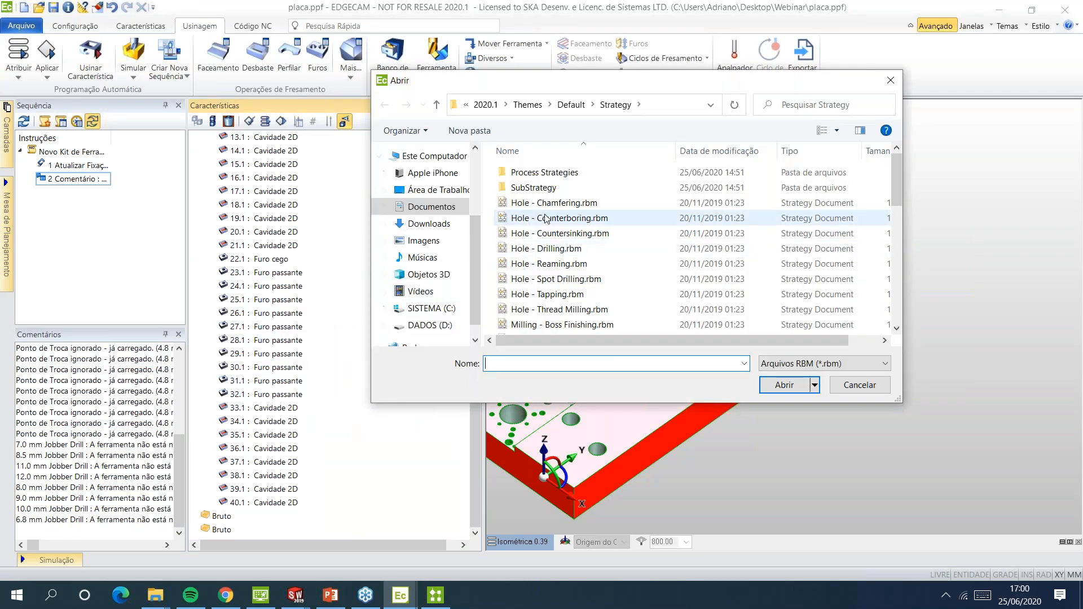
{"action": "left_click", "coordinate": [435, 190]}
{"action": "left_click", "coordinate": [546, 265]}
{"action": "double_click", "coordinate": [546, 265]}
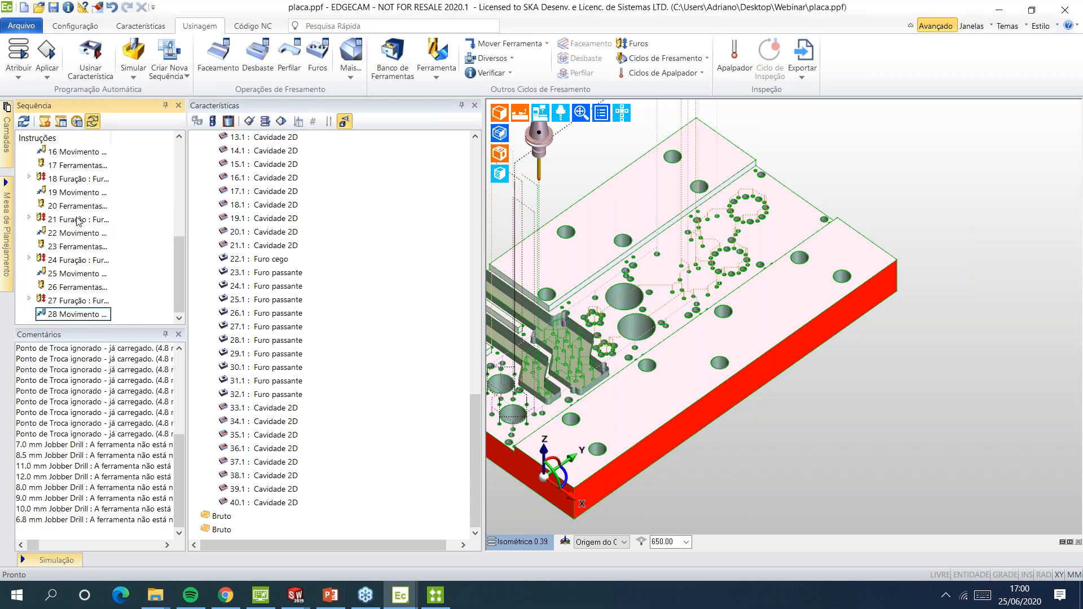
Review the generated instruction sequence and check the text of comment instruction 2, closing it without changes
{"action": "scroll", "coordinate": [77, 244], "scroll_direction": "up", "scroll_amount": 4}
{"action": "scroll", "coordinate": [79, 221], "scroll_direction": "down", "scroll_amount": 1}
{"action": "scroll", "coordinate": [79, 222], "scroll_direction": "up", "scroll_amount": 2}
{"action": "double_click", "coordinate": [77, 179]}
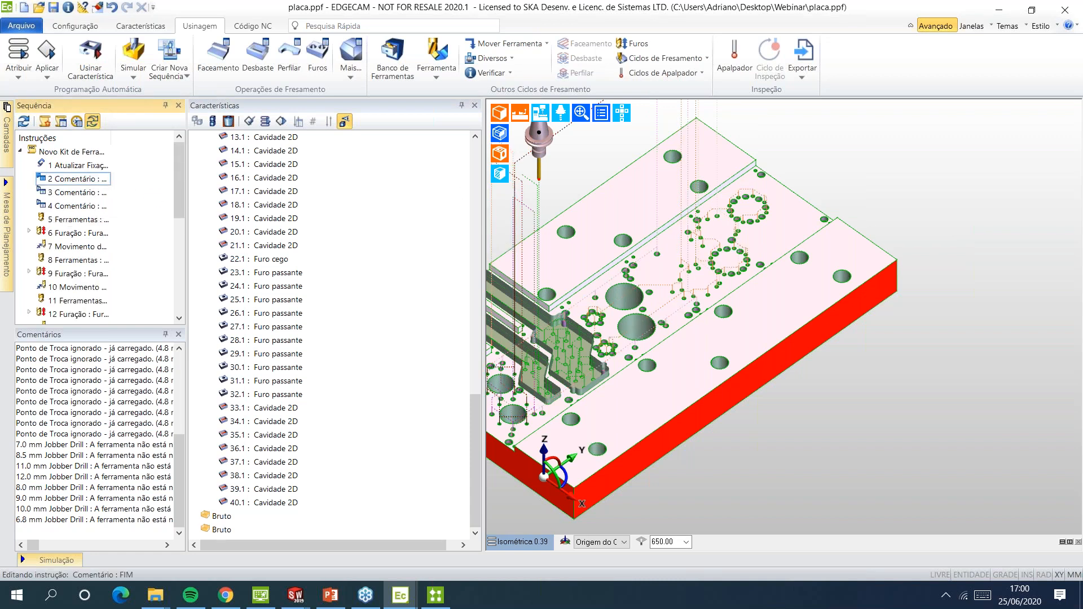
{"action": "left_click", "coordinate": [593, 134]}
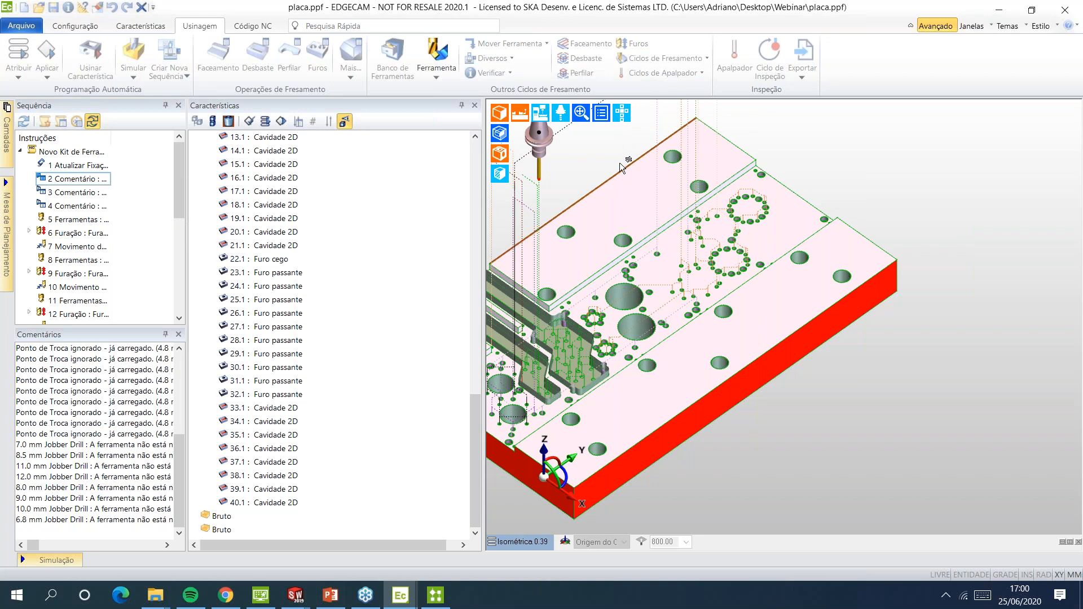
Switch to Strategy Manager and open the Desbaste.rbm strategy from the Webinar folder
{"action": "key", "text": "alt+Tab"}
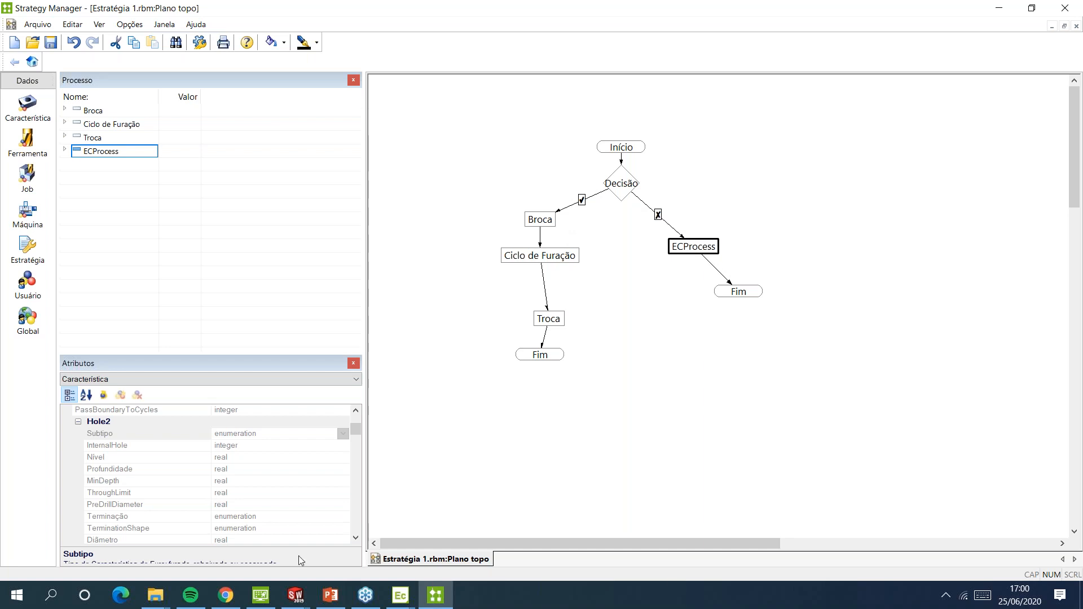
{"action": "left_click", "coordinate": [437, 607]}
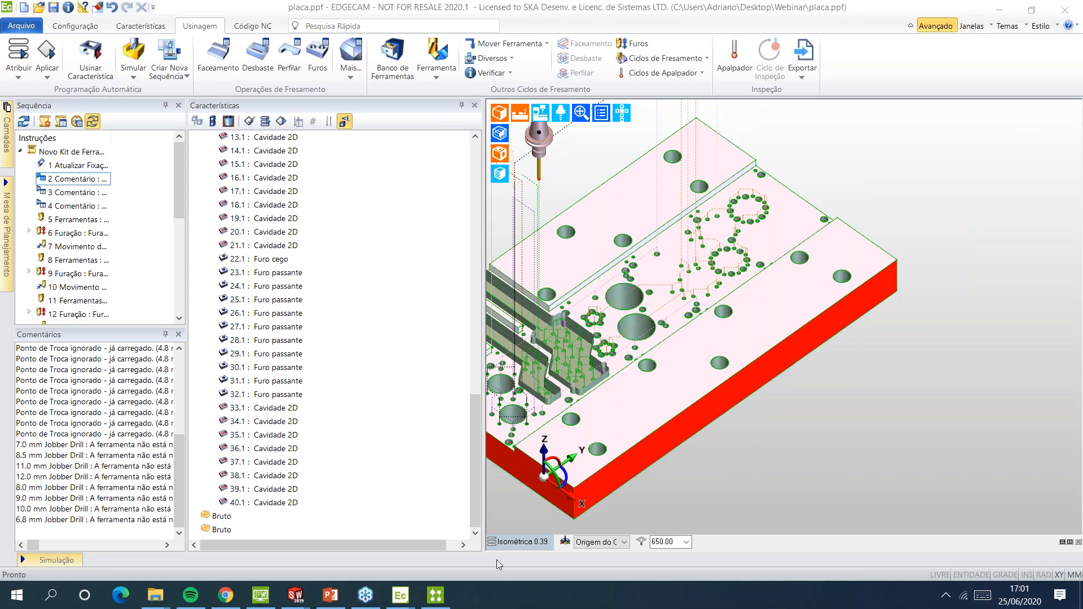
{"action": "left_click", "coordinate": [436, 596]}
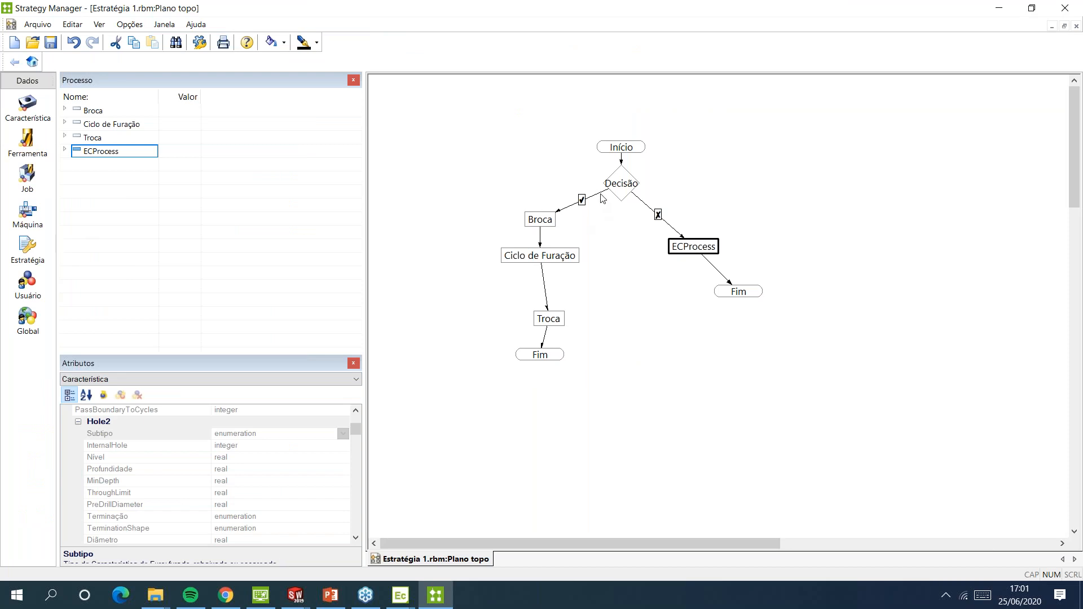
{"action": "left_click", "coordinate": [37, 50]}
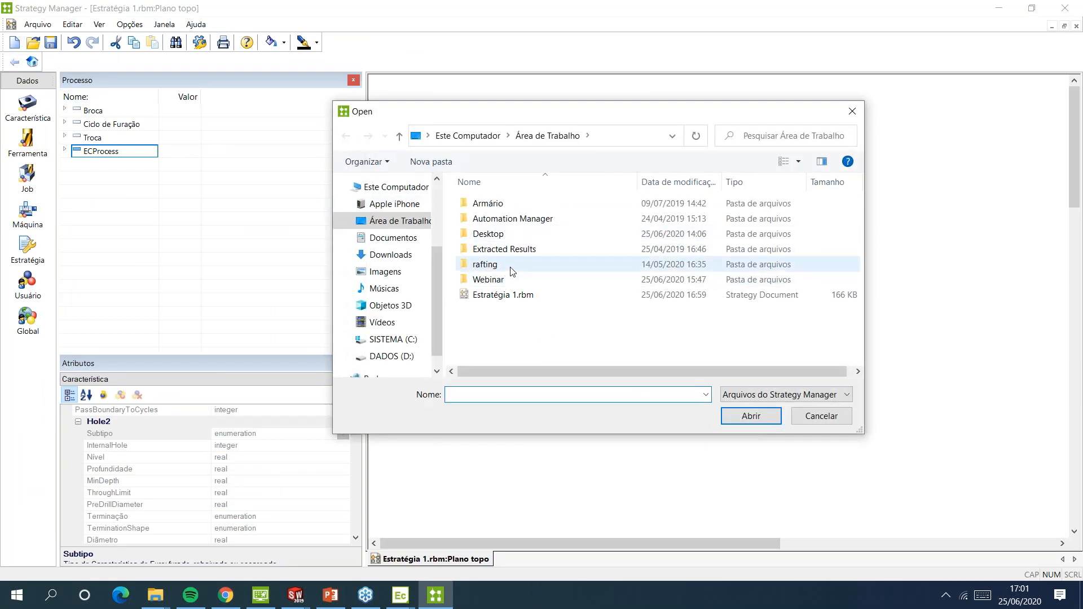
{"action": "double_click", "coordinate": [511, 279]}
{"action": "double_click", "coordinate": [499, 219]}
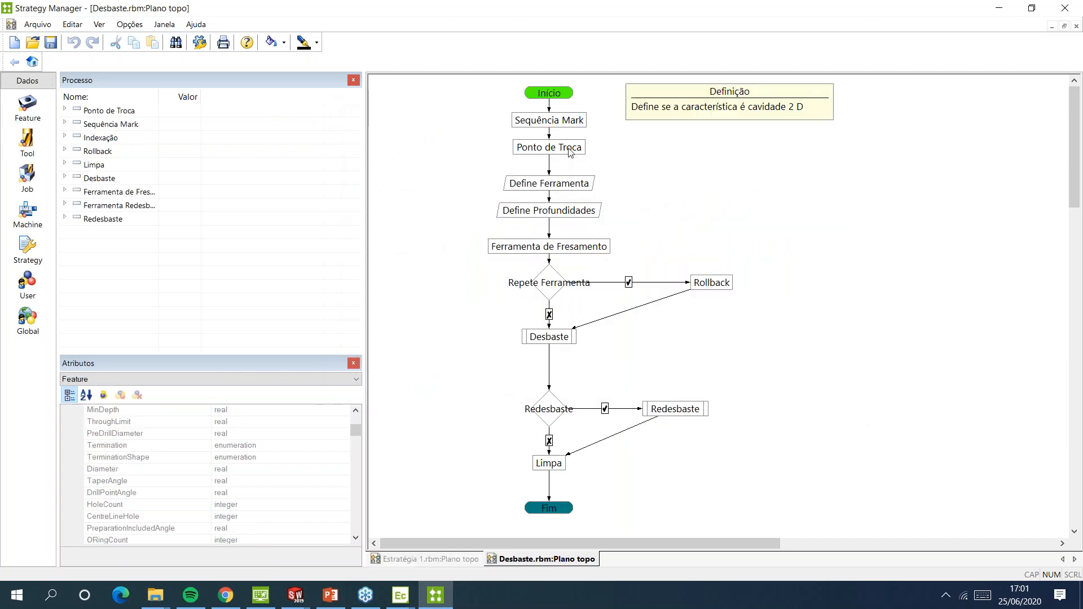
Examine the tool-selection rules in the Define Ferramenta node and the depth rules in the Define Profundidades node
{"action": "double_click", "coordinate": [563, 185]}
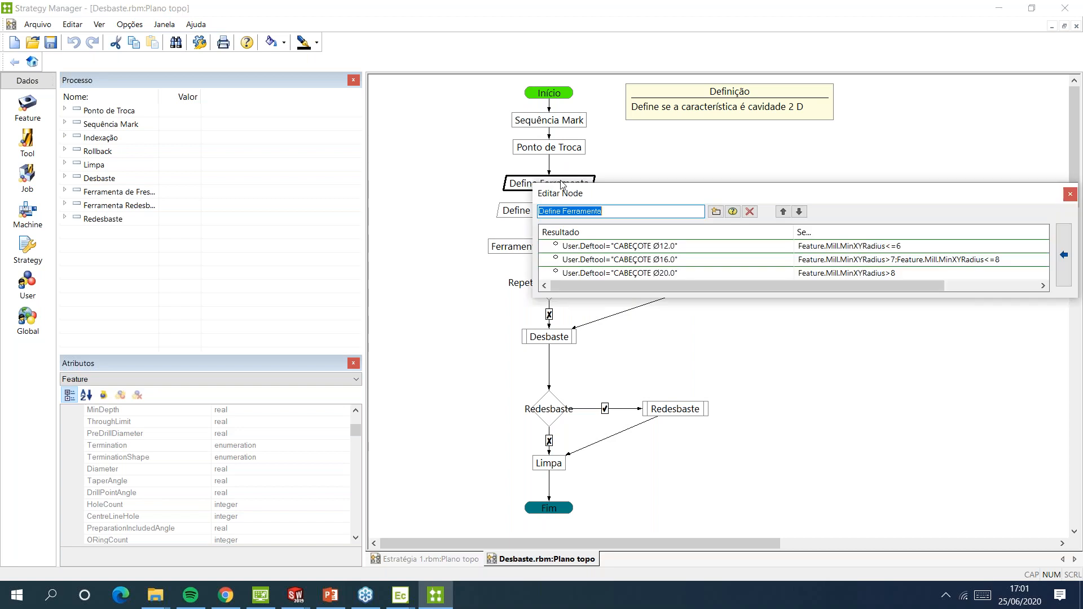
{"action": "left_click_drag", "start_coordinate": [665, 199], "coordinate": [329, 158]}
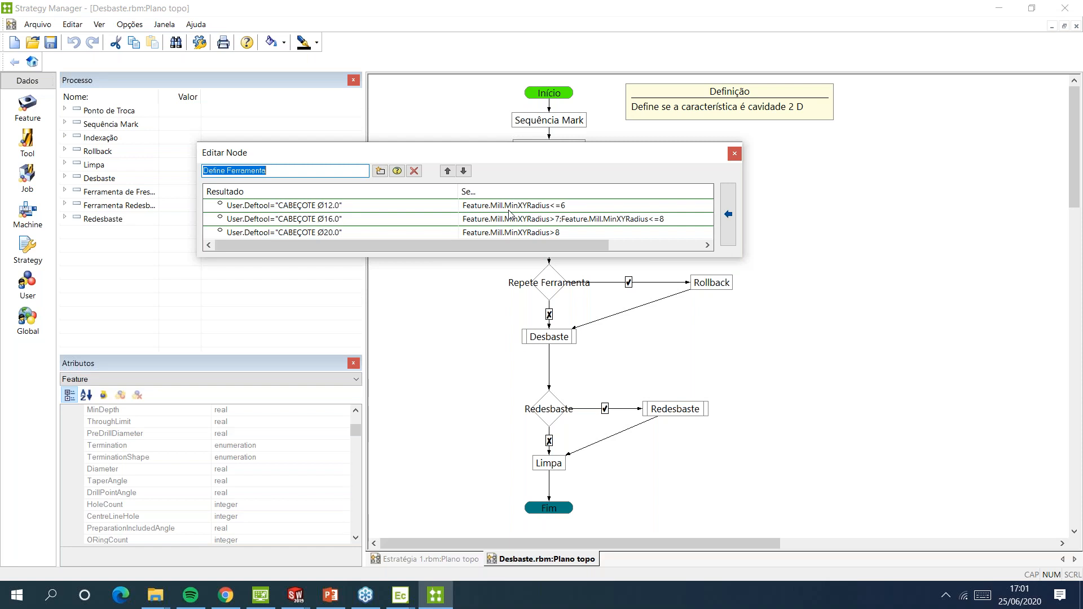
{"action": "left_click", "coordinate": [735, 154]}
{"action": "left_click", "coordinate": [550, 248]}
{"action": "double_click", "coordinate": [551, 214]}
{"action": "left_click_drag", "start_coordinate": [708, 226], "coordinate": [429, 232]}
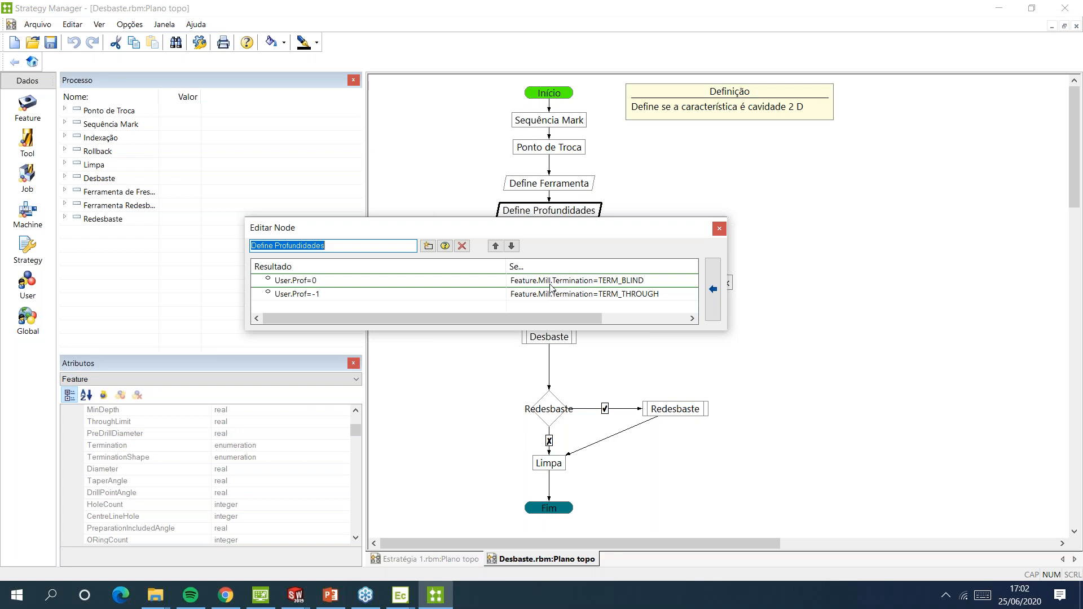
{"action": "left_click", "coordinate": [718, 228]}
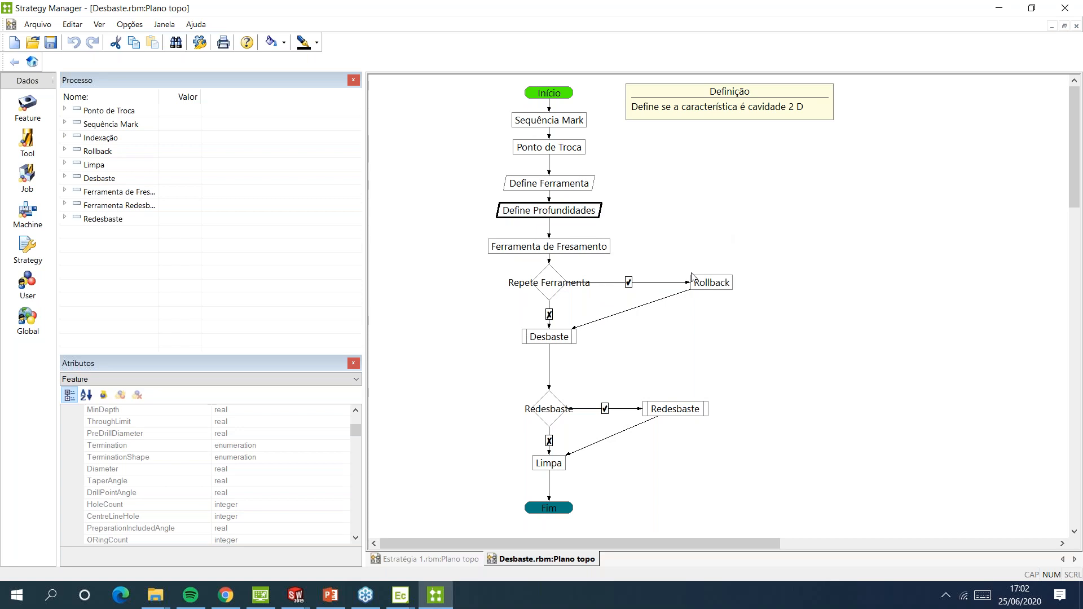
Examine the Desbaste subprocess and the condition of the Redesbaste decision in the roughing flowchart
{"action": "double_click", "coordinate": [561, 337]}
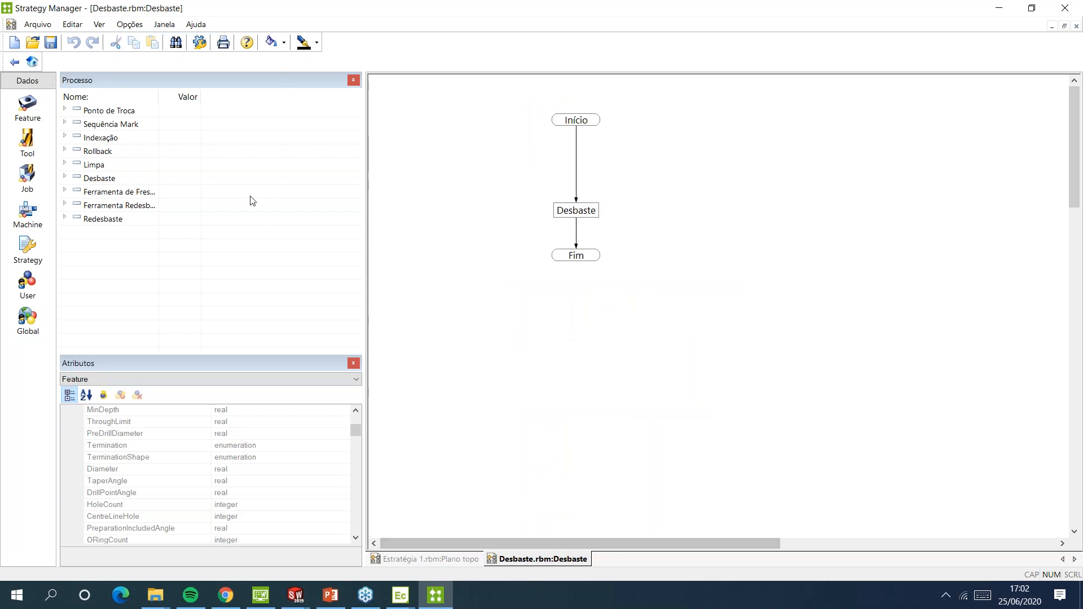
{"action": "left_click", "coordinate": [15, 62]}
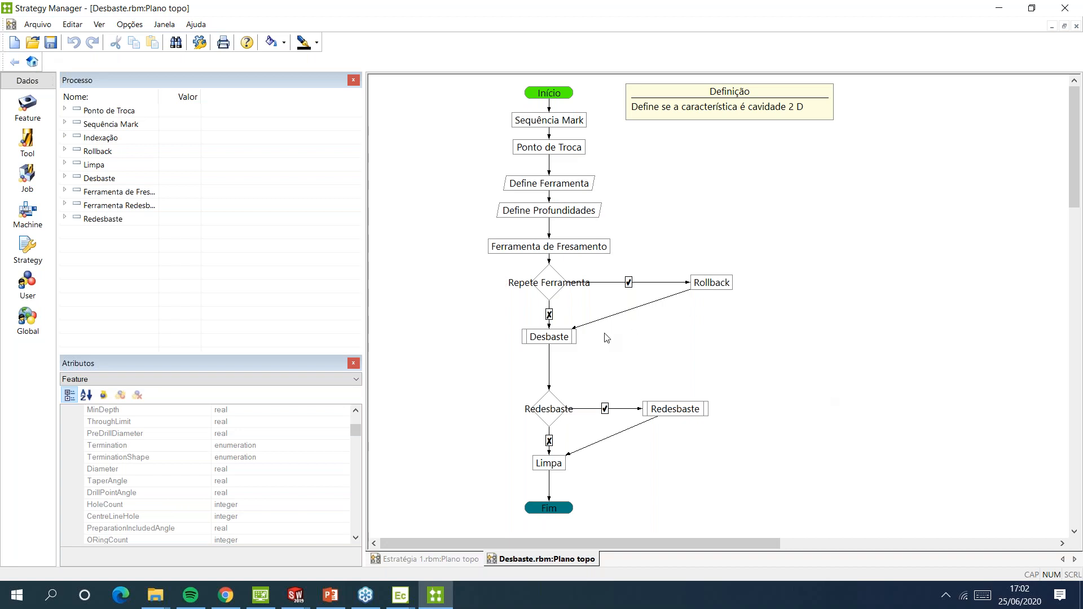
{"action": "double_click", "coordinate": [557, 419]}
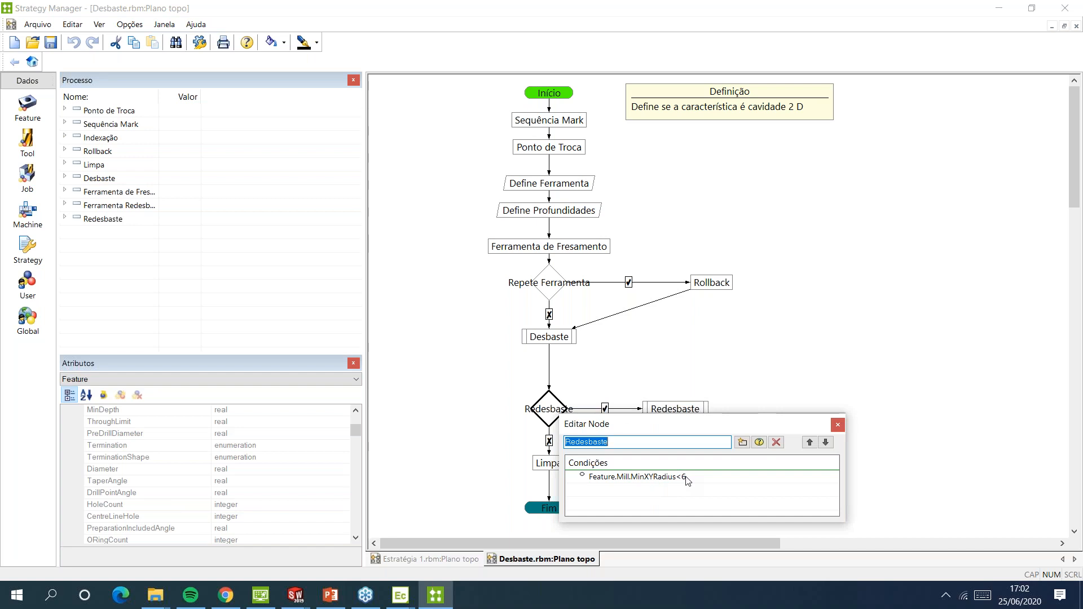
{"action": "left_click", "coordinate": [839, 426]}
{"action": "scroll", "coordinate": [638, 225], "scroll_direction": "down", "scroll_amount": 6}
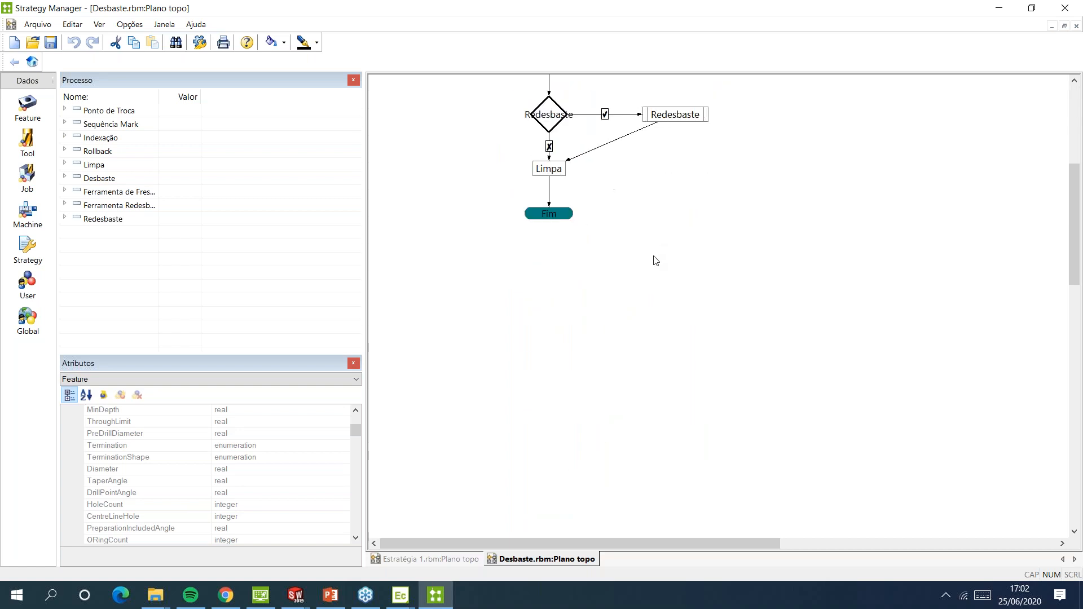
{"action": "scroll", "coordinate": [657, 265], "scroll_direction": "up", "scroll_amount": 6}
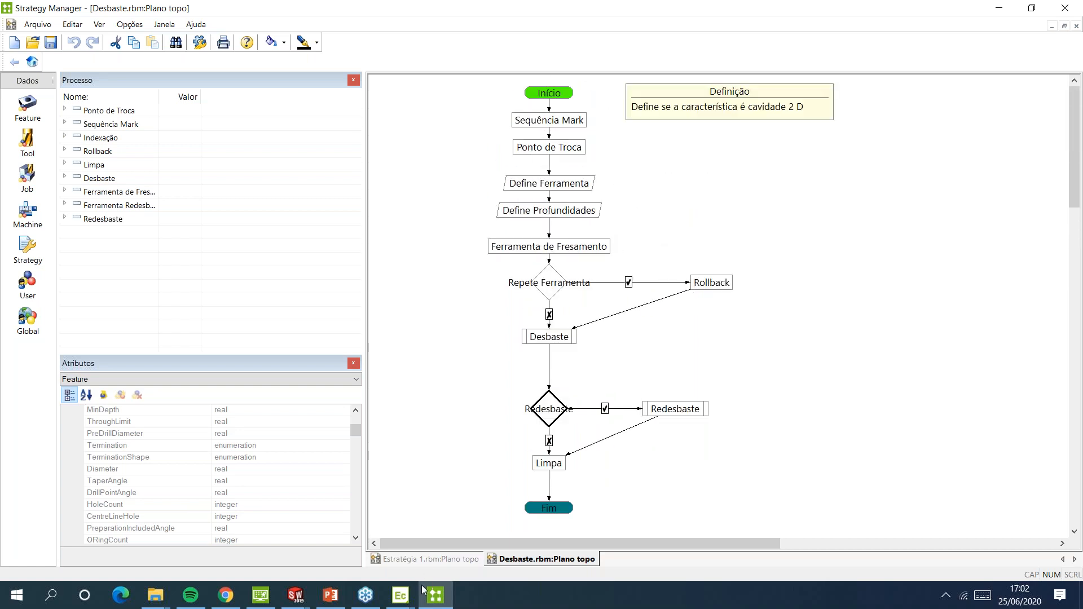
Switch to the EDGECAM window of placa.ppf with the 2D cavities and create a milling sequence on the Training Mill mm.mcp machine
{"action": "mouse_move", "coordinate": [400, 607]}
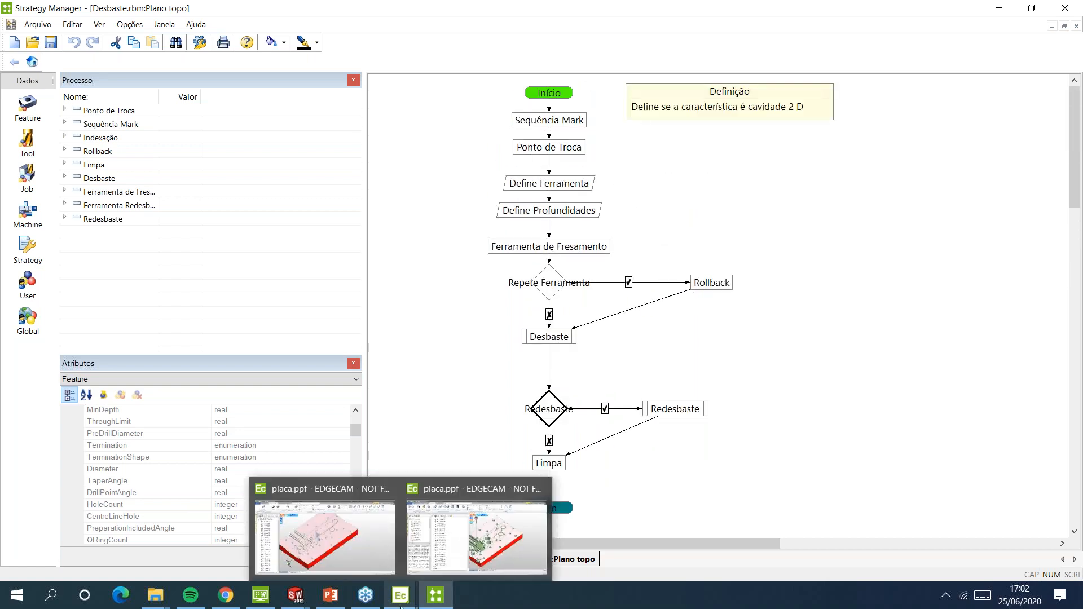
{"action": "left_click", "coordinate": [327, 536]}
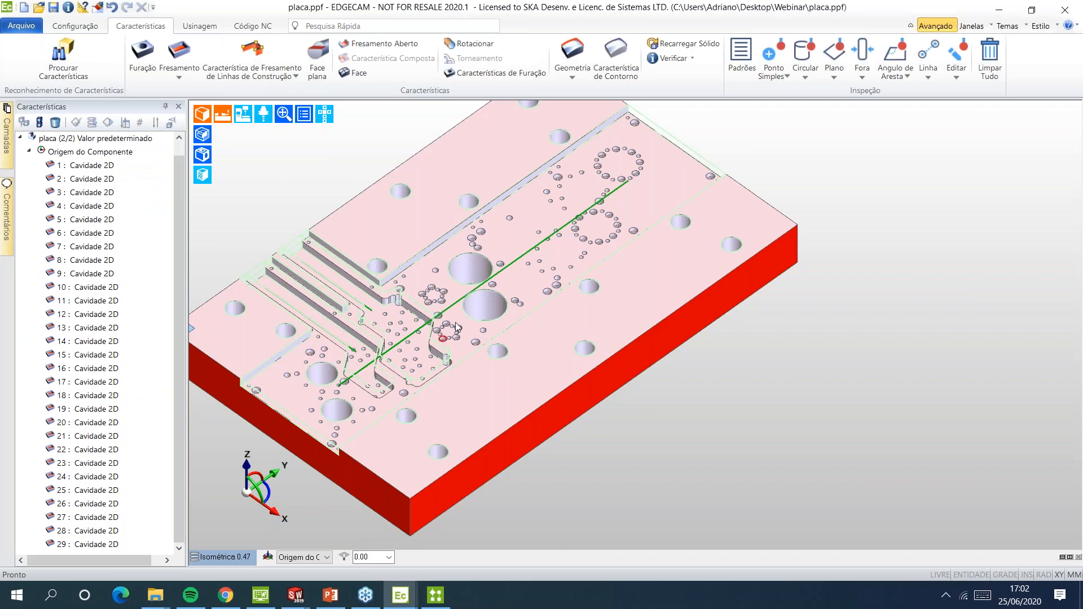
{"action": "scroll", "coordinate": [457, 328], "scroll_direction": "down", "scroll_amount": 2}
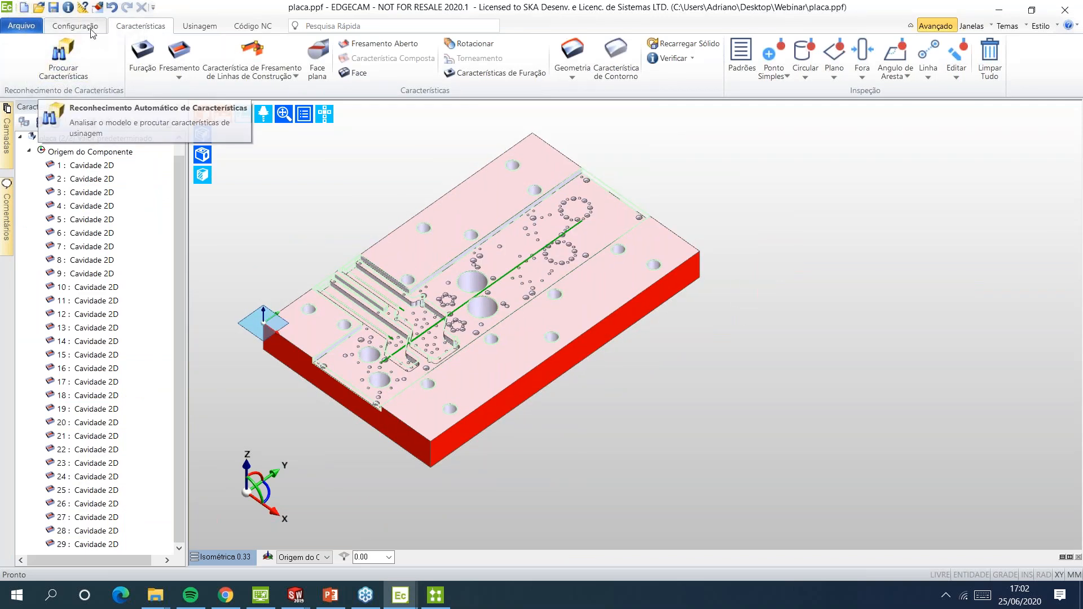
{"action": "left_click", "coordinate": [199, 26]}
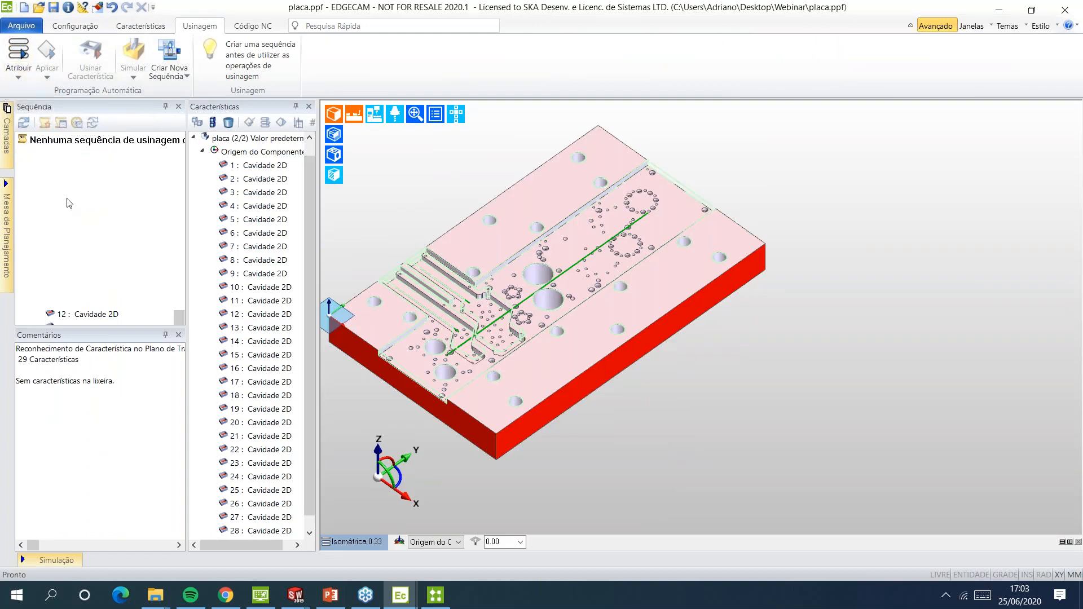
{"action": "left_click", "coordinate": [169, 56]}
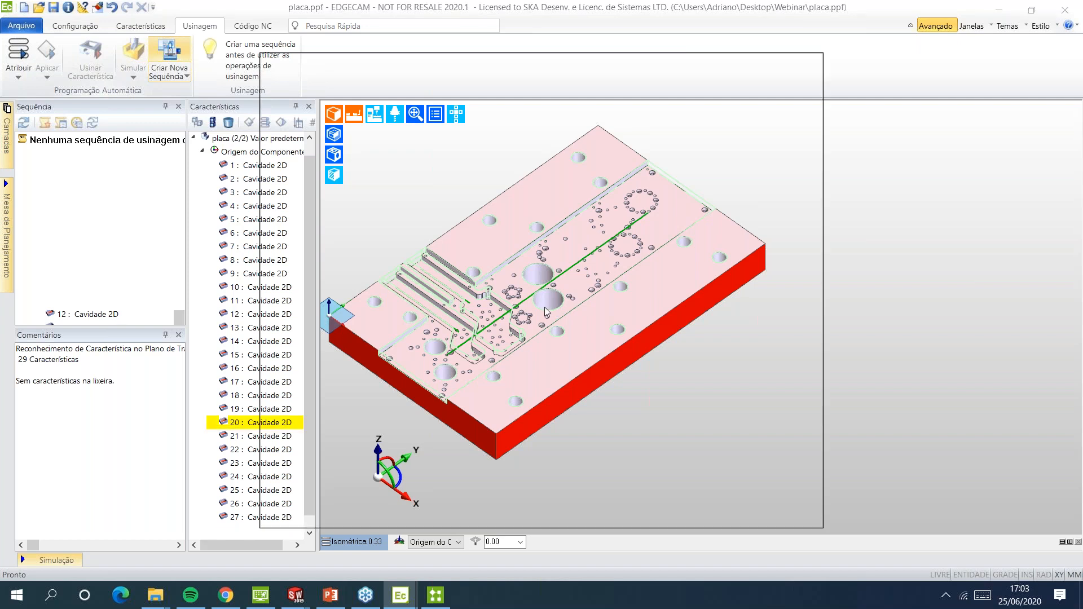
{"action": "scroll", "coordinate": [436, 456], "scroll_direction": "down", "scroll_amount": 2}
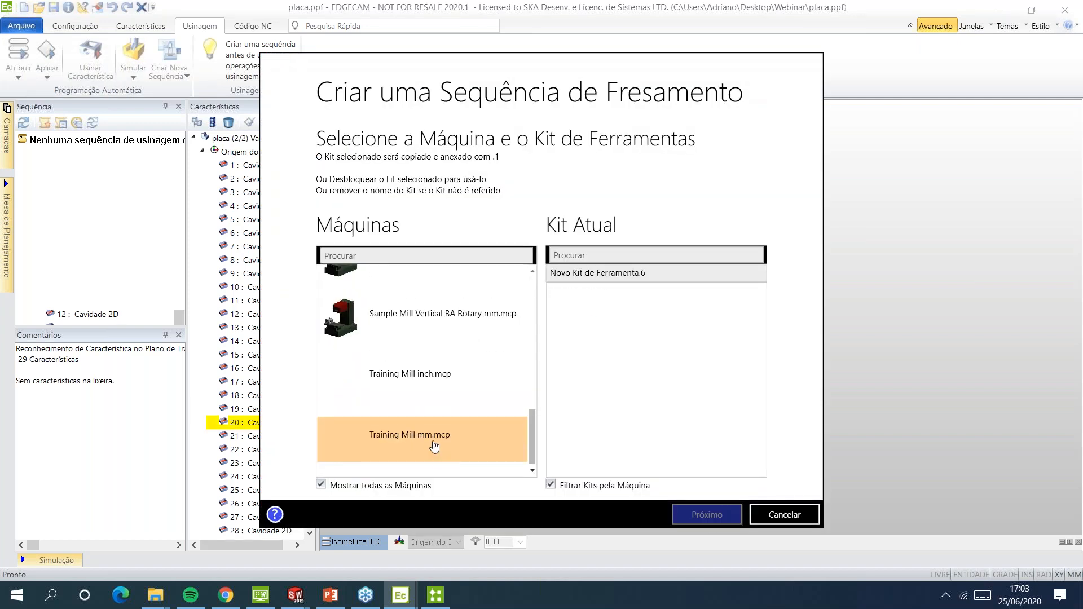
{"action": "left_click", "coordinate": [436, 456]}
{"action": "left_click", "coordinate": [714, 516]}
{"action": "left_click", "coordinate": [714, 516]}
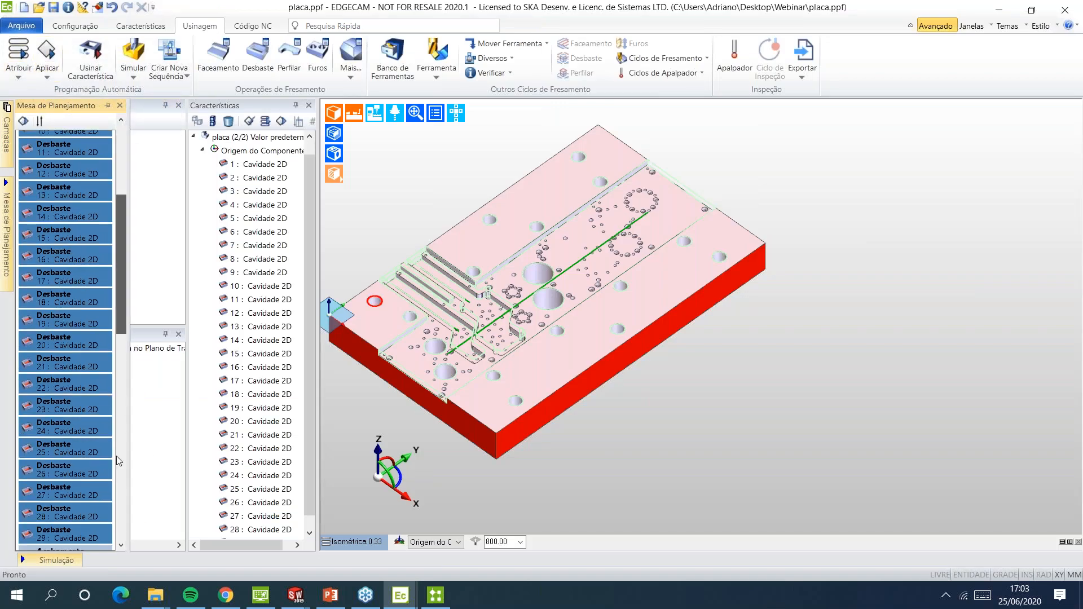
Apply the planned machining operations to the Cavidade 2D features of the plate
{"action": "mouse_move", "coordinate": [76, 304]}
{"action": "left_mouse_down"}
{"action": "mouse_move", "coordinate": [79, 284]}
{"action": "mouse_move", "coordinate": [80, 299]}
{"action": "left_mouse_up"}
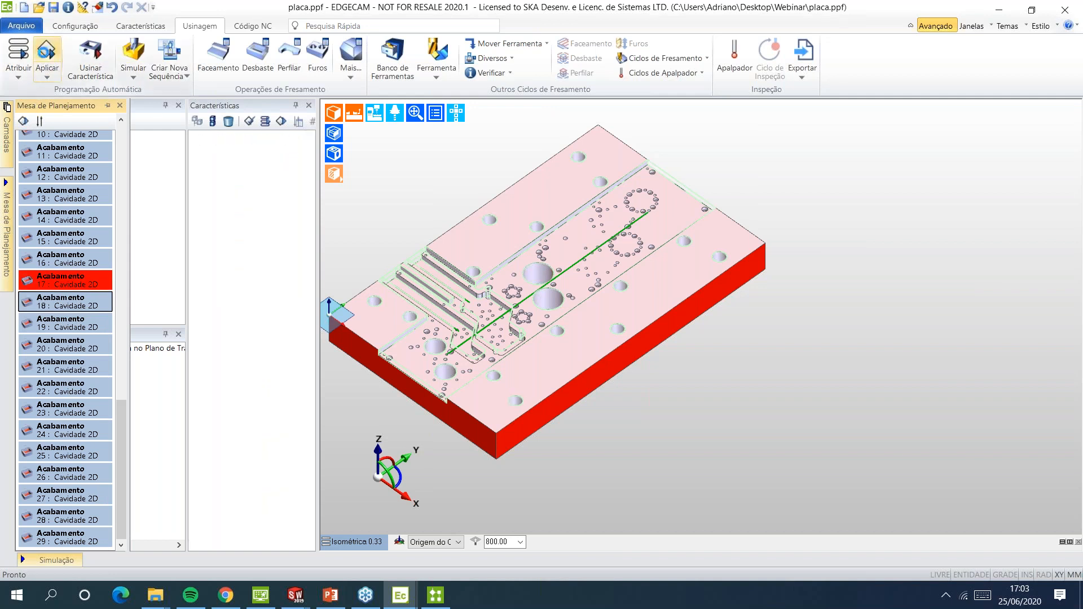
{"action": "left_click", "coordinate": [397, 176]}
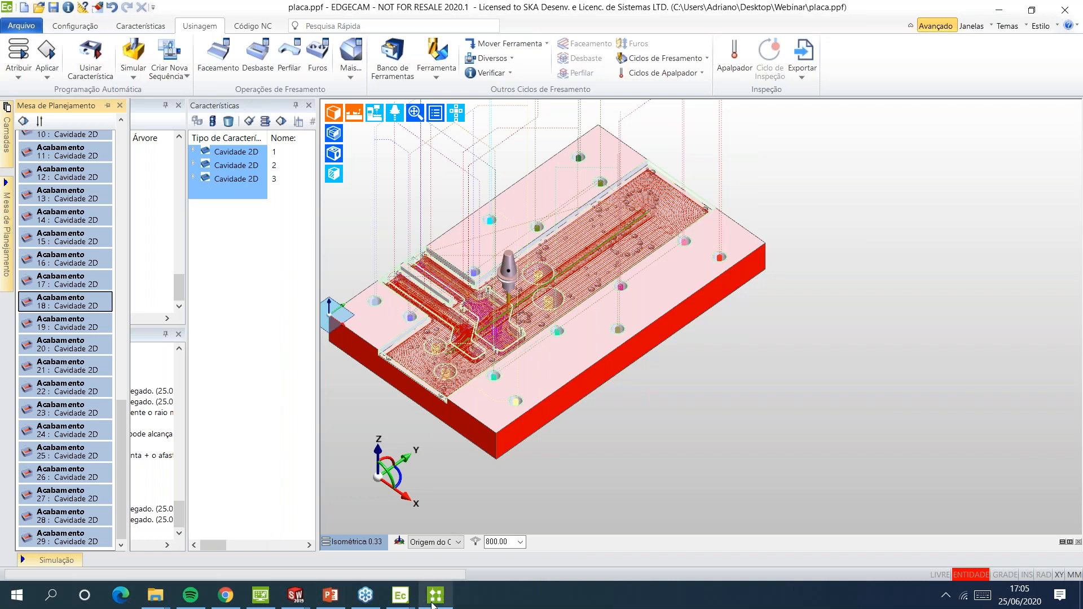
Switch to the placa.ppf window containing the drilling sequence and add a milling-type (Fresamento) tool at the end of the sequence
{"action": "mouse_move", "coordinate": [396, 586]}
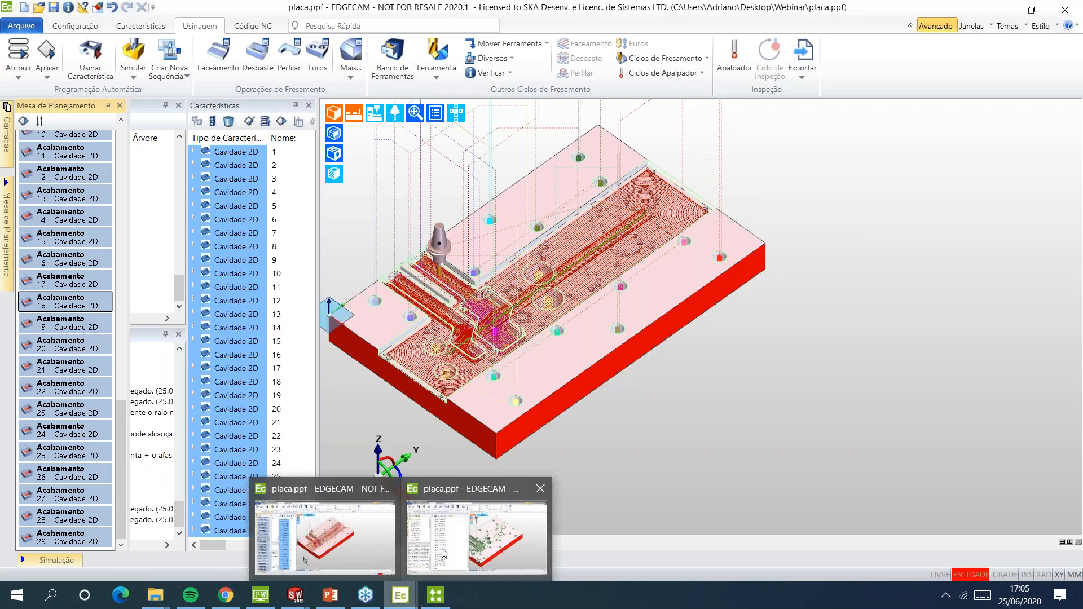
{"action": "left_click", "coordinate": [477, 536]}
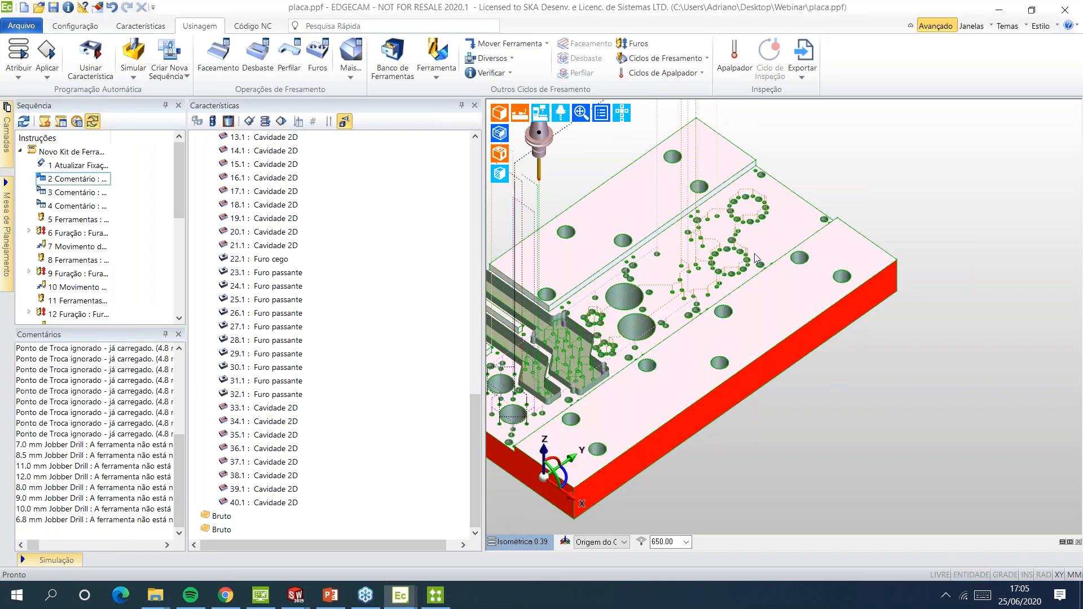
{"action": "left_click", "coordinate": [688, 73]}
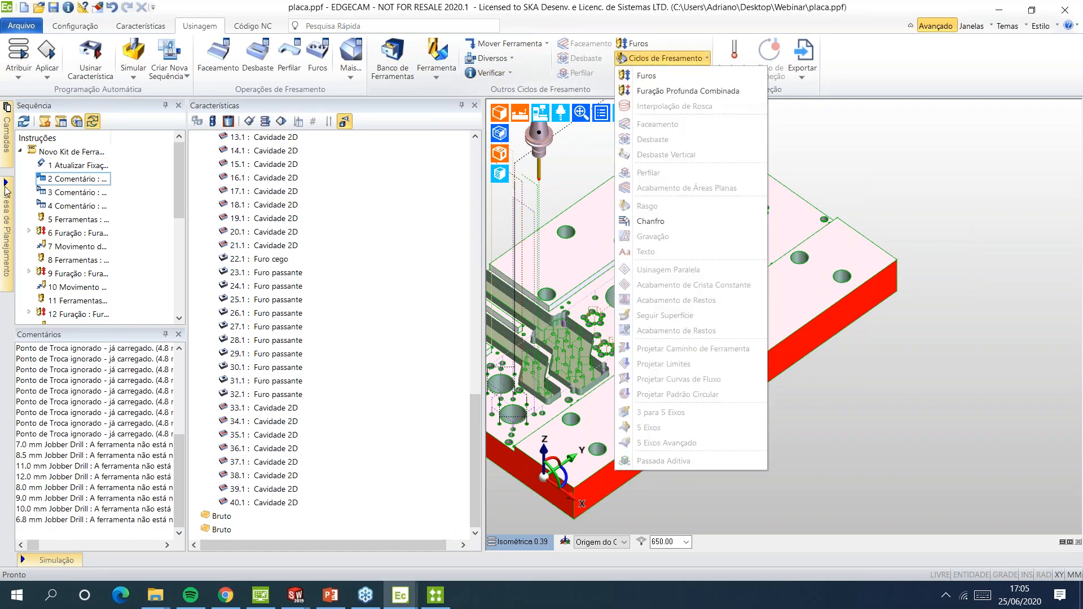
{"action": "left_click", "coordinate": [49, 214]}
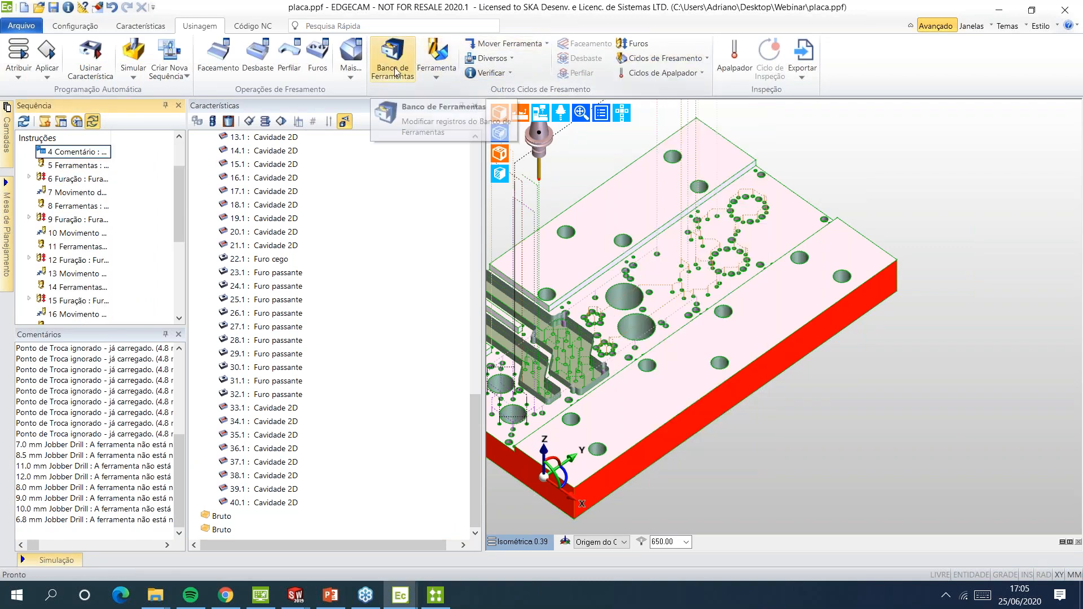
{"action": "left_click", "coordinate": [436, 59]}
{"action": "left_click", "coordinate": [452, 111]}
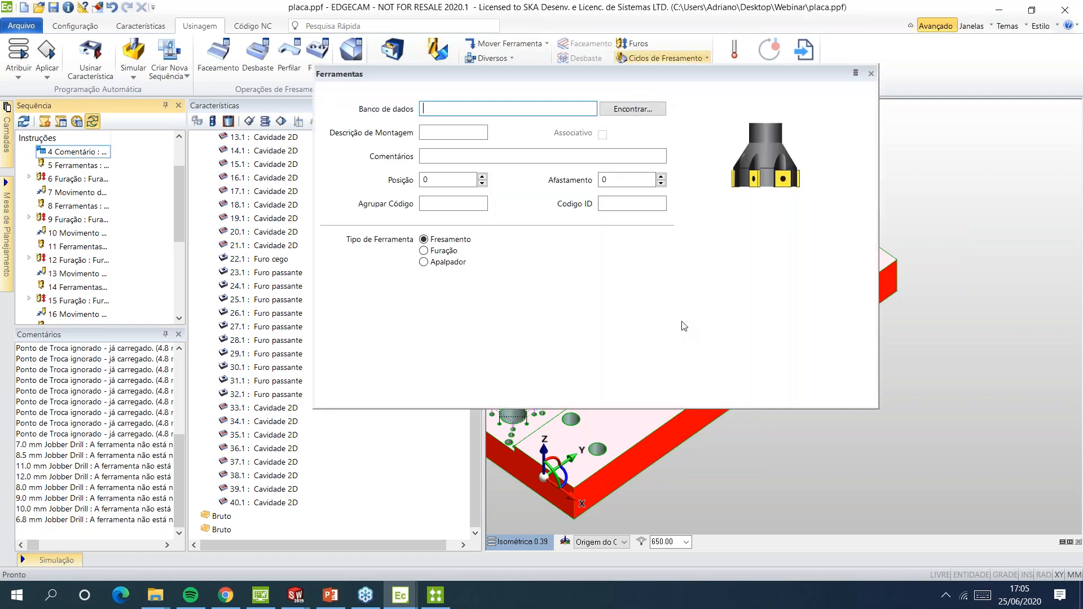
{"action": "left_click", "coordinate": [778, 396]}
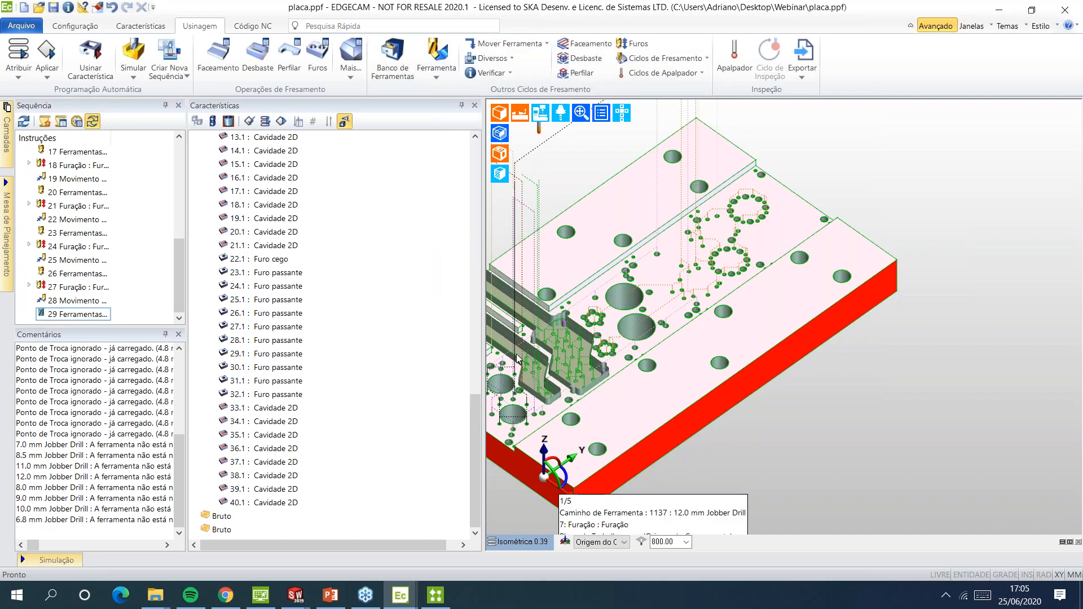
Start a Perfilar milling cycle and review its depth and control settings
{"action": "left_click", "coordinate": [666, 58]}
{"action": "left_click", "coordinate": [673, 170]}
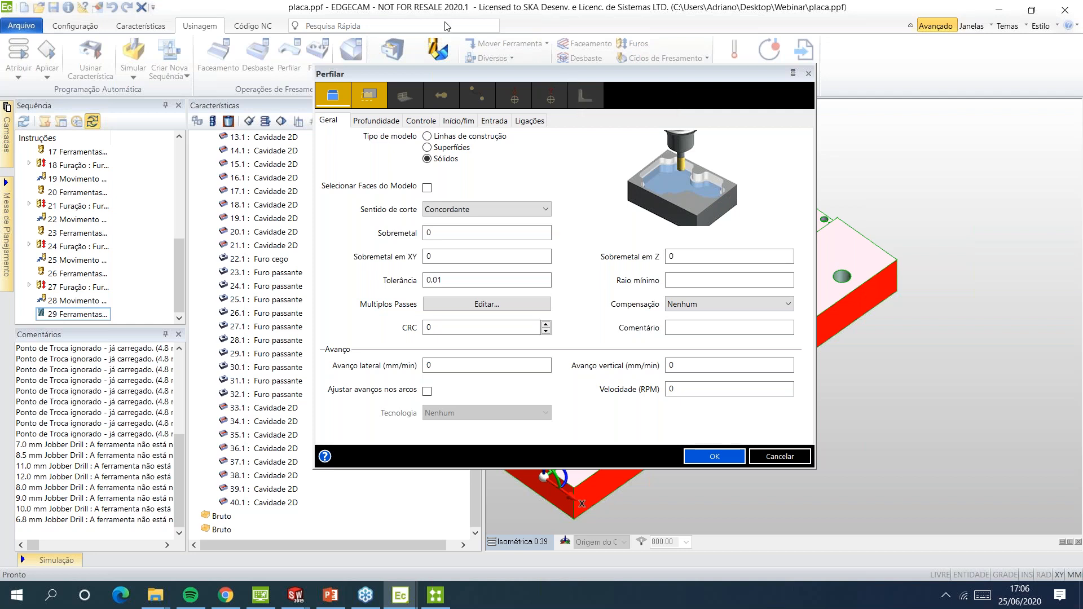
{"action": "left_click_drag", "start_coordinate": [569, 79], "coordinate": [365, 5]}
{"action": "left_click", "coordinate": [190, 46]}
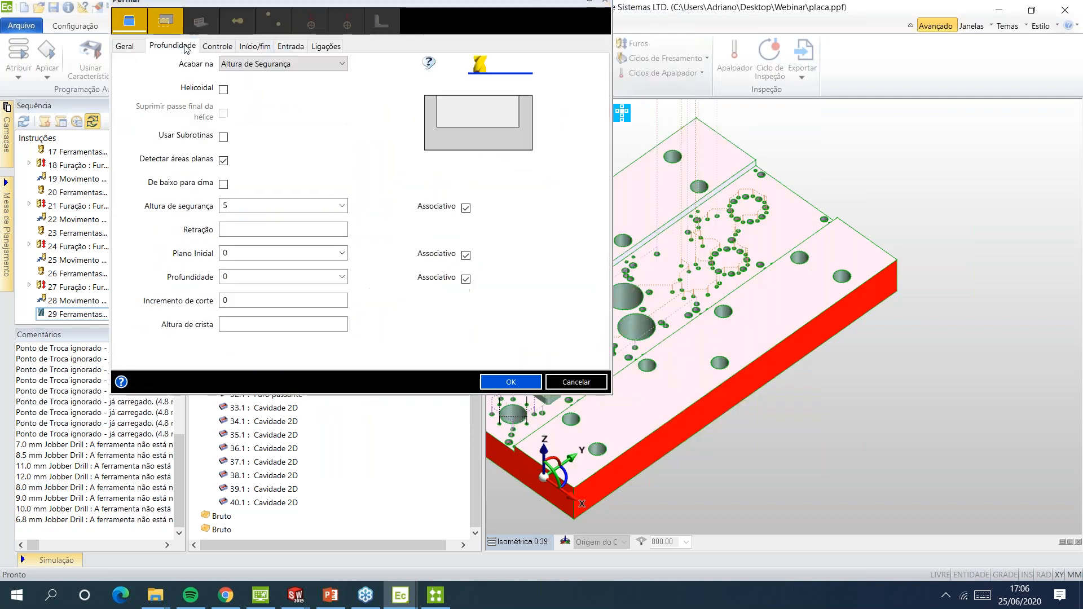
{"action": "left_click", "coordinate": [207, 50]}
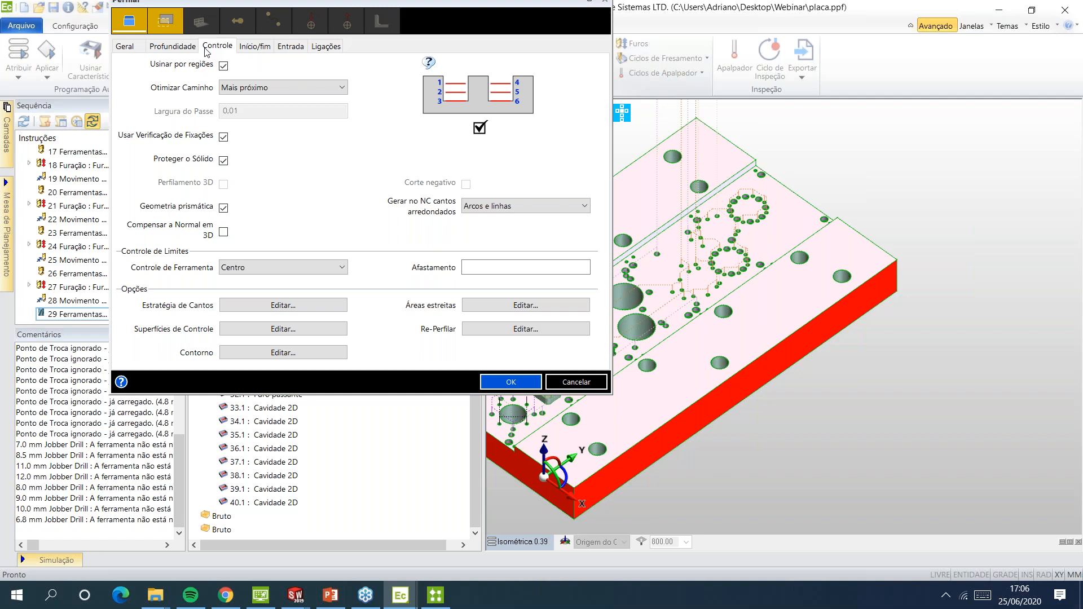
Try Splines, Arcos e linhas and Nenhum for the NC output of rounded corners in the Perfilar cycle, closing it without applying
{"action": "left_click", "coordinate": [533, 206]}
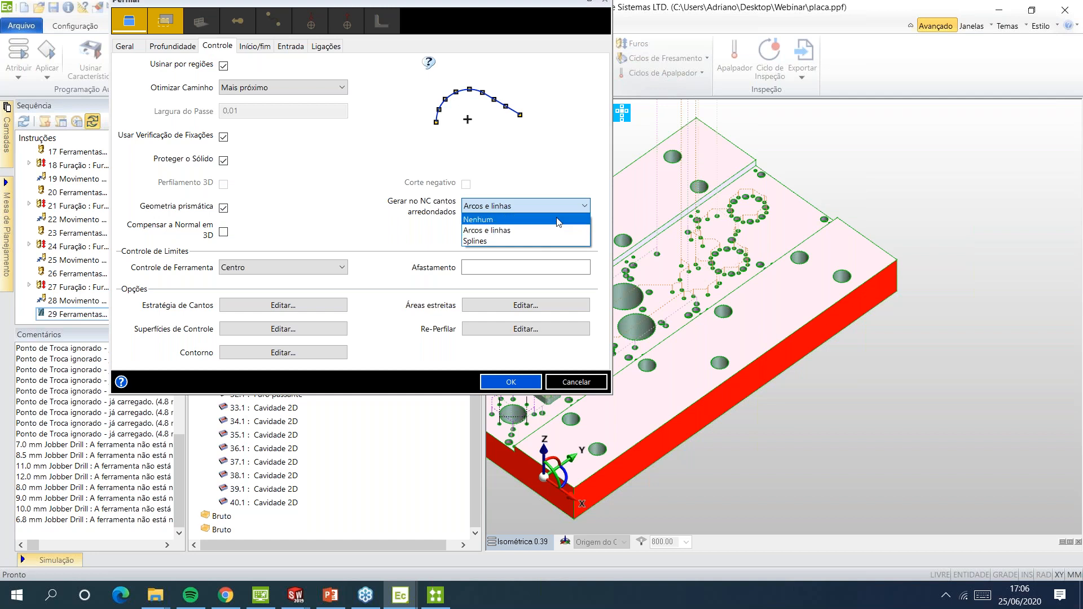
{"action": "left_click", "coordinate": [521, 229]}
{"action": "left_click", "coordinate": [520, 210]}
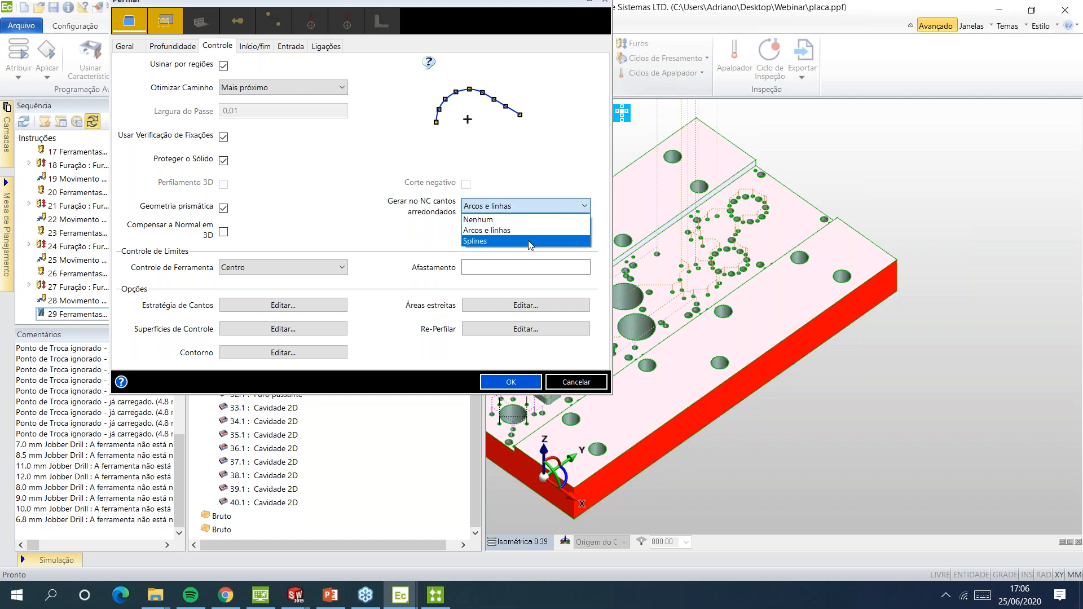
{"action": "left_click", "coordinate": [528, 239]}
{"action": "left_click", "coordinate": [529, 206]}
{"action": "left_click", "coordinate": [529, 219]}
{"action": "left_click", "coordinate": [530, 208]}
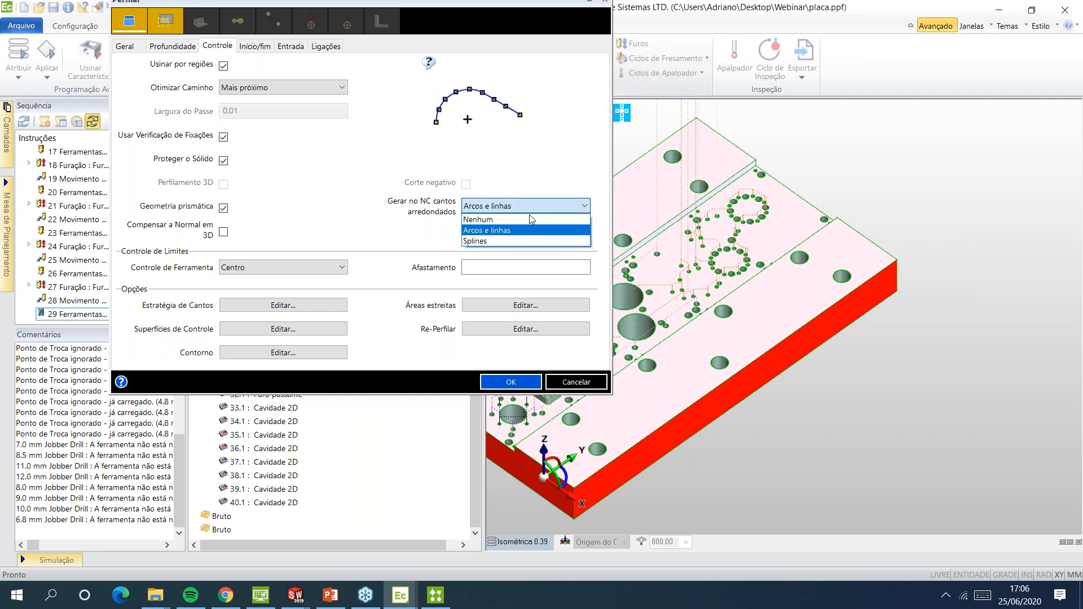
{"action": "left_click", "coordinate": [529, 218]}
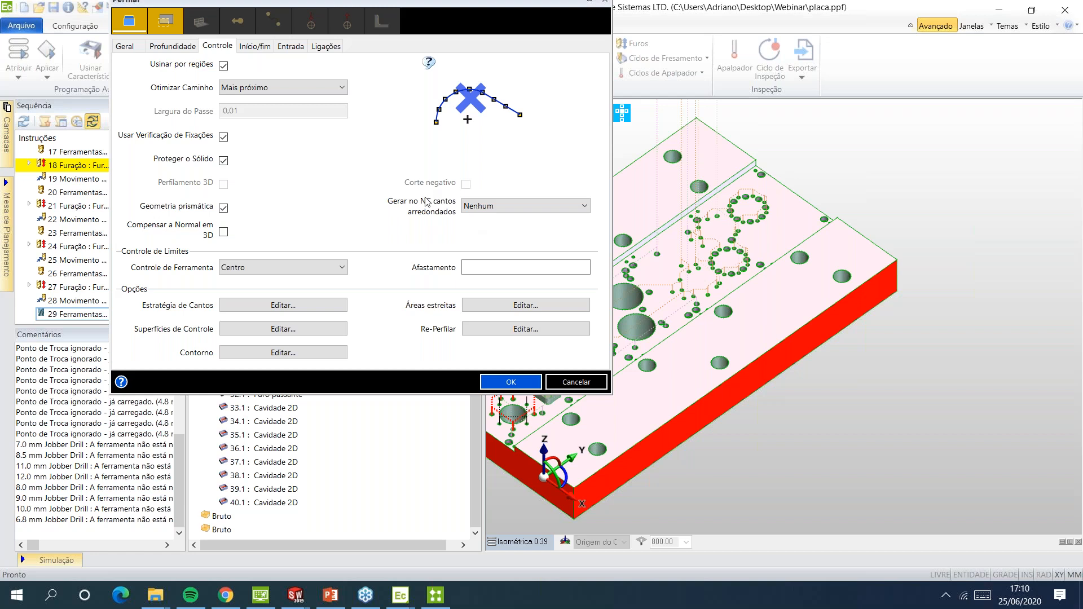
{"action": "left_click", "coordinate": [604, 3]}
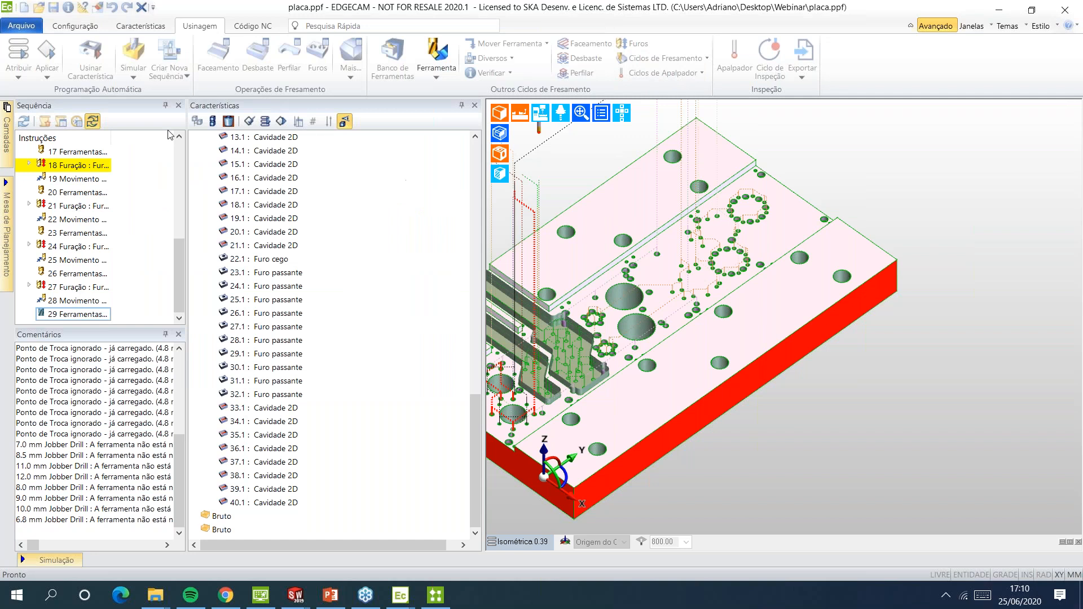
Review the Racionalizar options of the drilling sequence and close them without applying
{"action": "scroll", "coordinate": [96, 154], "scroll_direction": "up", "scroll_amount": 5}
{"action": "right_click", "coordinate": [95, 153]}
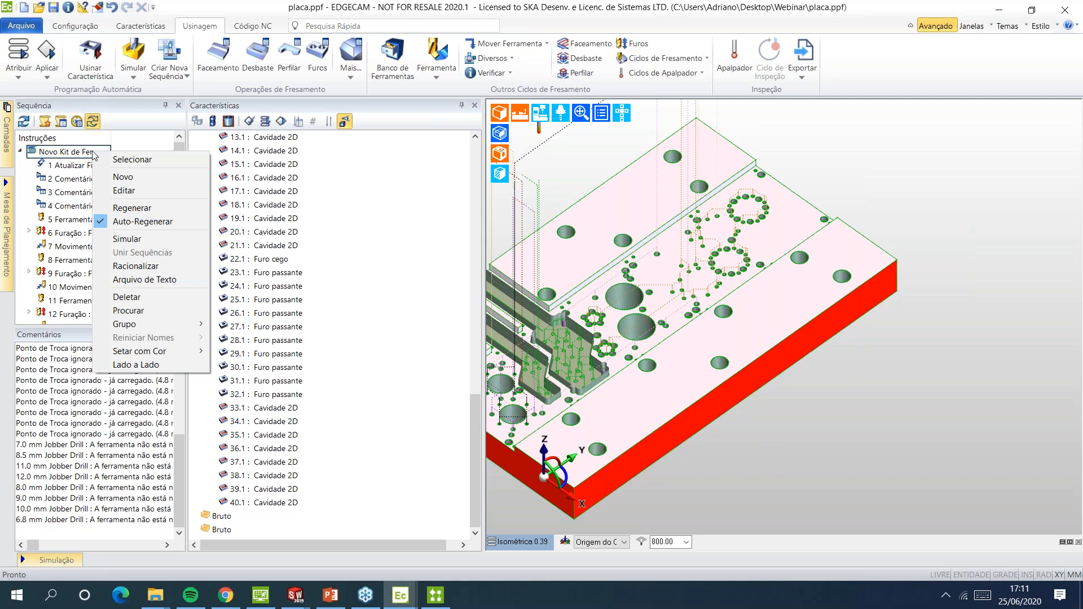
{"action": "left_click", "coordinate": [741, 169]}
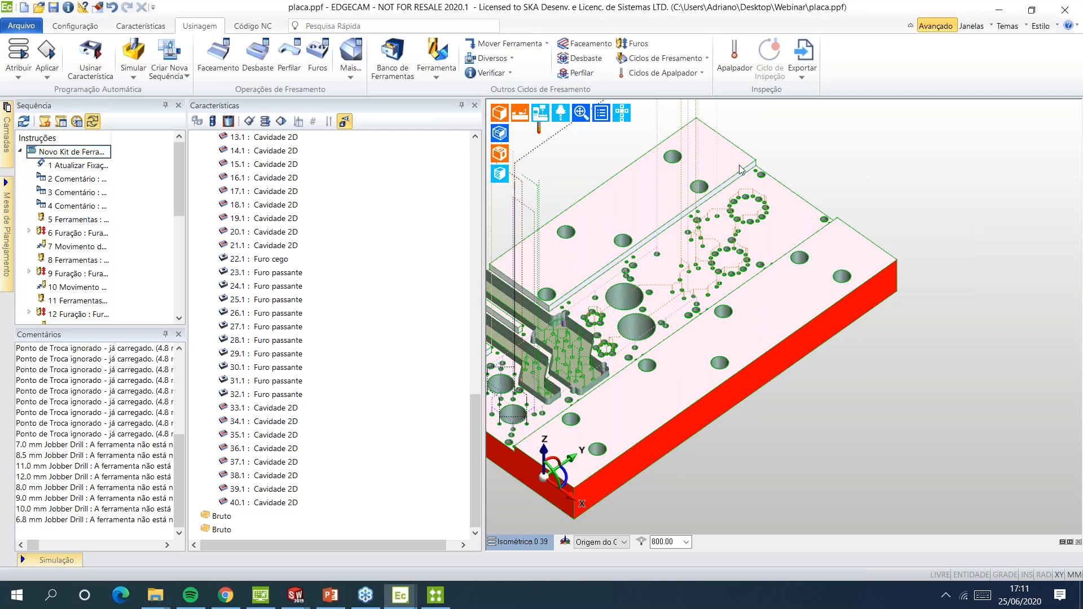
{"action": "right_click", "coordinate": [58, 156]}
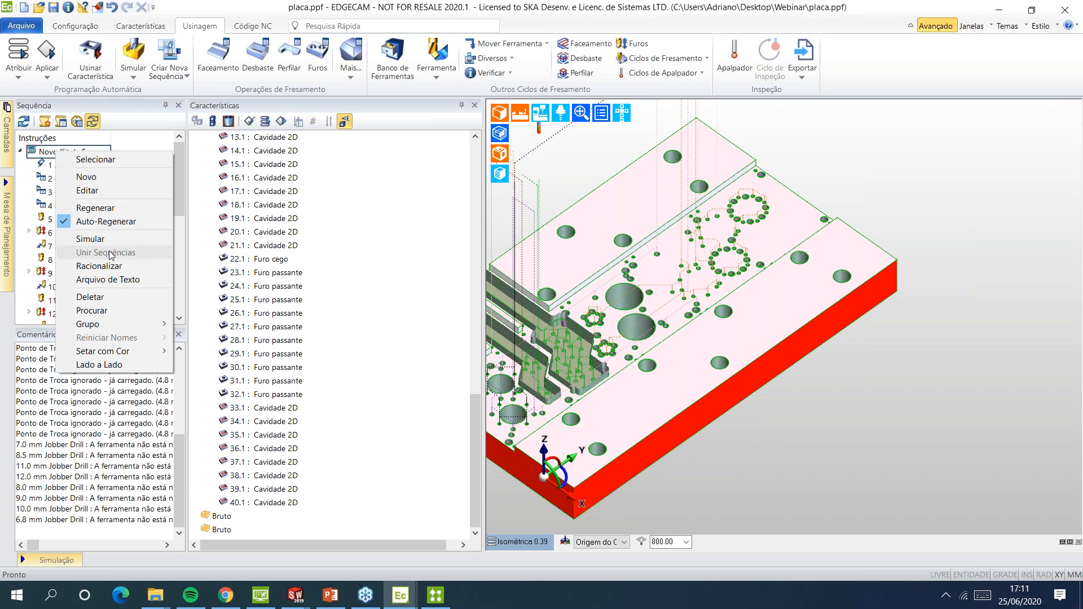
{"action": "left_click", "coordinate": [106, 266]}
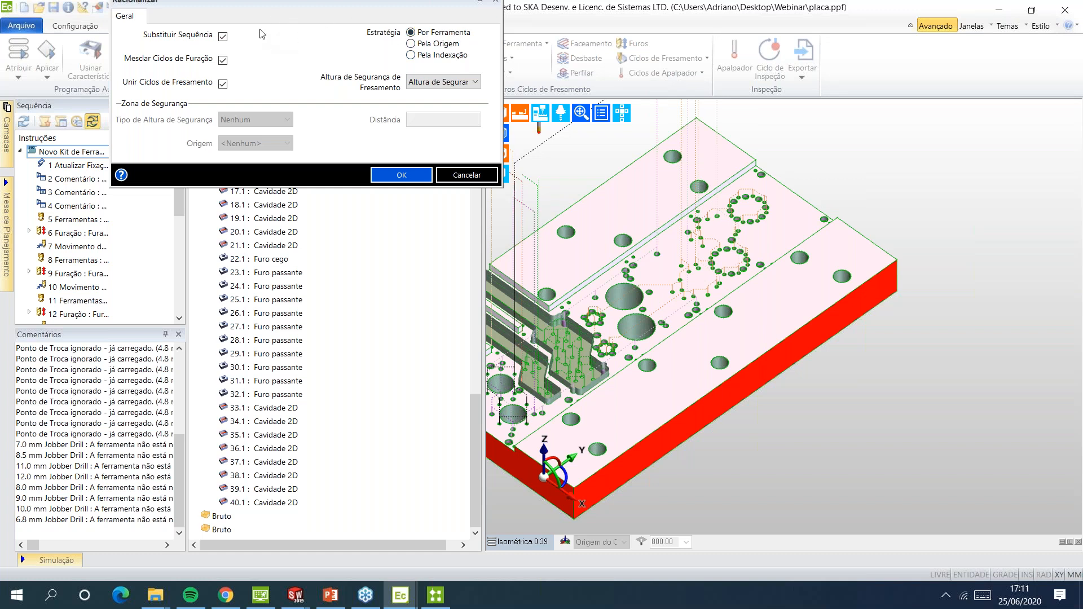
{"action": "left_click", "coordinate": [410, 174]}
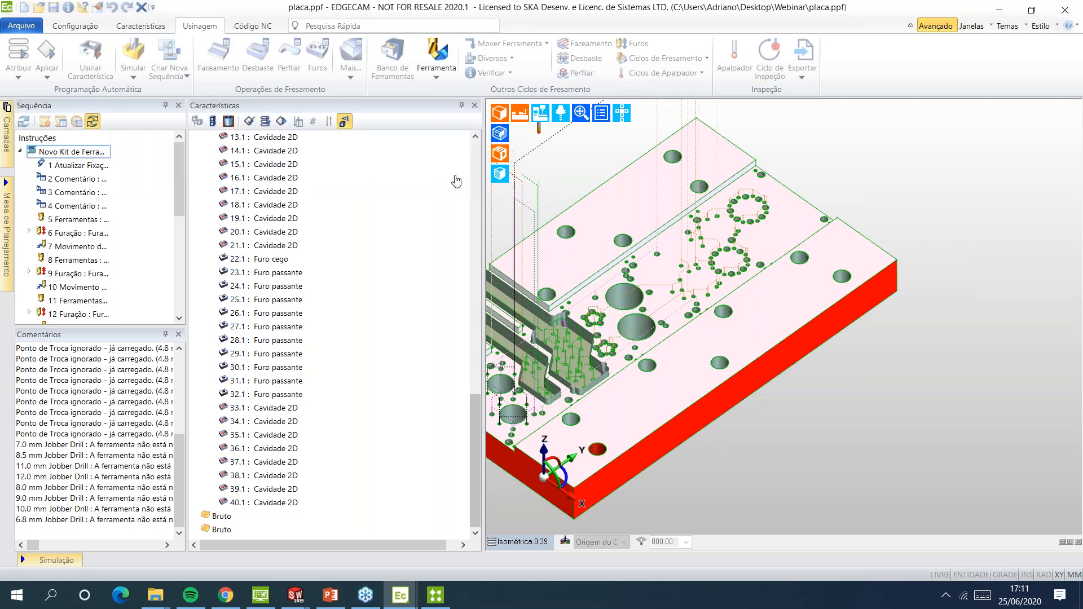
Rationalize the drilling sequence by tool, replacing the original sequence and merging the drilling and milling cycles
{"action": "right_click", "coordinate": [99, 151]}
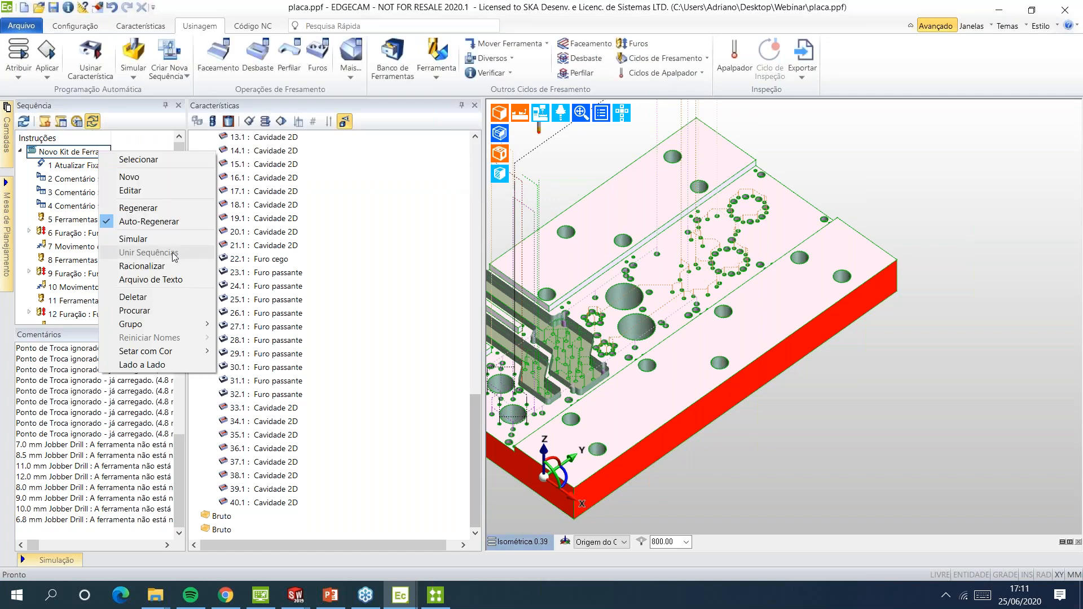
{"action": "left_click", "coordinate": [133, 266]}
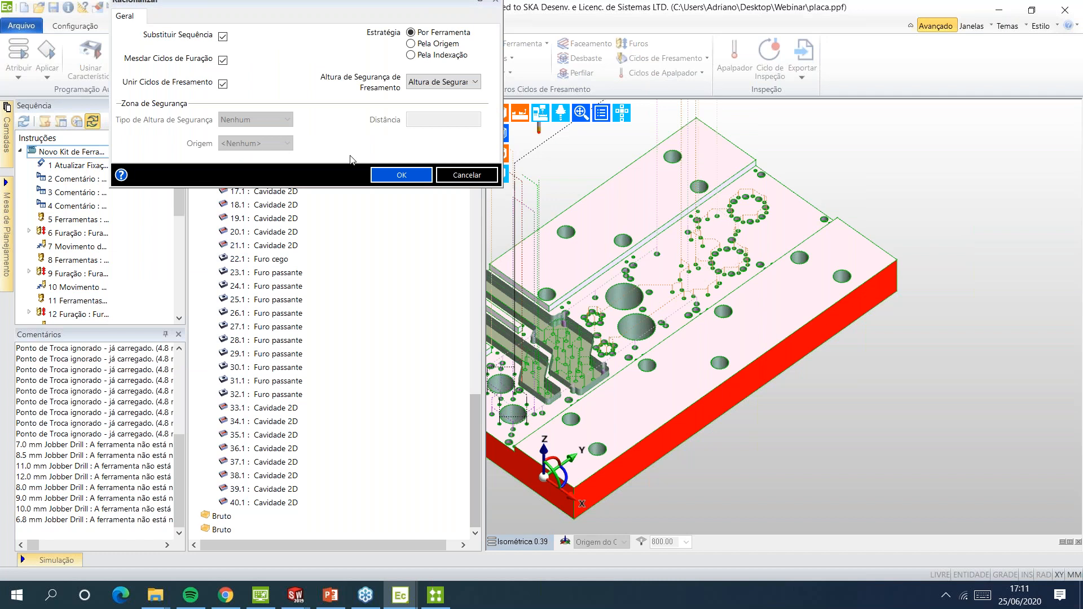
{"action": "left_click", "coordinate": [387, 175]}
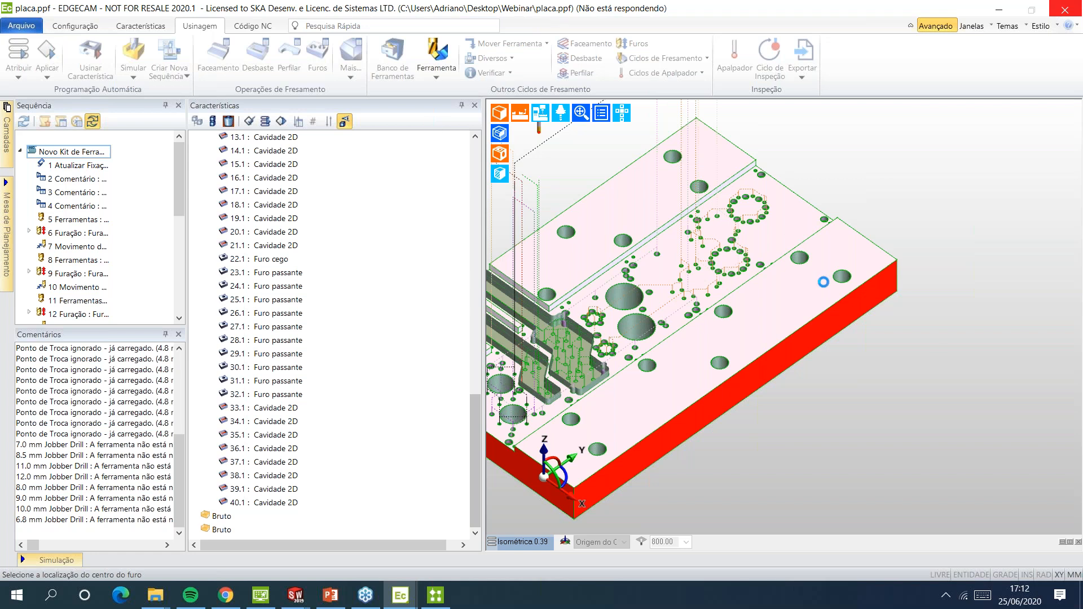
{"action": "left_click", "coordinate": [400, 595]}
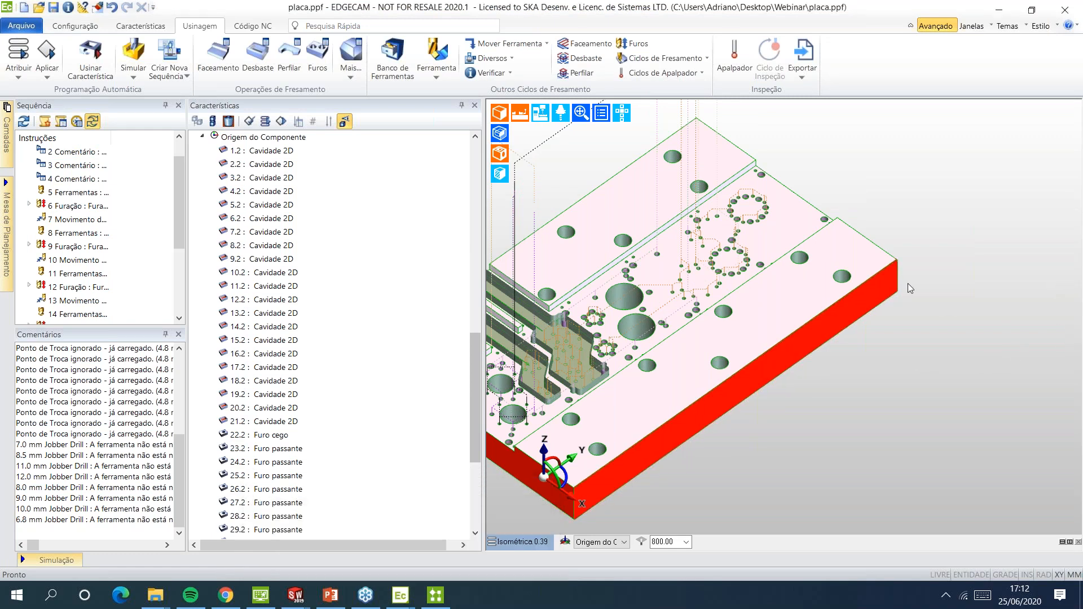
{"action": "left_click", "coordinate": [787, 288]}
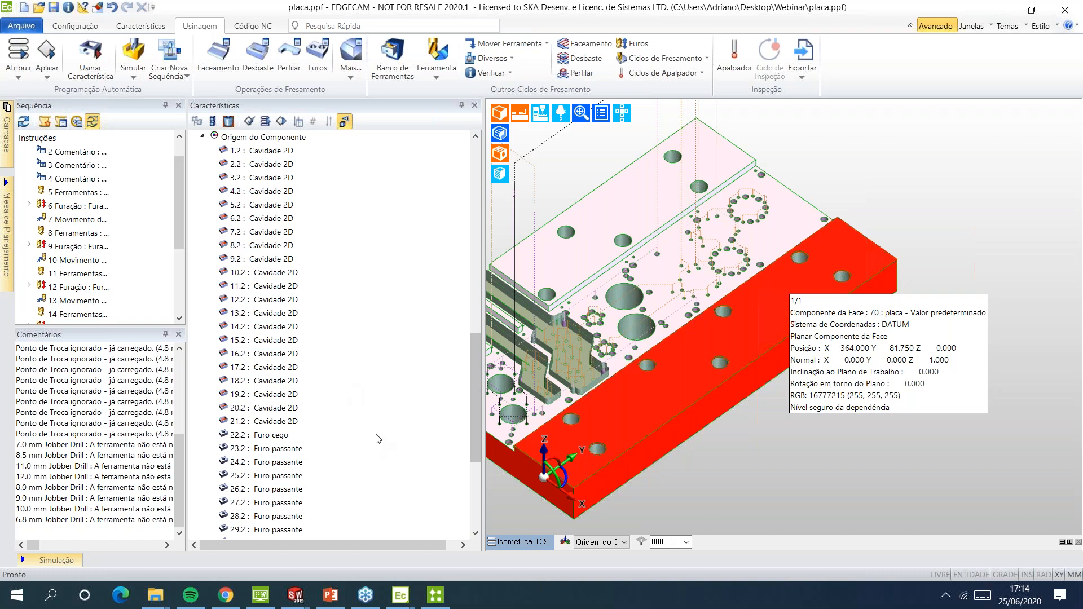
{"action": "mouse_move", "coordinate": [400, 595]}
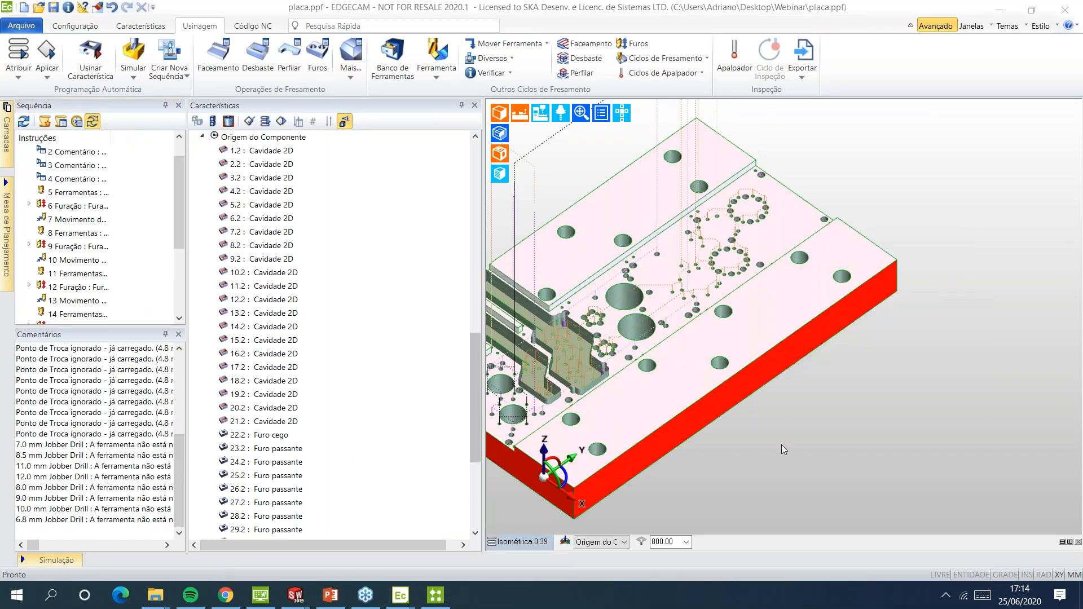
Start a Perfilar milling cycle and set its Compensação to Linha de centro
{"action": "left_click", "coordinate": [685, 59]}
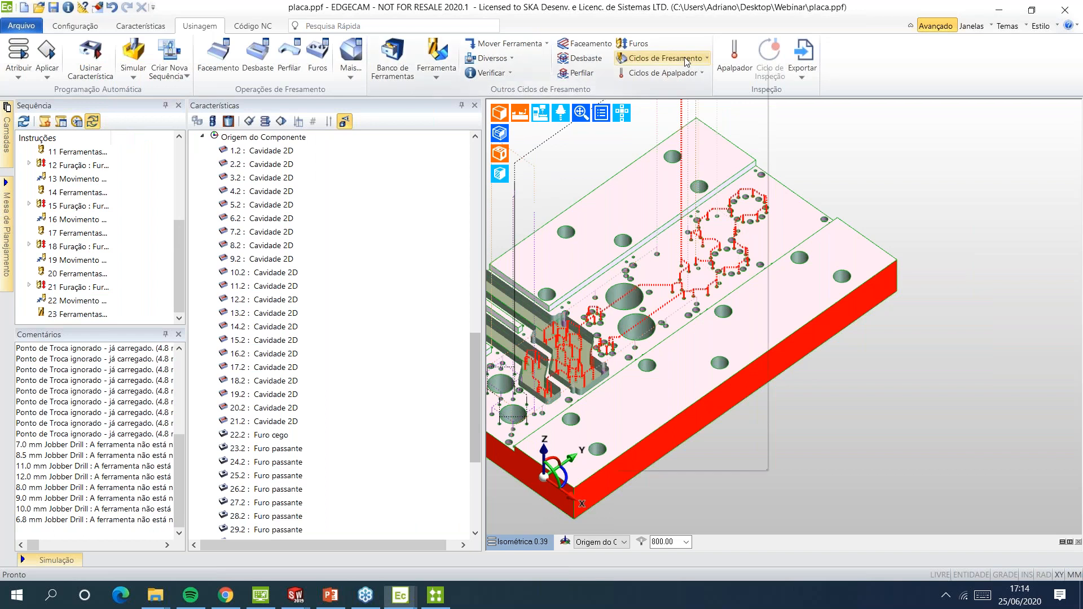
{"action": "left_click", "coordinate": [683, 175]}
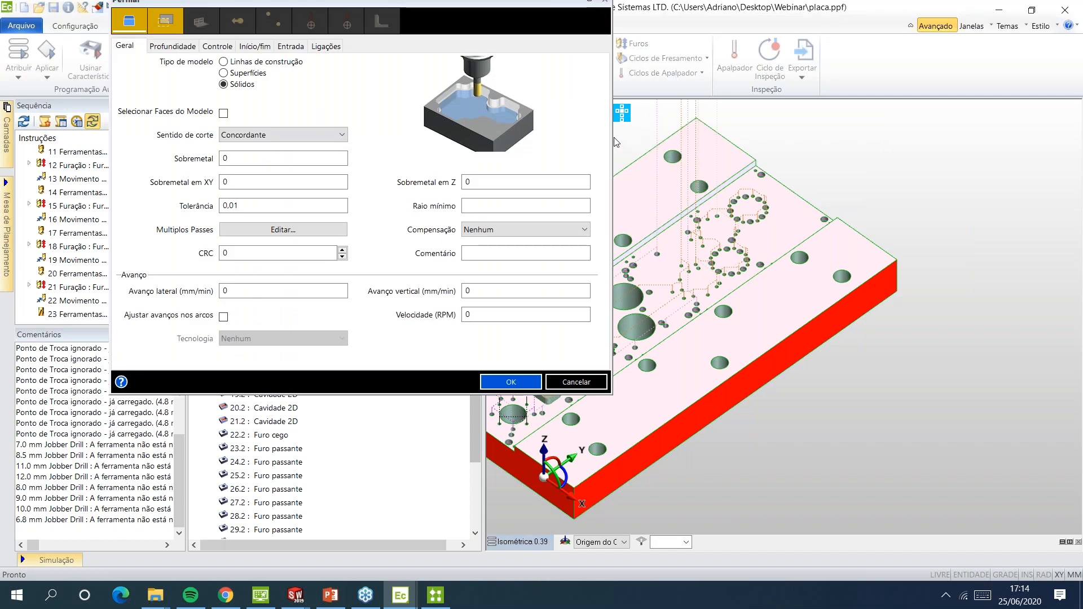
{"action": "left_click", "coordinate": [483, 229]}
{"action": "left_click", "coordinate": [499, 246]}
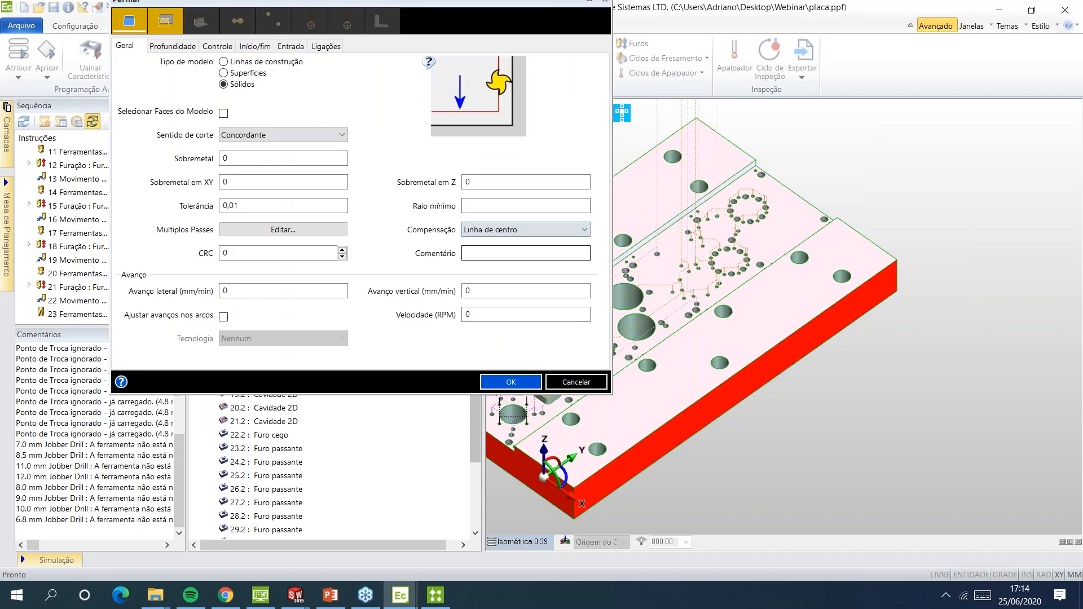
Compare the Geometria and Linha de centro compensation options in the Perfilar cycle, leaving Compensação set to Geometria
{"action": "left_click", "coordinate": [523, 229]}
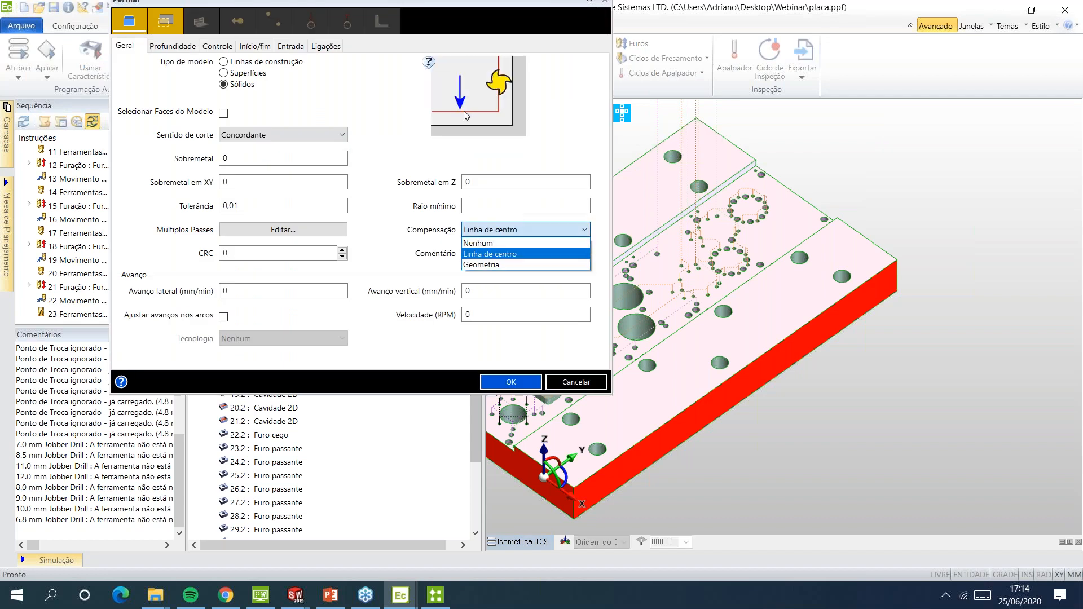
{"action": "left_click", "coordinate": [522, 265]}
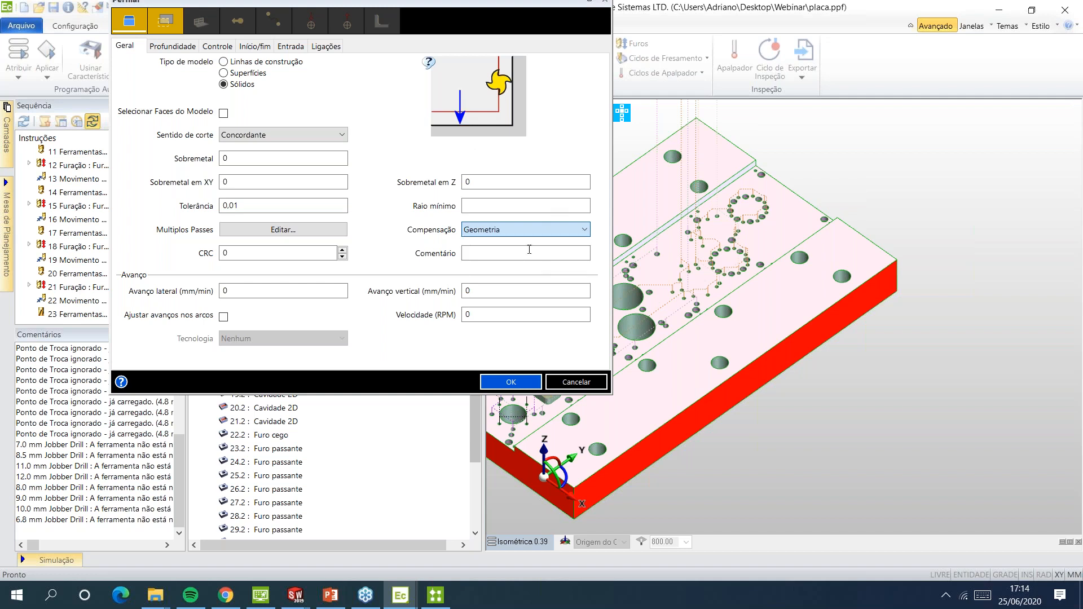
{"action": "mouse_move", "coordinate": [461, 126]}
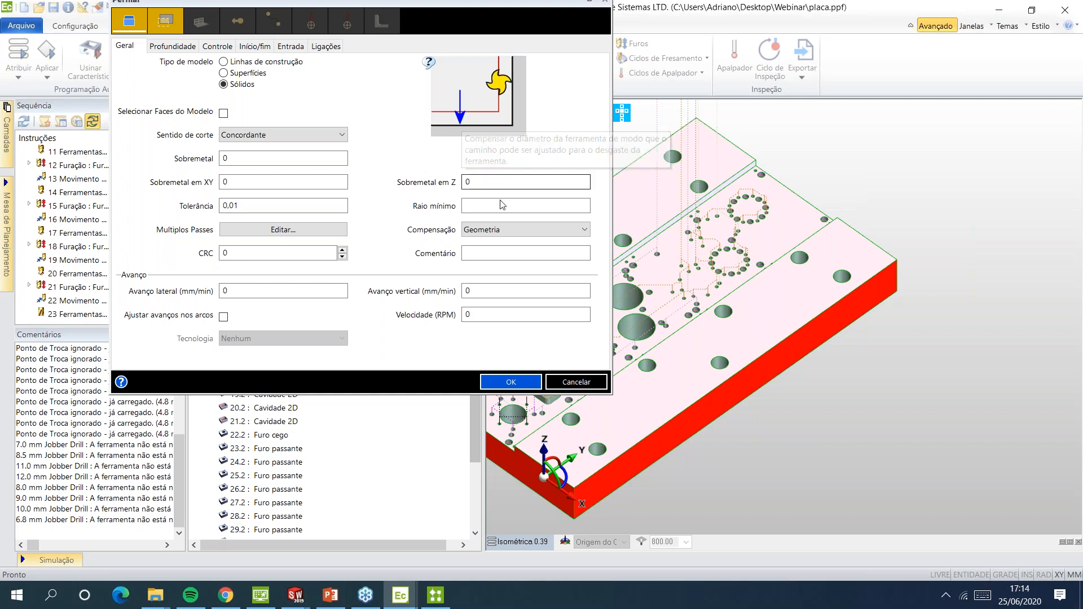
{"action": "left_click", "coordinate": [525, 229]}
{"action": "left_click", "coordinate": [512, 250]}
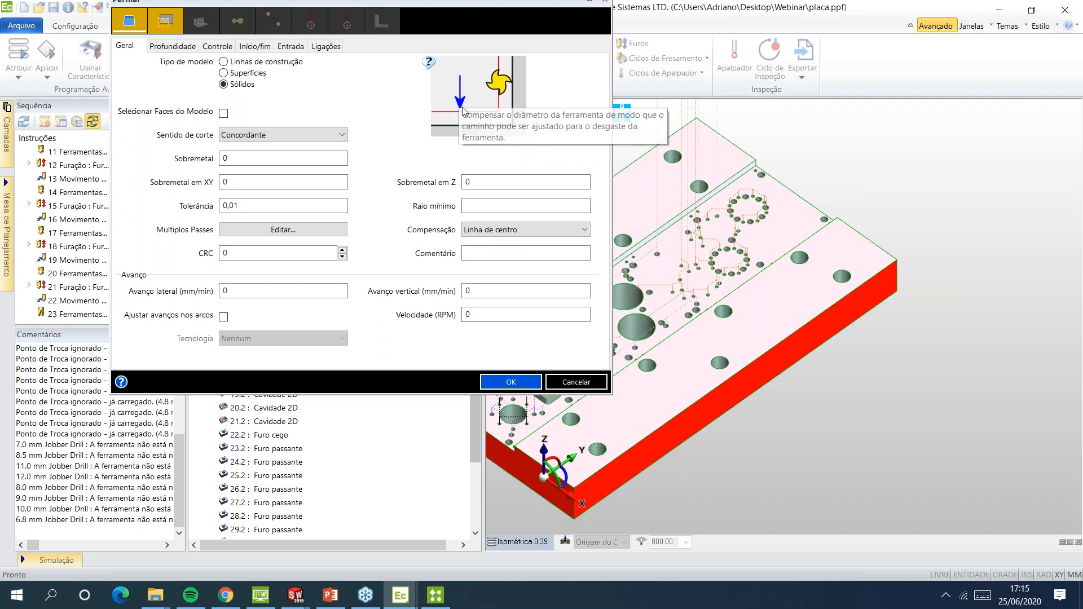
{"action": "left_click", "coordinate": [498, 233]}
{"action": "left_click", "coordinate": [498, 239]}
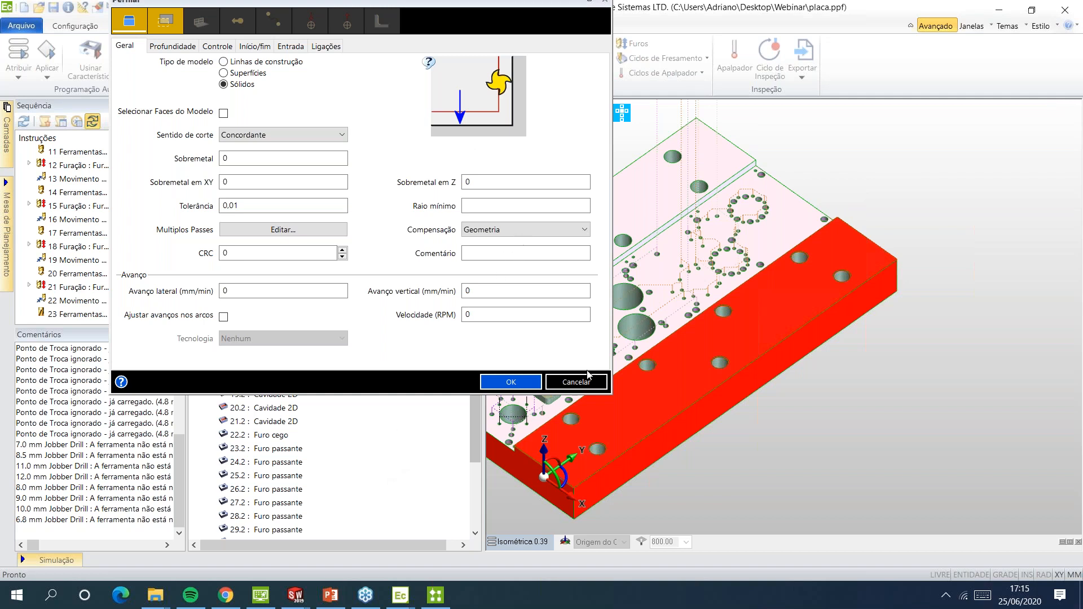
Set the CRC value of the Perfilar cycle to 5
{"action": "double_click", "coordinate": [254, 254]}
{"action": "key", "text": "BackSpace"}
{"action": "type", "text": "5"}
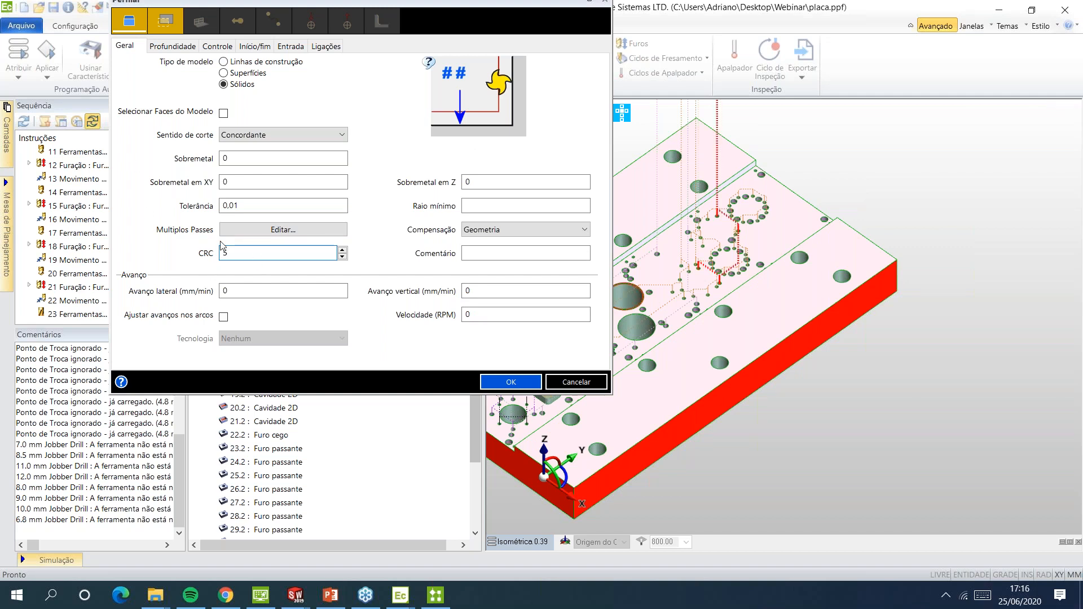
Open Notepad and write T1 D1 and T1 D5 as two lines separated by a blank line
{"action": "key", "text": "super+r"}
{"action": "type", "text": "notepad"}
{"action": "key", "text": "Return"}
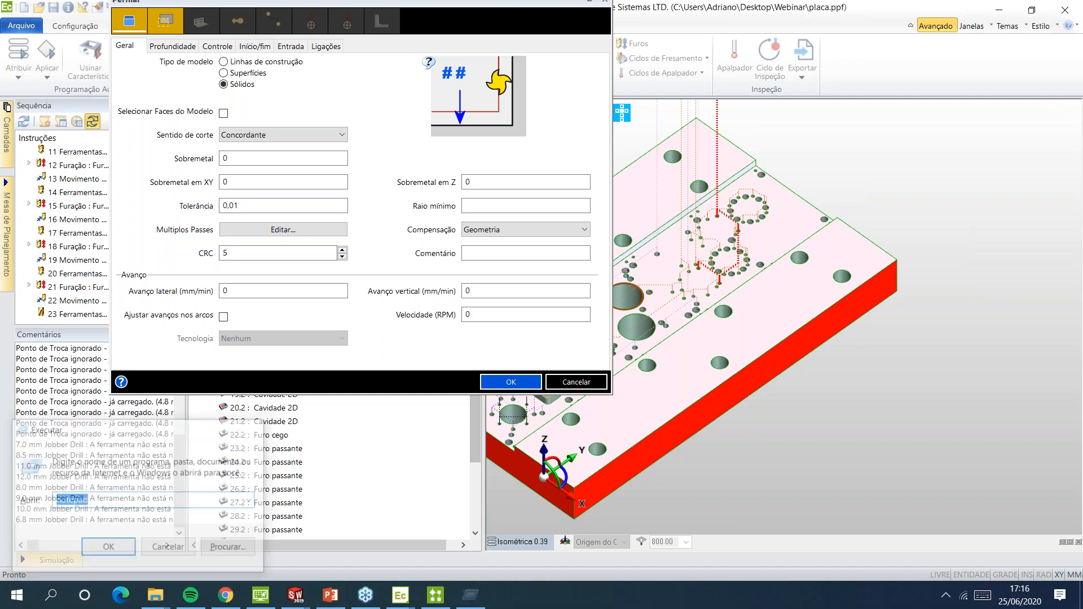
{"action": "type", "text": "T1 D1"}
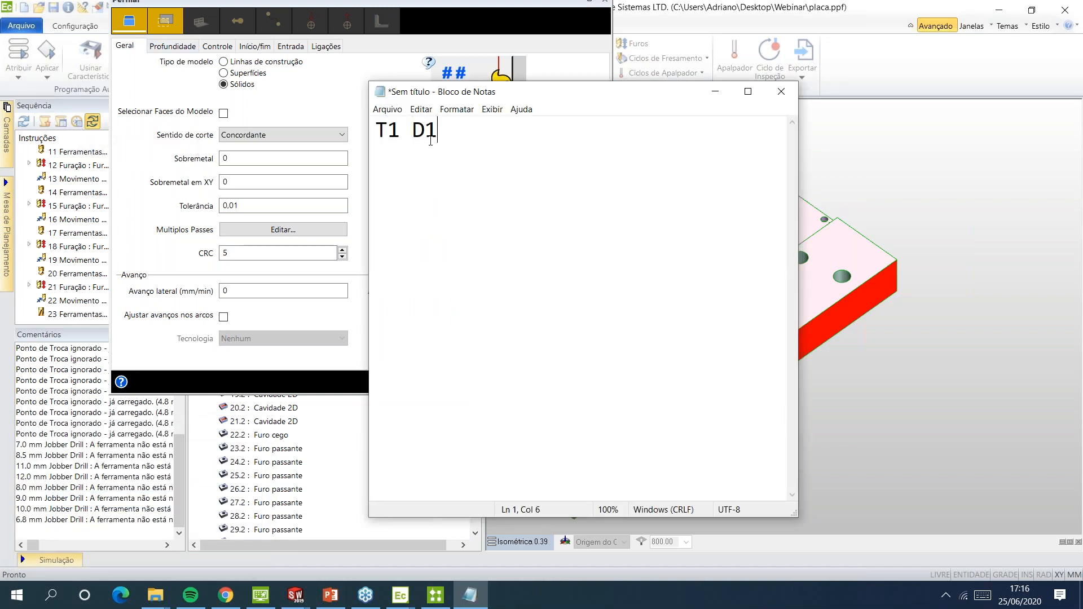
{"action": "key", "text": "Return"}
{"action": "key", "text": "Return"}
{"action": "type", "text": "T1 D65"}
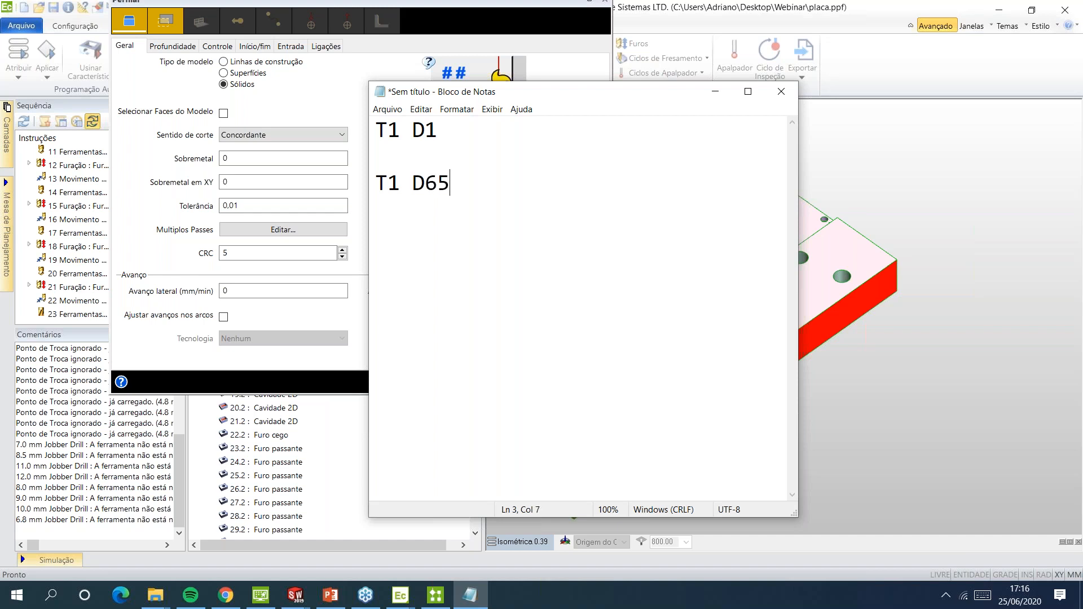
{"action": "key", "text": "BackSpace"}
{"action": "key", "text": "BackSpace"}
{"action": "type", "text": "5"}
Insert the line T0505 between the T1 D1 and T1 D5 lines, keeping blank lines around it
{"action": "left_click_drag", "start_coordinate": [444, 135], "coordinate": [368, 119]}
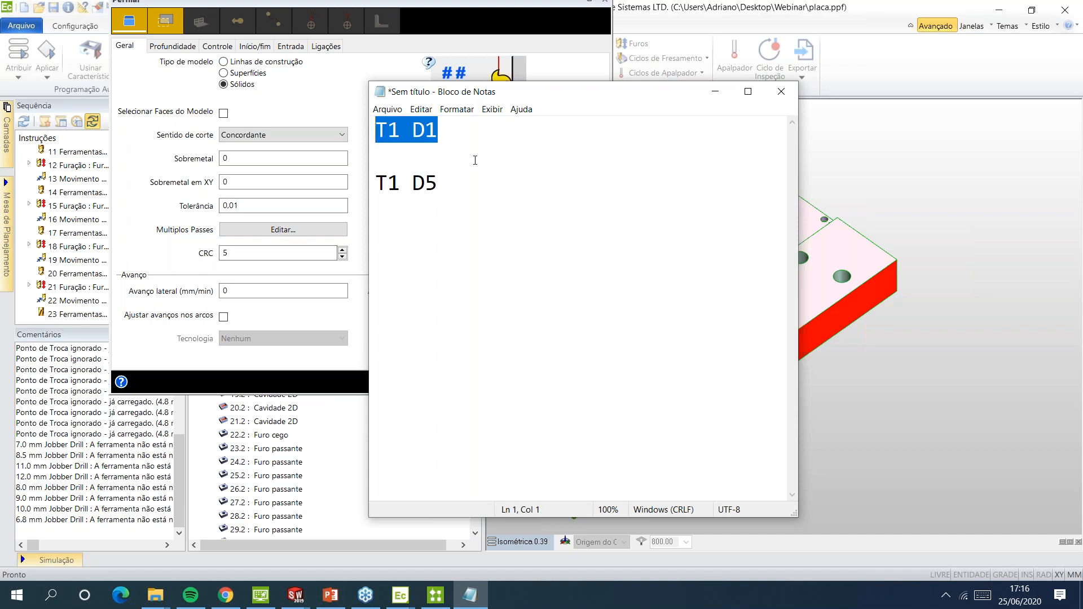
{"action": "left_click", "coordinate": [492, 138]}
{"action": "key", "text": "Return"}
{"action": "key", "text": "Return"}
{"action": "type", "text": "T0505"}
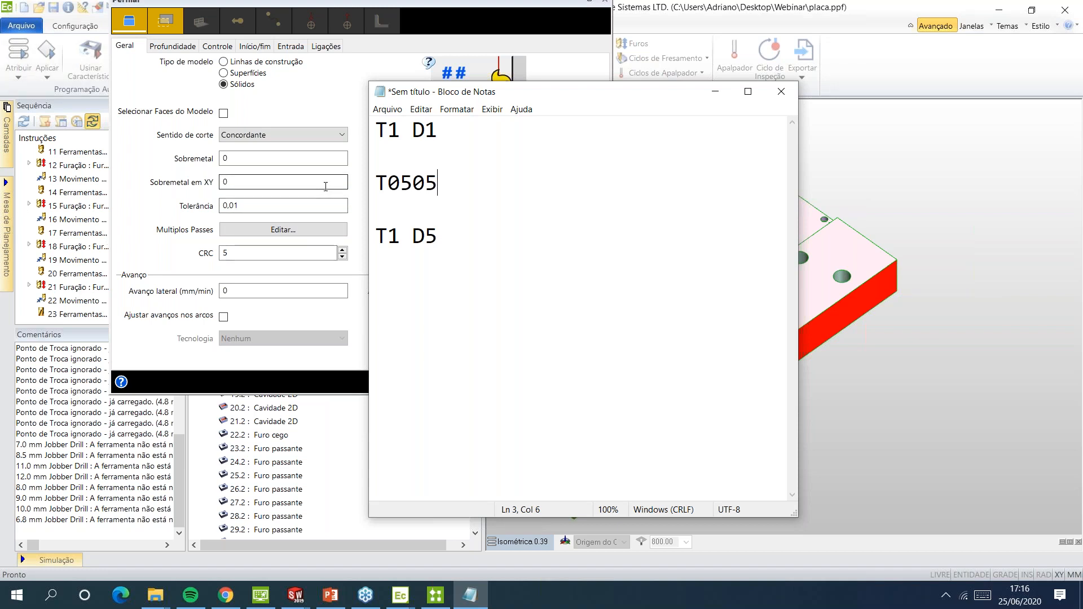
Delete the T0505 entry and its extra blank lines from the note
{"action": "double_click", "coordinate": [432, 176]}
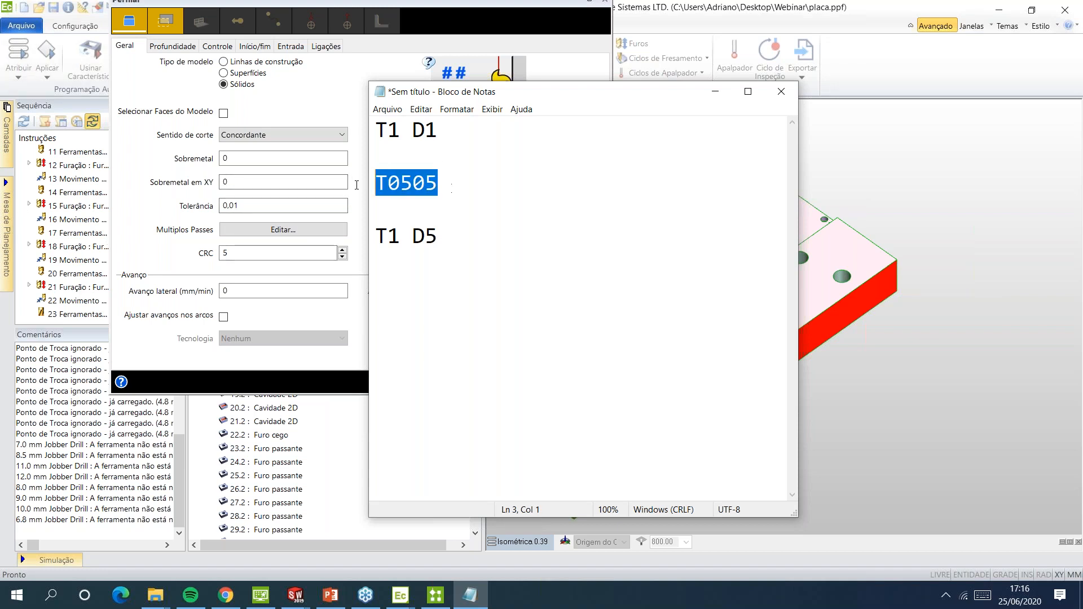
{"action": "key", "text": "BackSpace"}
{"action": "left_click", "coordinate": [378, 235]}
{"action": "key", "text": "BackSpace"}
{"action": "key", "text": "BackSpace"}
{"action": "key", "text": "BackSpace"}
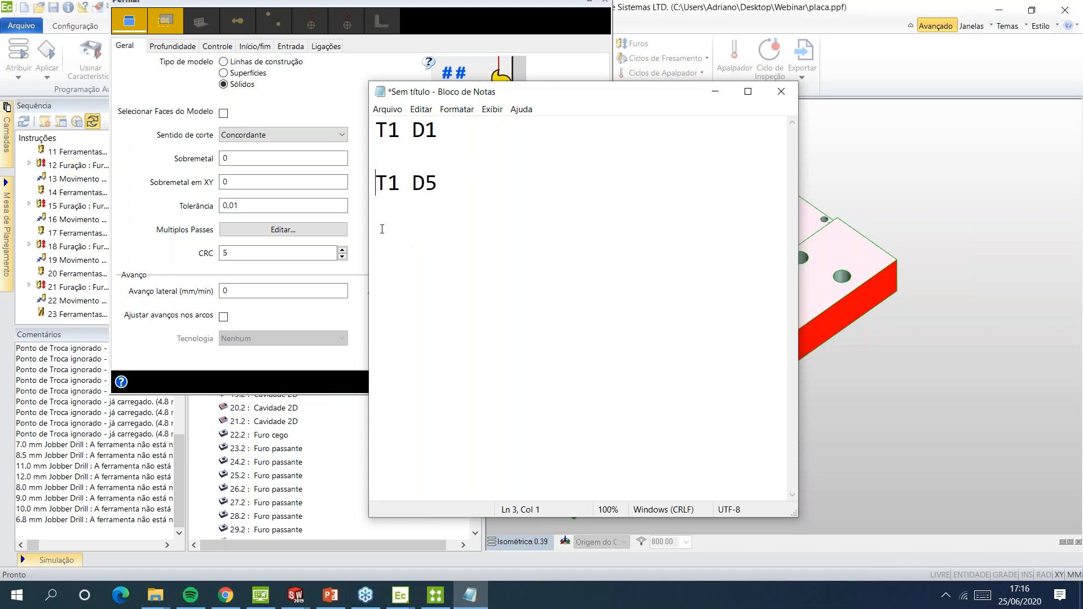
Remove the blank line between the two entries and change the second one to T1 D2
{"action": "left_click", "coordinate": [450, 158]}
{"action": "key", "text": "BackSpace"}
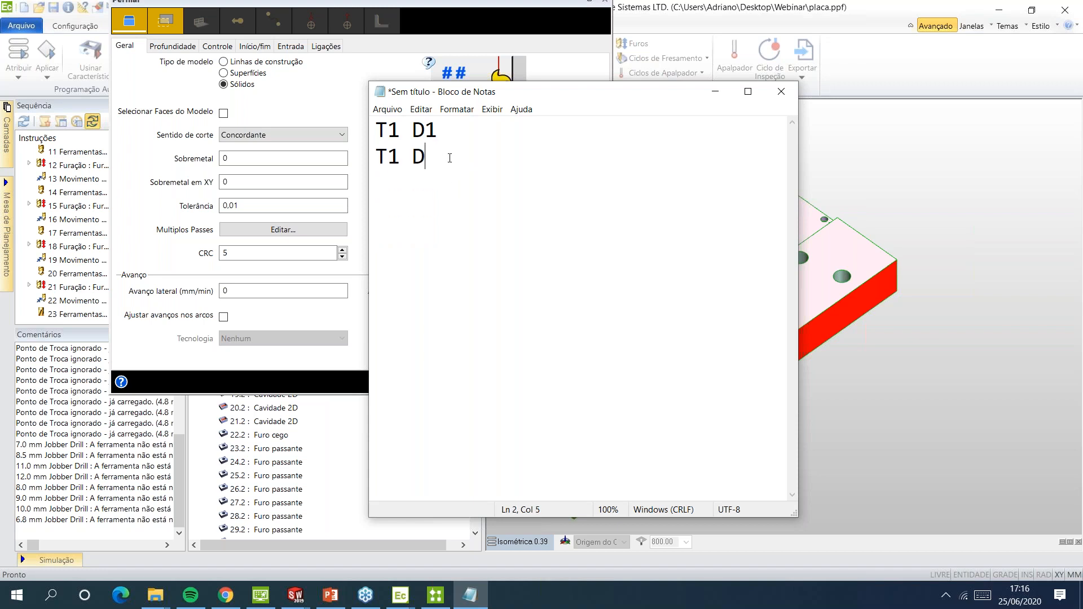
{"action": "type", "text": "2"}
Clear the CRC value in the Perfilar cycle settings
{"action": "double_click", "coordinate": [259, 252]}
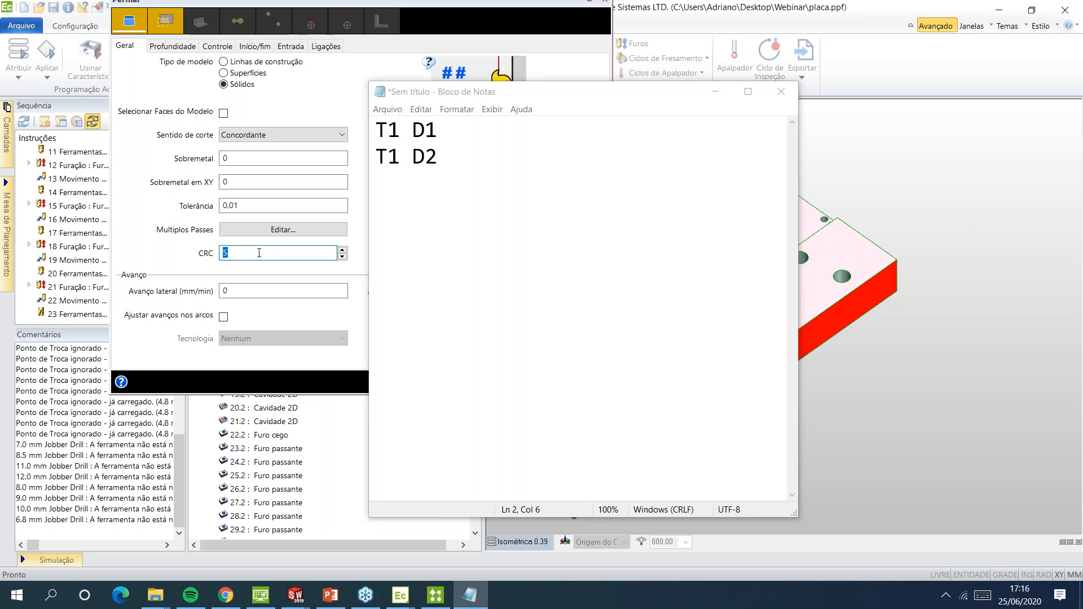
{"action": "key", "text": "BackSpace"}
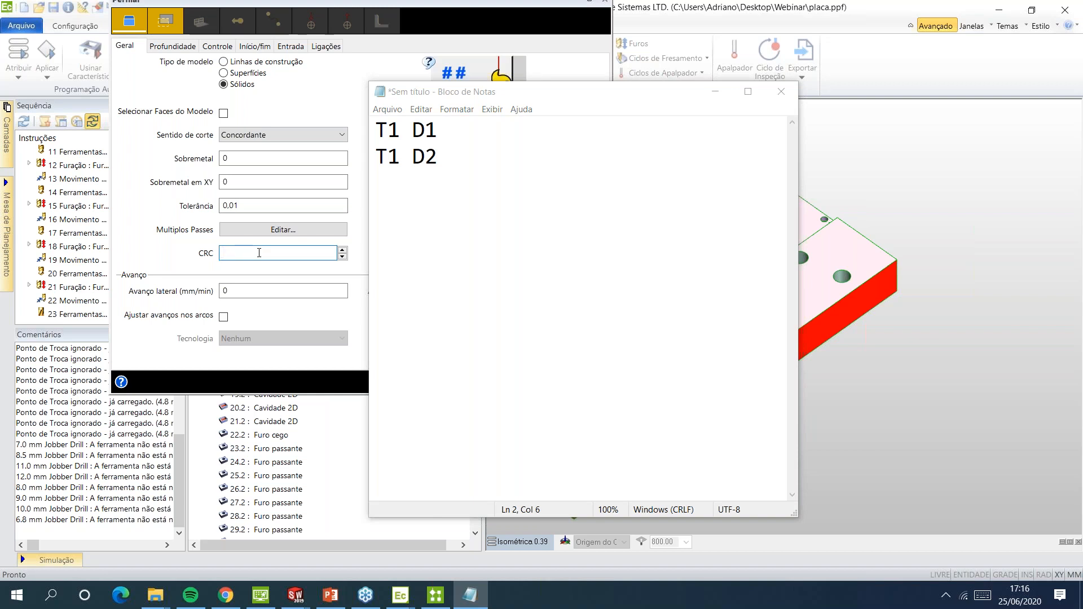